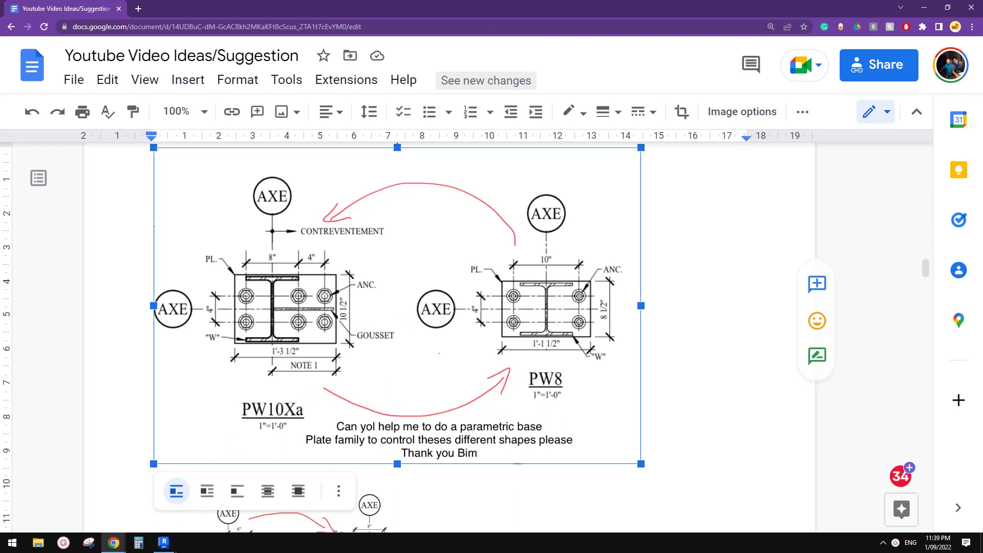
Switch to Revit and create a new project from the Architectural Template
click(163, 542)
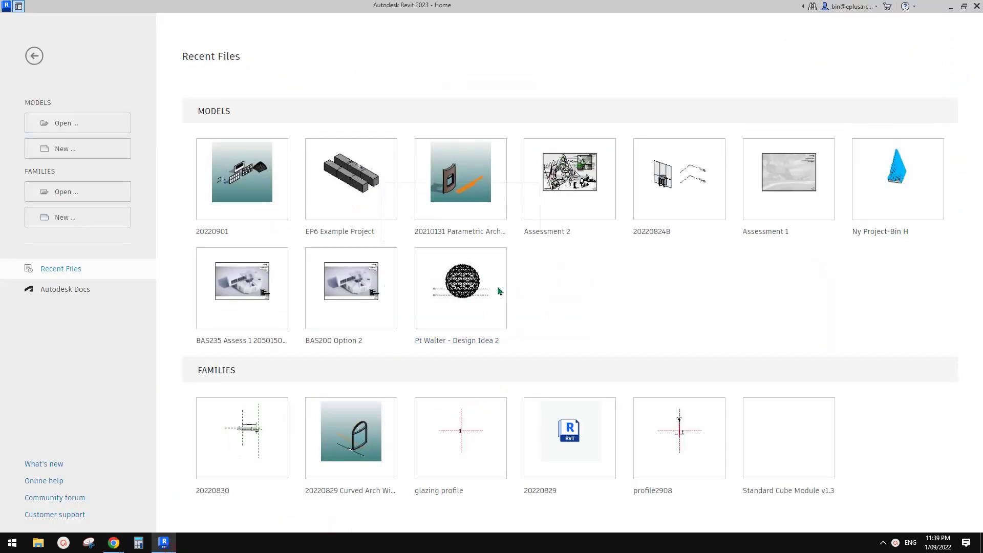
click(68, 147)
click(481, 248)
click(454, 274)
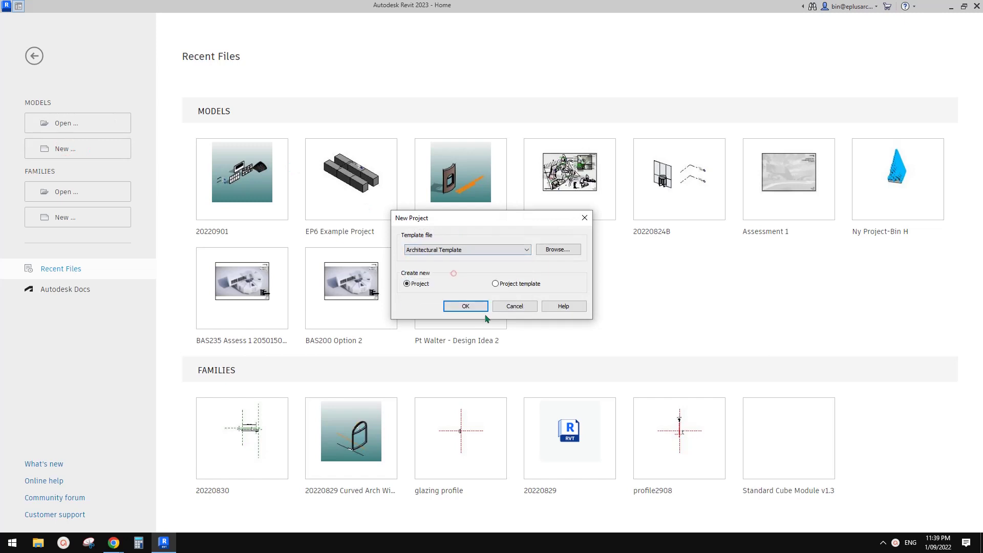
click(474, 306)
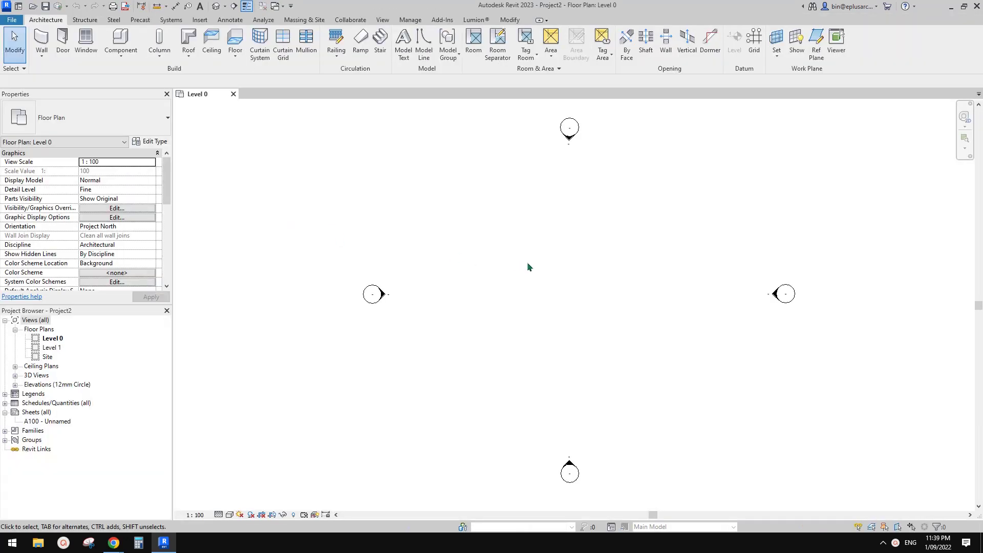
Load all available connections, from Apex haunch to Vertical tertiary plate, in the Structural Connection Settings
middle_drag(525, 266, 516, 267)
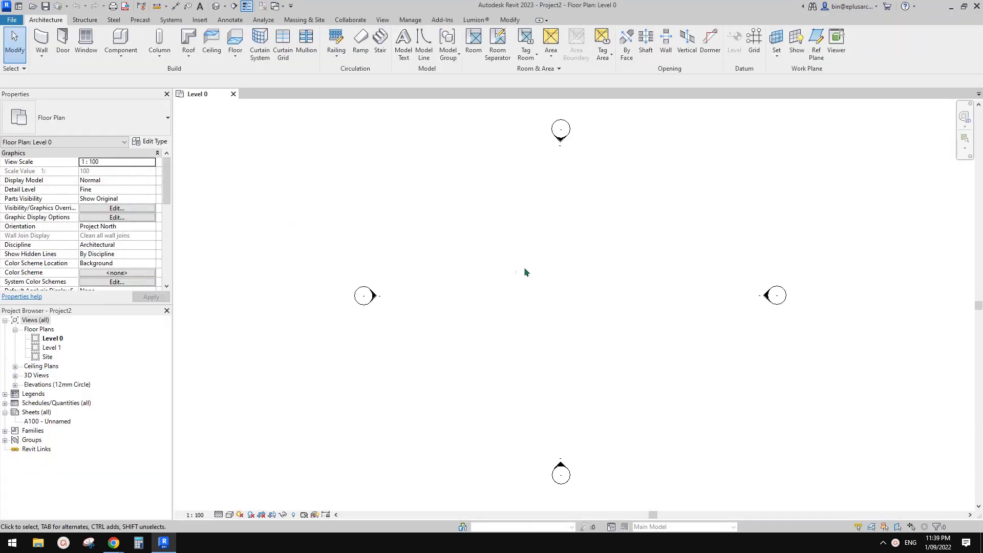
click(84, 20)
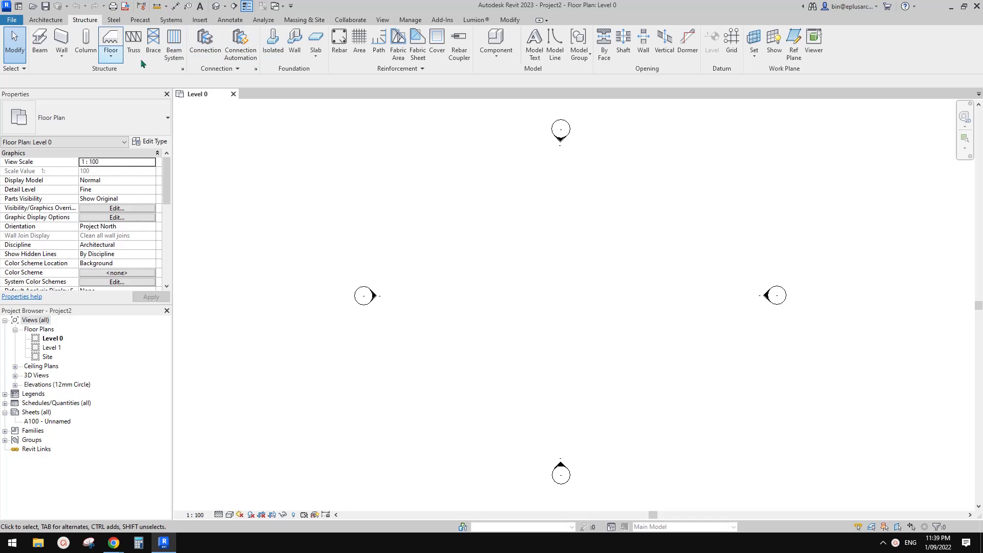
click(256, 68)
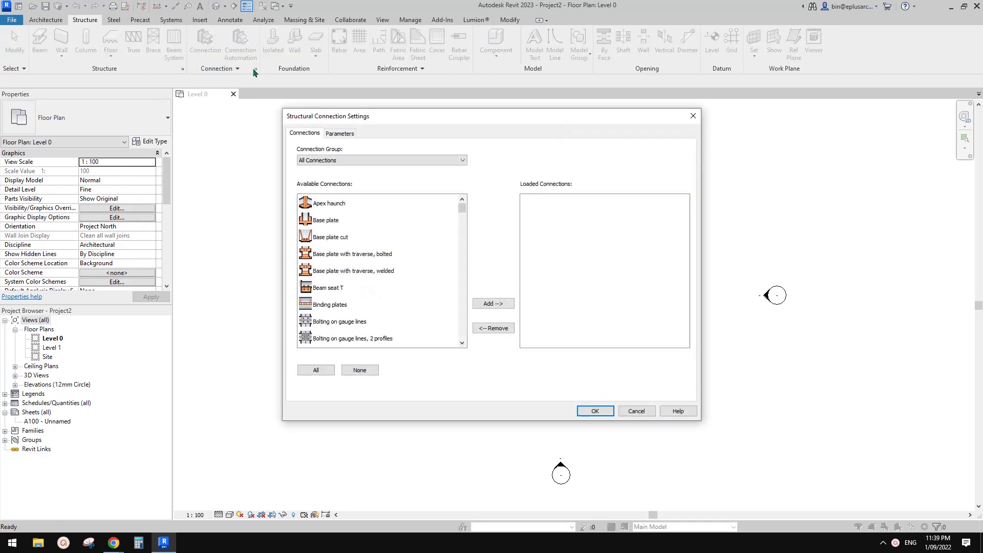
click(374, 204)
drag(463, 208, 466, 337)
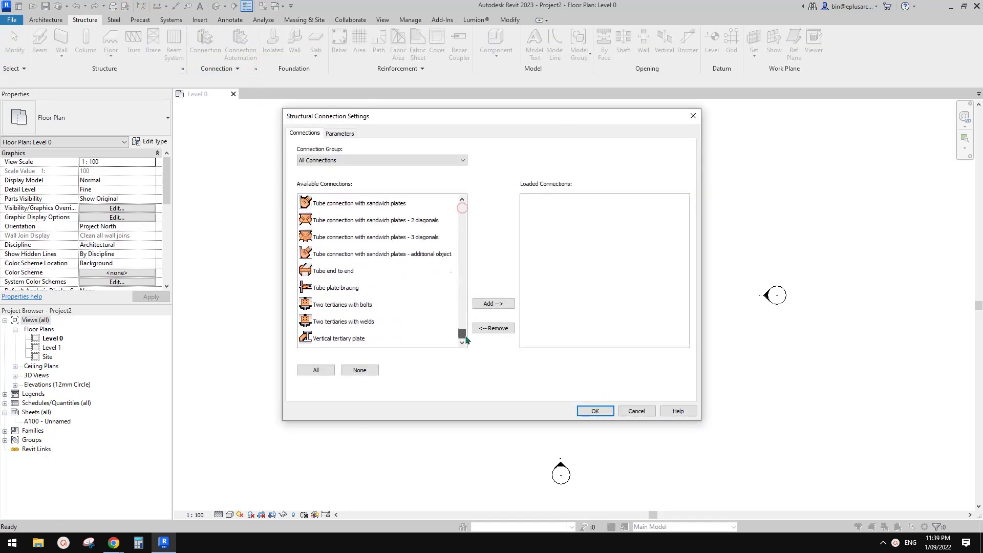
shift+click(351, 338)
click(493, 303)
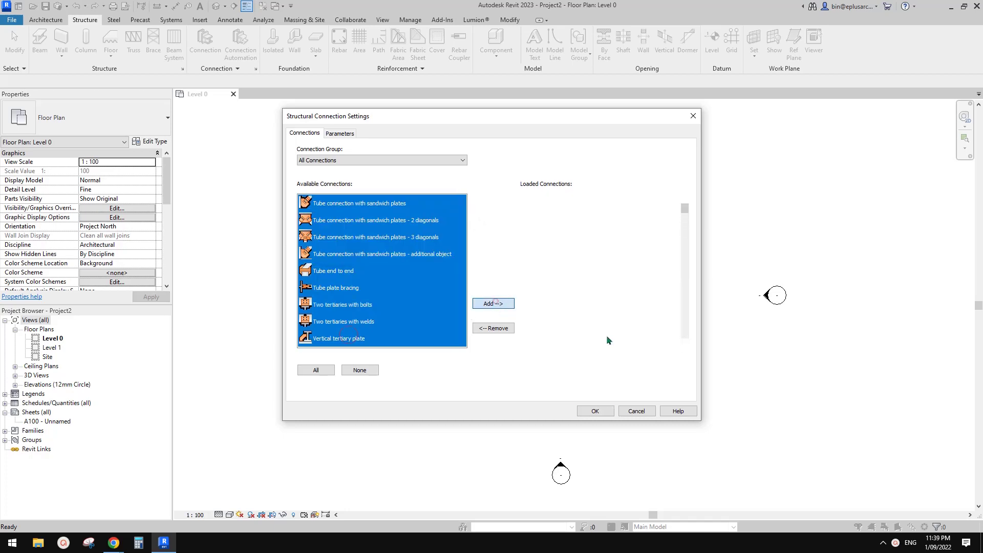
click(606, 409)
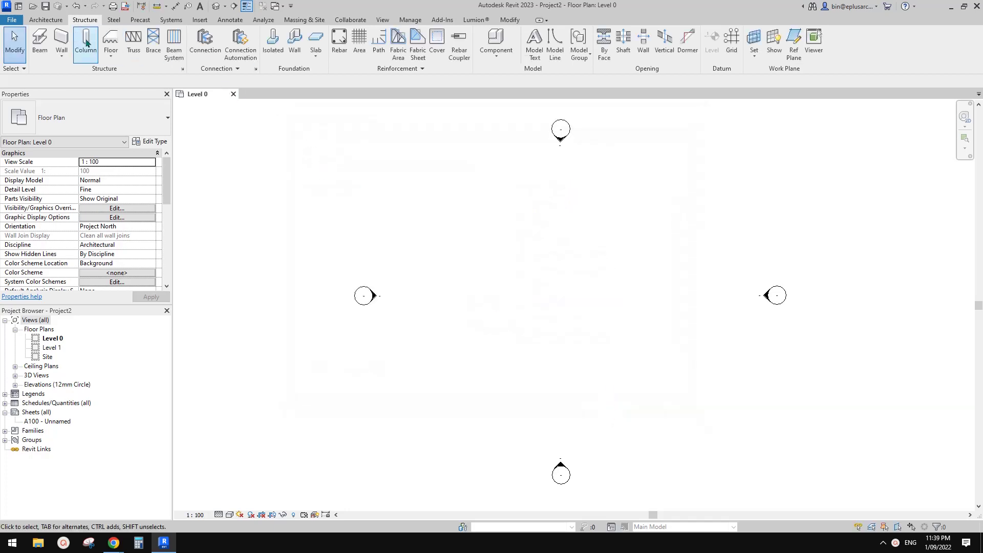
Place a vertical UC305x305x97 structural column near the middle of the Level 0 plan and open the default 3D view
click(86, 41)
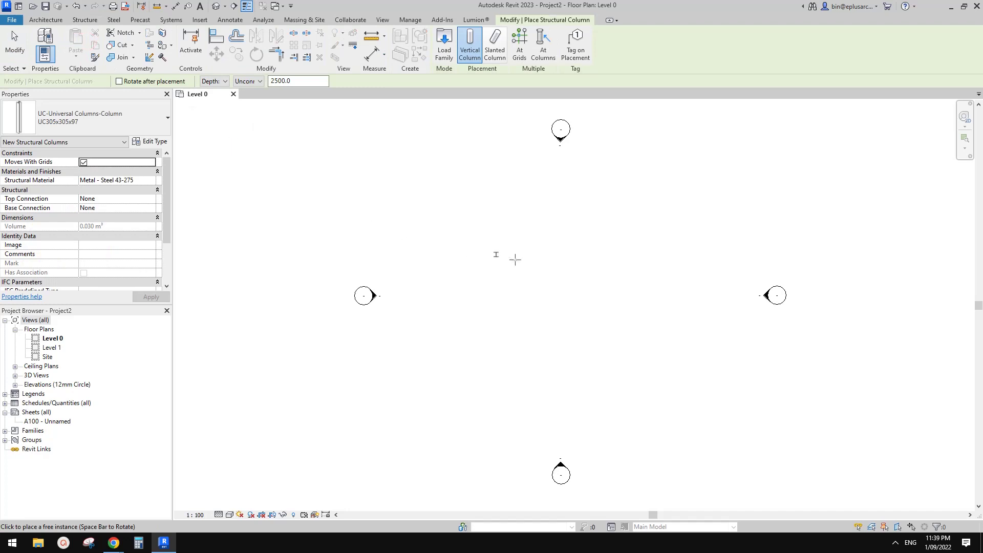
click(541, 294)
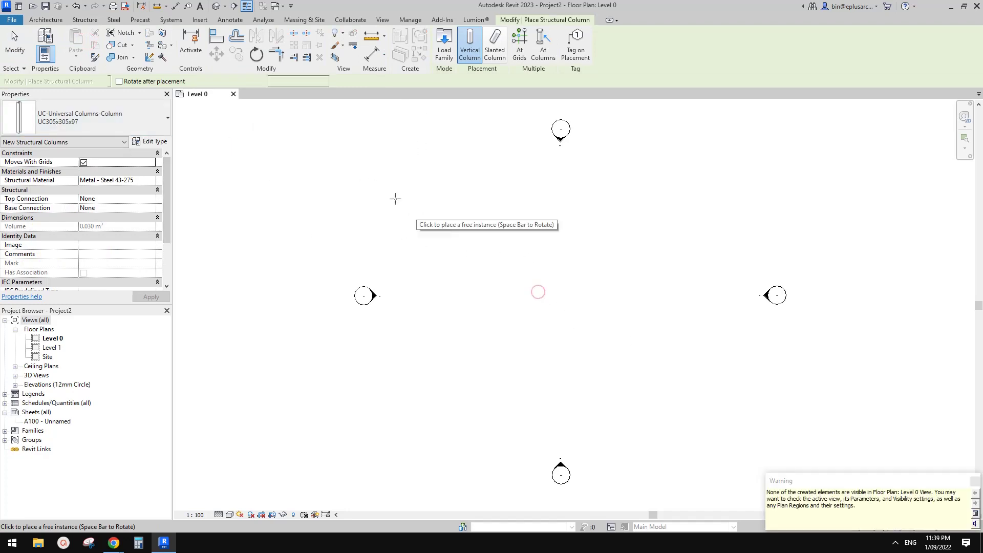
click(219, 6)
scroll(667, 386, up, 4)
key(Escape)
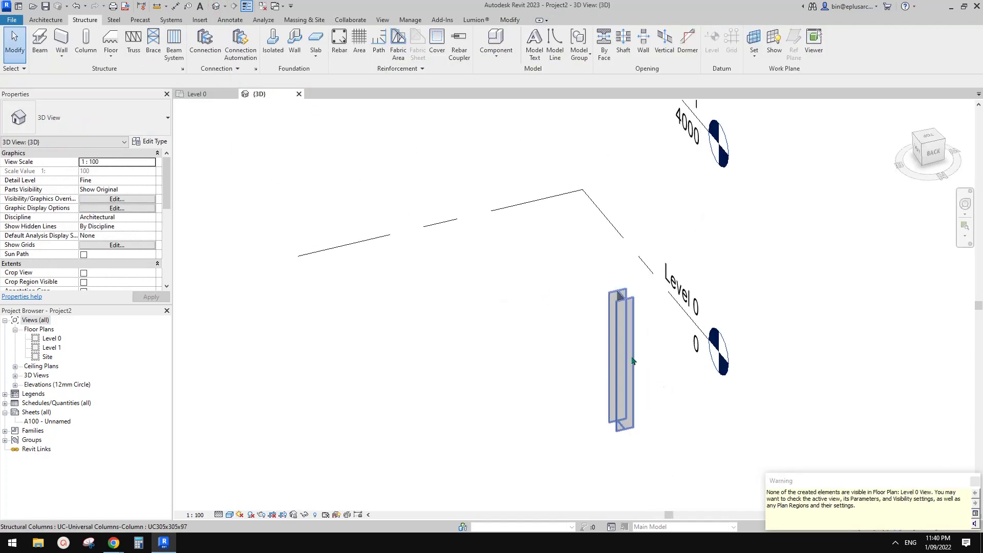
Add a generic structural connection to the placed UC305x305x97 column
click(625, 345)
scroll(610, 346, up, 1)
middle_drag(593, 345, 501, 337)
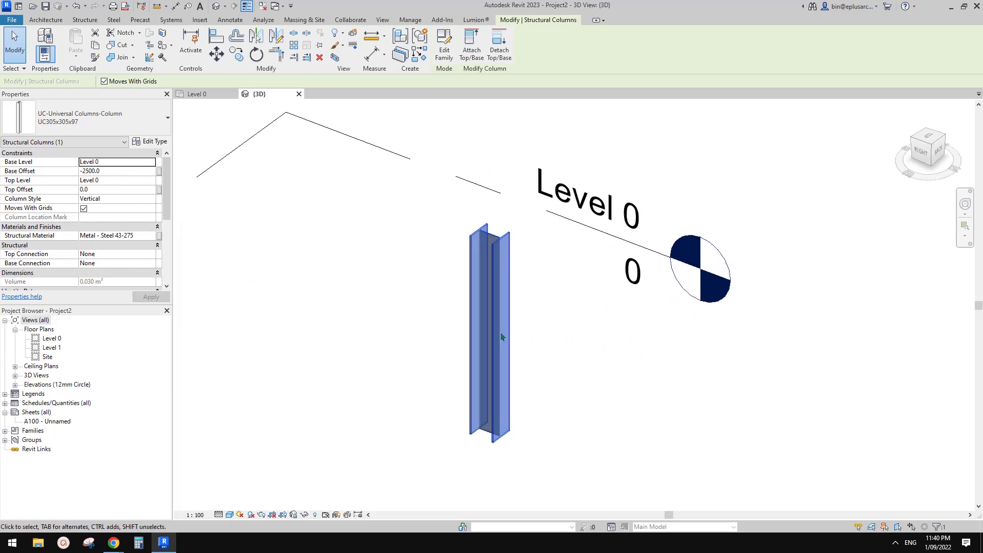
click(85, 20)
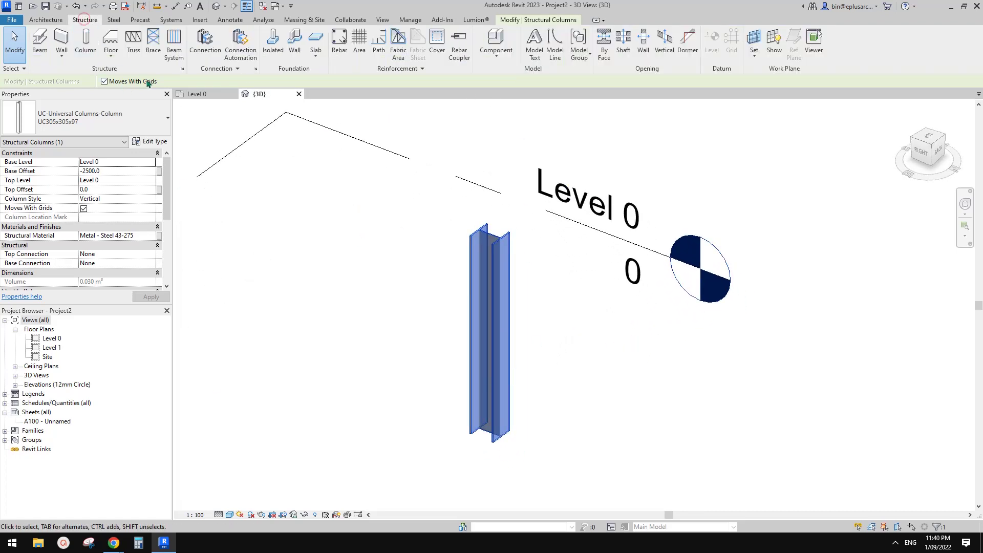
click(204, 45)
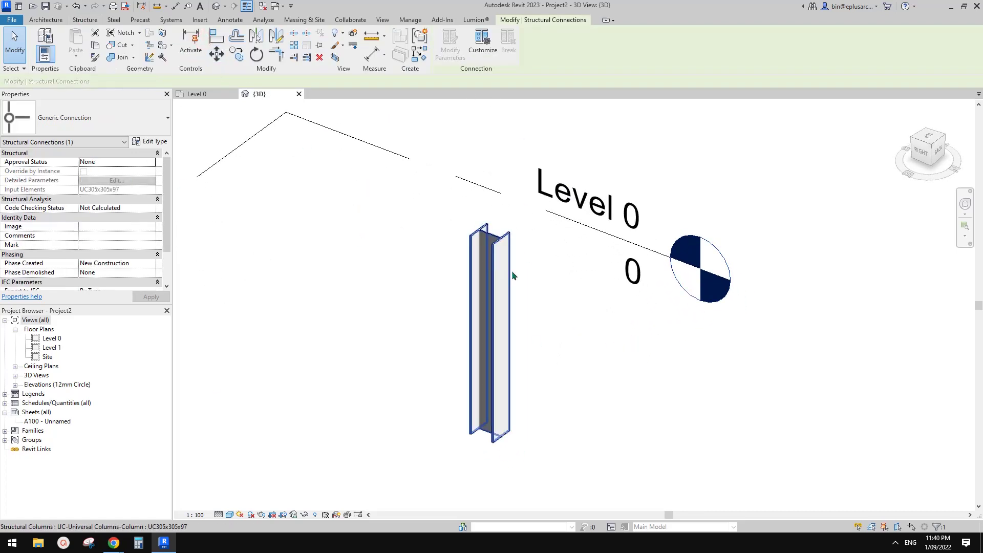
middle_drag(555, 358, 542, 330)
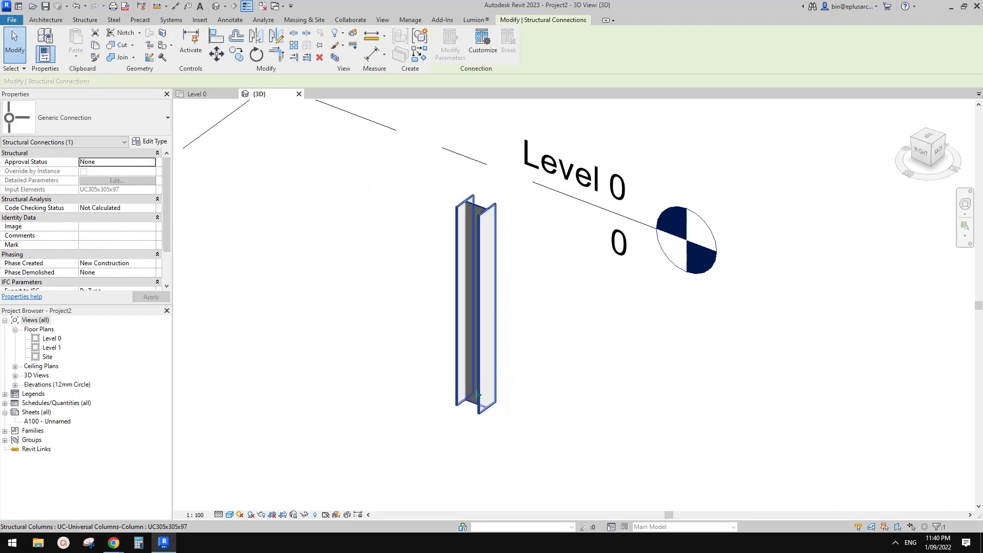
middle_drag(344, 332, 333, 326)
Open the 3D view's Visibility/Graphic Overrides and examine the Structural Columns subcategories
key(v)
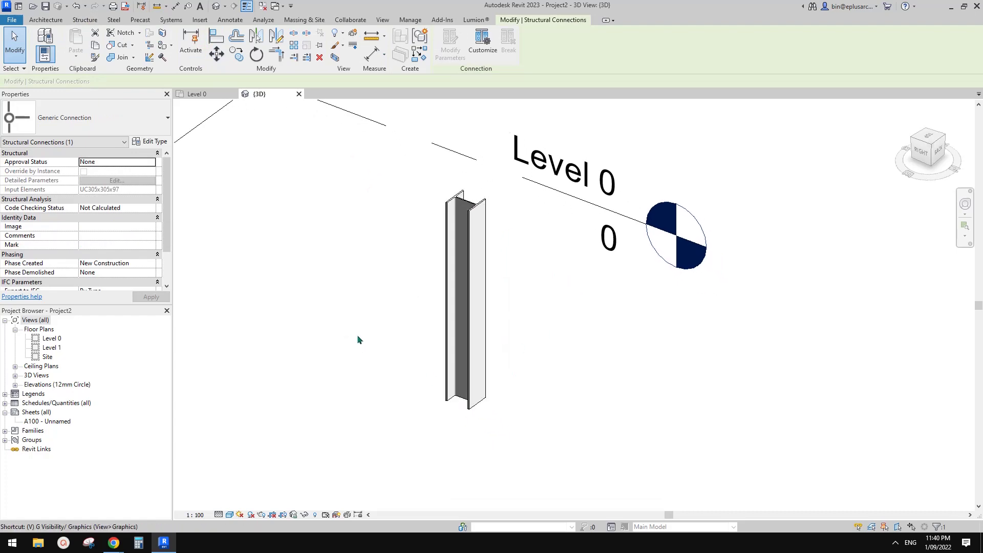
key(g)
scroll(413, 346, down, 16)
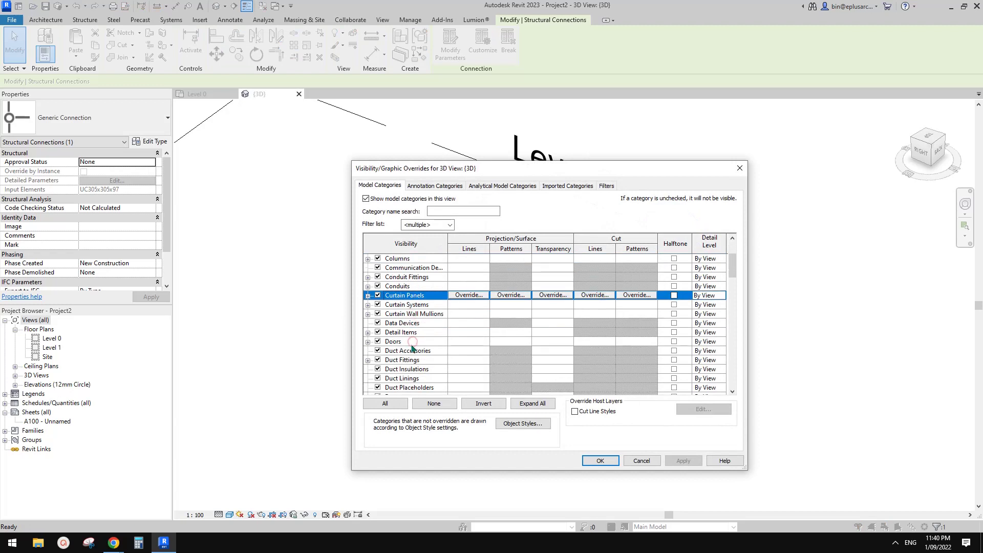
click(414, 346)
scroll(413, 346, down, 3)
scroll(414, 351, down, 4)
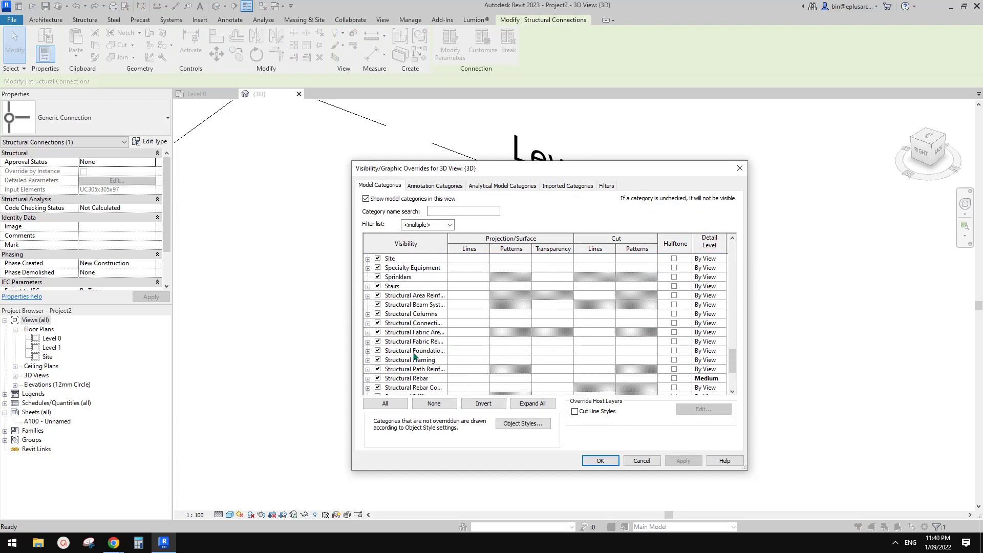
scroll(402, 370, up, 2)
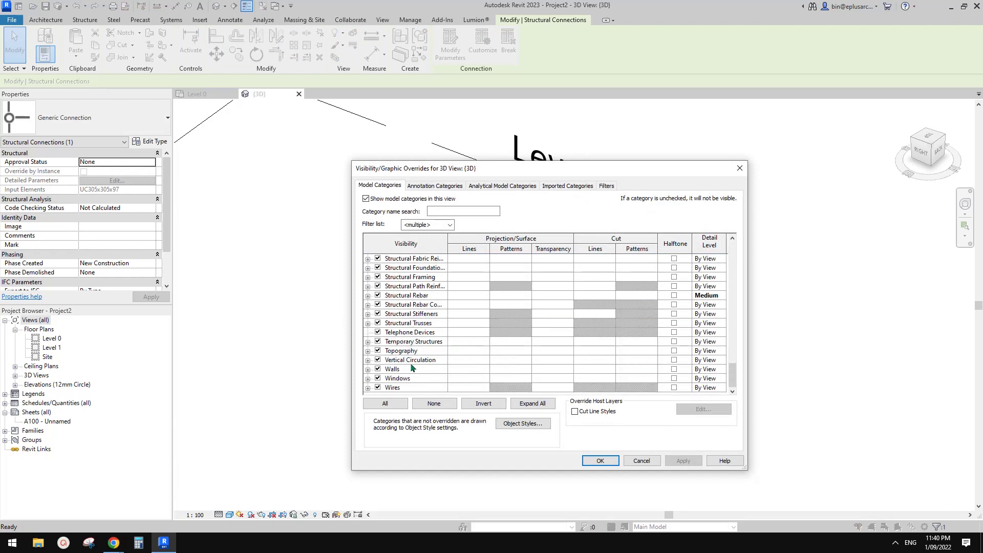
scroll(415, 348, up, 2)
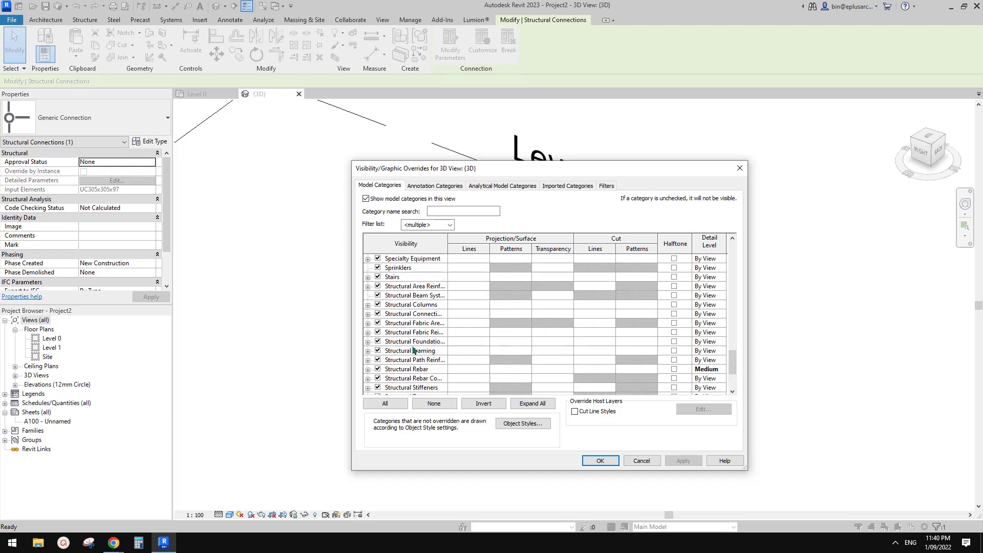
click(413, 306)
click(368, 305)
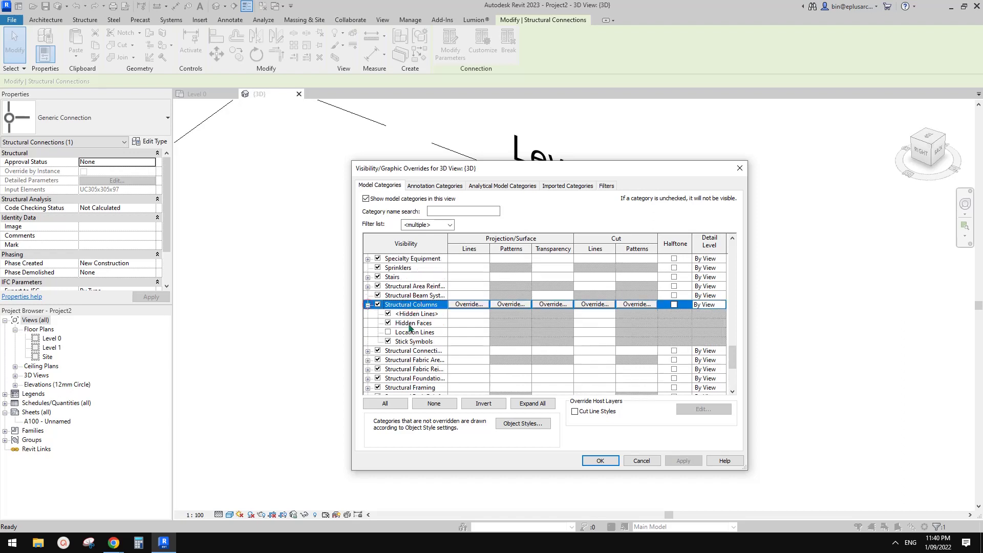
click(368, 305)
Turn on visibility for all Structural Connections subcategories from Anchors to Welds in the 3D view and apply the overrides
click(418, 314)
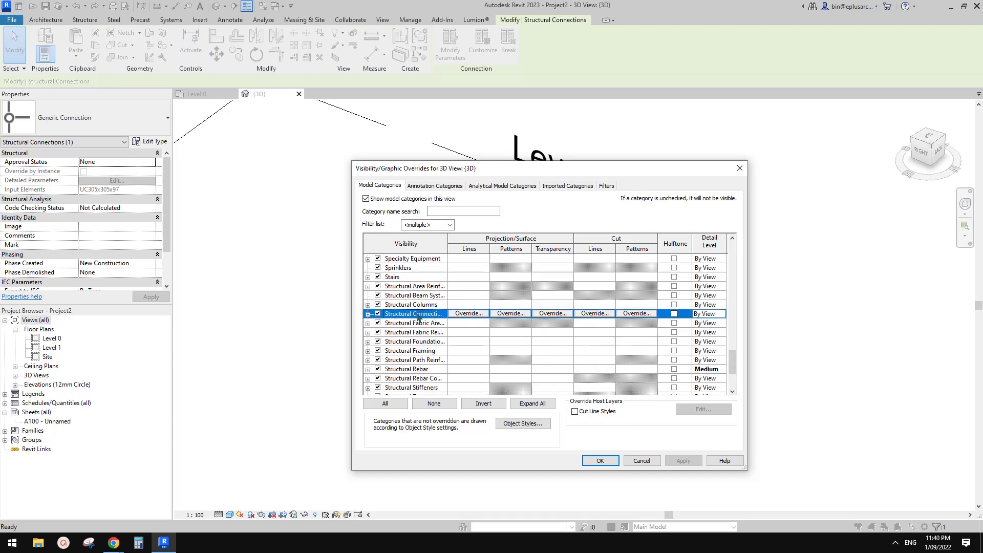
click(368, 315)
click(413, 297)
scroll(412, 297, down, 1)
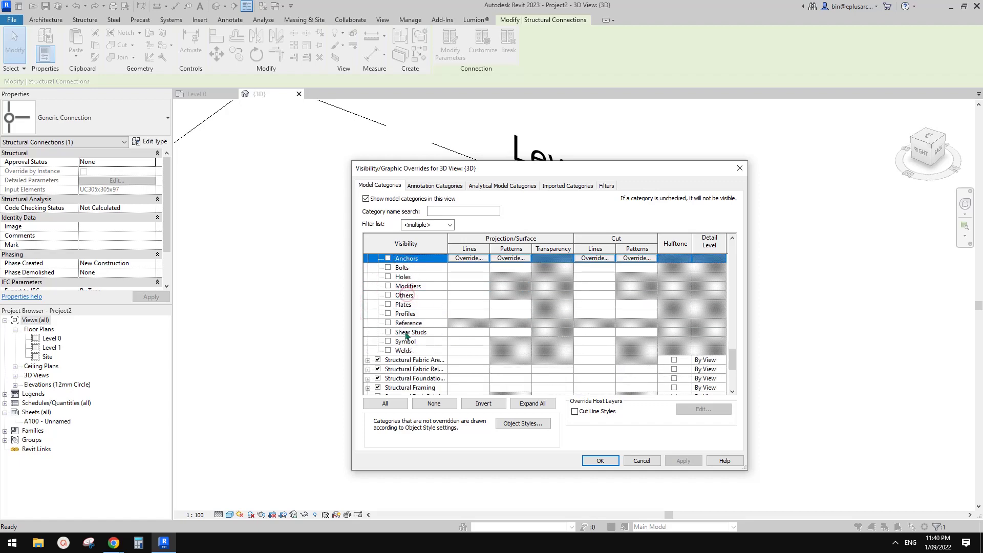
shift+click(400, 353)
click(387, 351)
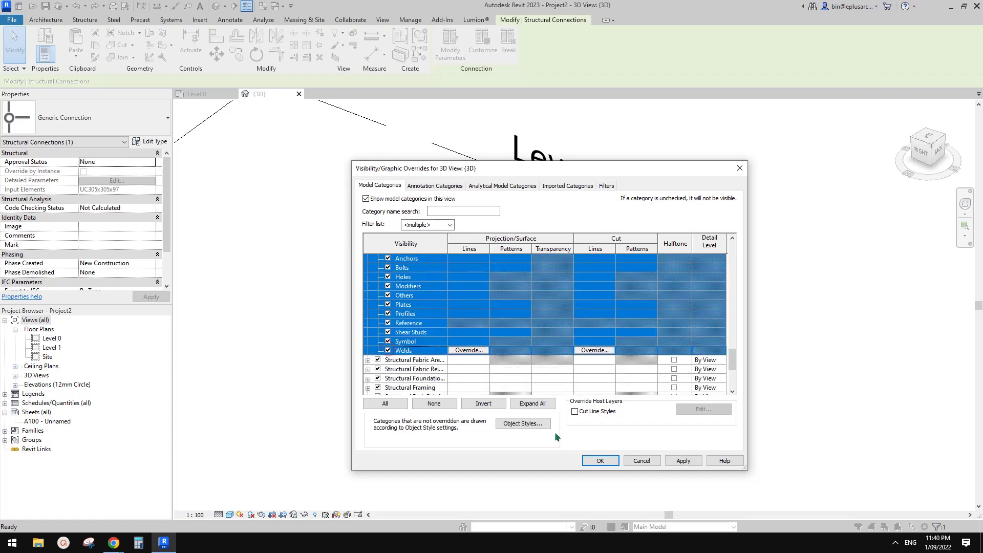
click(600, 460)
click(523, 420)
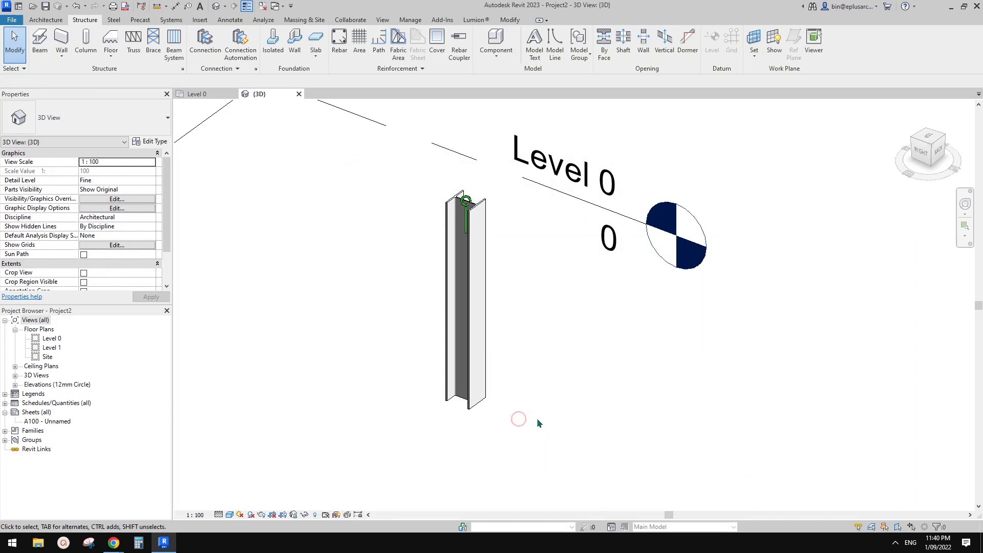
Inspect the generic connection at the column's top end and delete it
shift+middle_drag(509, 419, 559, 408)
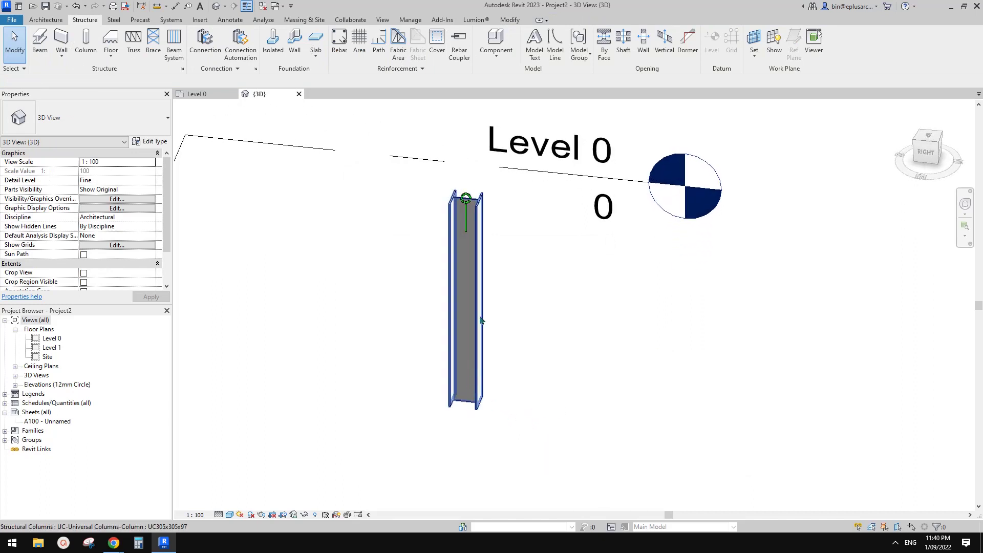
click(470, 211)
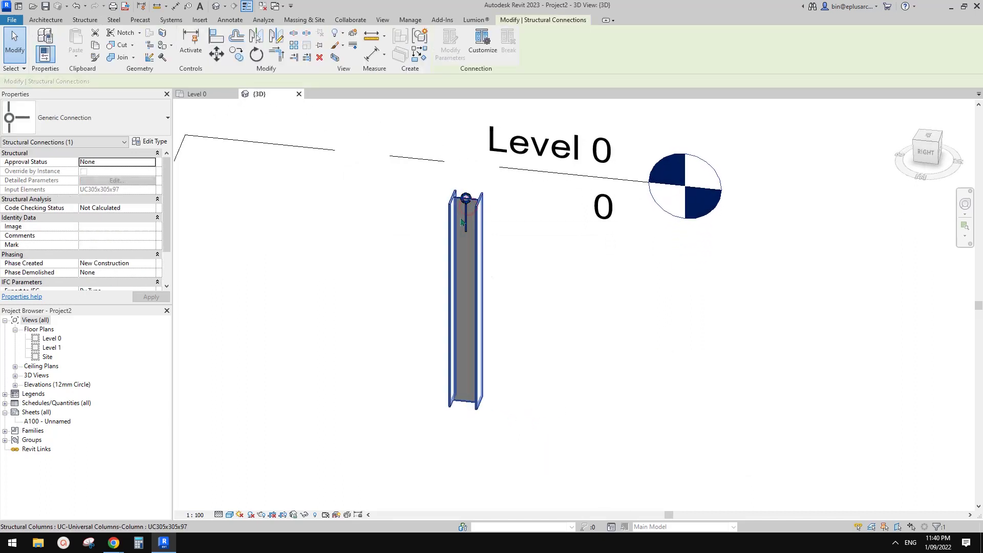
shift+middle_drag(485, 269, 507, 280)
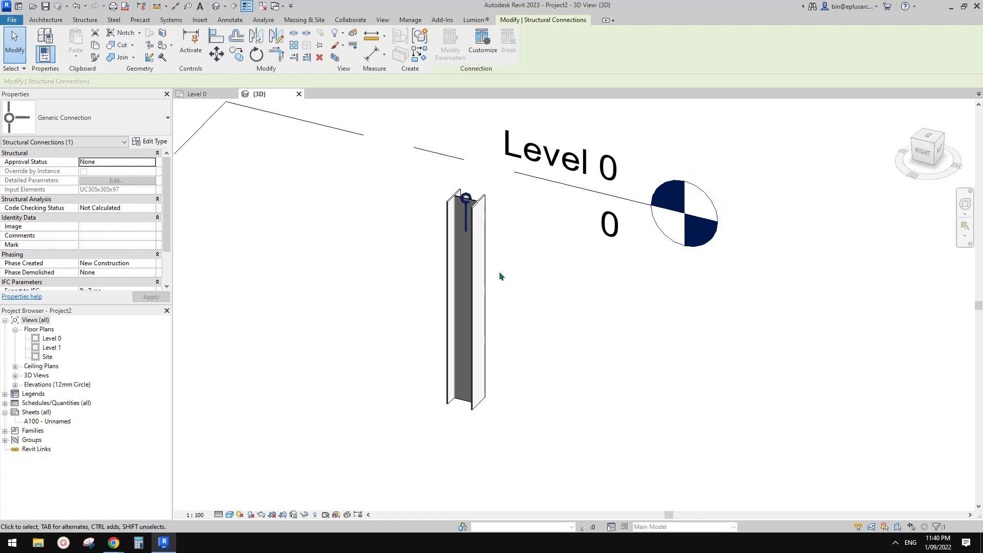
click(379, 352)
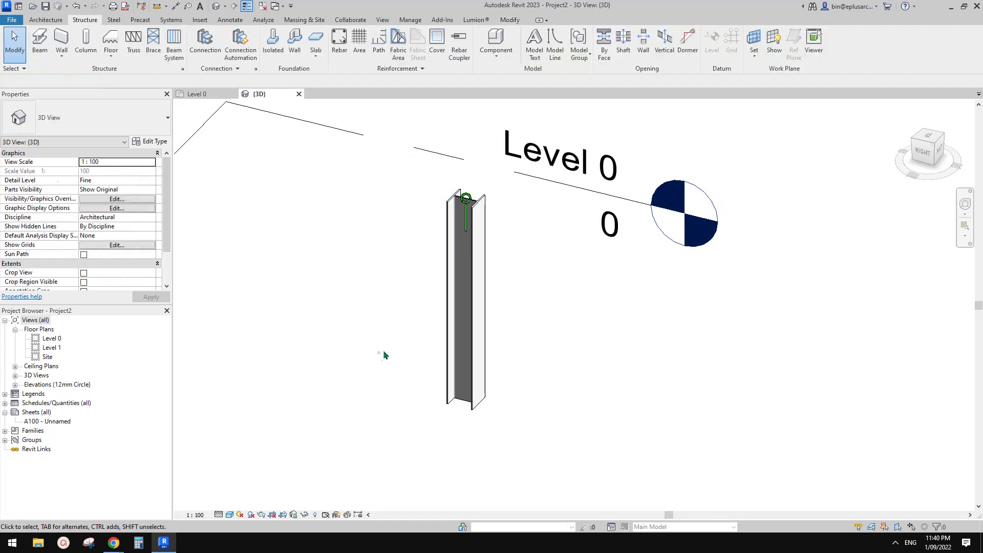
click(449, 329)
click(391, 229)
drag(401, 164, 507, 267)
click(365, 259)
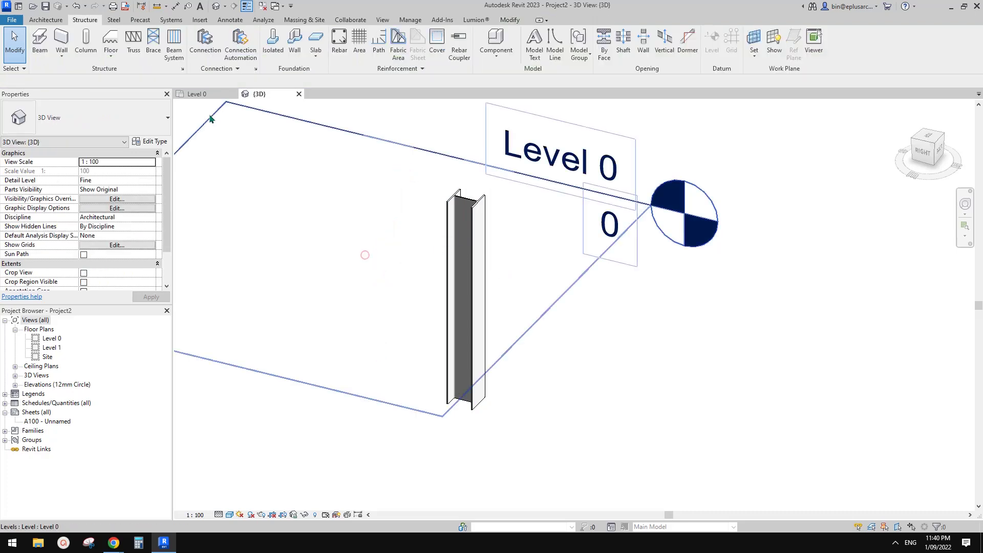
Place a generic structural connection at the column's bottom end
click(93, 17)
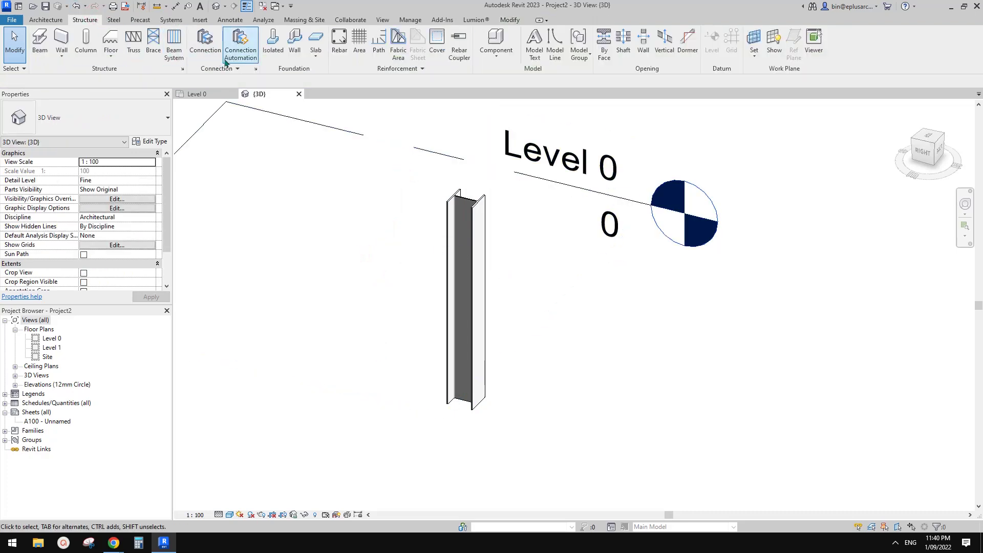
click(208, 47)
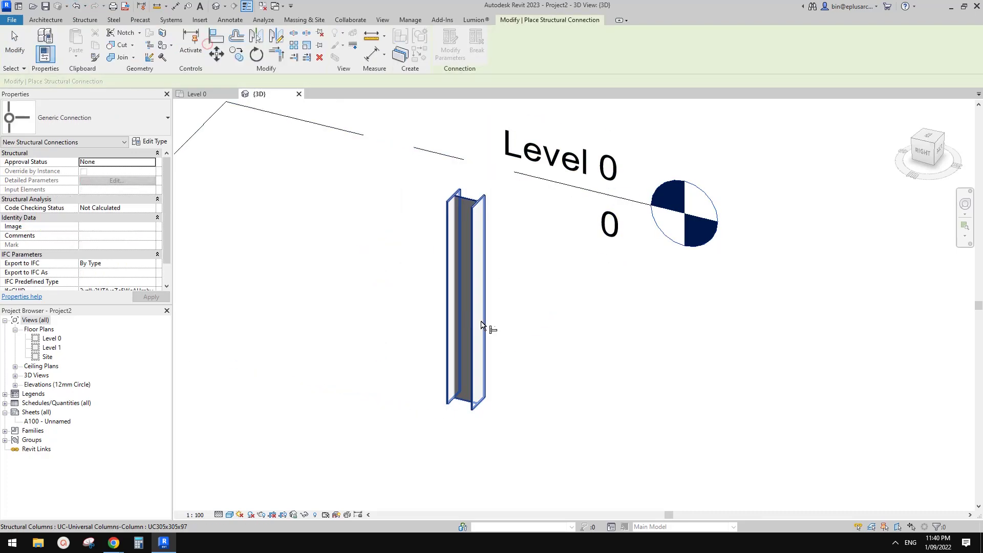
click(471, 389)
key(Return)
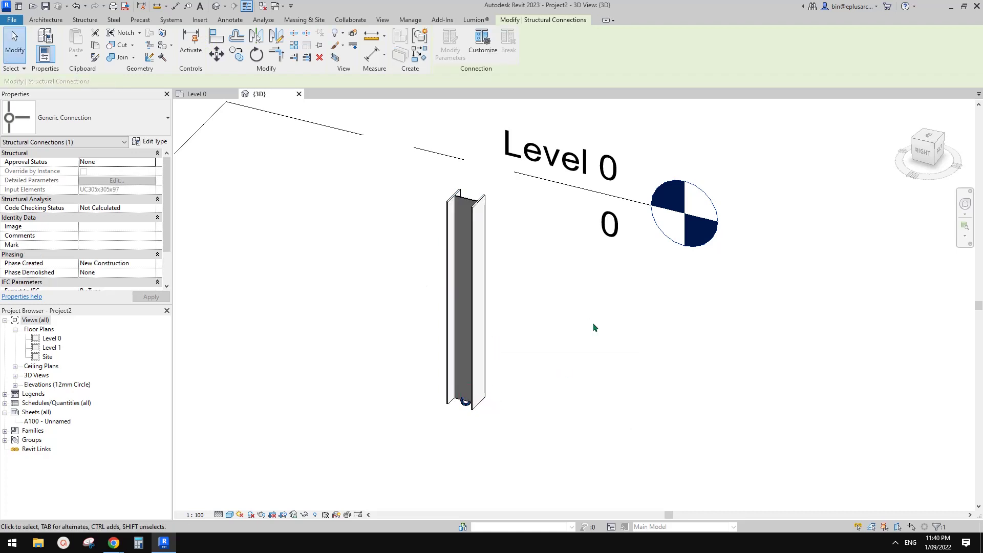
shift+middle_drag(531, 399, 559, 372)
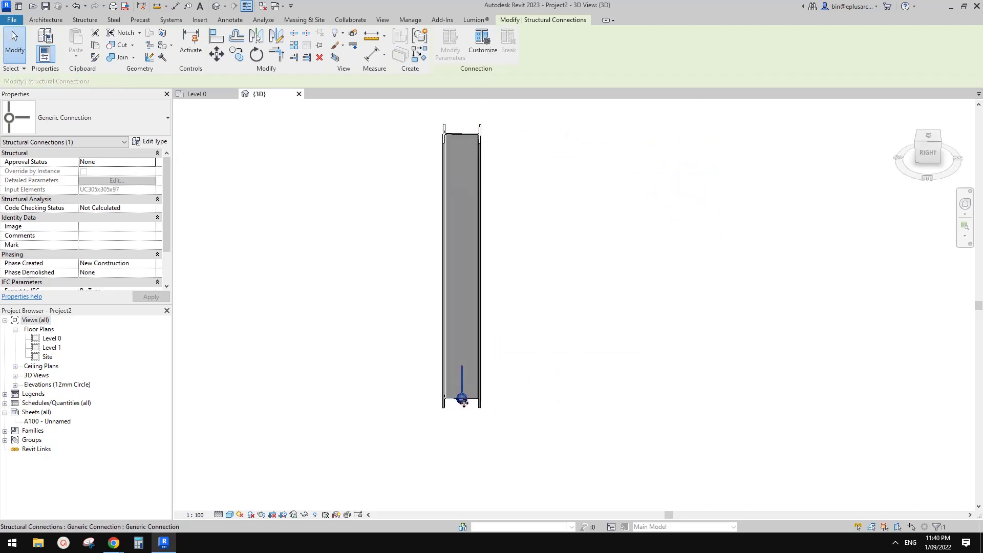
Change the generic connection at the column's bottom end to the Base plate connection type
mouse_move(462, 402)
shift+middle_down()
mouse_move(444, 402)
mouse_move(463, 398)
shift+middle_up()
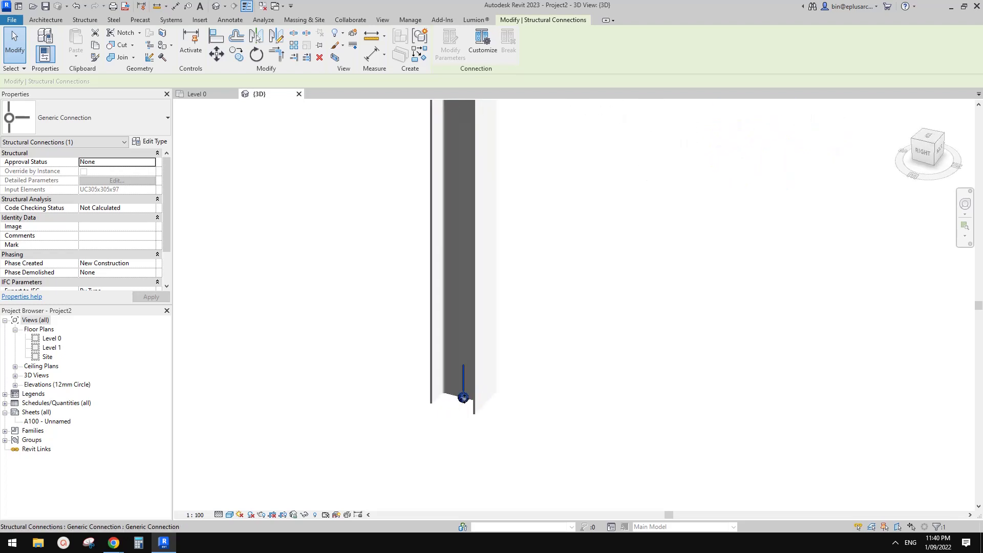
scroll(463, 405, up, 1)
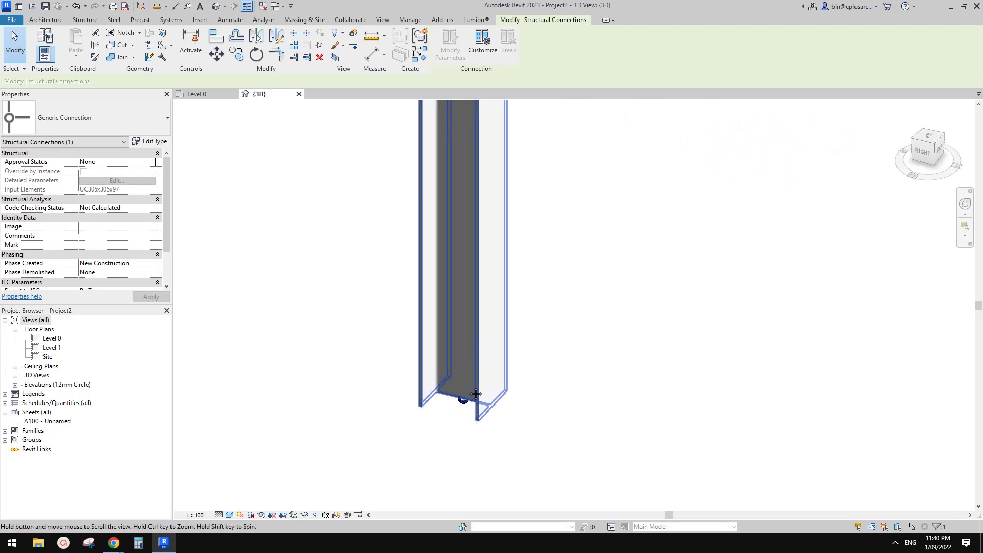
click(528, 433)
click(463, 401)
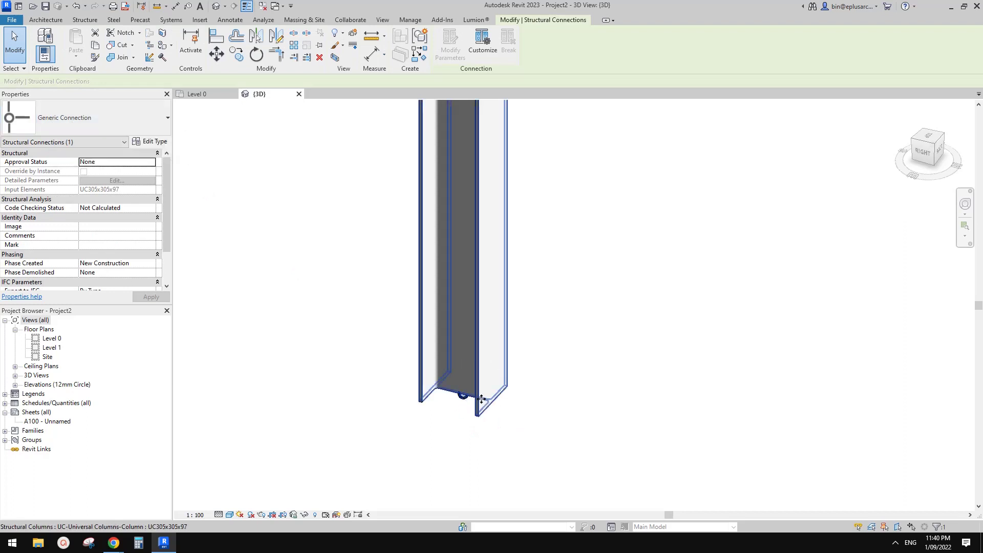
shift+middle_drag(485, 404, 526, 434)
click(527, 436)
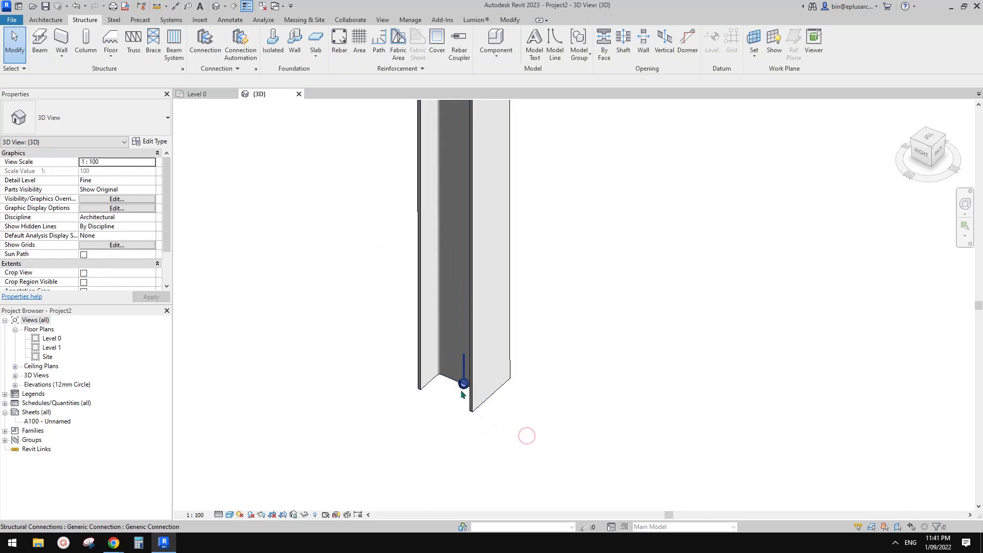
click(462, 394)
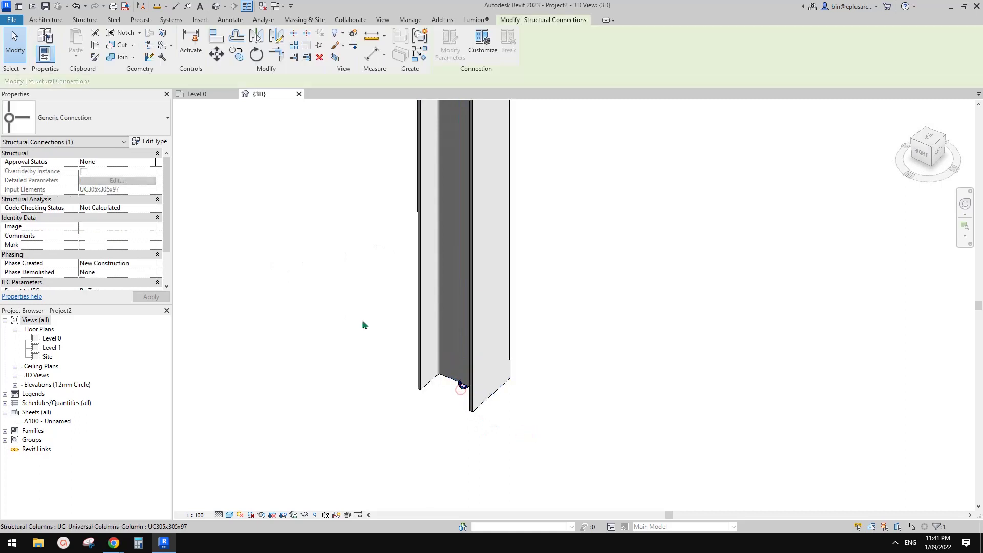
click(133, 120)
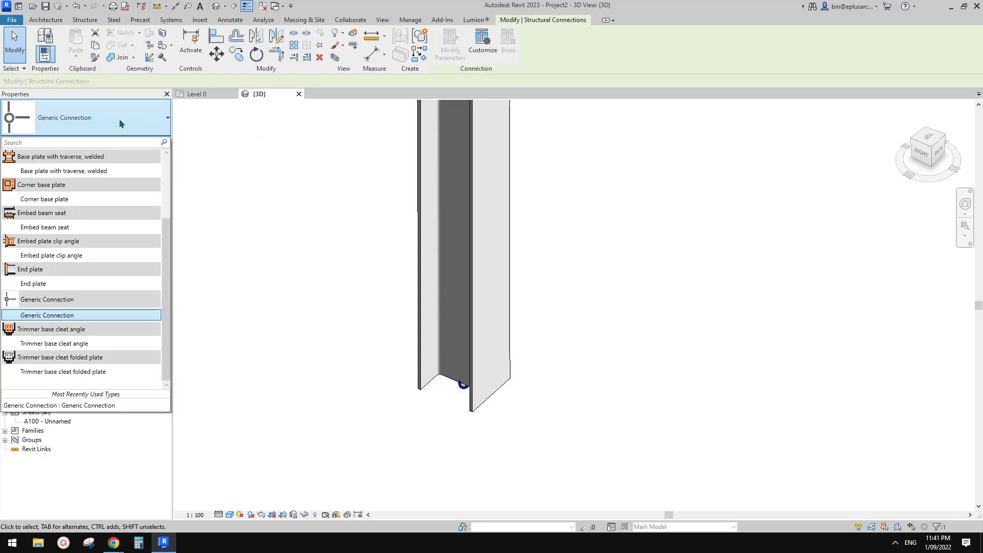
drag(164, 222, 174, 149)
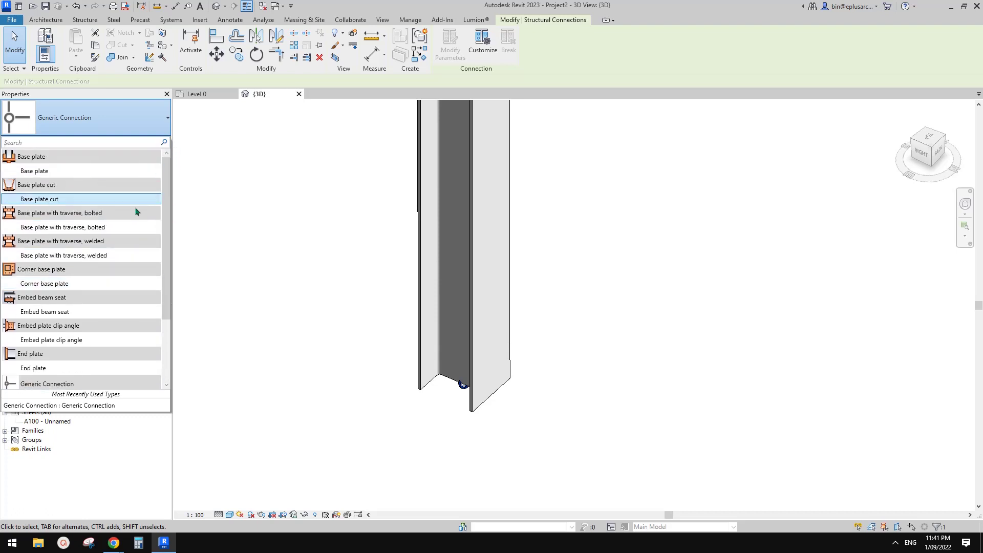
click(47, 171)
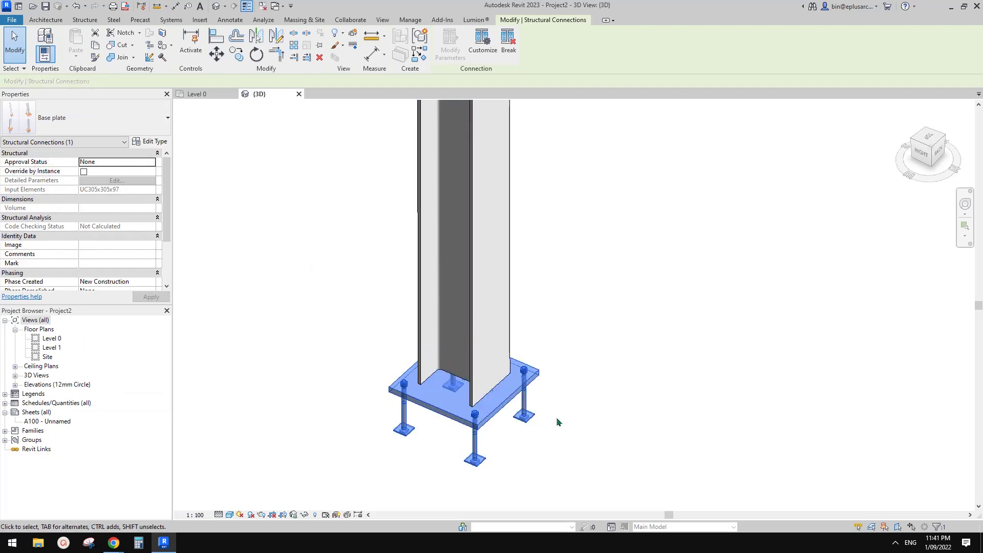
Inspect the base plate on the column and open its type's connection parameters for editing
shift+middle_drag(556, 417, 493, 401)
click(615, 382)
click(444, 379)
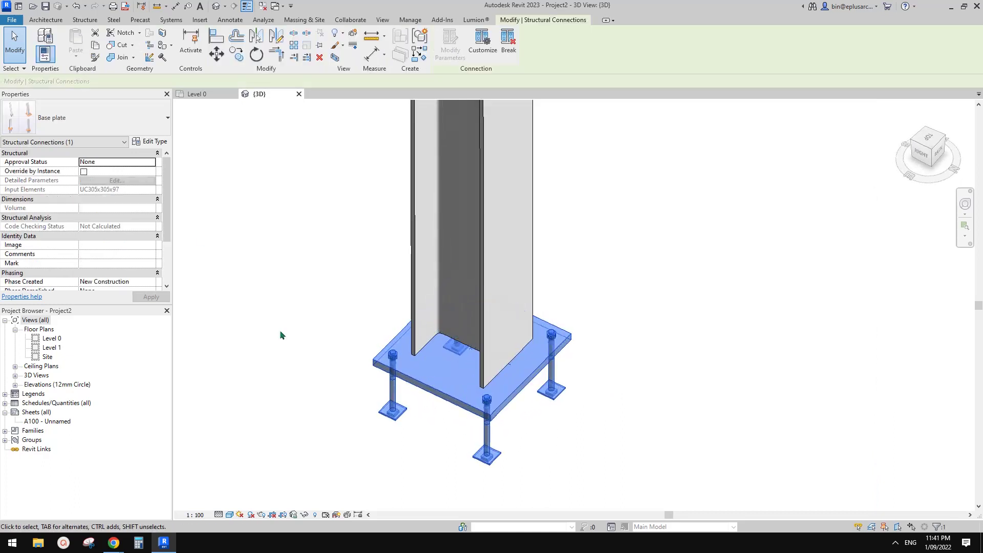
click(152, 143)
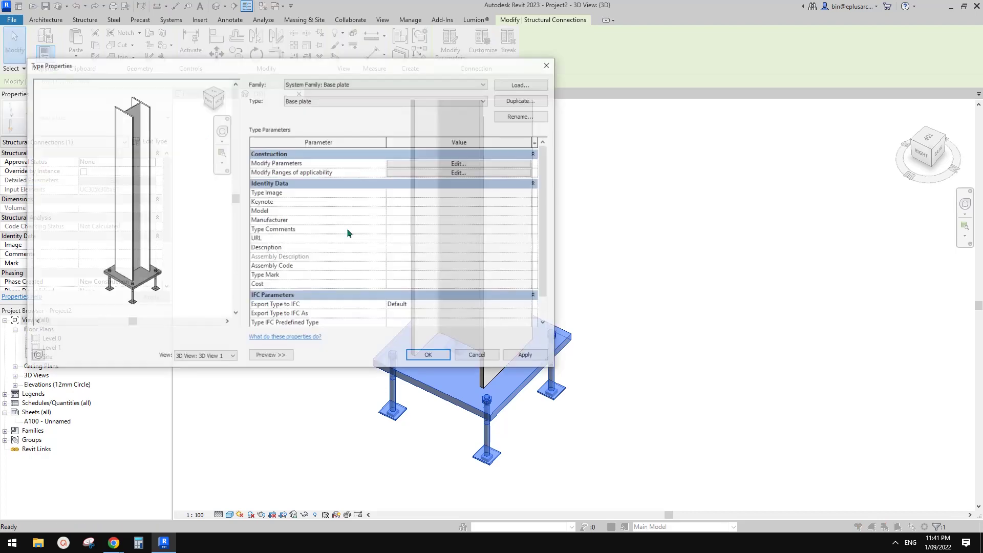
click(418, 164)
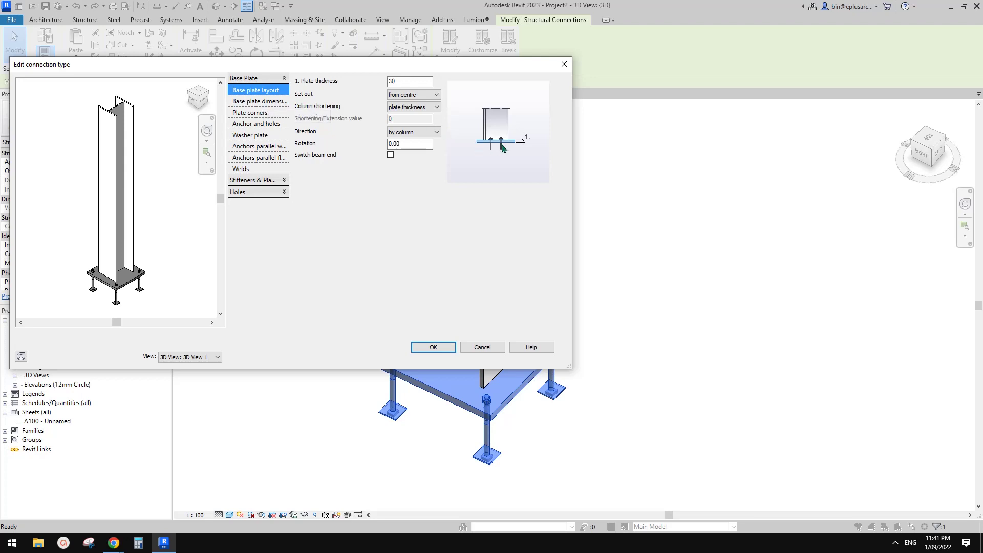
Examine the base plate dimensions, plate corners, anchor and holes, washer plate, and anchors parallel to web settings
click(271, 102)
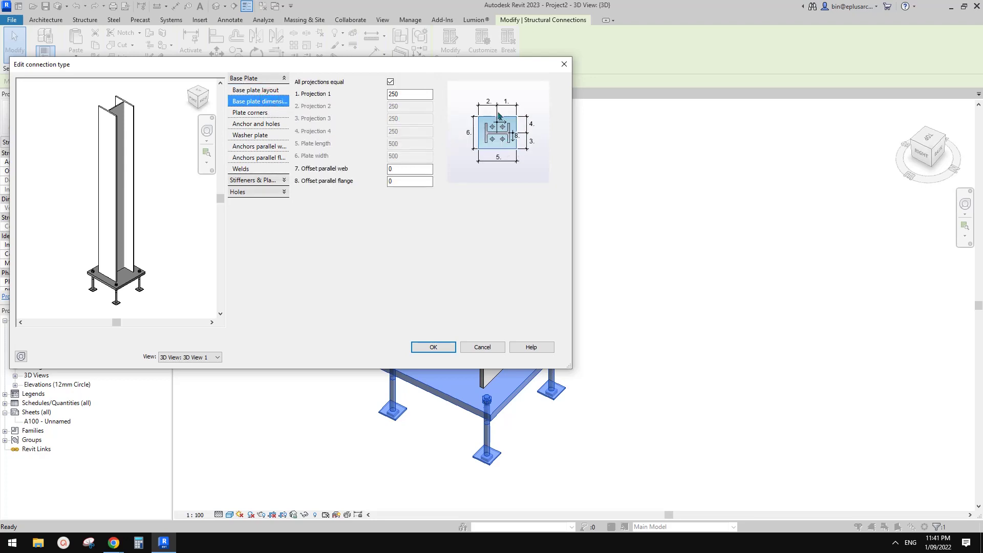
click(245, 113)
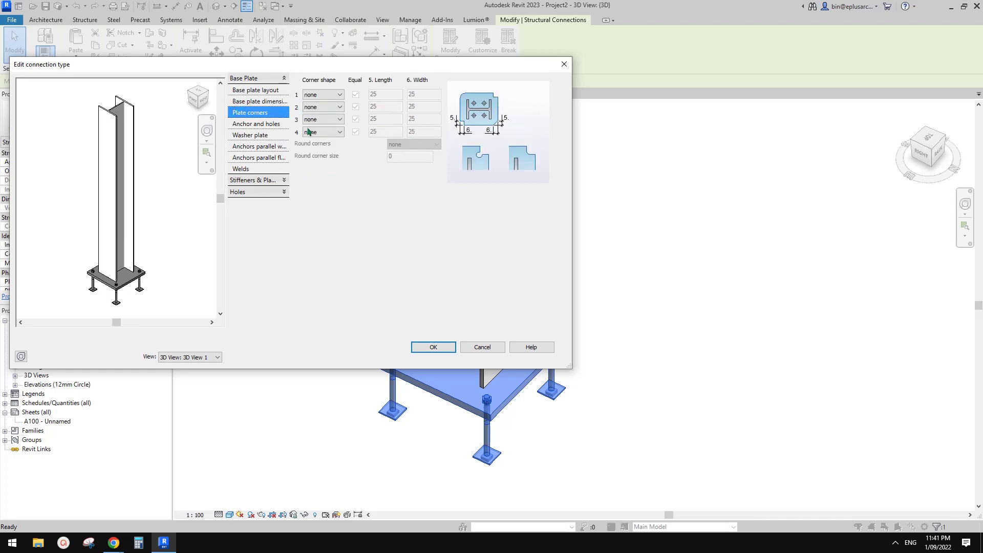
click(259, 124)
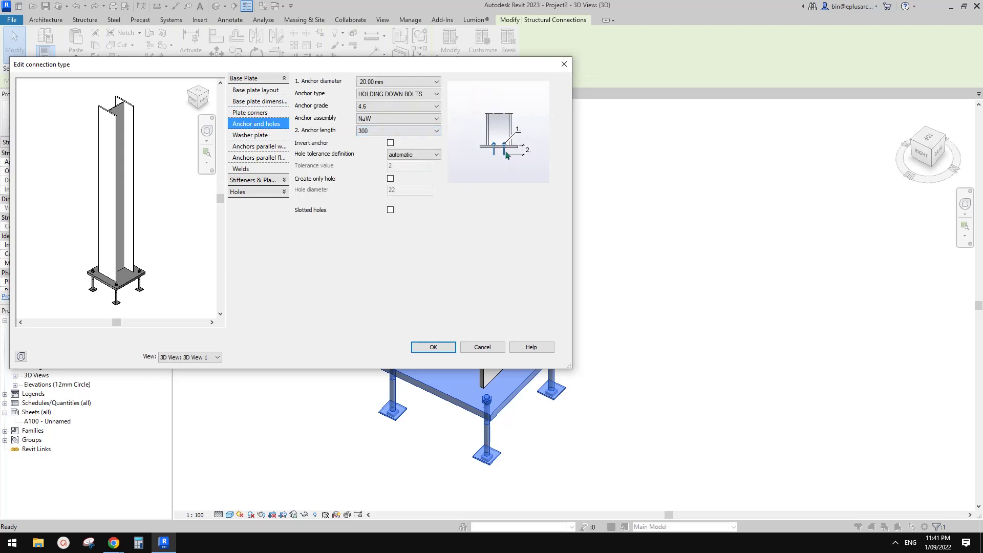
click(251, 136)
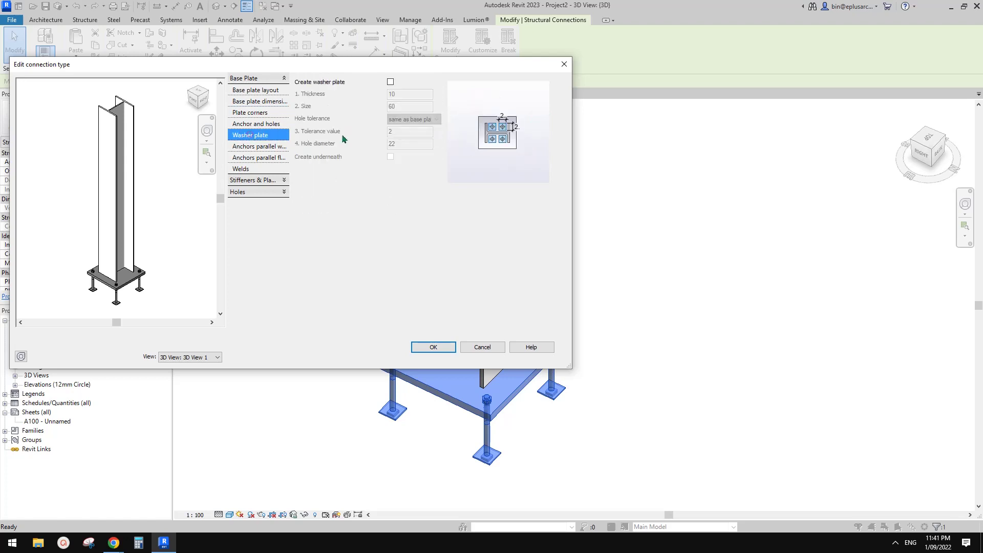
click(281, 124)
click(256, 134)
click(257, 146)
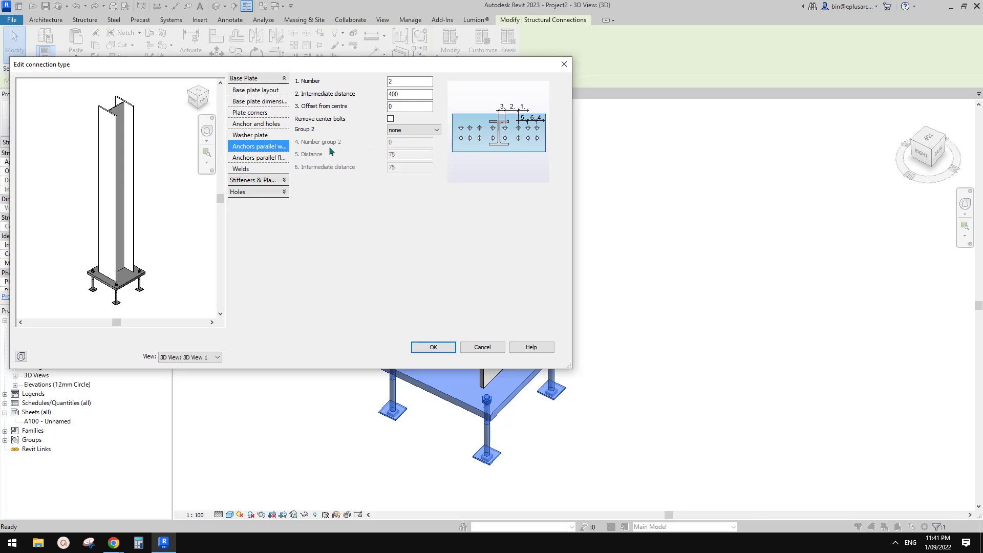
Try setting the number of anchors parallel to the web to 3 and return it to 2
double_click(404, 81)
text(3)
click(400, 94)
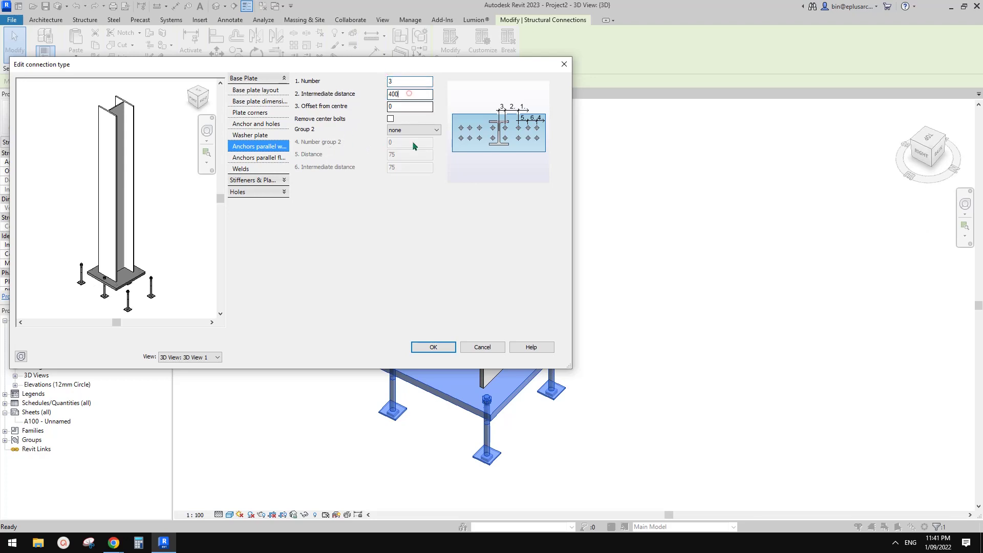
double_click(410, 81)
text(2)
click(414, 93)
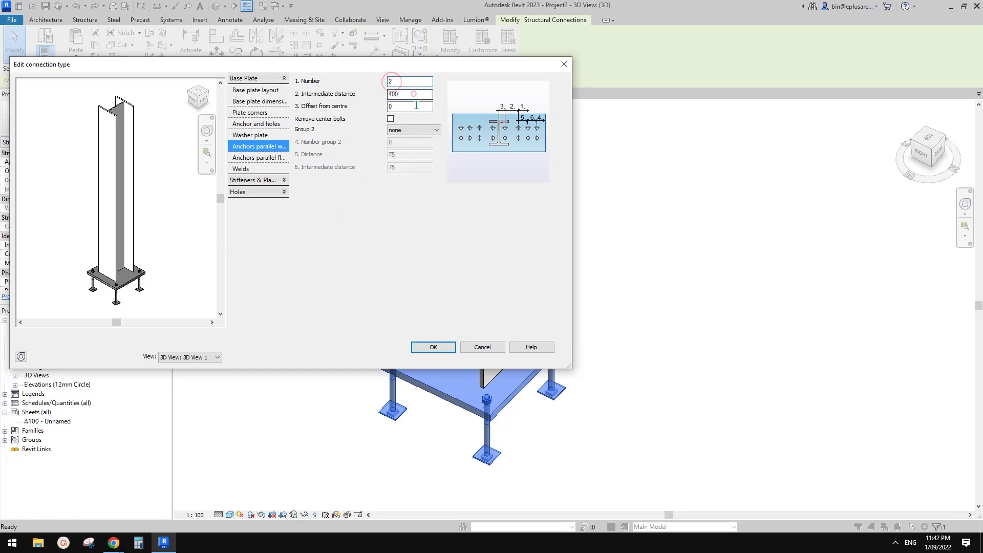
Add a second anchor group on the left side, parallel to the web, with a group number of 1
click(409, 130)
click(409, 146)
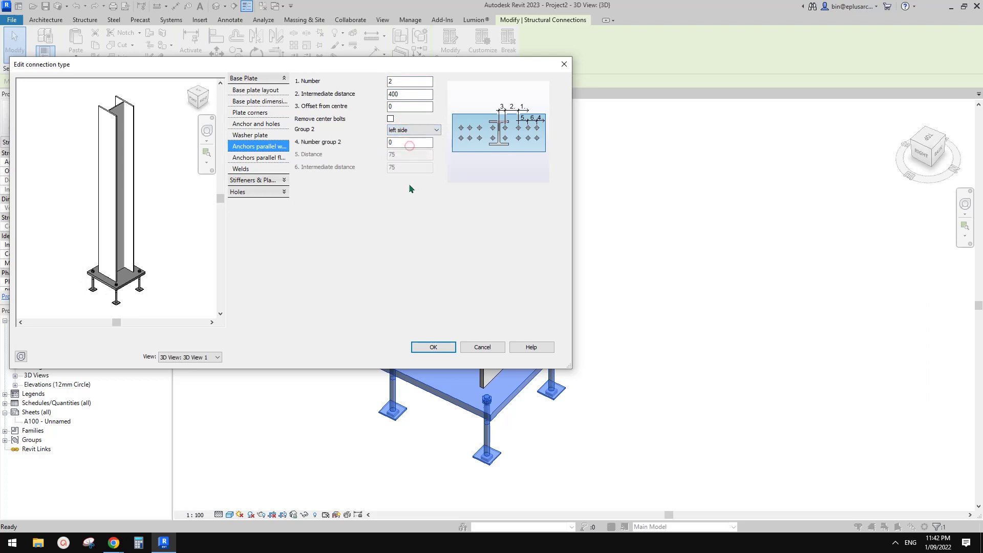
key(Tab)
text(1)
click(408, 107)
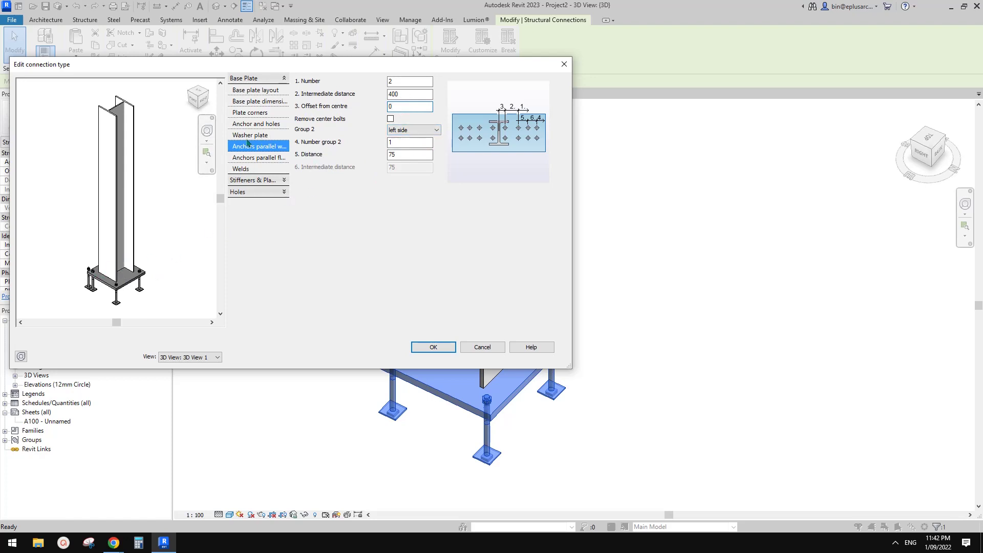
Review the base plate layout and dimension settings and the available stiffener and hole categories
click(253, 102)
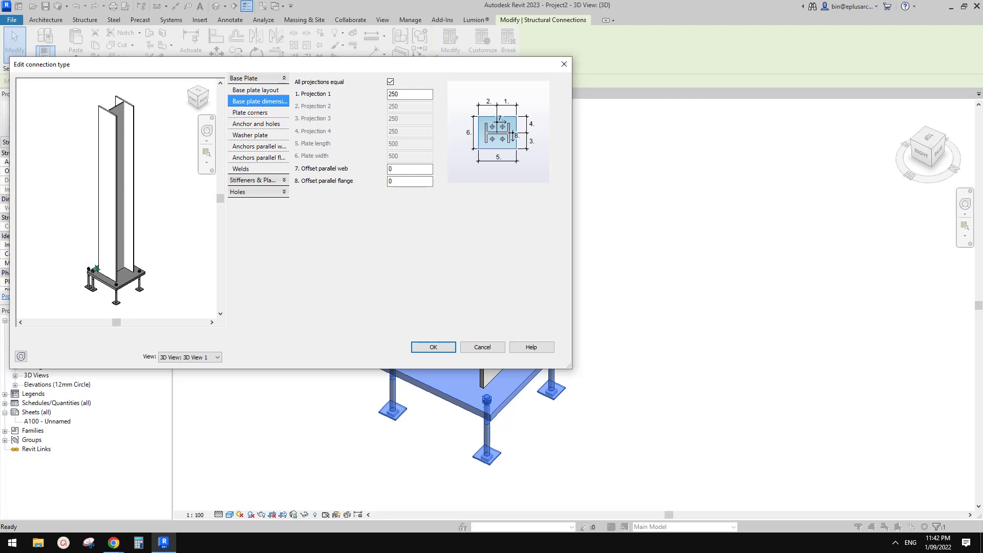
click(259, 92)
click(263, 102)
click(248, 181)
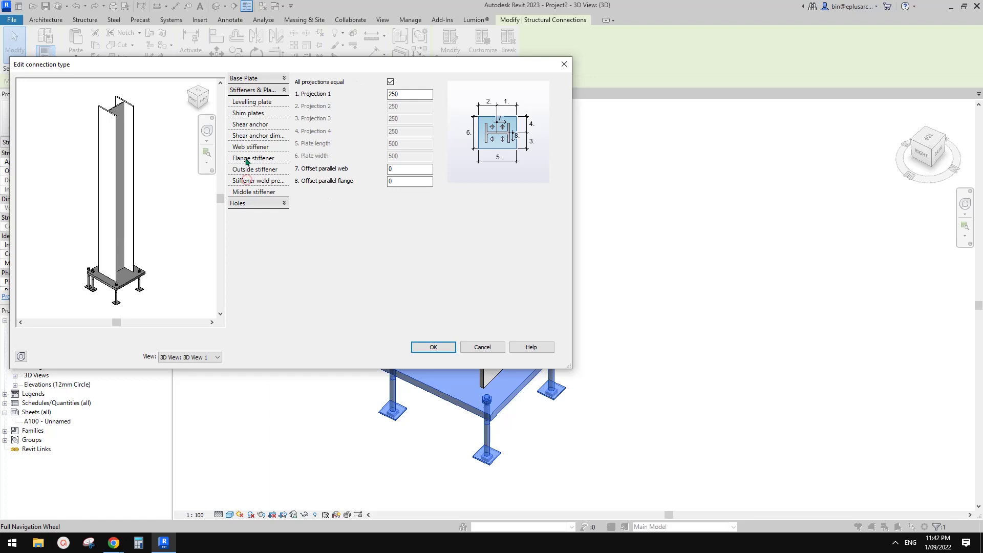
click(255, 203)
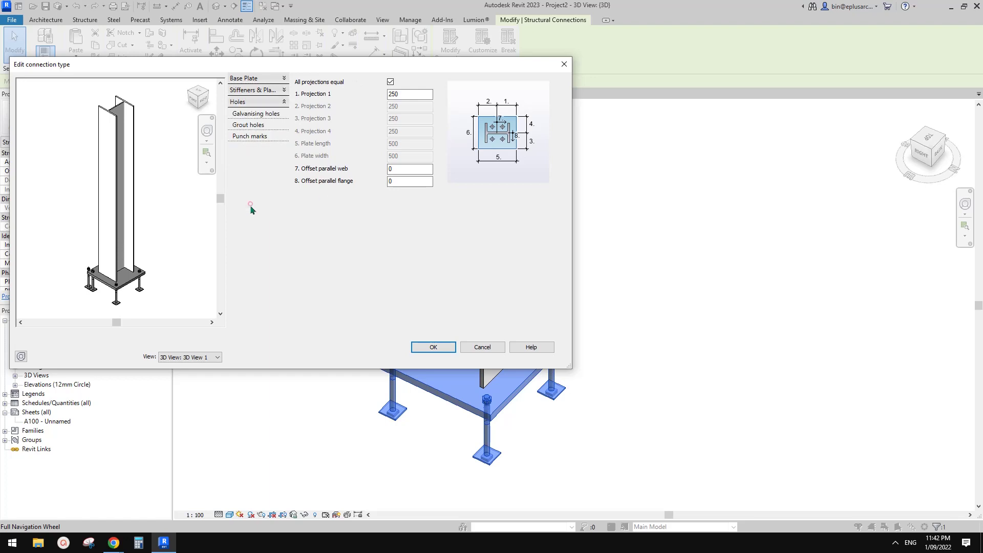
Accept the edited base plate type, checking the reference base plate drawings in Google Docs before confirming its properties
click(434, 347)
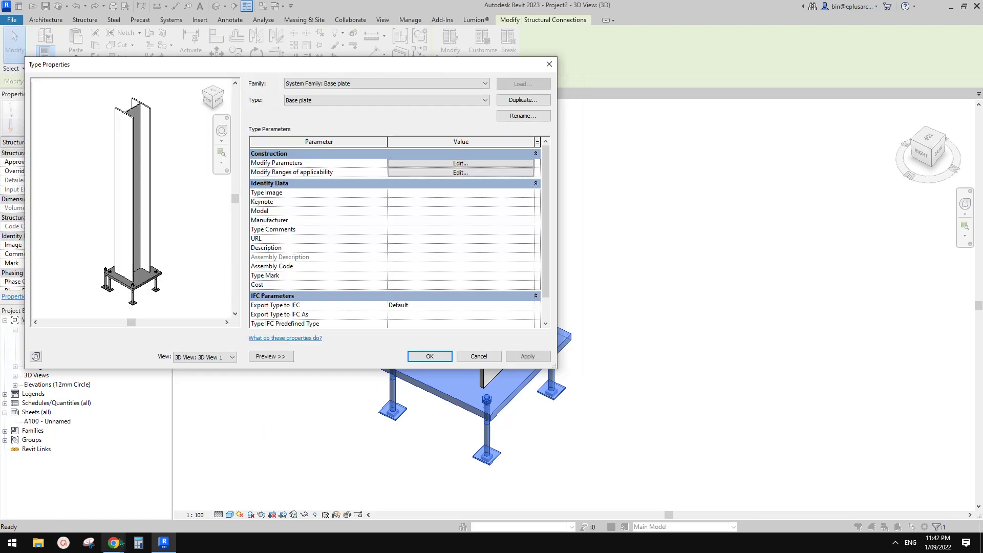
mouse_move(113, 543)
click(154, 512)
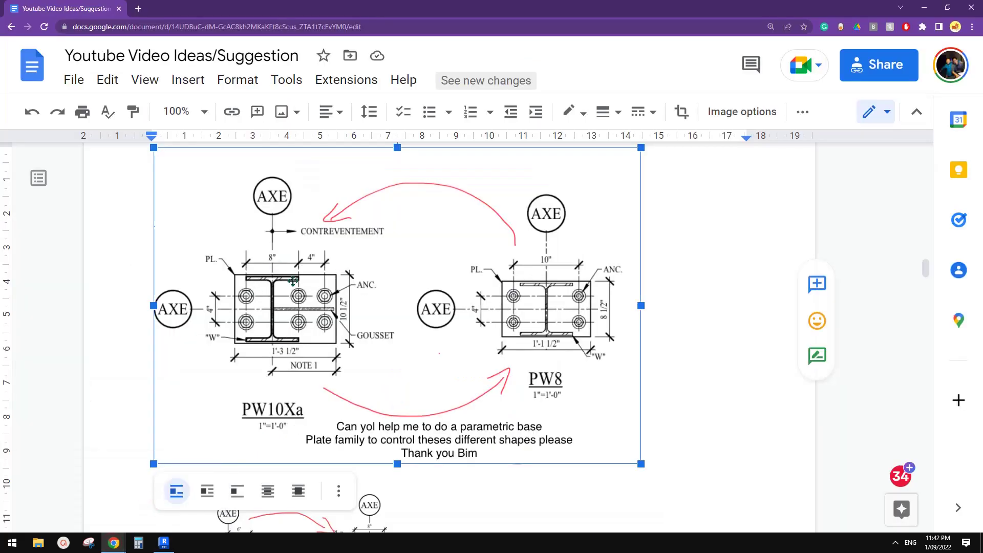
click(164, 542)
click(430, 355)
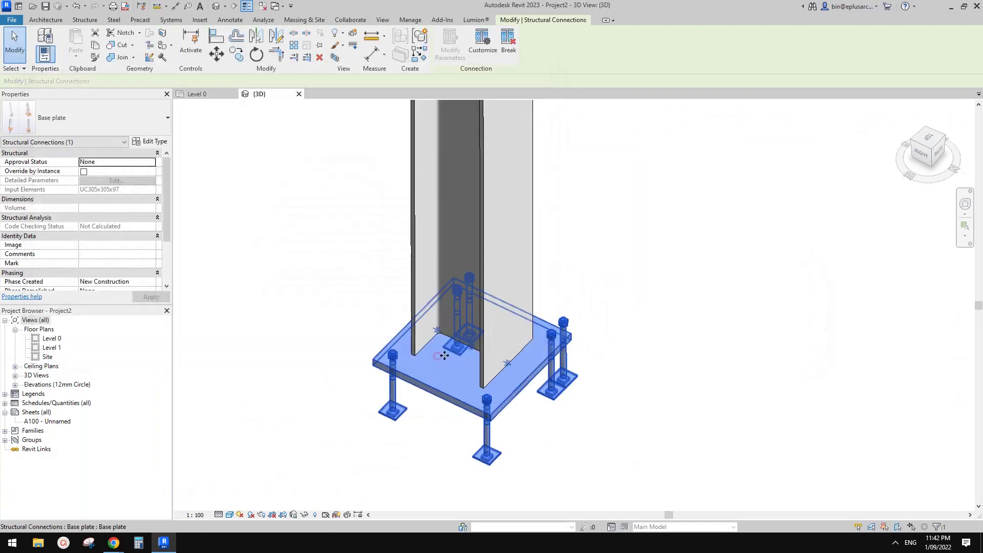
Inspect the base plate's anchors in 3D and compare them with the PW10Xa and PW8 drawings in Google Docs
scroll(514, 373, up, 4)
key(Escape)
shift+middle_drag(514, 374, 507, 393)
scroll(492, 379, down, 1)
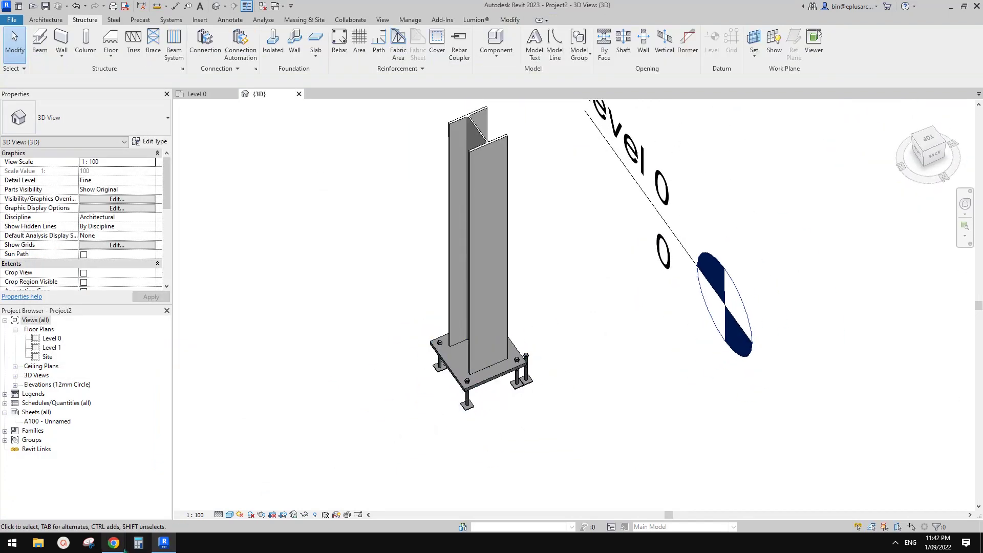
mouse_move(113, 542)
click(172, 494)
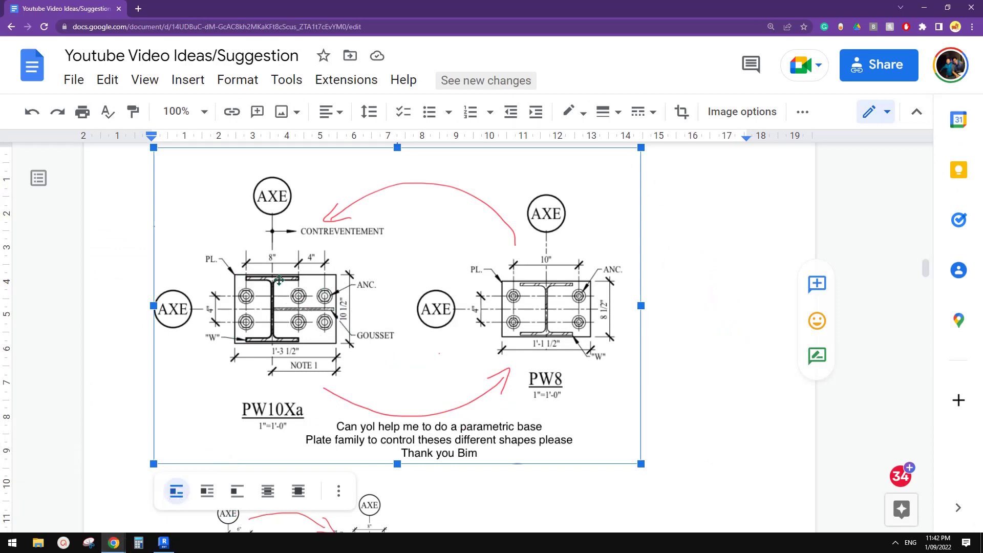
scroll(304, 293, down, 1)
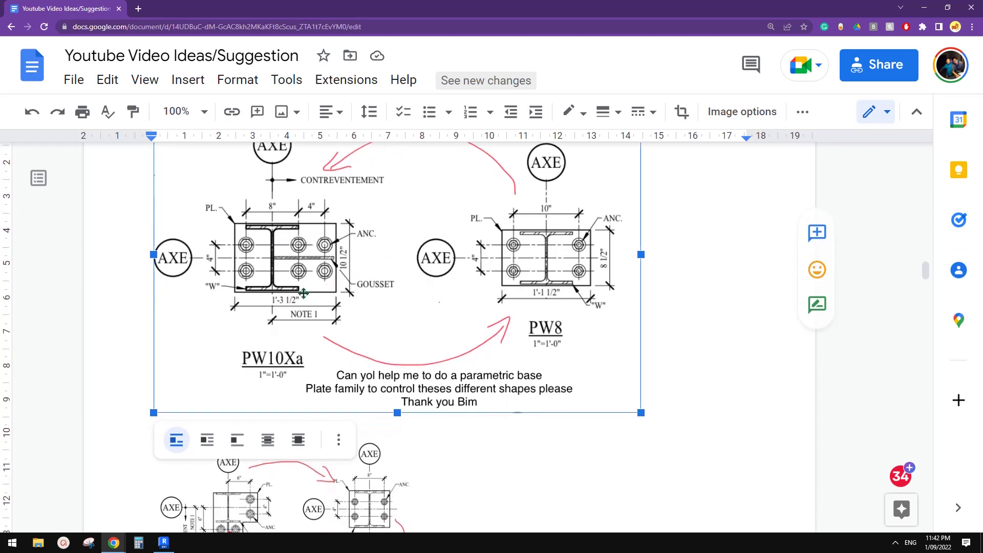
scroll(451, 381, up, 2)
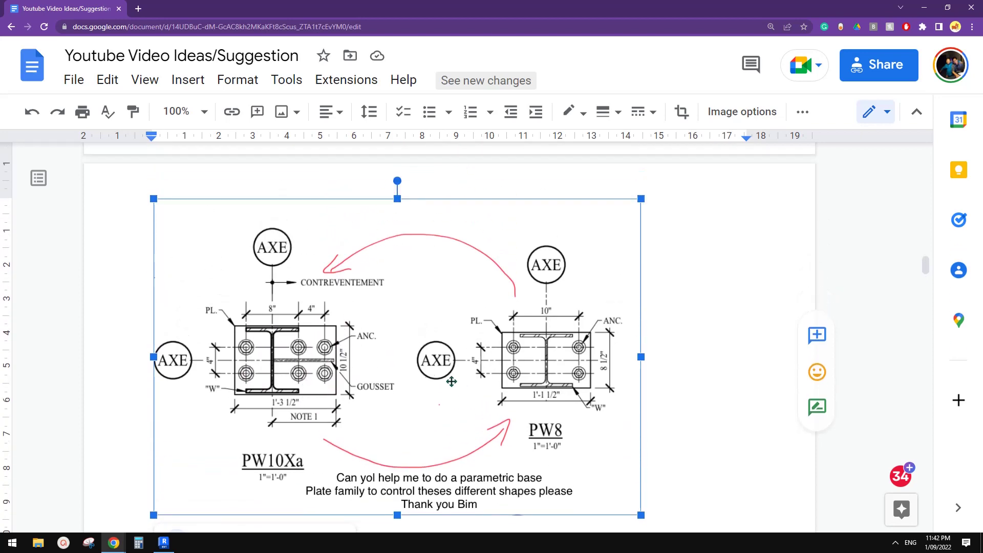
Switch back to Revit and create a new family from the Metric Generic Model.rft template
click(165, 546)
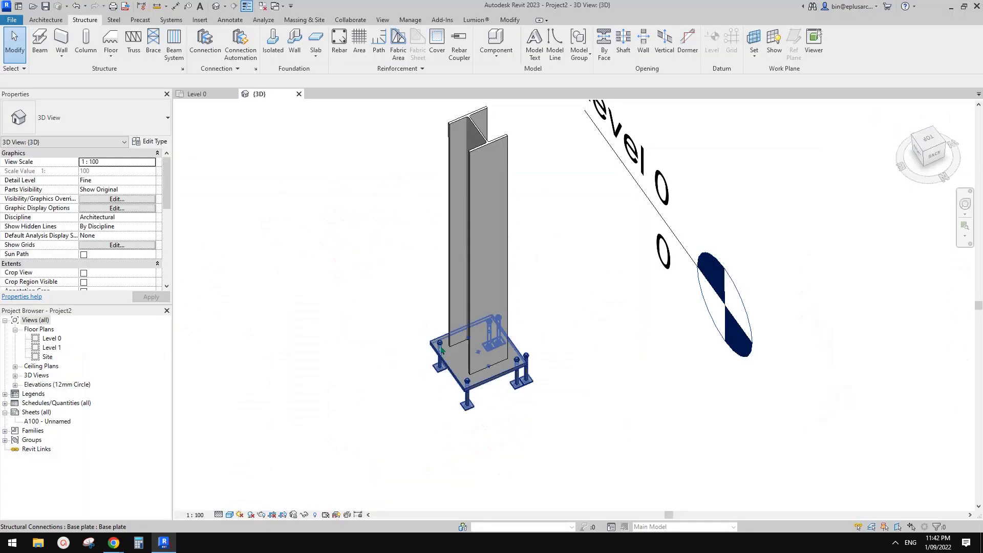
click(10, 20)
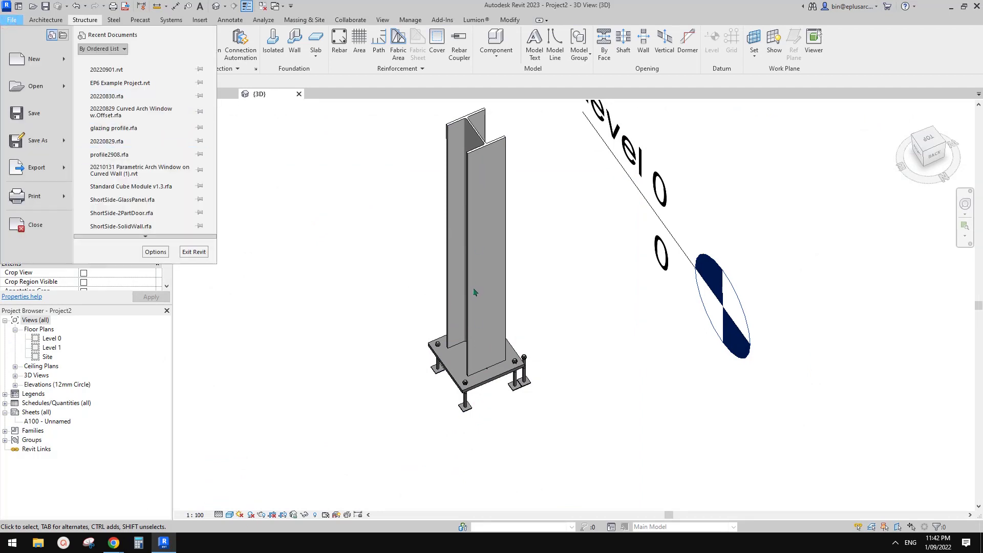
click(62, 57)
click(137, 92)
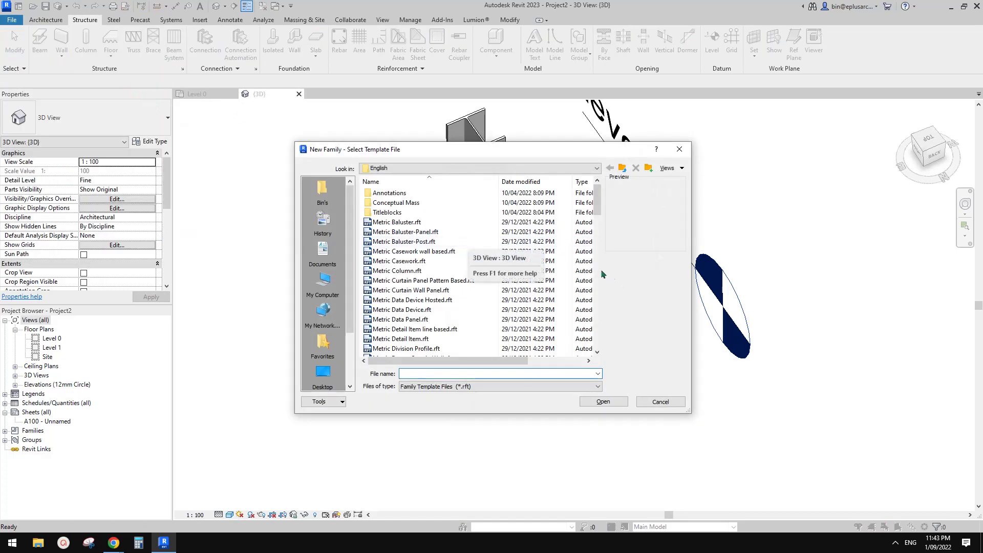
scroll(420, 270, down, 10)
click(417, 262)
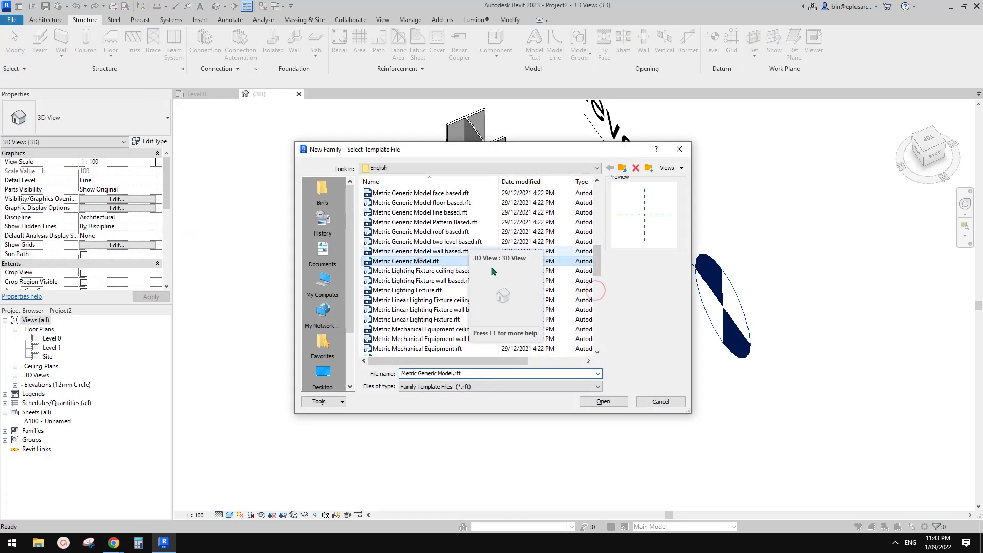
click(606, 402)
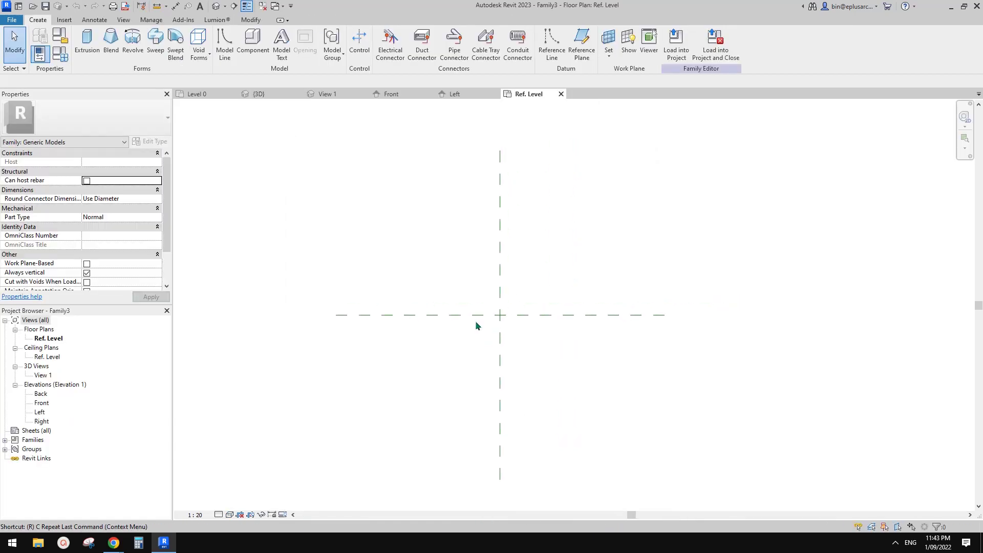
Draw two vertical and two horizontal reference planes, one on each side of the centre planes
key(r)
key(p)
click(475, 259)
click(473, 380)
click(533, 259)
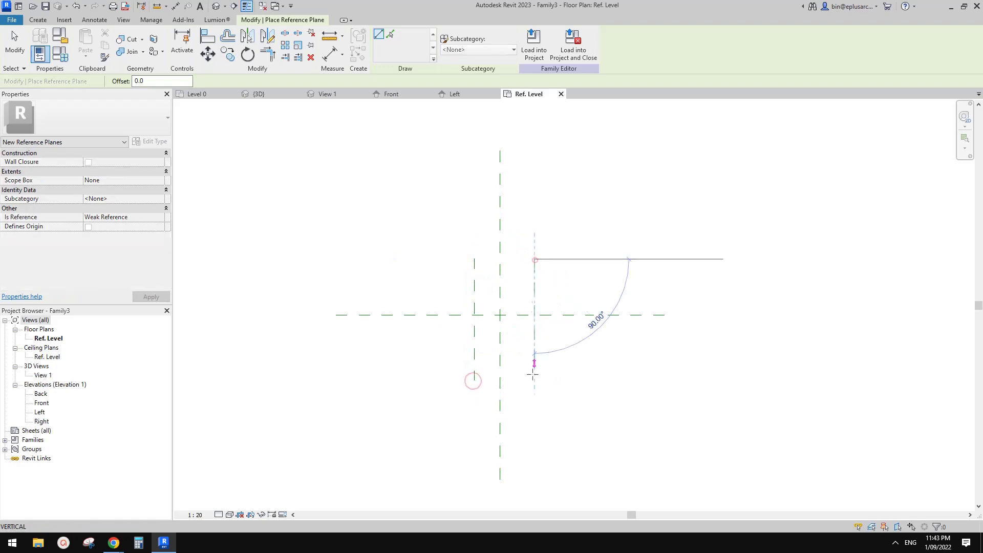
click(534, 382)
click(453, 291)
click(579, 343)
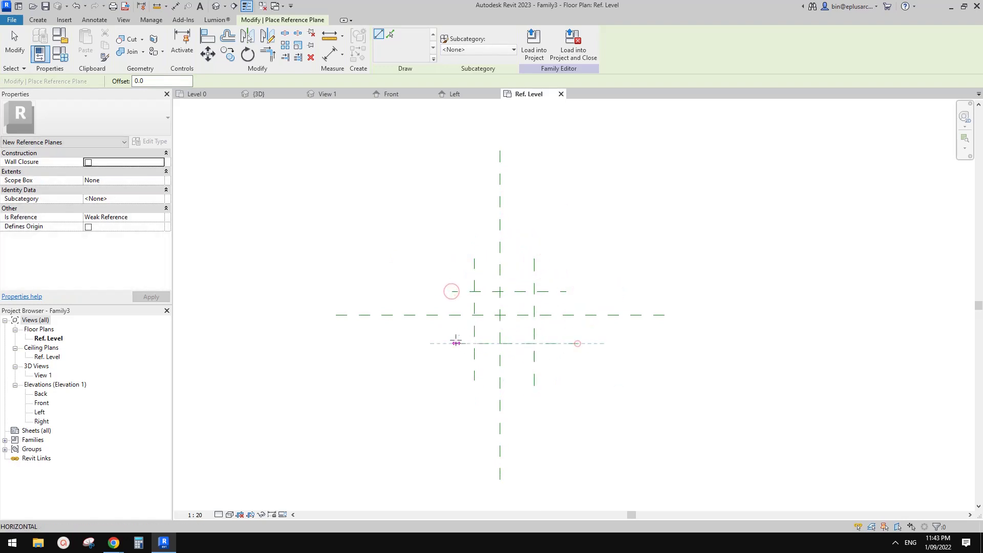
click(452, 343)
Dimension the two horizontal reference planes through the horizontal centre plane and make the spacing equal
key(d)
key(i)
click(568, 343)
click(564, 315)
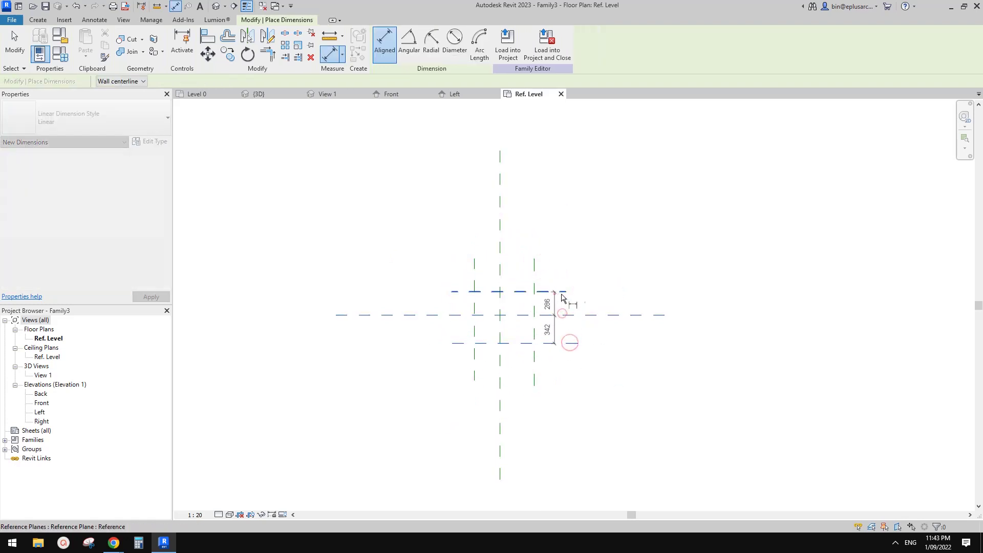
click(560, 292)
click(585, 295)
click(563, 317)
Dimension the two vertical reference planes through the vertical centre plane and make the spacing equal
click(532, 279)
click(500, 273)
click(472, 271)
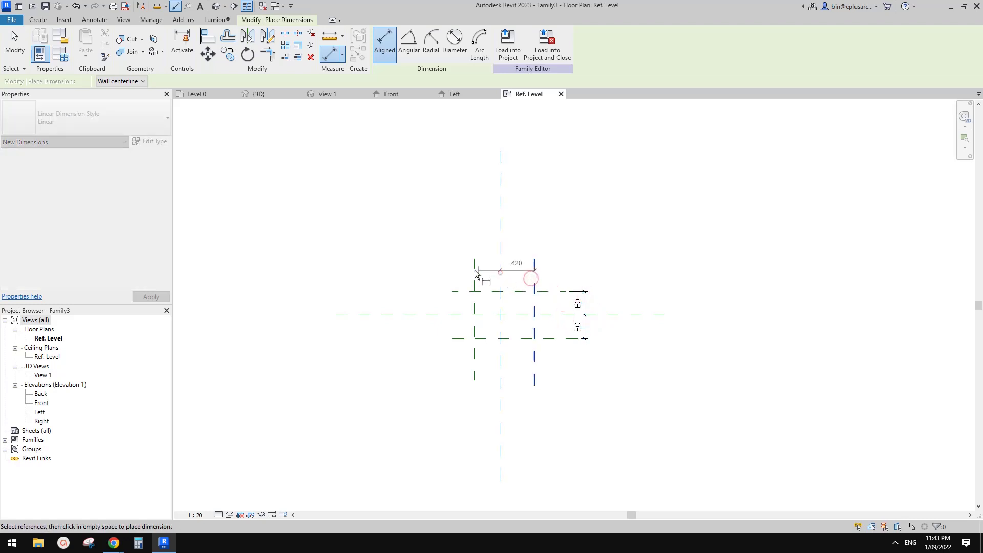
click(477, 237)
click(501, 216)
Add overall dimensions between the two outer vertical planes and between the two outer horizontal planes
click(533, 275)
click(465, 276)
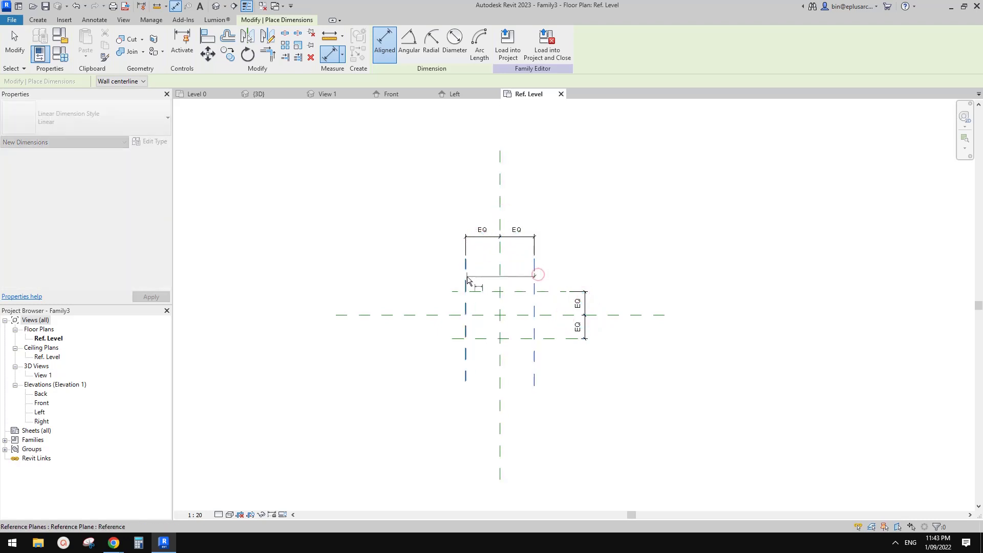
click(474, 210)
click(556, 293)
click(556, 338)
click(619, 335)
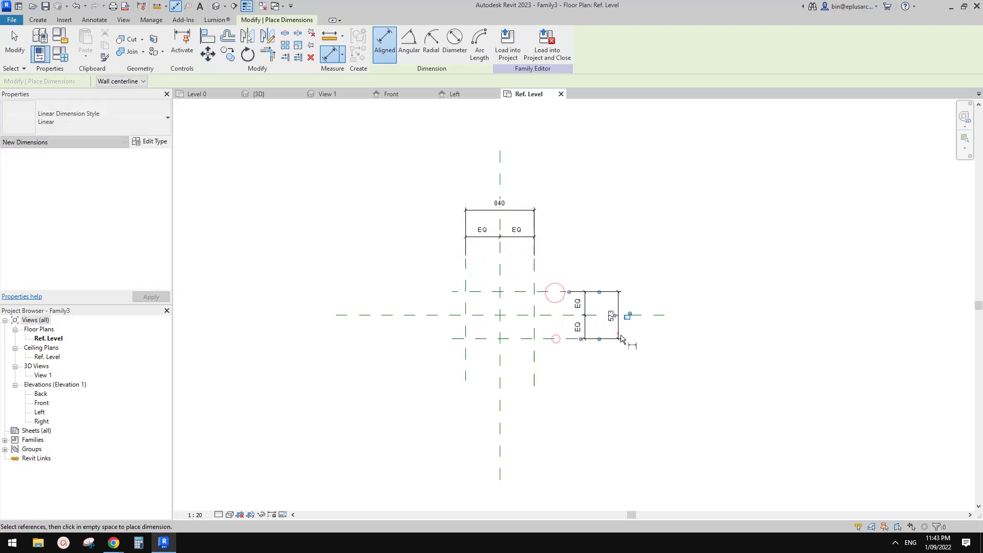
key(Escape)
Label the overall dimension between the horizontal planes with a new type parameter named w1
click(618, 306)
click(482, 43)
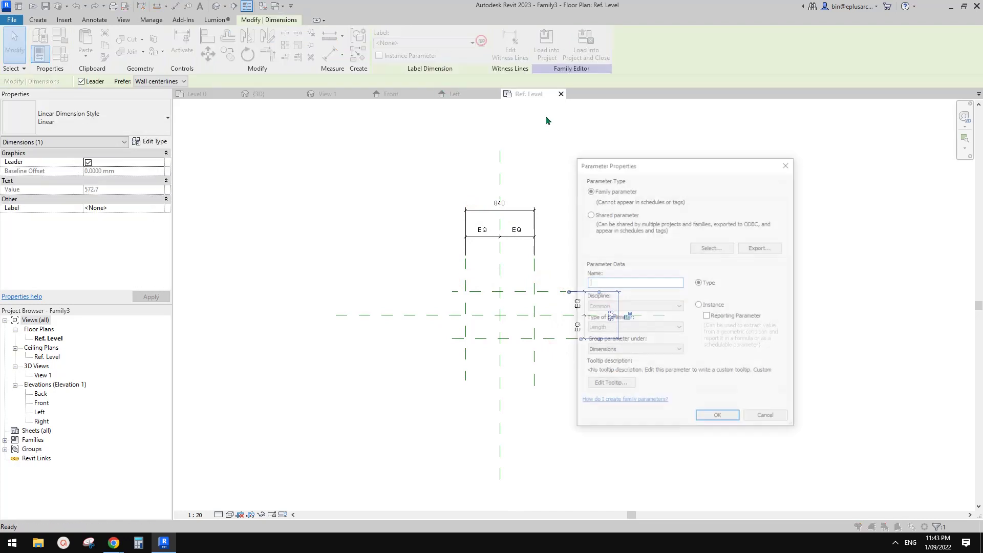
text(w1)
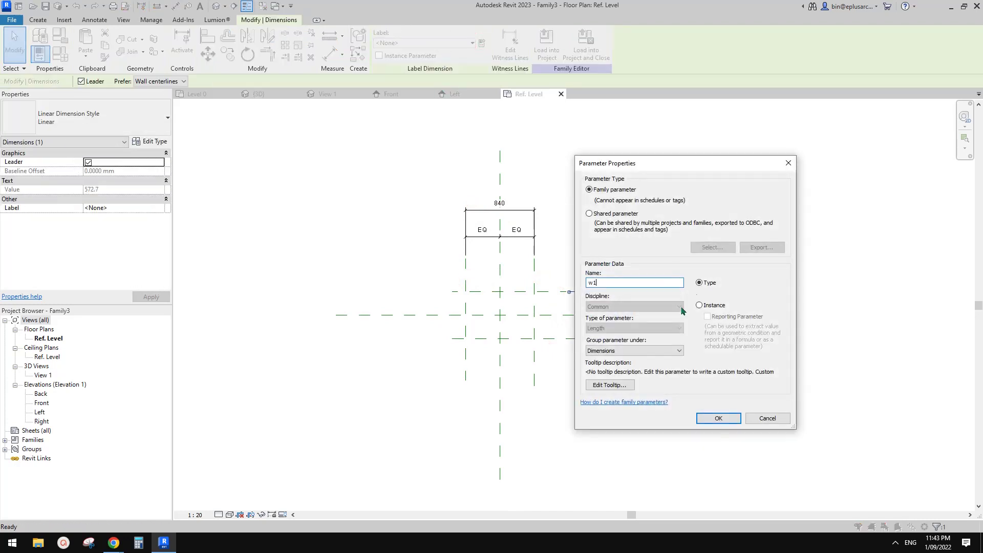
click(718, 418)
Label the overall dimension between the vertical planes with a new type parameter named w2
click(512, 210)
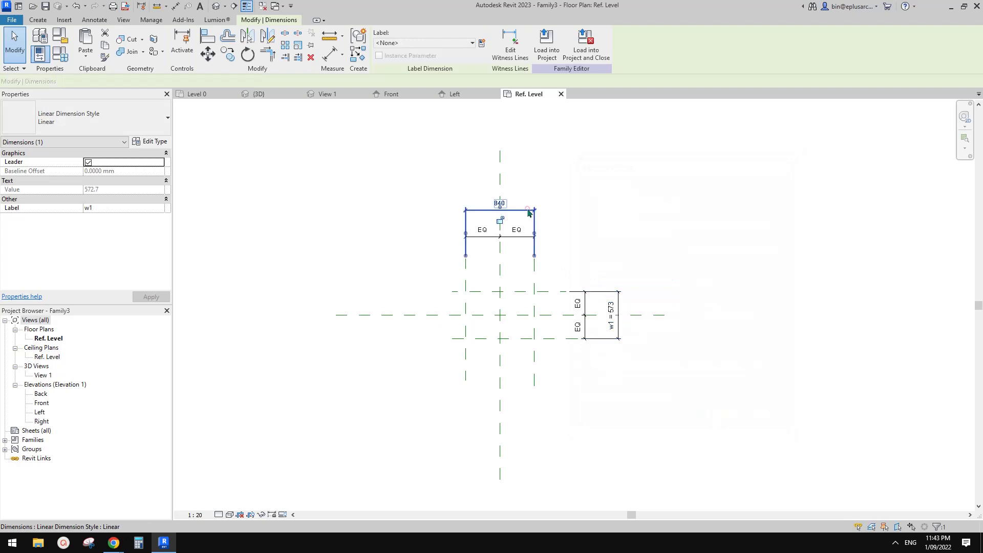
click(482, 43)
text(w2)
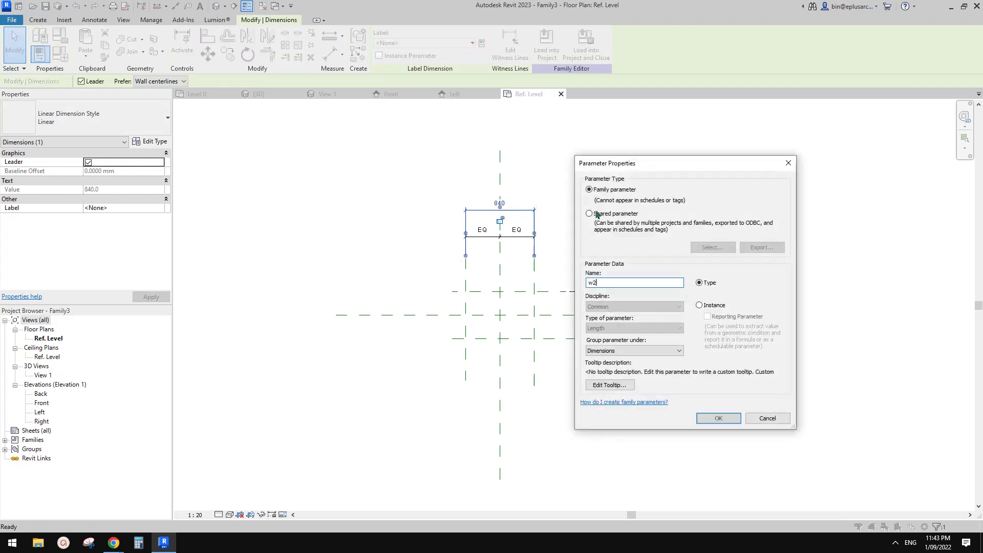
click(718, 419)
click(542, 352)
Draw two vertical and two horizontal reference planes inside the outer ones, on either side of the centre planes
scroll(537, 359, up, 3)
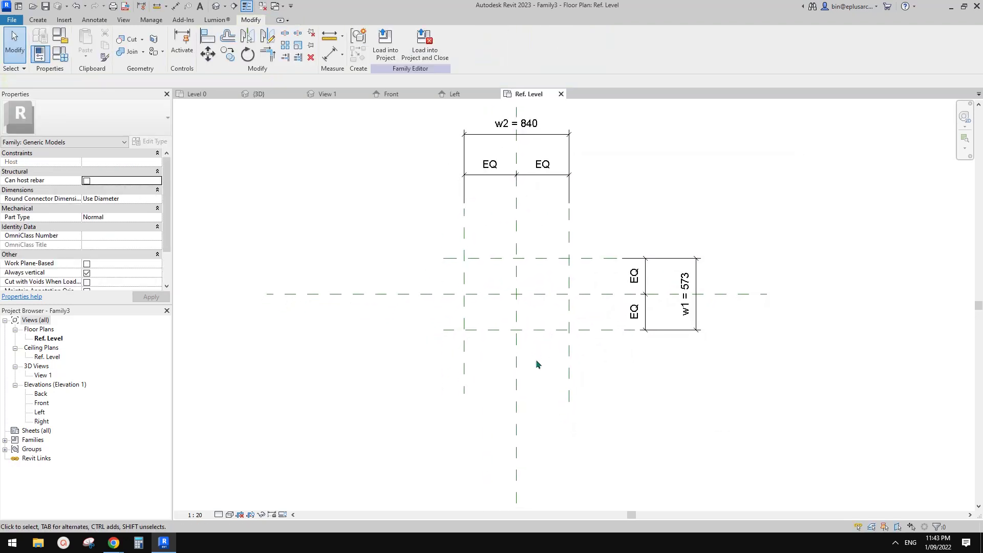
middle_drag(539, 348, 545, 361)
key(r)
key(p)
click(495, 365)
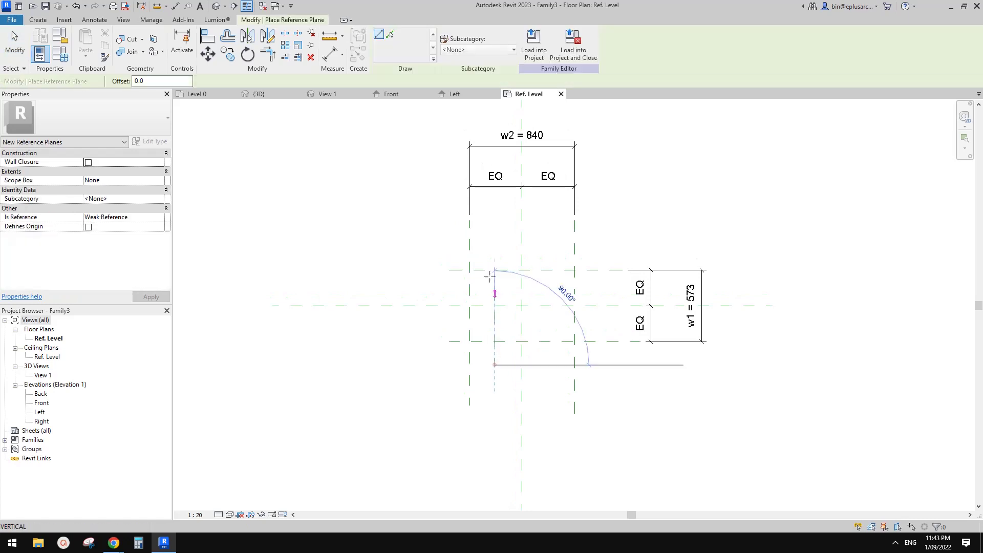
click(495, 241)
click(544, 365)
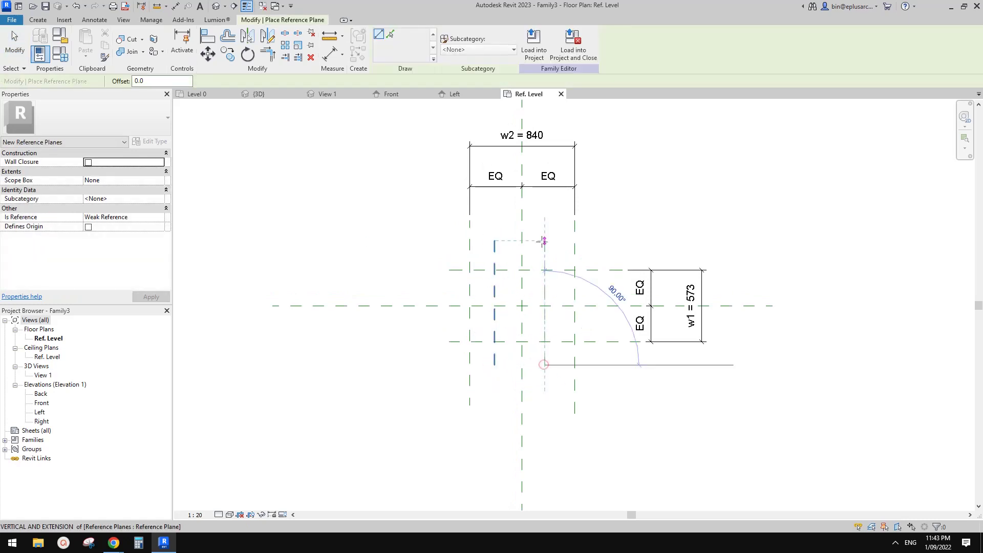
click(544, 240)
click(456, 286)
click(591, 286)
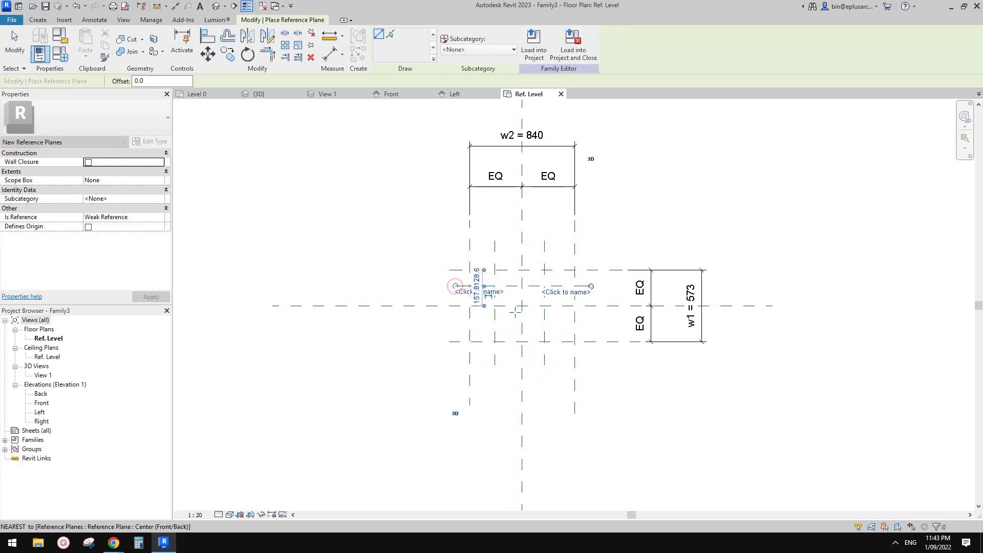
click(450, 325)
click(594, 327)
Add a third inner vertical reference plane 80 mm inside the right outer plane
scroll(489, 295, up, 2)
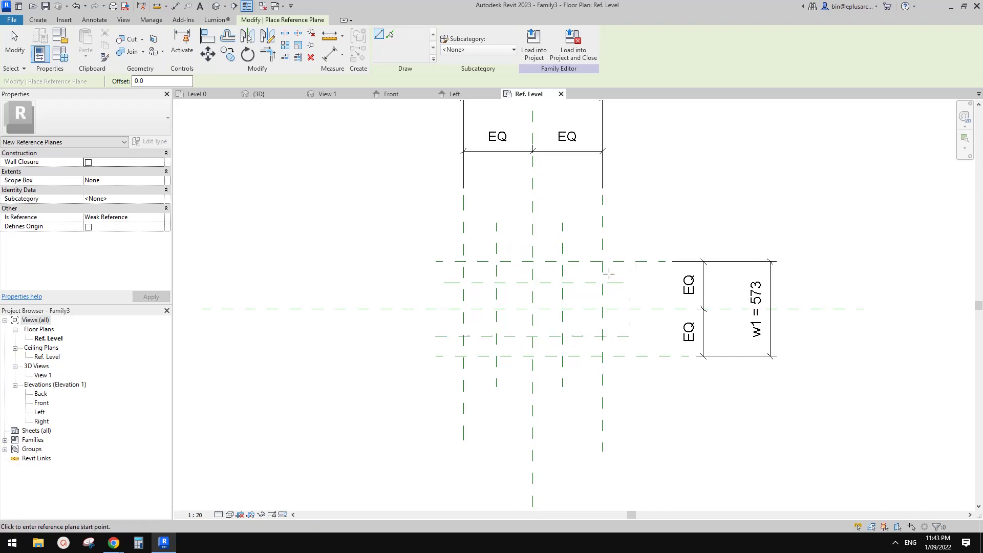
click(590, 222)
click(589, 385)
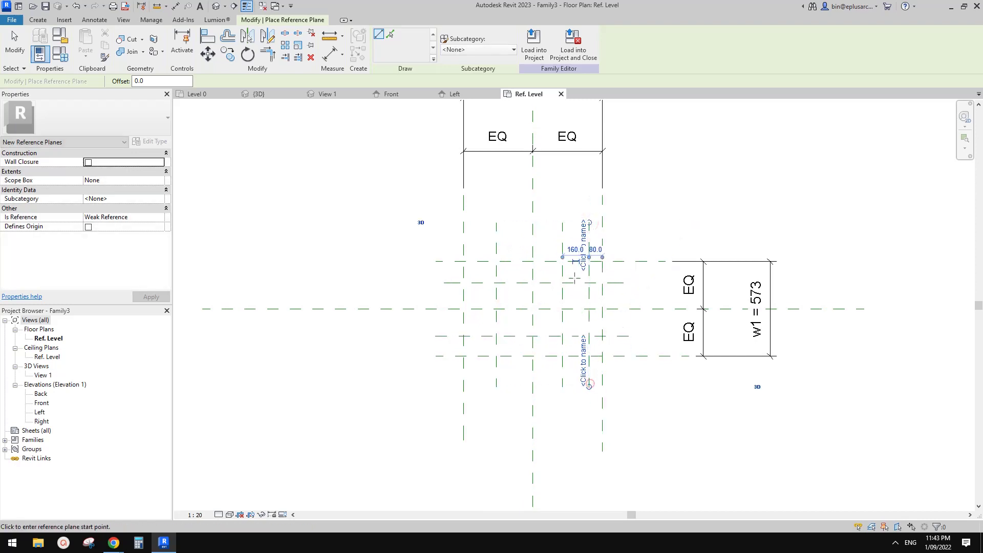
middle_drag(561, 307, 544, 293)
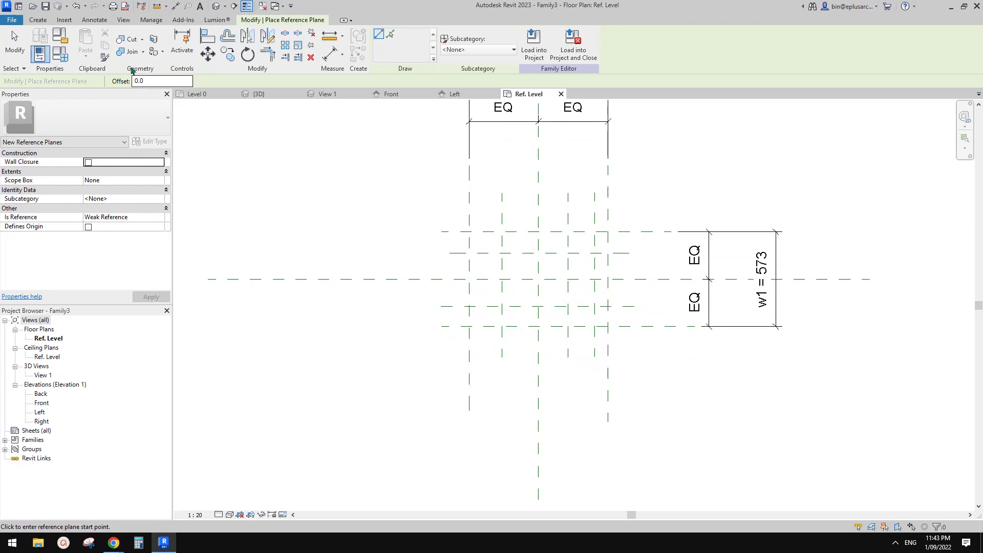
Extrude a rectangular plate with its edges locked to the four outer reference planes and an extrusion end of 20 mm
click(39, 20)
click(87, 43)
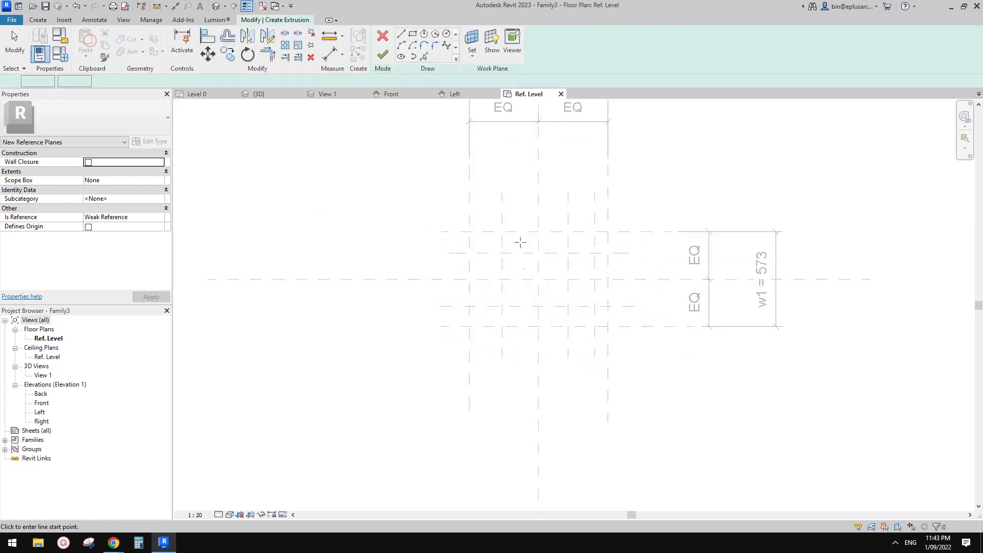
click(413, 34)
click(469, 231)
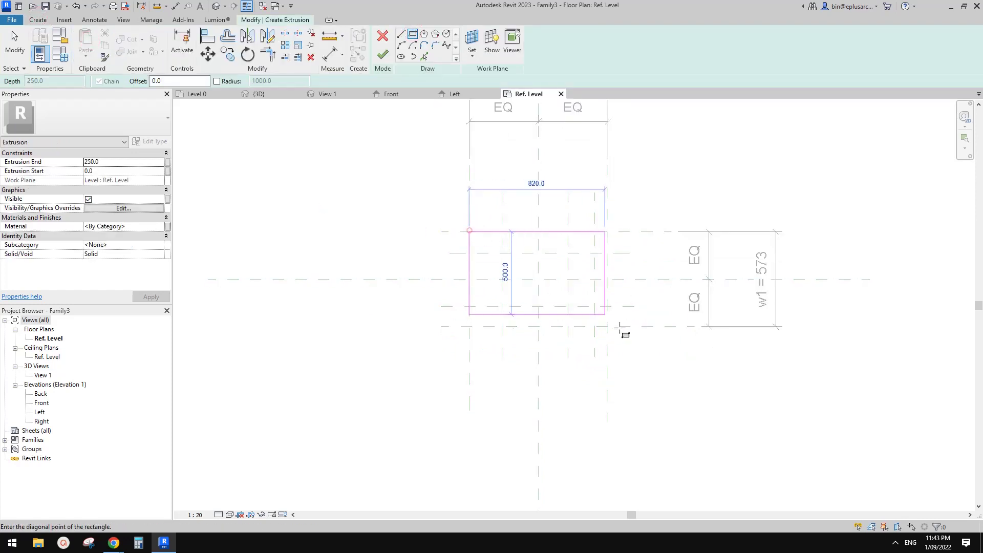
click(607, 327)
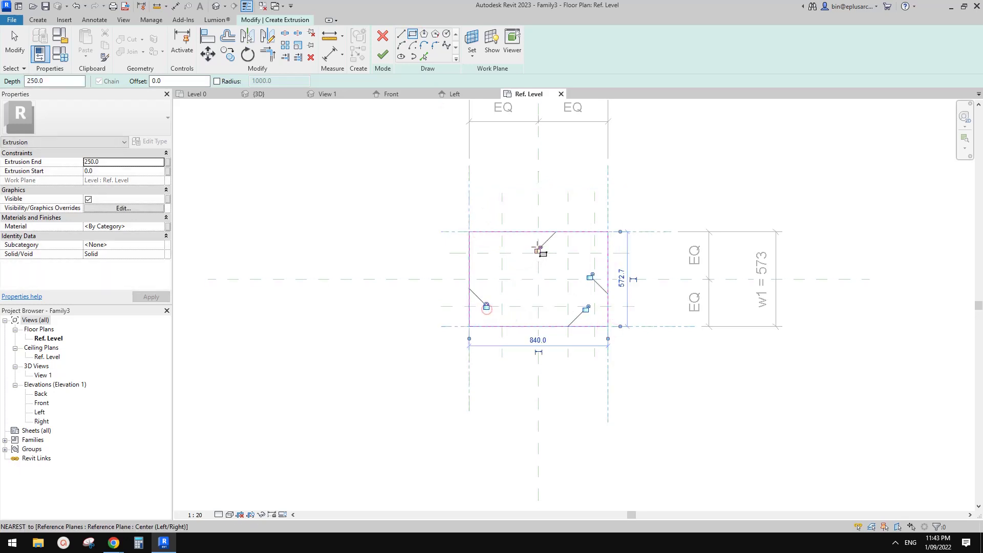
click(537, 250)
click(591, 277)
click(586, 309)
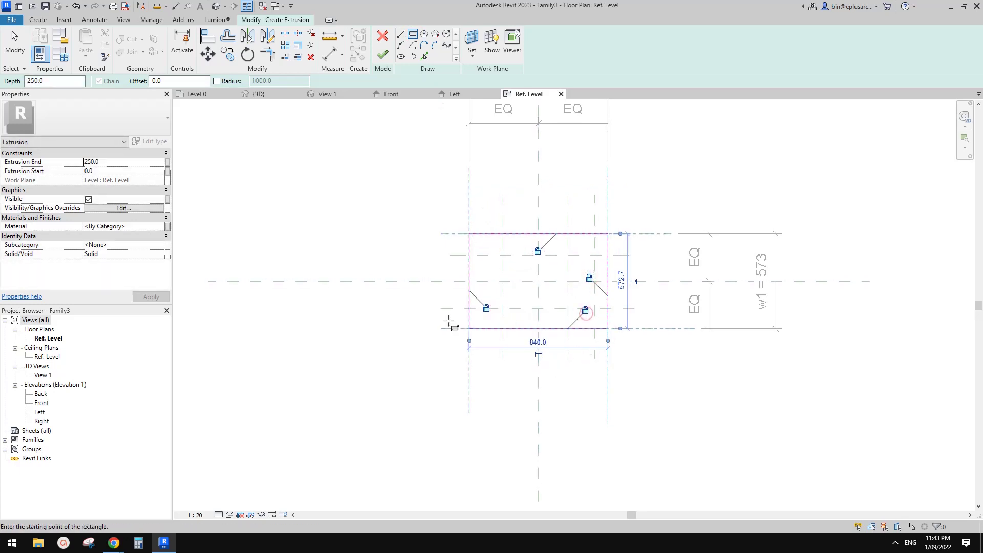
double_click(119, 164)
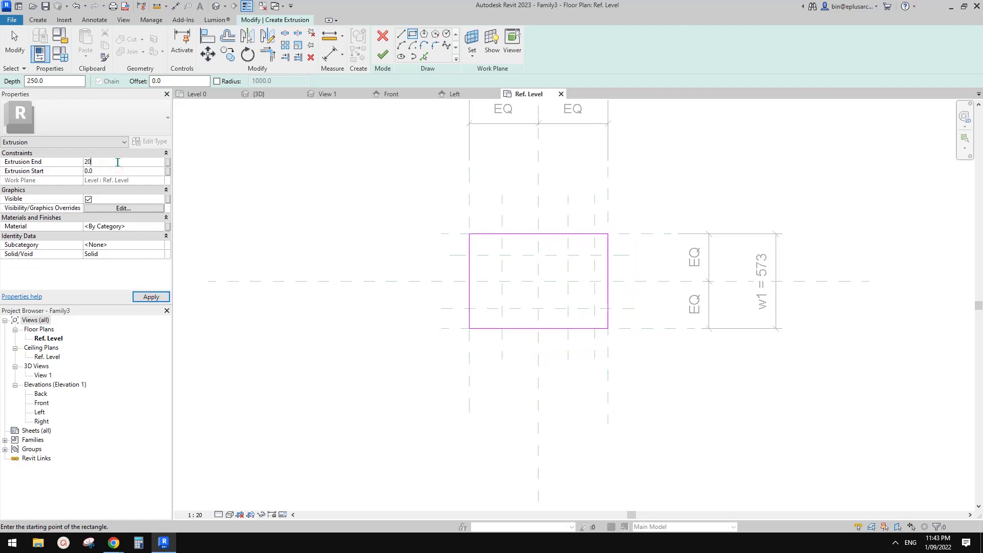
click(382, 55)
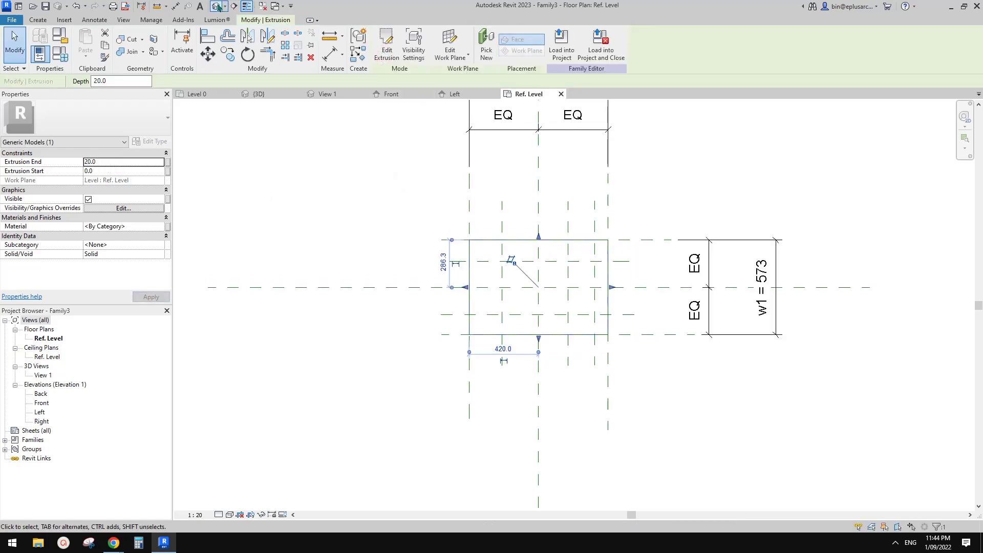
Inspect the extruded plate in 3D and return to the Ref. Level floor plan
click(218, 6)
shift+middle_drag(478, 181, 750, 283)
key(Escape)
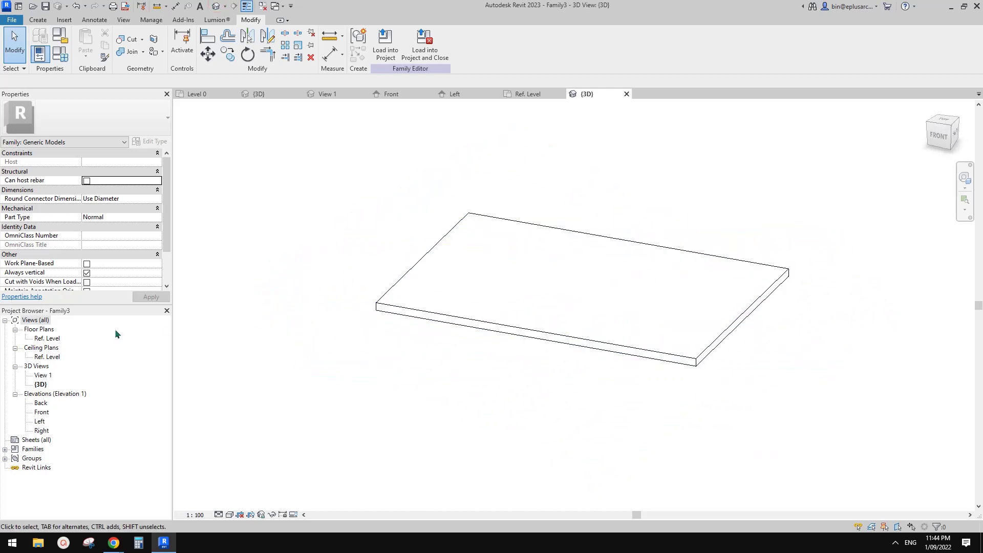
double_click(48, 339)
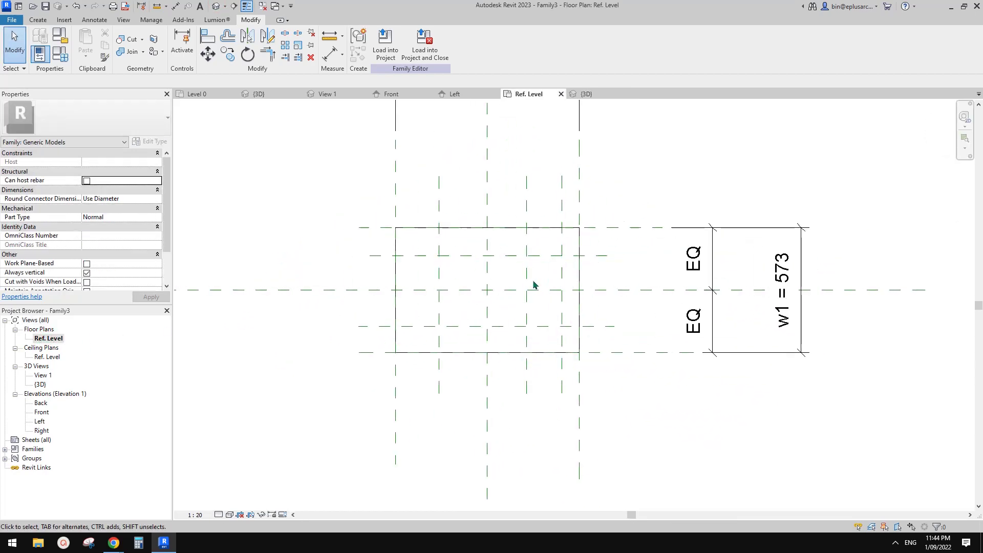
middle_drag(471, 280, 510, 280)
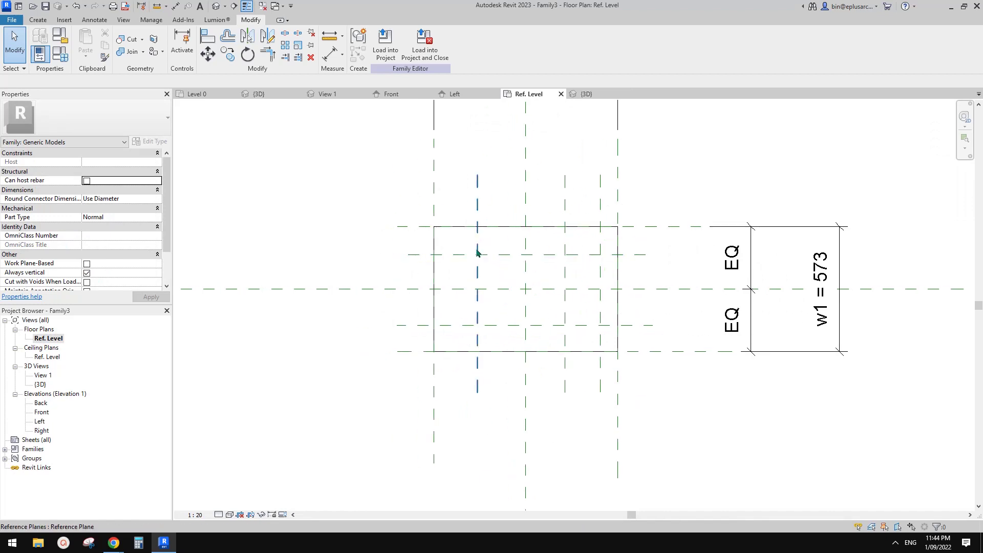
middle_drag(574, 284, 580, 285)
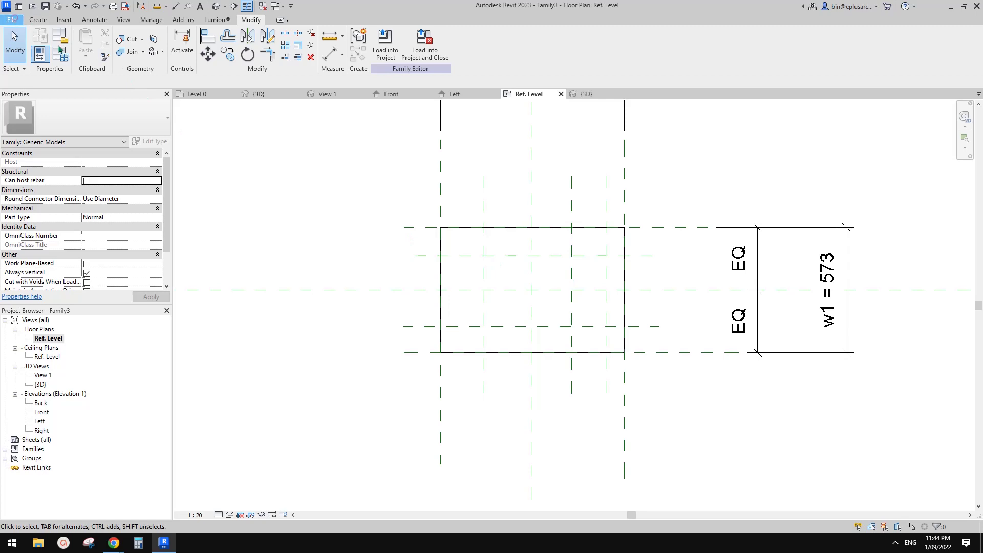
Create another new family from the Metric Generic Model face based.rft template
click(11, 20)
mouse_move(23, 48)
click(133, 96)
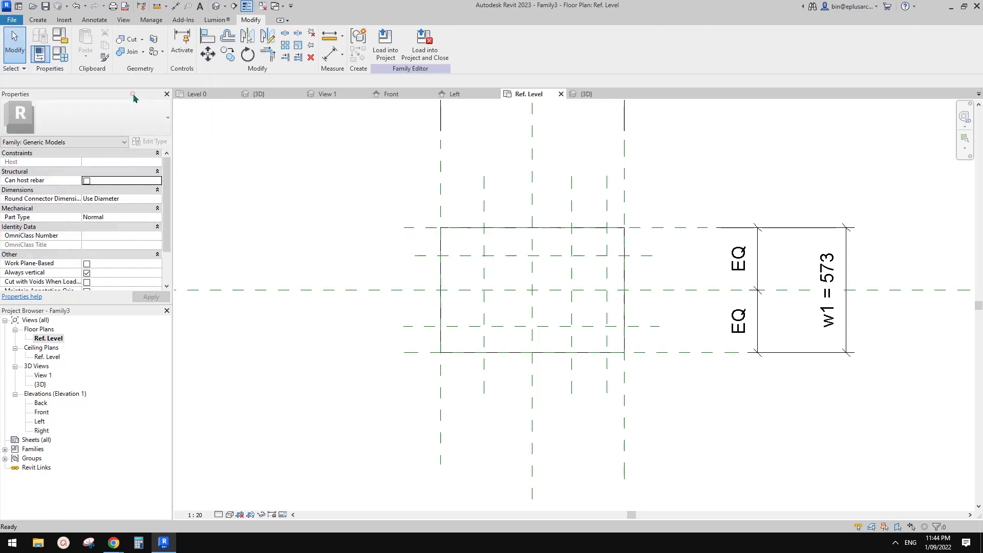
mouse_move(598, 236)
mouse_down()
mouse_move(601, 266)
mouse_move(599, 249)
mouse_up()
click(431, 330)
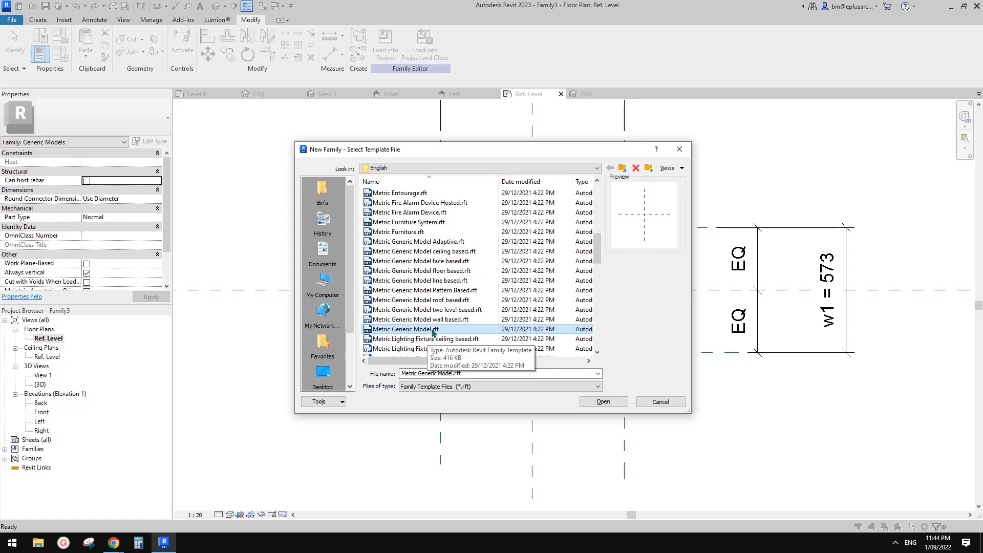
double_click(453, 270)
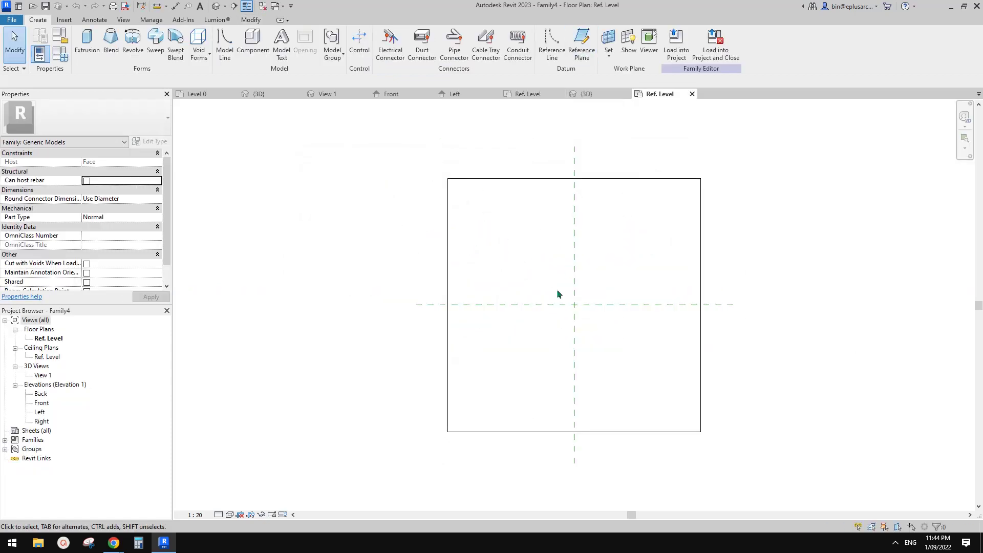
Start an extrusion and sketch a circle with a 10 mm radius at the intersection of the centre reference planes
scroll(578, 288, up, 2)
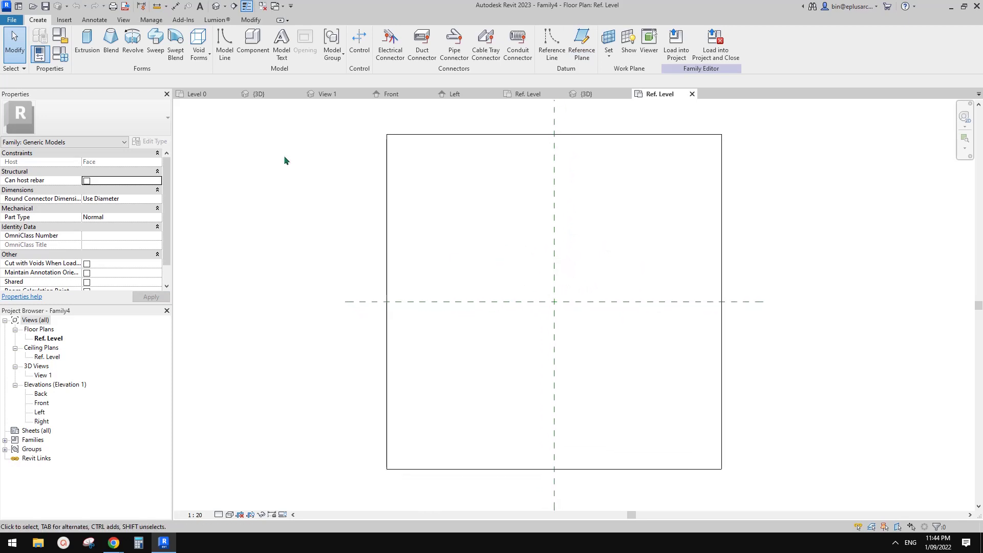
click(88, 42)
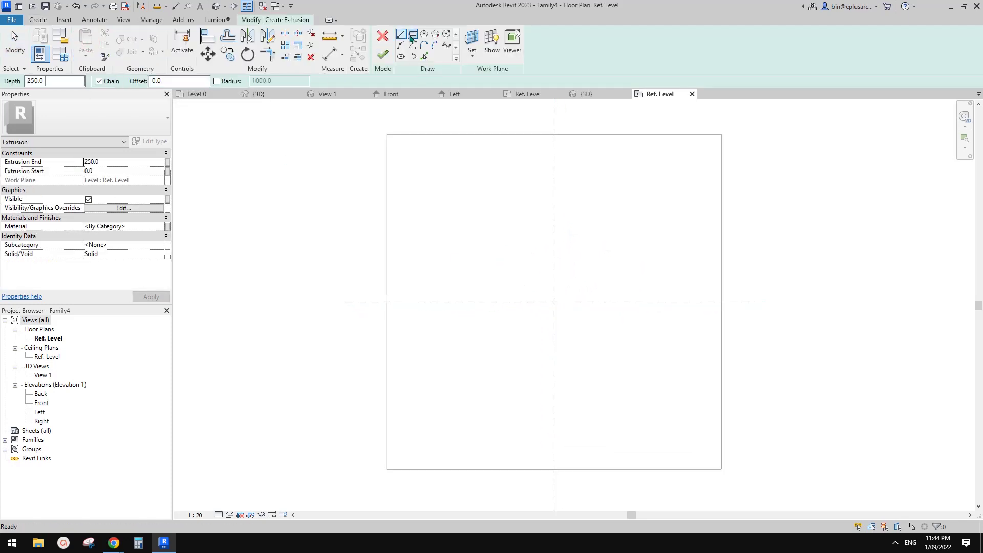
click(445, 34)
click(554, 301)
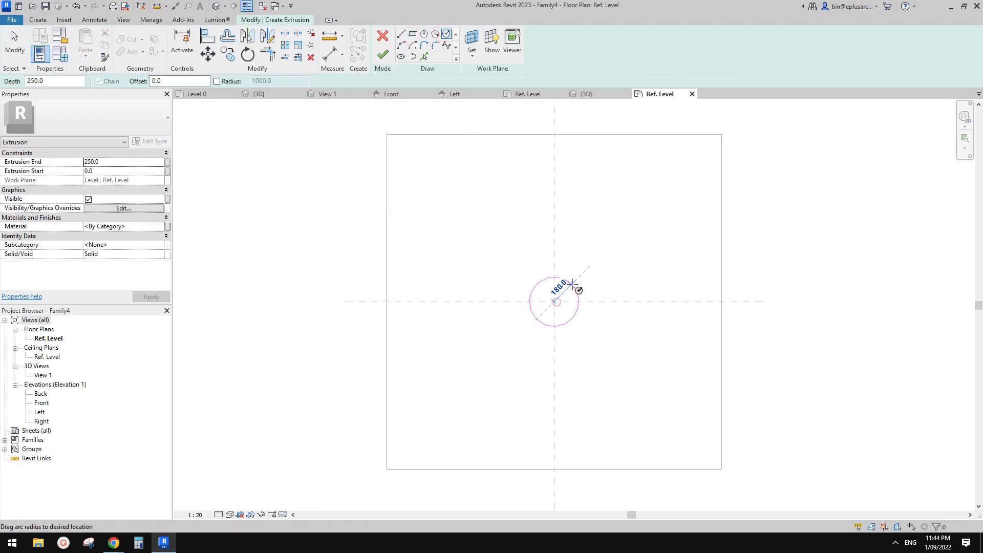
text(1)
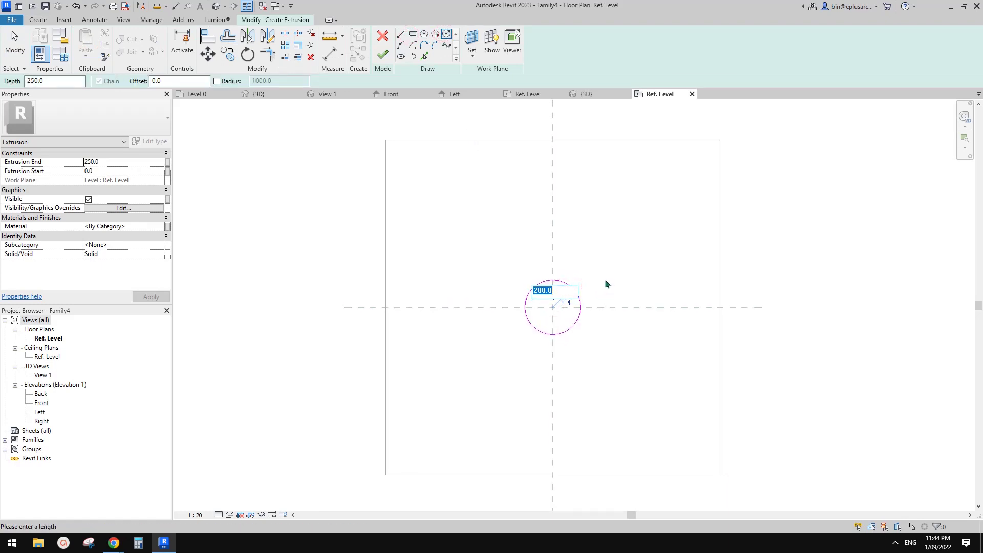
text(0)
key(Return)
scroll(556, 306, up, 4)
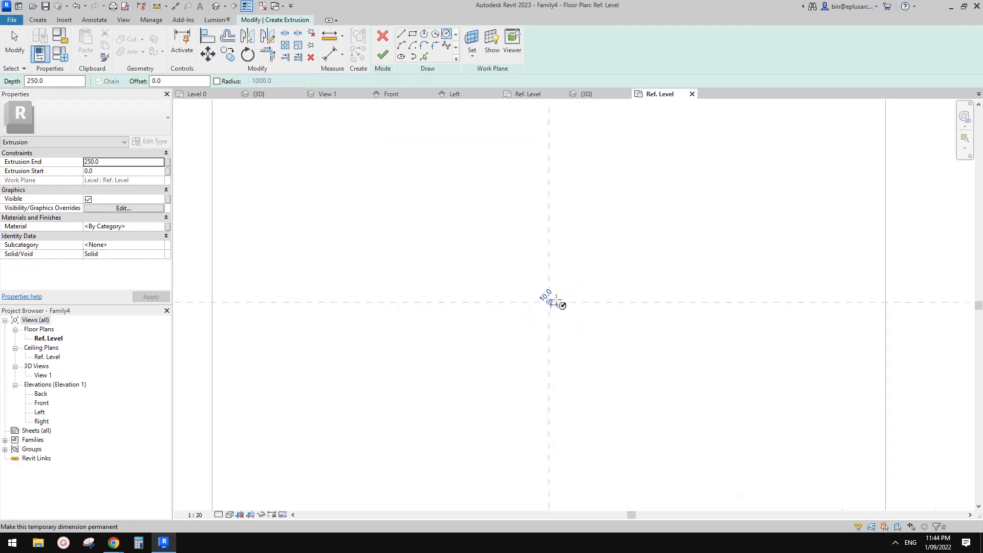
Finish the circular extrusion and set its extrusion end to -200 mm so the shank runs down into the host
key(Escape)
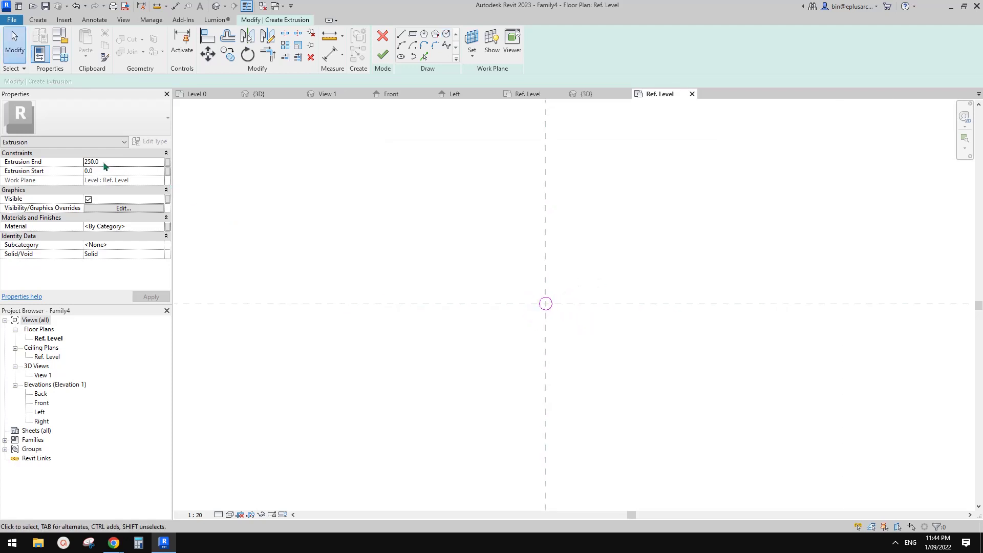
click(383, 55)
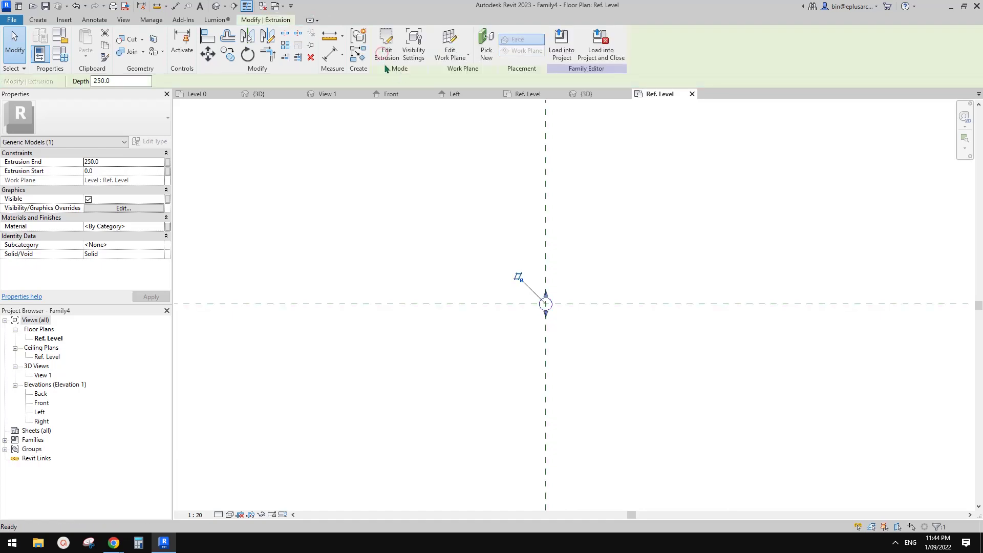
click(215, 6)
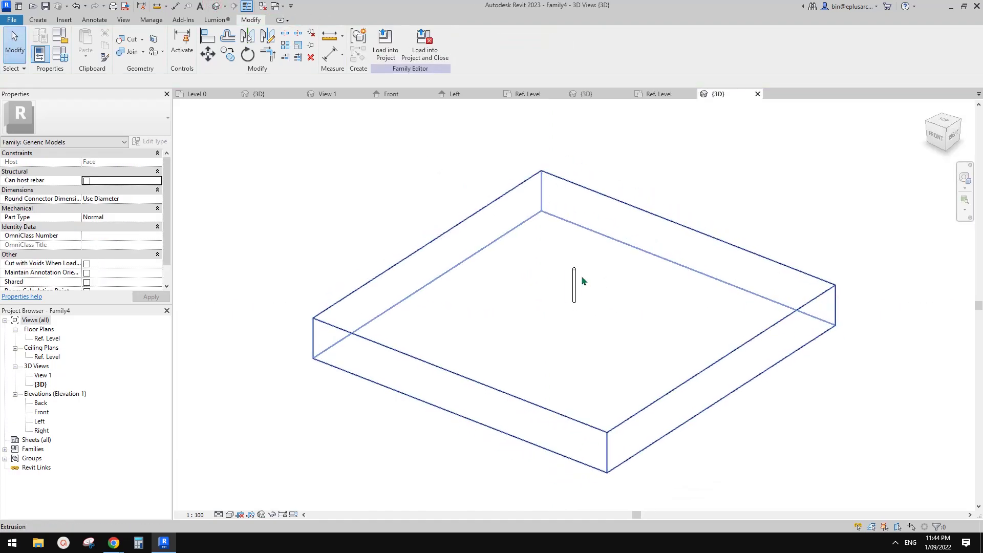
click(643, 275)
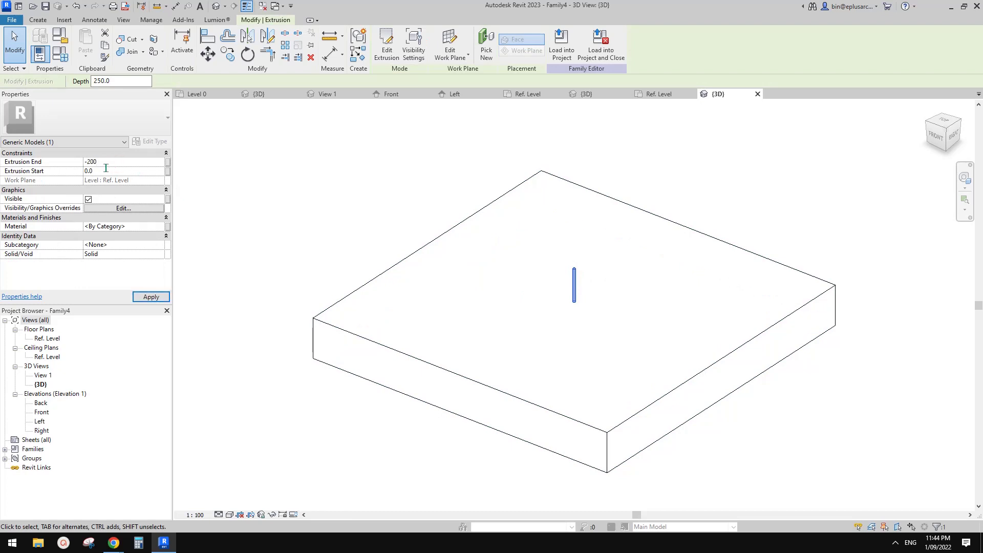
key(Return)
shift+middle_drag(456, 228, 494, 285)
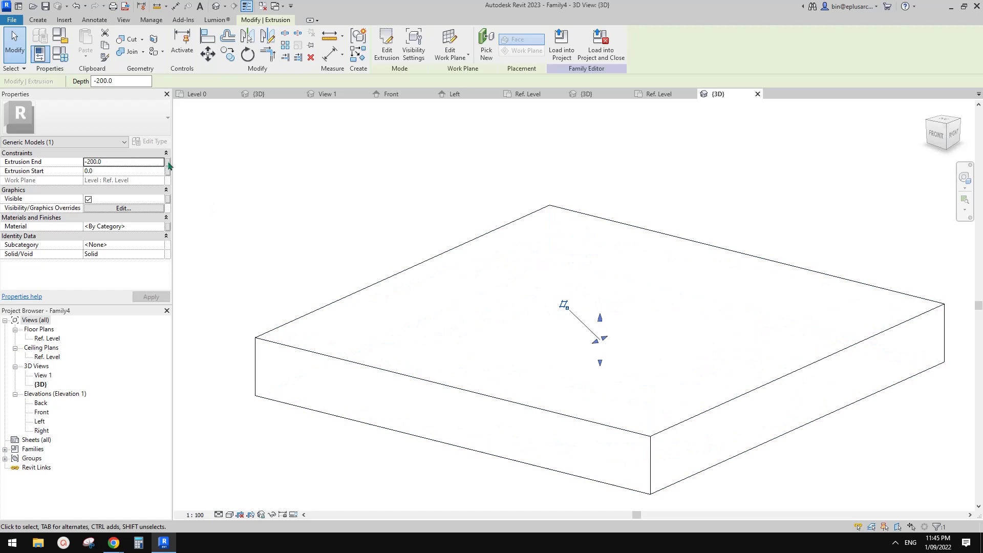
middle_drag(464, 305, 452, 308)
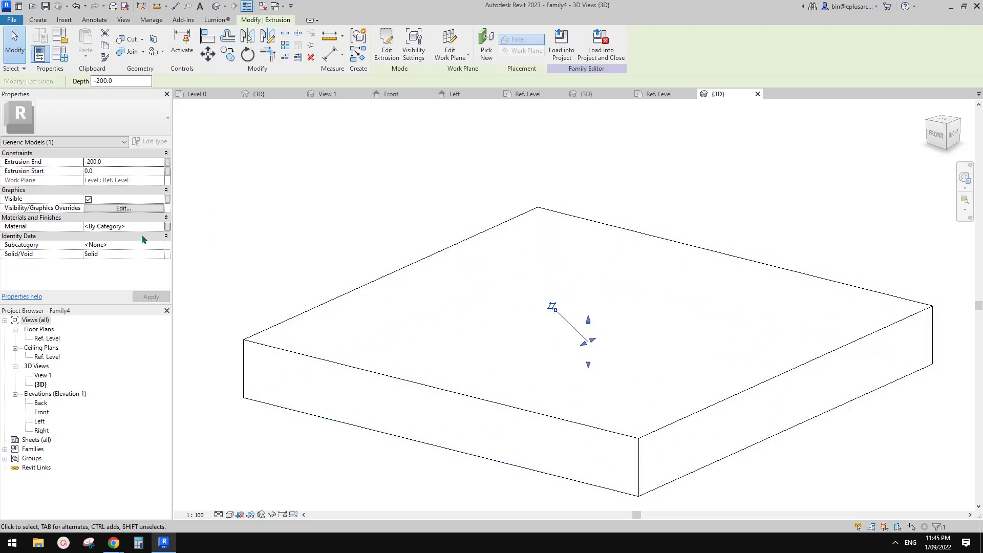
scroll(424, 298, up, 2)
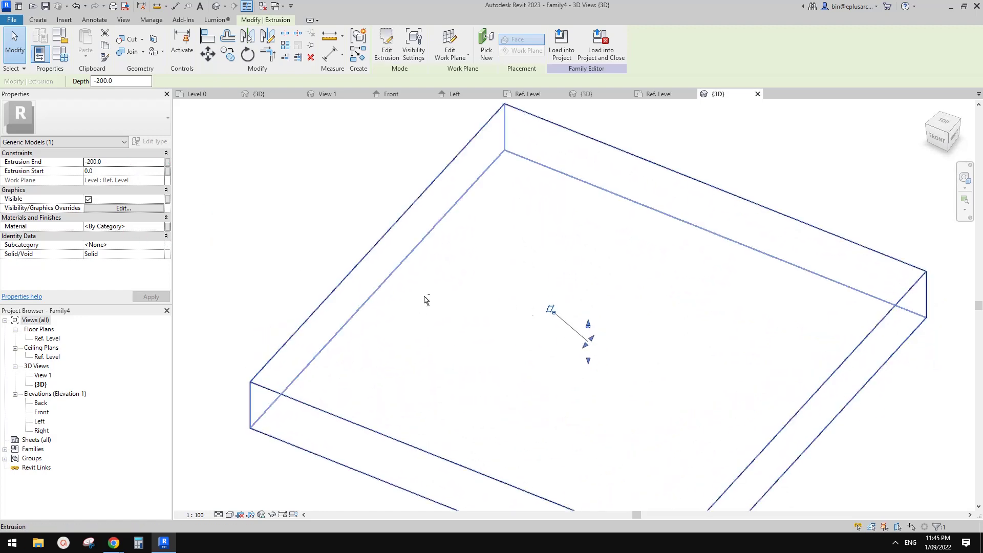
On the Ref. Level plan, extrude a six-sided polygon of 20 mm radius centred on the circle, with an extrusion end of 20 mm
double_click(47, 337)
click(561, 313)
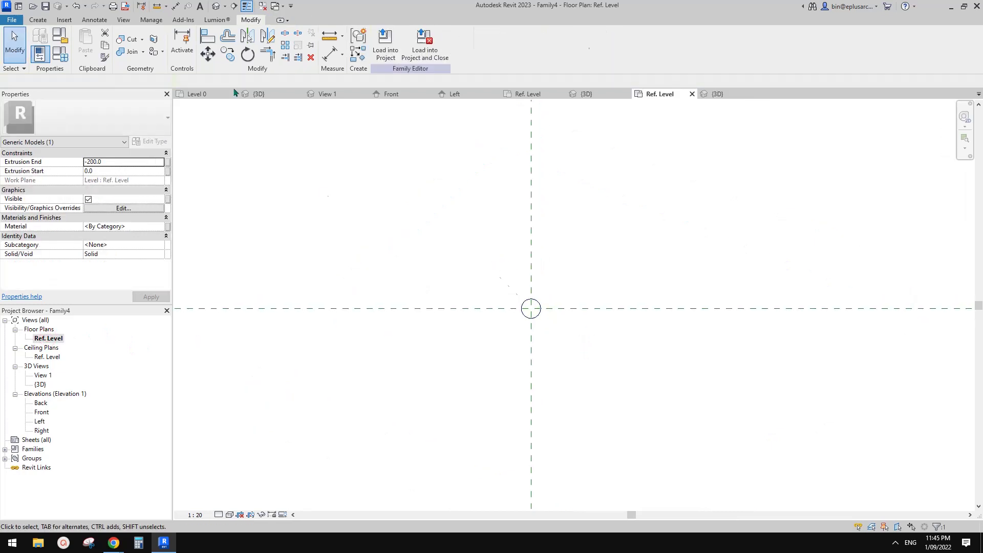
click(38, 20)
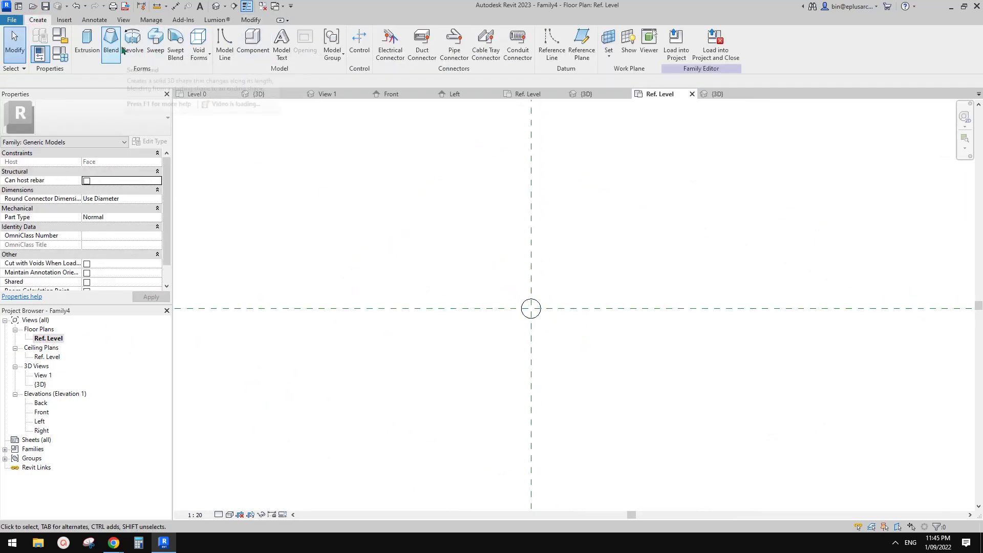
click(87, 41)
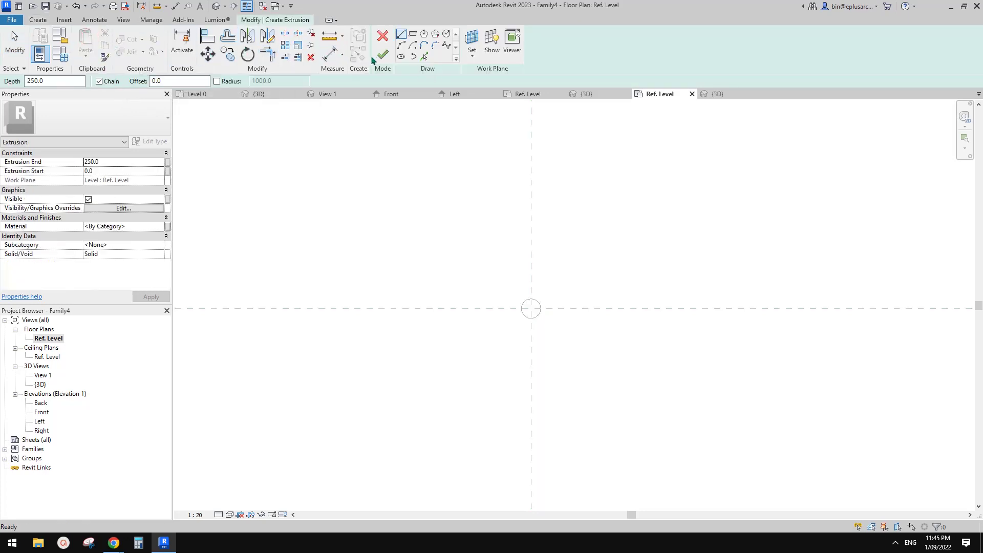
click(435, 34)
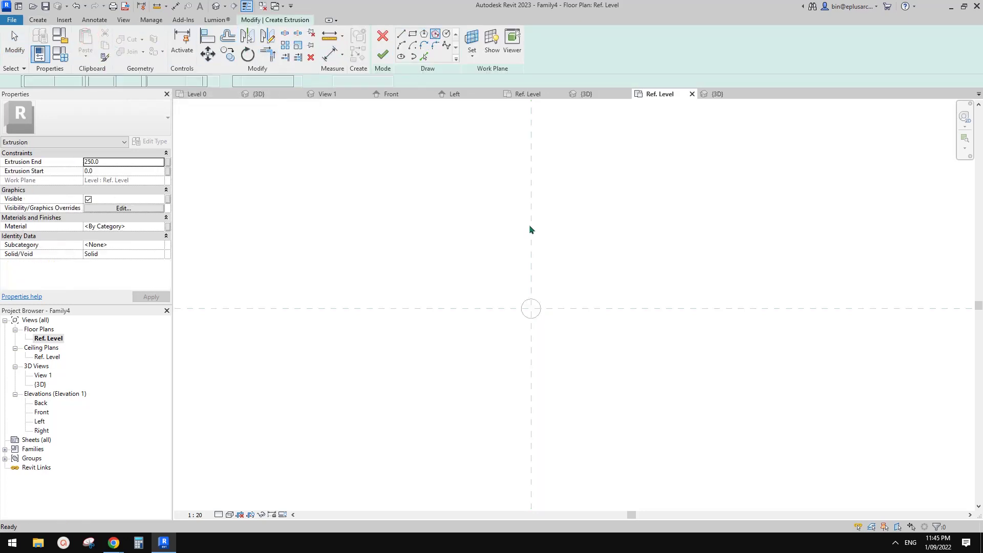
click(531, 308)
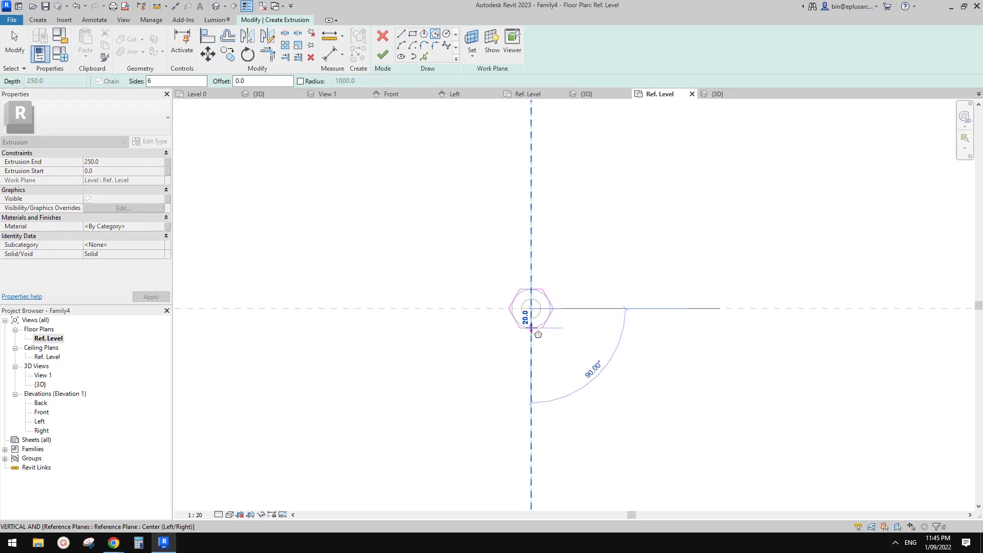
click(531, 328)
click(119, 161)
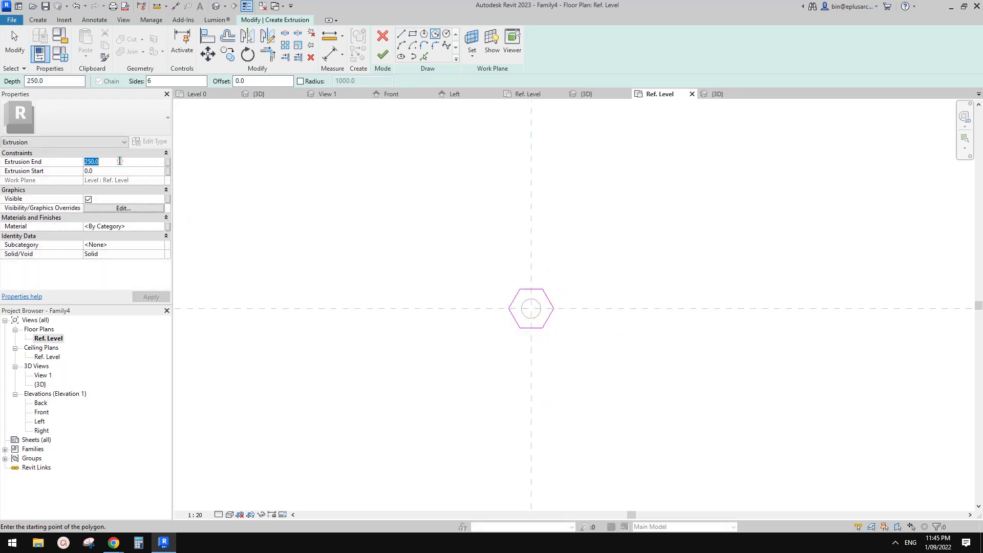
click(383, 55)
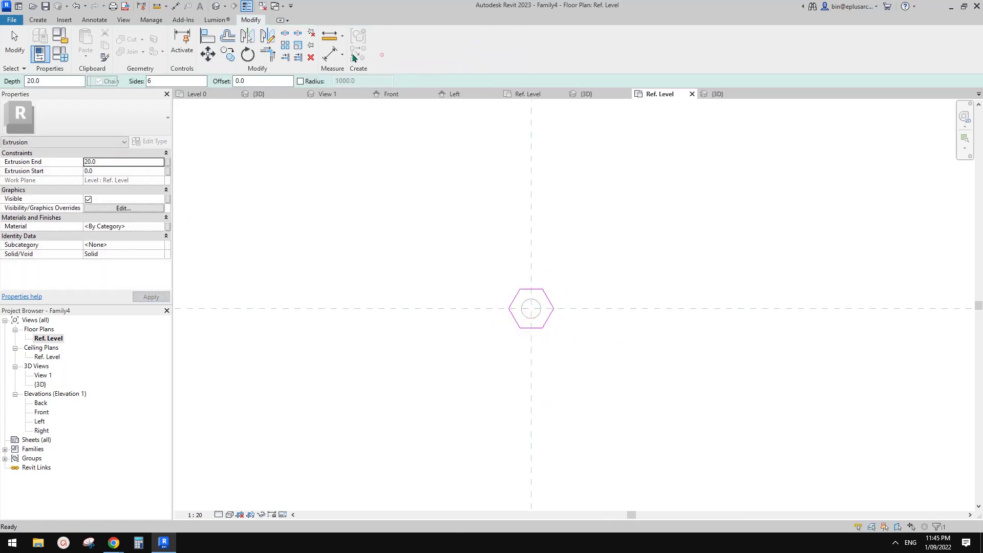
Temporarily hide the host block in 3D, examine the hexagonal head and shank of the bolt, and reset the temporary hide
click(216, 7)
shift+middle_drag(635, 312, 656, 343)
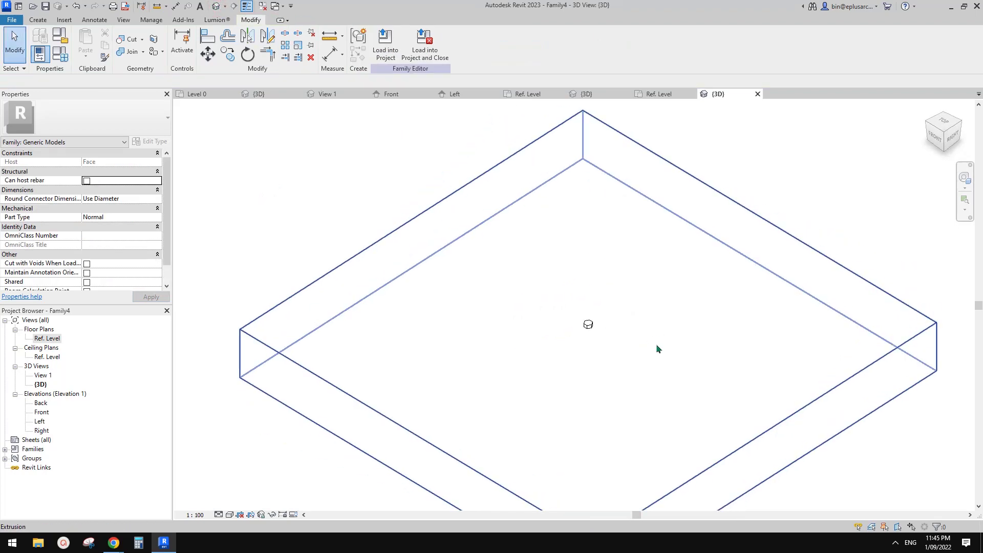
click(655, 343)
key(h)
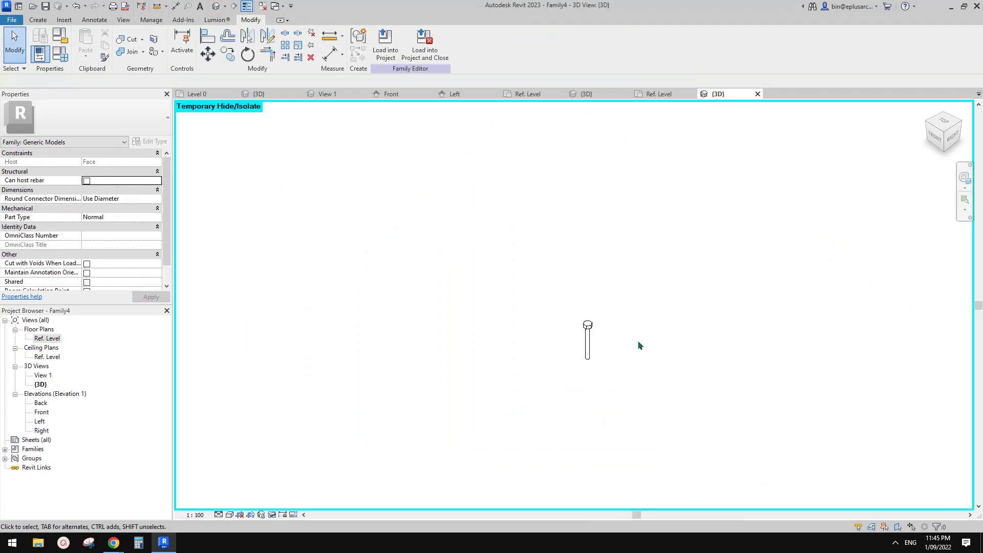
shift+middle_drag(632, 371, 423, 146)
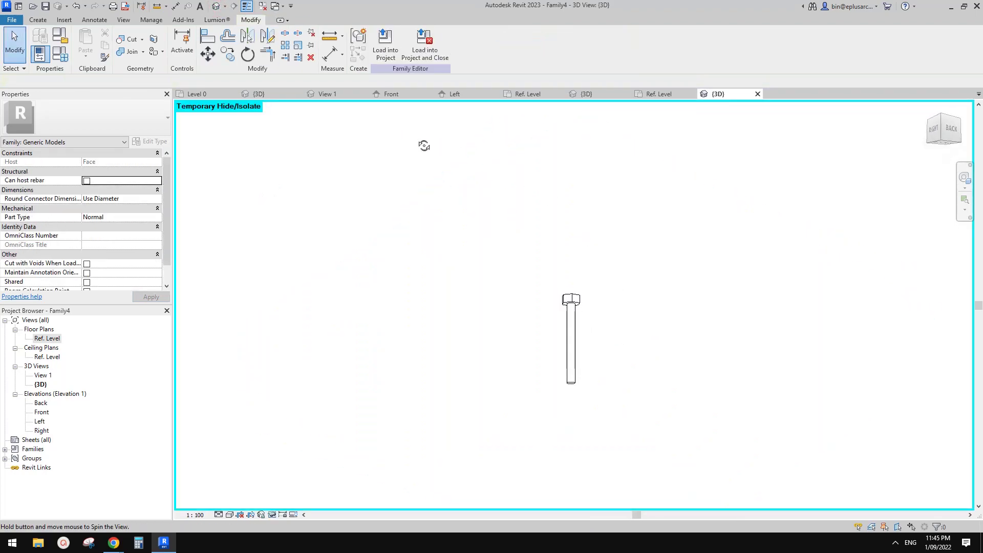
shift+middle_drag(687, 182, 630, 399)
scroll(571, 323, up, 2)
click(575, 320)
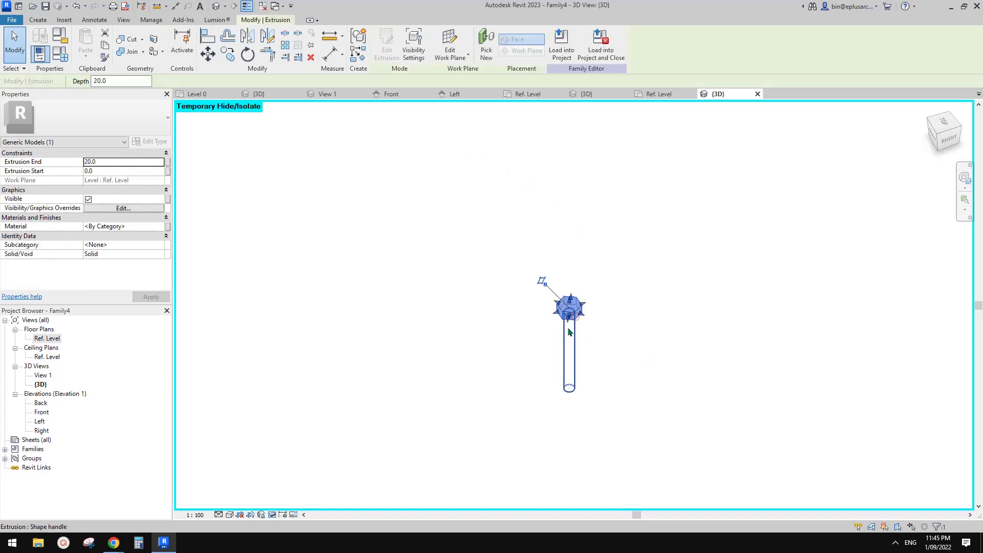
click(608, 316)
middle_drag(613, 342, 615, 343)
middle_drag(598, 311, 601, 313)
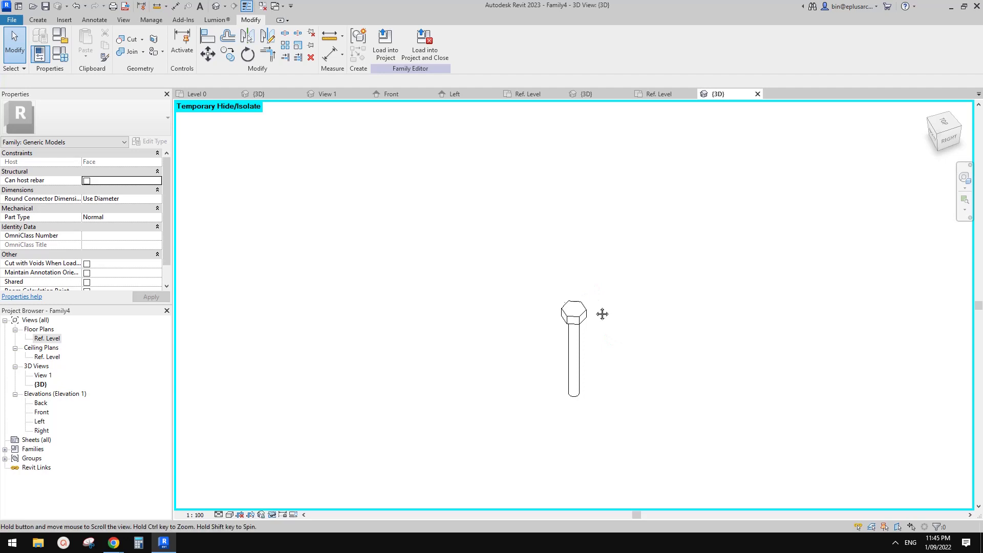
key(h)
key(r)
Load the bolt family into the Family3 base plate family
scroll(603, 313, down, 1)
shift+middle_drag(626, 354, 649, 368)
scroll(623, 347, down, 2)
scroll(611, 259, up, 1)
middle_drag(612, 260, 613, 268)
click(387, 49)
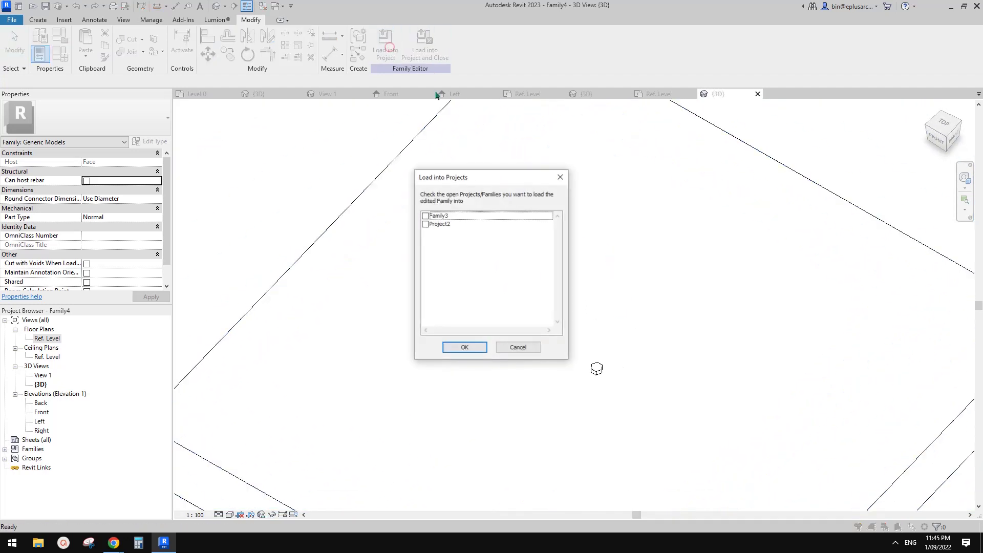
click(475, 352)
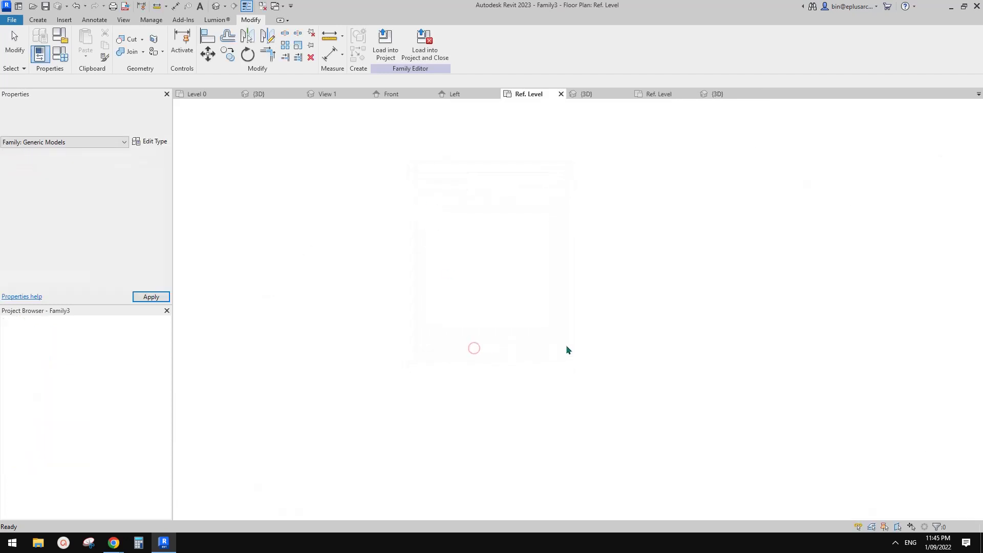
Place six bolts on the plate face at the intersections of the three vertical and two horizontal inner reference planes
scroll(492, 275, up, 2)
click(479, 244)
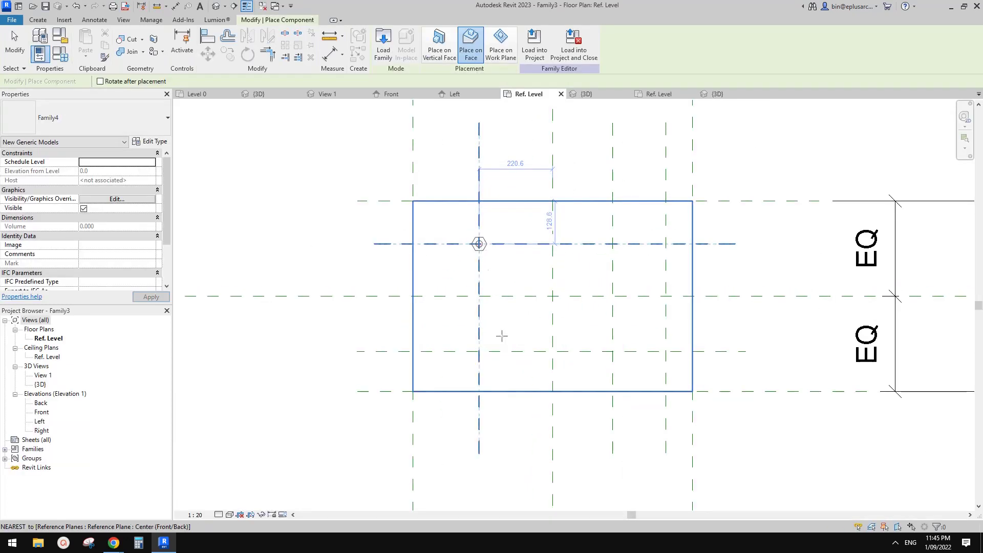
click(479, 351)
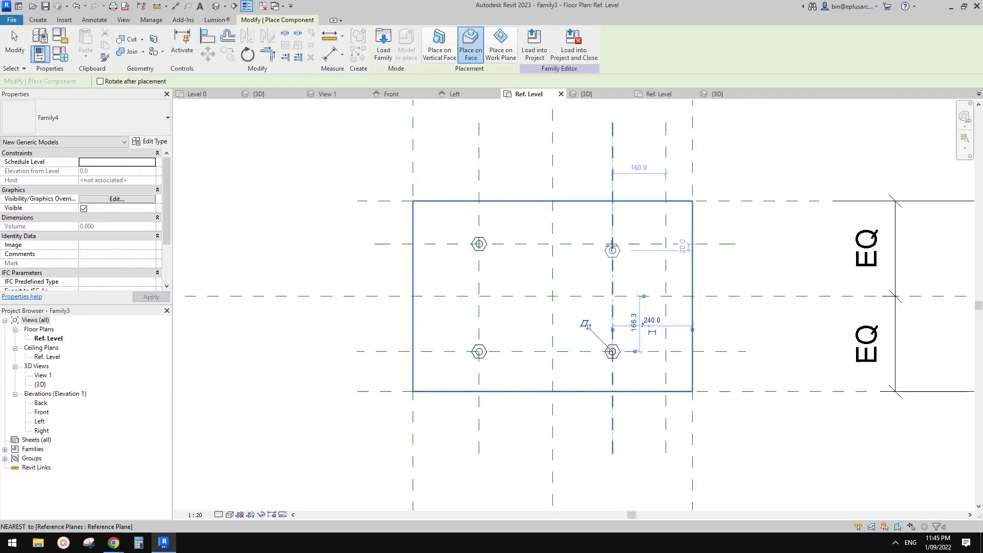
click(612, 352)
click(612, 244)
click(665, 351)
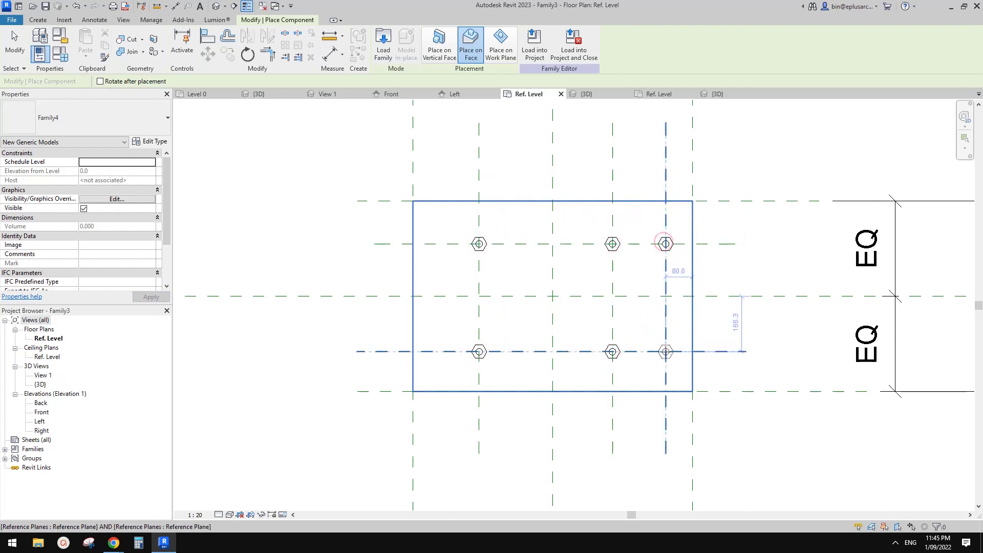
key(Escape)
Try moving the lower inner horizontal reference plane to about 180 mm above the plate's lower edge
click(517, 350)
drag(518, 349, 528, 332)
key(Escape)
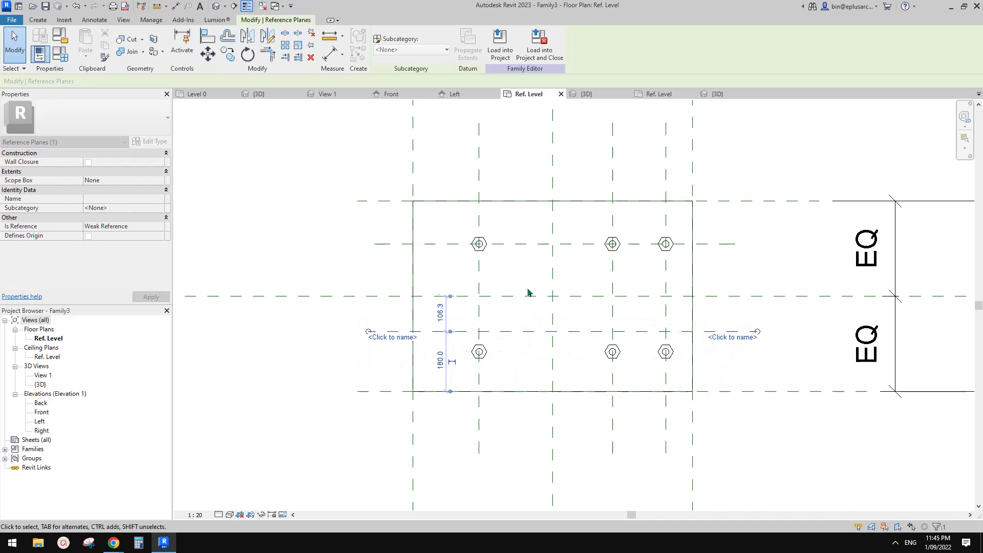
middle_drag(524, 341, 547, 324)
key(d)
key(i)
key(Escape)
Align the two middle-column bolts to their reference planes and lock the alignments
key(a)
key(l)
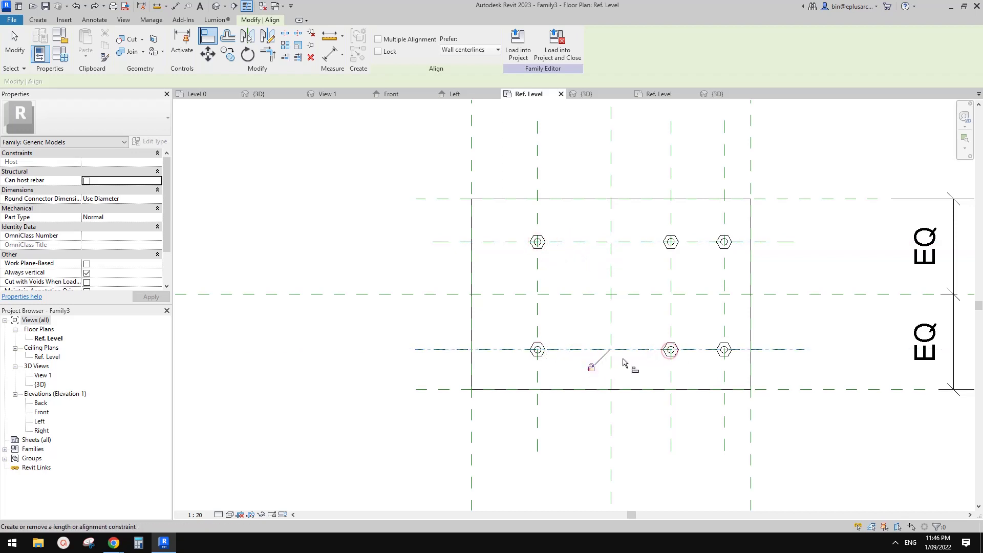
click(671, 330)
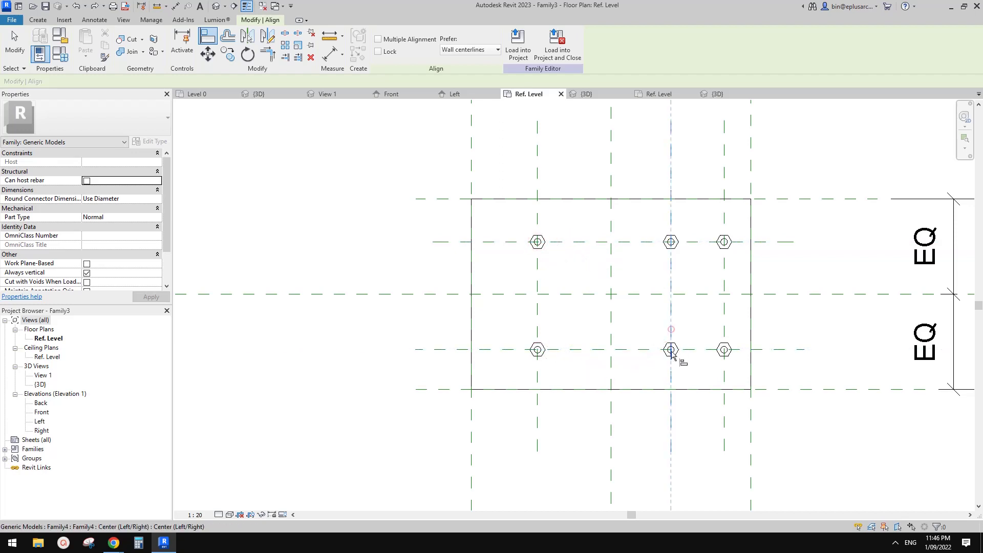
click(672, 257)
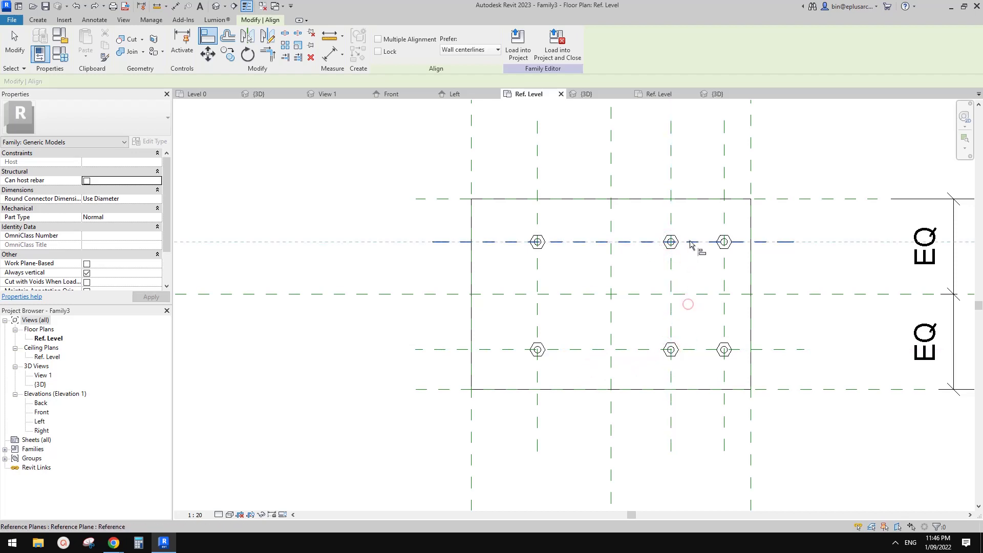
click(672, 240)
click(597, 260)
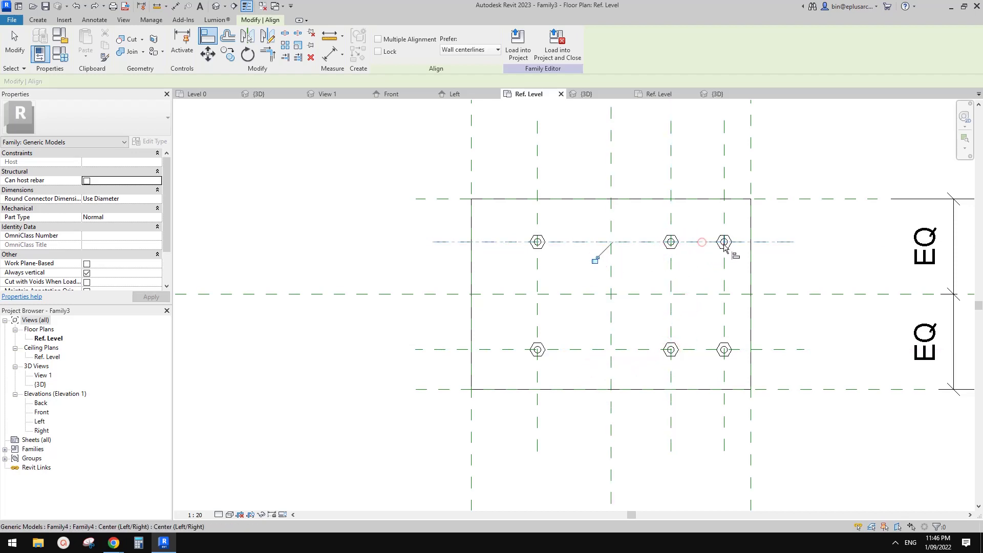
Align the two bolts nearest the plate's right edge to their vertical reference plane and lock the alignment
click(724, 220)
click(725, 241)
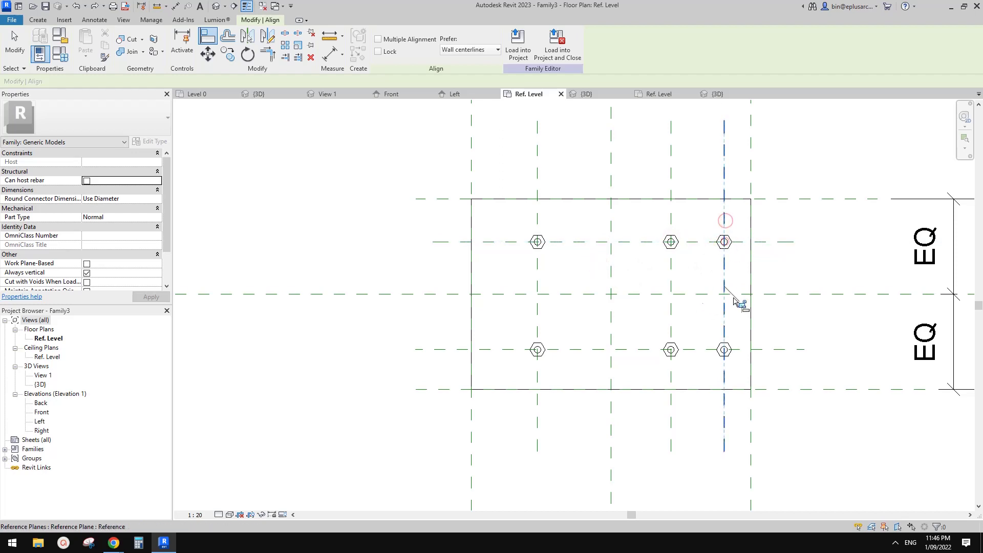
click(742, 303)
click(742, 351)
click(726, 352)
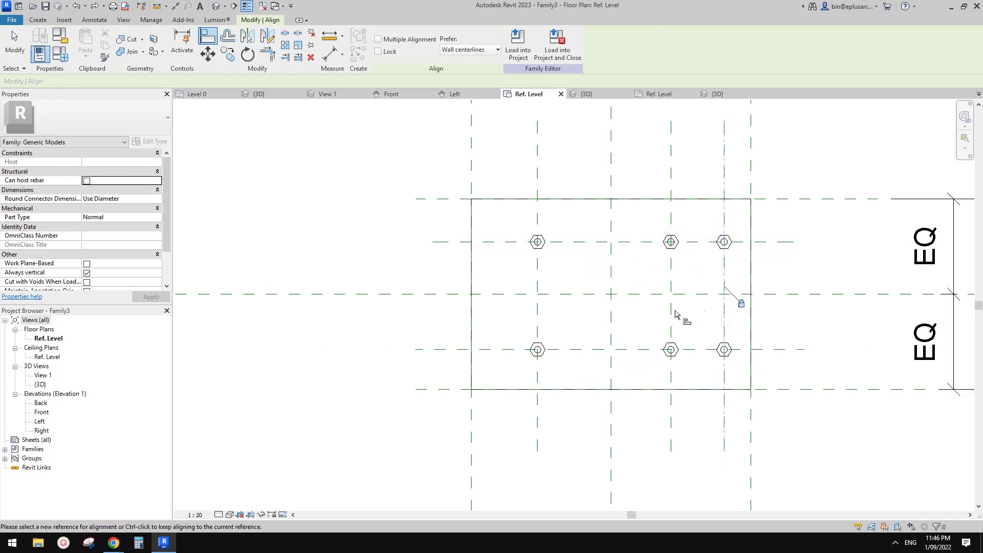
Dimension the two horizontal bolt reference planes about the centre plane and make the spacing equal (EQ)
middle_drag(740, 306, 690, 328)
key(d)
key(i)
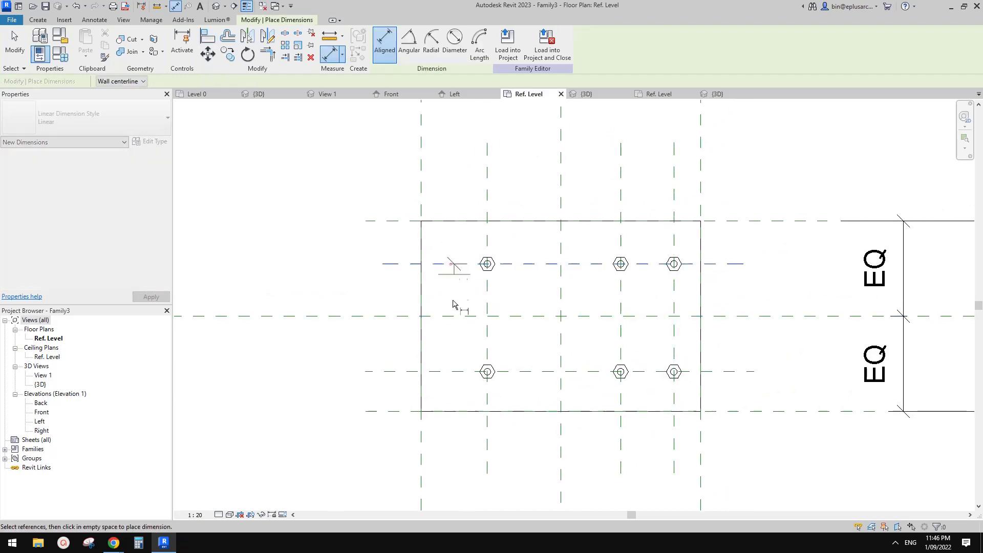
click(443, 264)
click(445, 316)
click(446, 372)
click(330, 344)
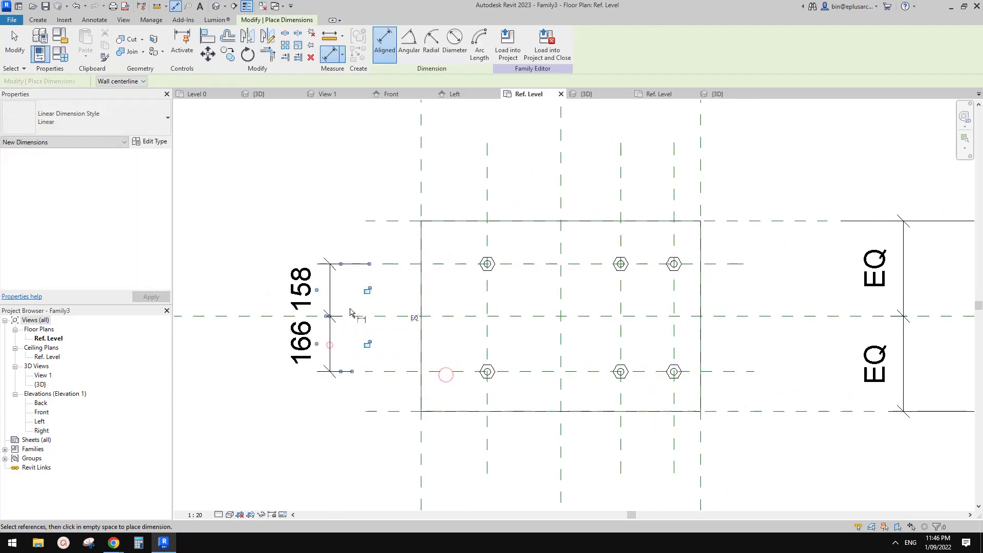
click(414, 316)
Dimension the left and middle vertical bolt reference planes about the centre plane above the plate and make the spacing equal (EQ)
click(488, 239)
click(561, 239)
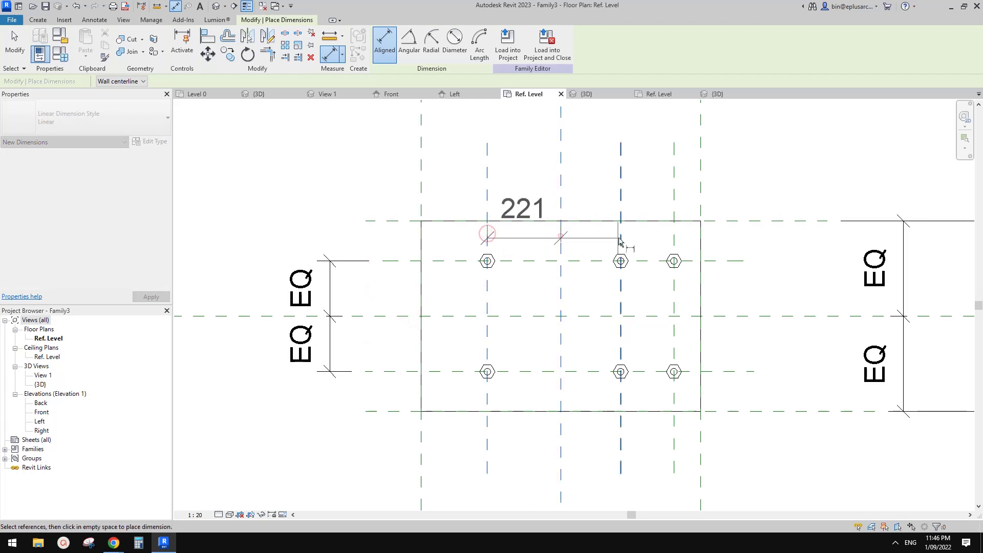
click(619, 235)
middle_drag(583, 168, 578, 231)
click(578, 231)
click(552, 144)
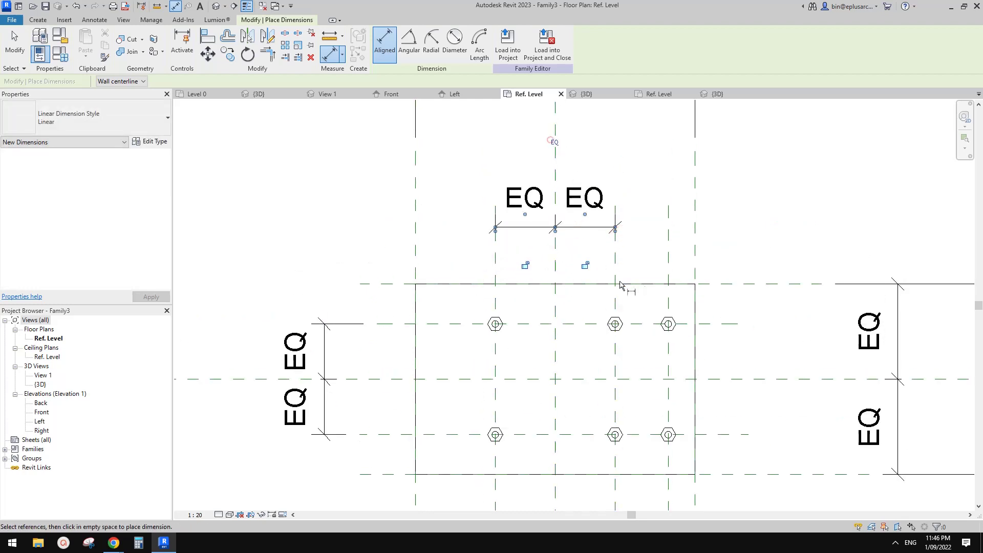
Dimension the overall distance between the two horizontal bolt reference planes, outside their EQ dimension
click(612, 284)
scroll(604, 275, down, 2)
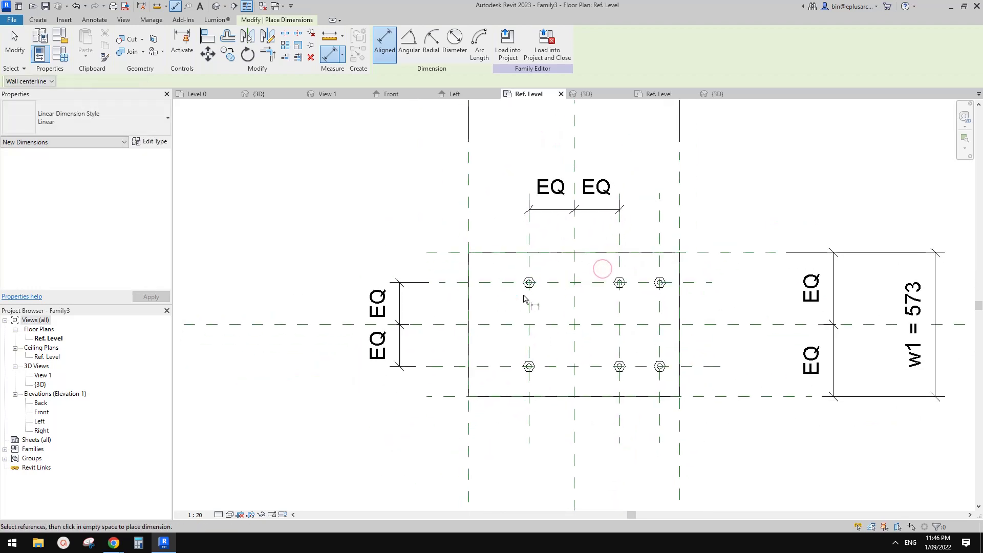
click(505, 282)
click(498, 368)
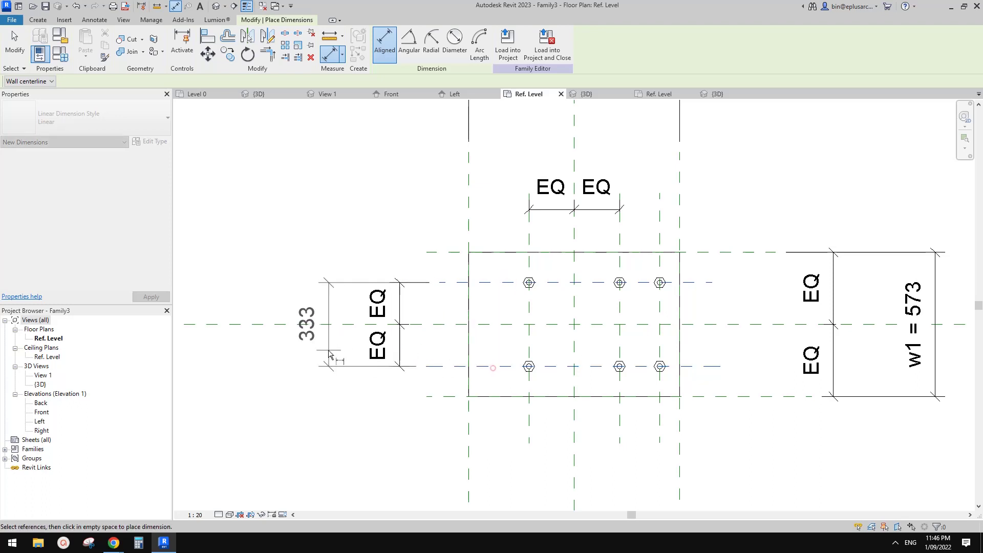
click(321, 352)
Dimension the overall distance between the left and middle vertical bolt reference planes, above their EQ dimension
click(529, 266)
click(620, 267)
middle_drag(590, 254, 590, 308)
click(542, 198)
scroll(545, 233, down, 1)
middle_drag(545, 235, 533, 208)
key(Escape)
key(Escape)
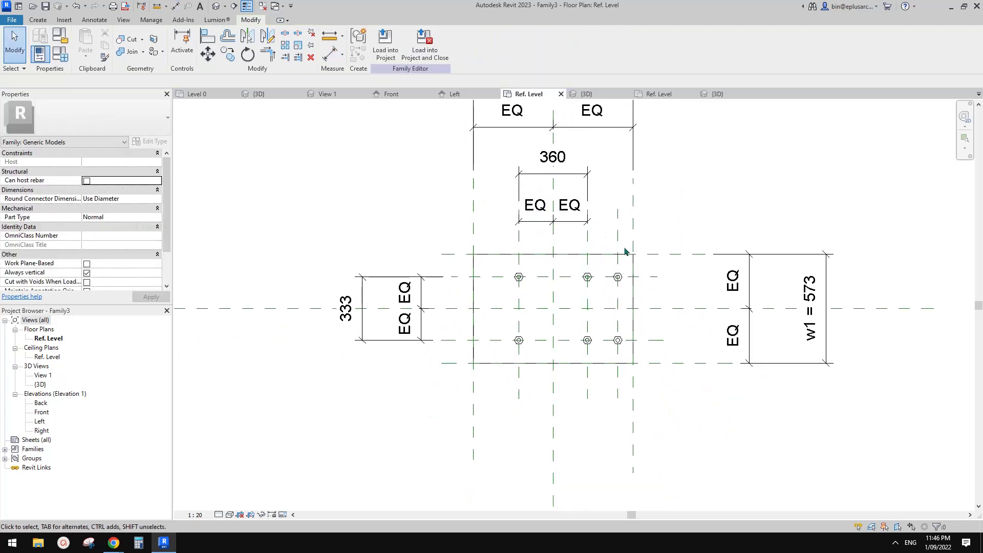
Measure the plate's right-edge reference plane from the vertical centre plane and set that distance to 300 mm
scroll(608, 261, down, 1)
middle_drag(605, 263, 594, 336)
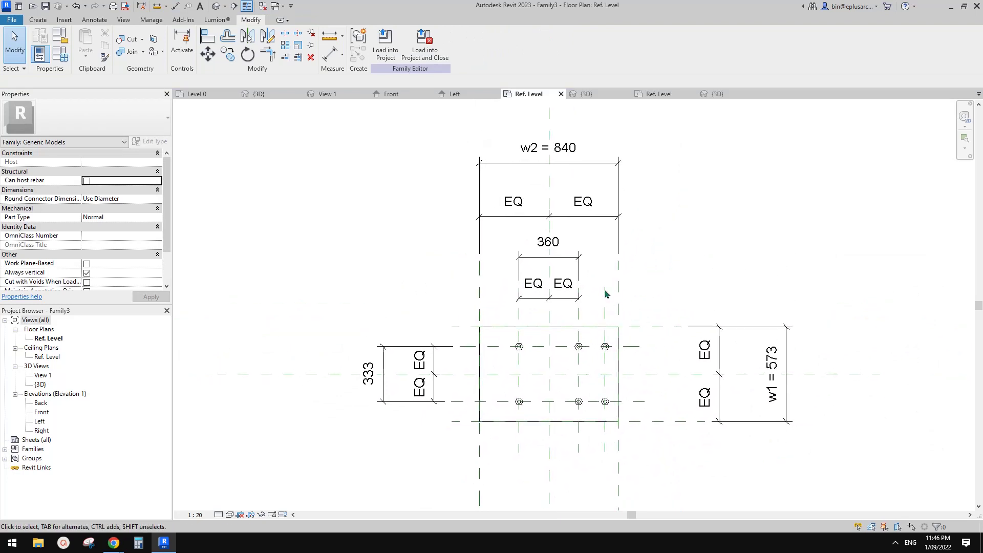
click(618, 303)
scroll(619, 305, up, 1)
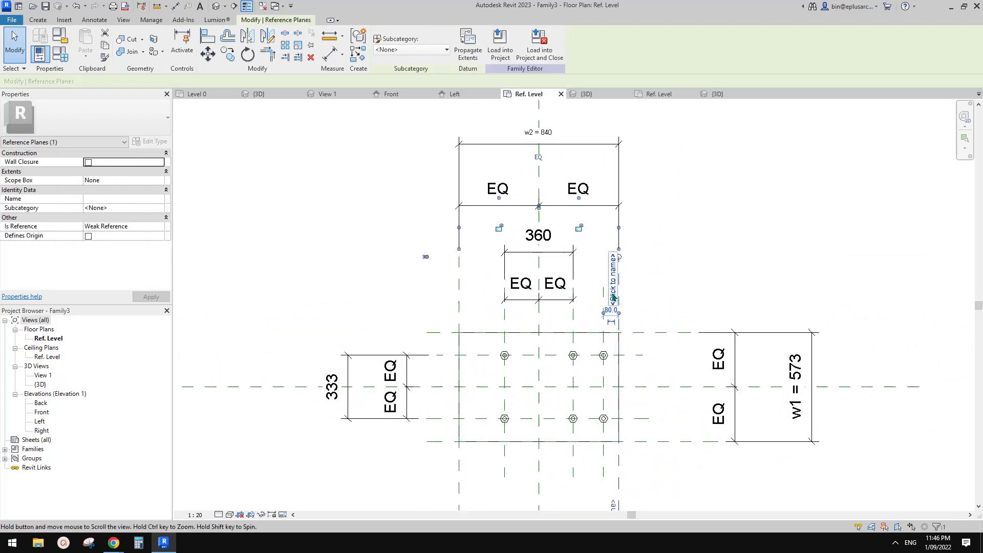
click(626, 280)
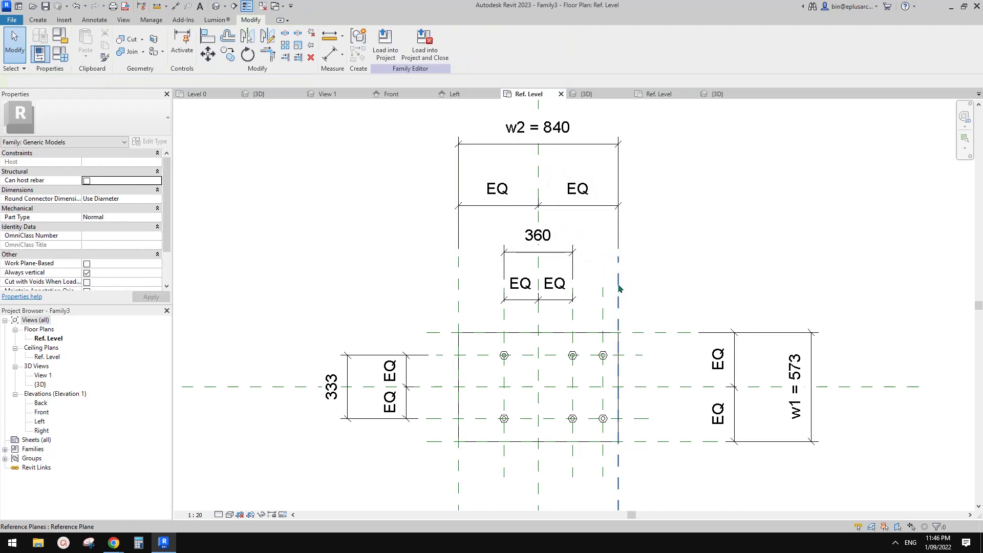
click(618, 281)
middle_drag(618, 281, 618, 283)
drag(603, 315, 539, 316)
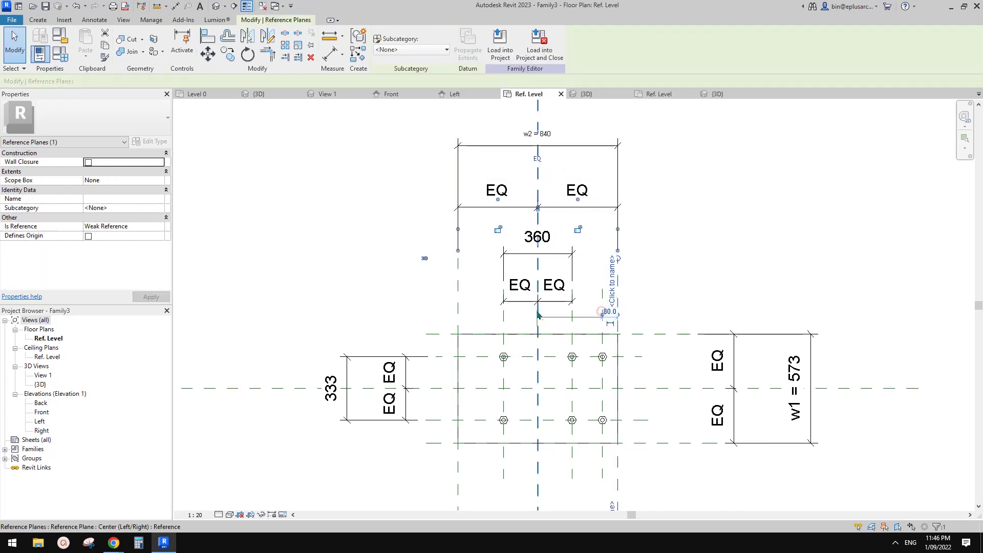
click(581, 316)
text(3)
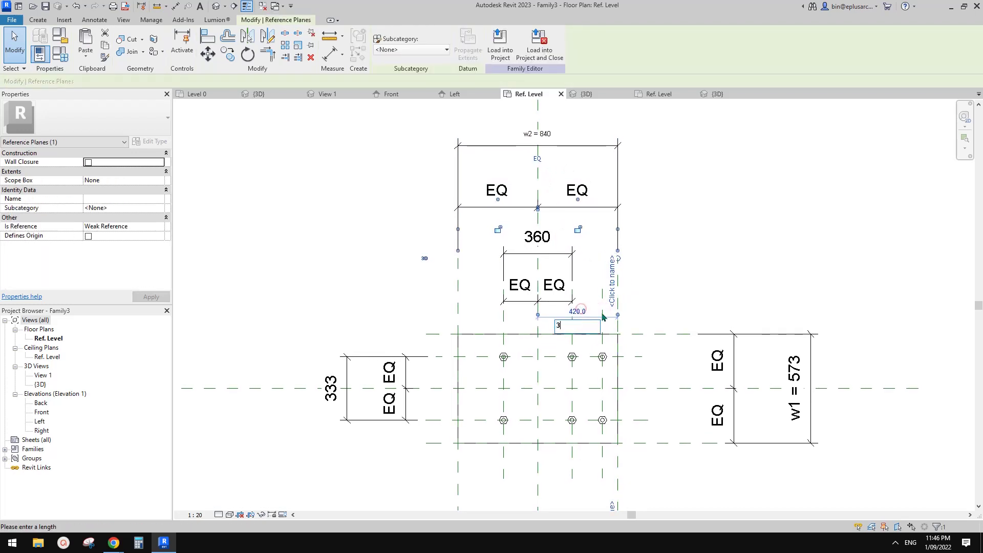
text(00)
key(Return)
middle_drag(677, 279, 679, 266)
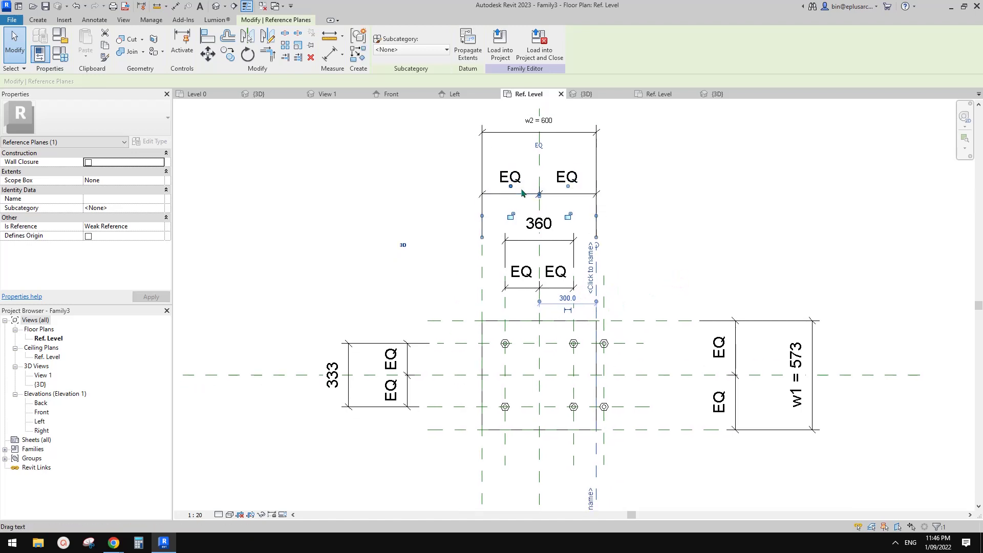
Set the plate's right-edge reference plane 250 mm from the vertical centre plane
middle_drag(544, 151, 543, 196)
middle_drag(615, 290, 611, 229)
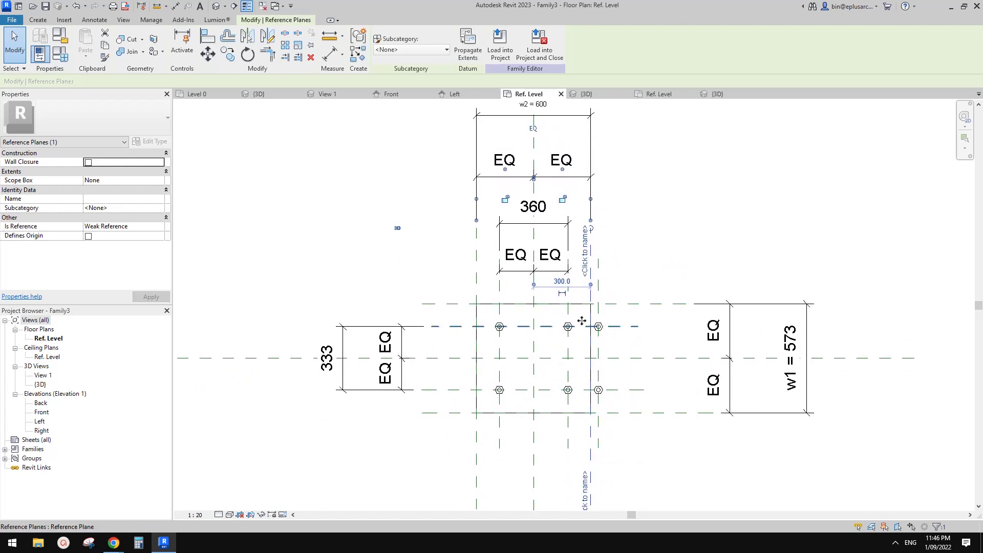
click(562, 281)
middle_drag(621, 292, 662, 253)
text(250)
key(Return)
click(640, 396)
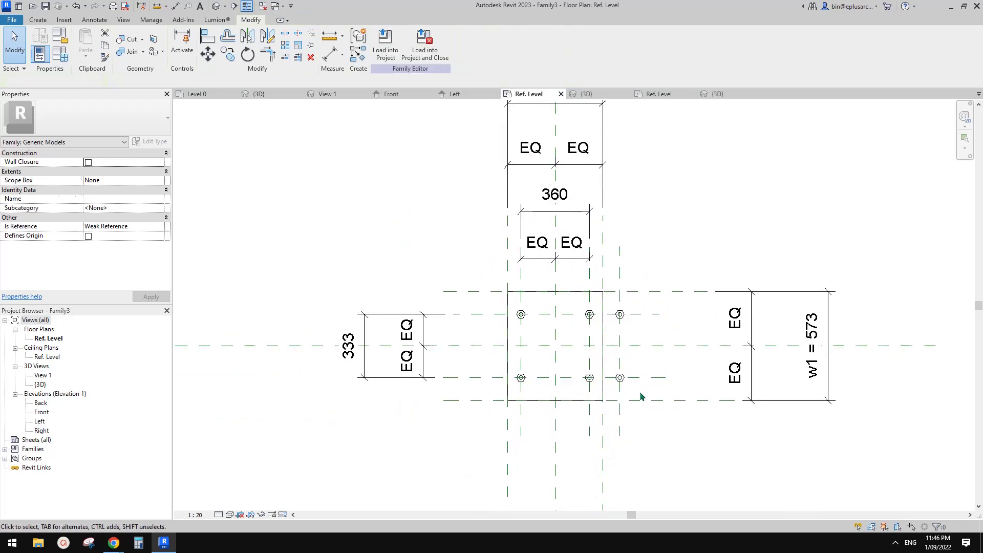
Measure the plate's lower-edge reference plane from the horizontal centre plane and set that distance to 250 mm
click(655, 401)
middle_drag(670, 415, 658, 408)
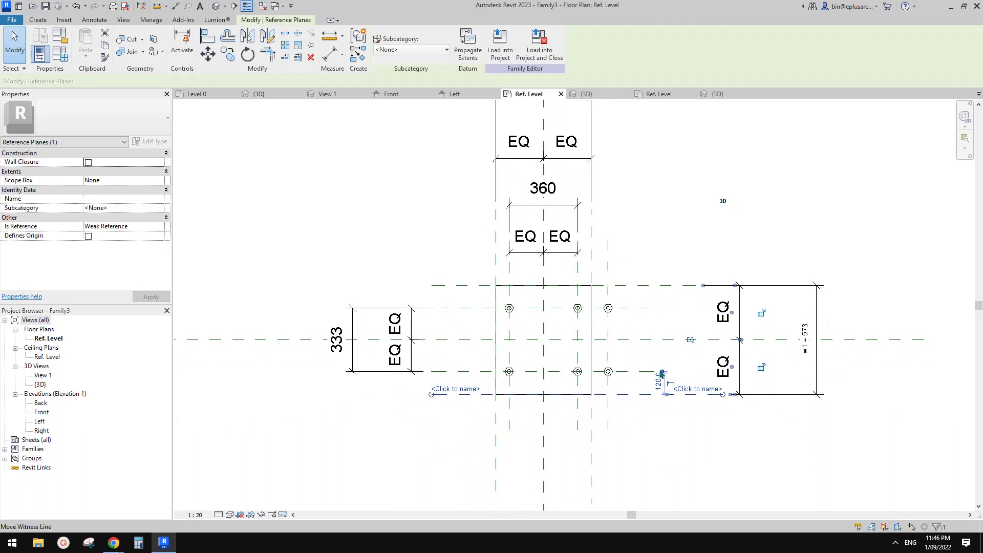
drag(663, 372, 655, 341)
drag(665, 374, 665, 339)
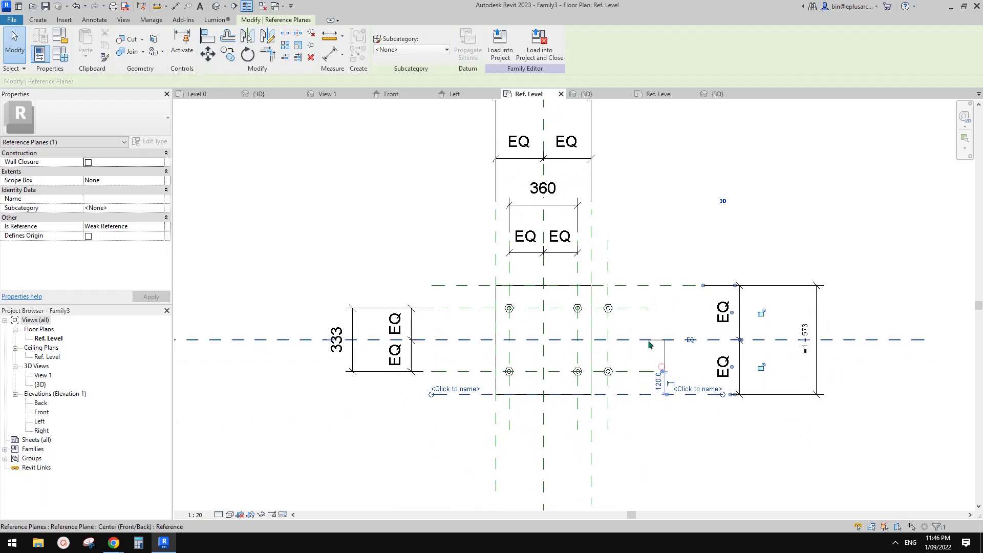
click(658, 361)
middle_drag(717, 361, 716, 367)
text(25)
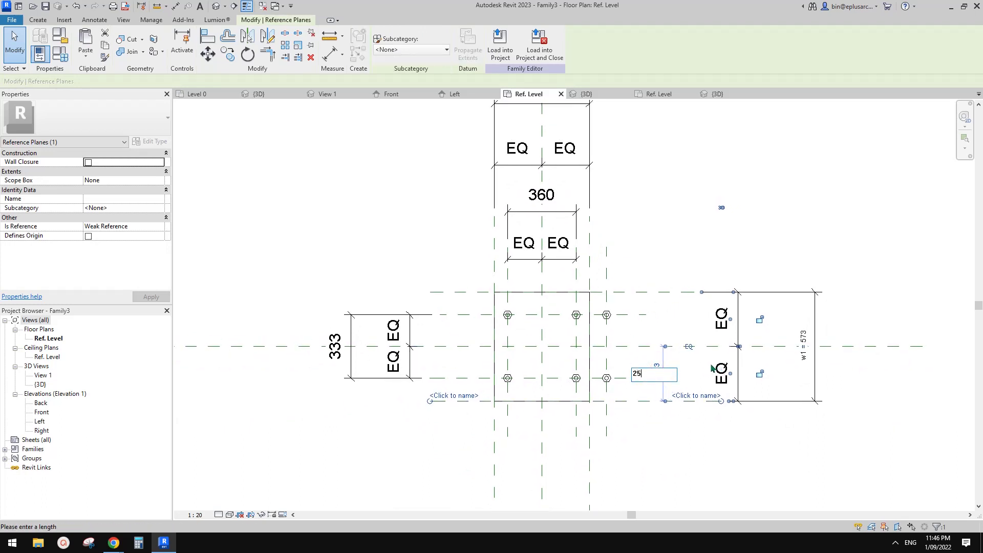
text(0)
key(Return)
key(Escape)
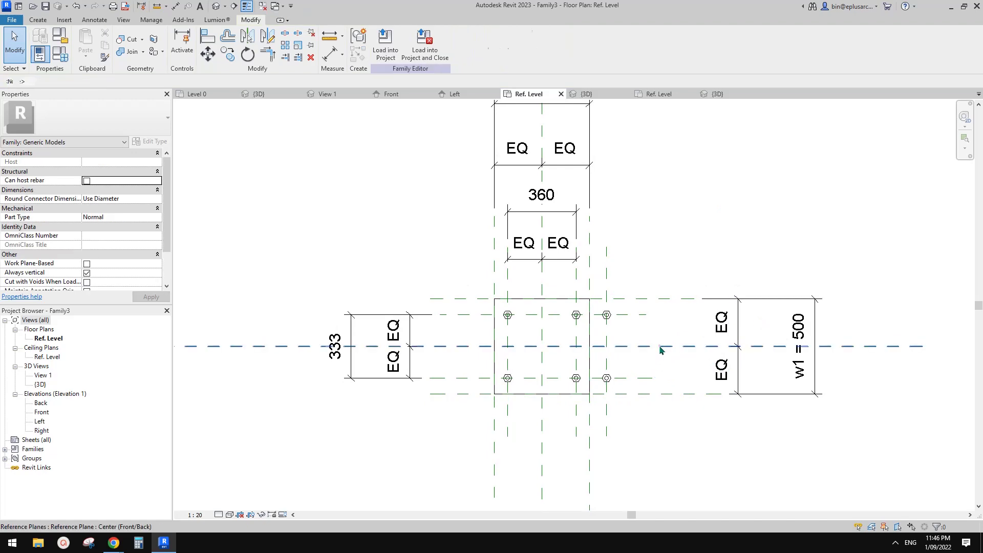
Label the overall dimension between the horizontal bolt reference planes with a new family type parameter named w3
middle_drag(660, 348, 710, 363)
middle_drag(671, 281, 653, 298)
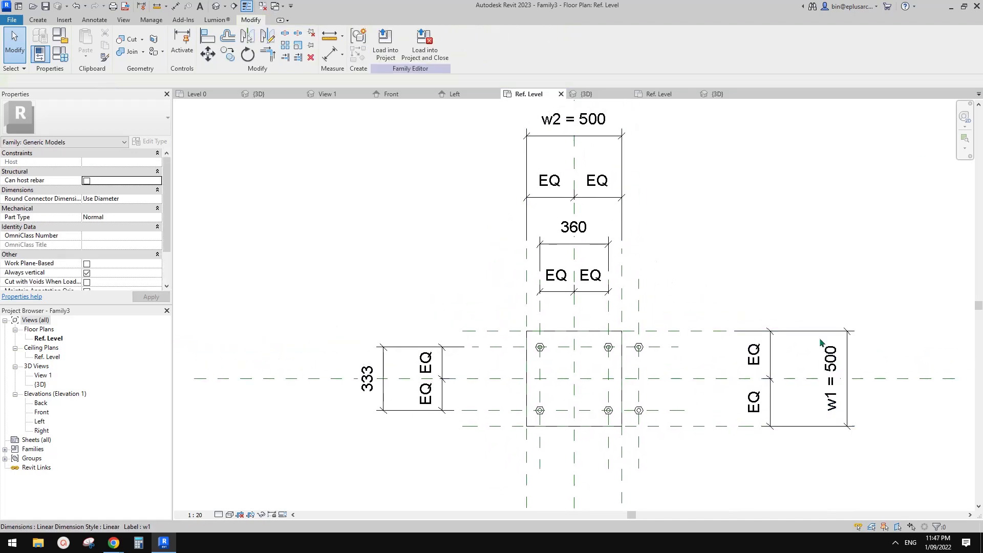
scroll(576, 406, up, 2)
scroll(336, 371, down, 2)
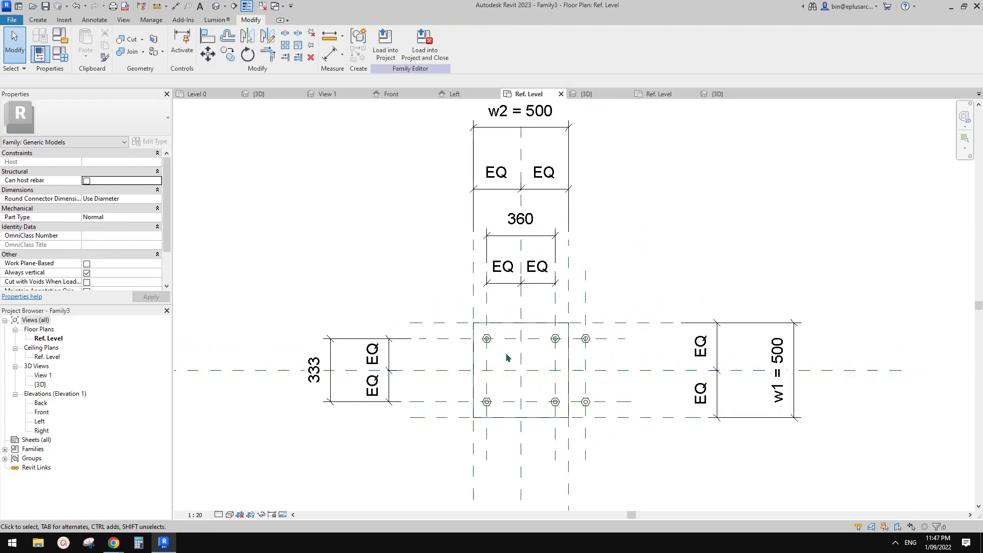
click(342, 349)
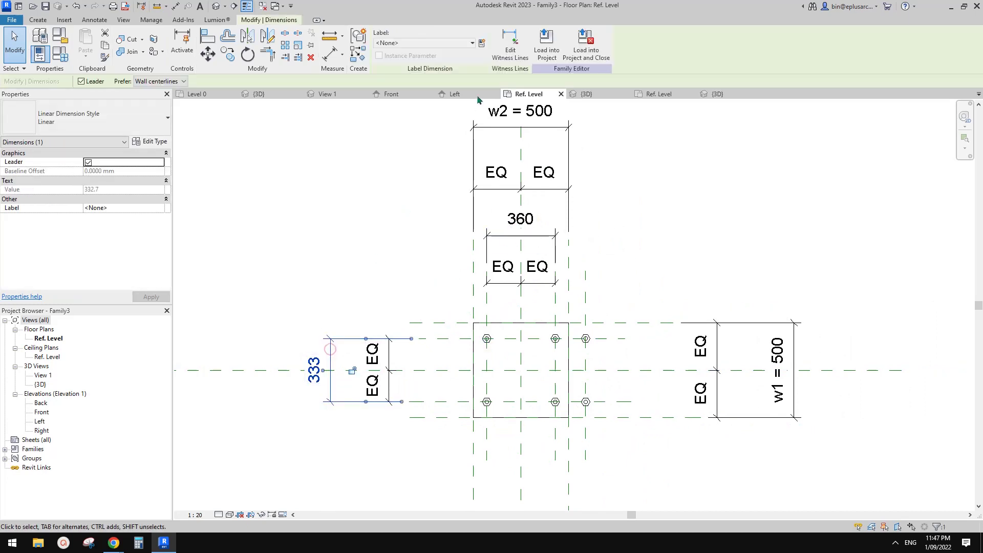
click(482, 43)
text(w3)
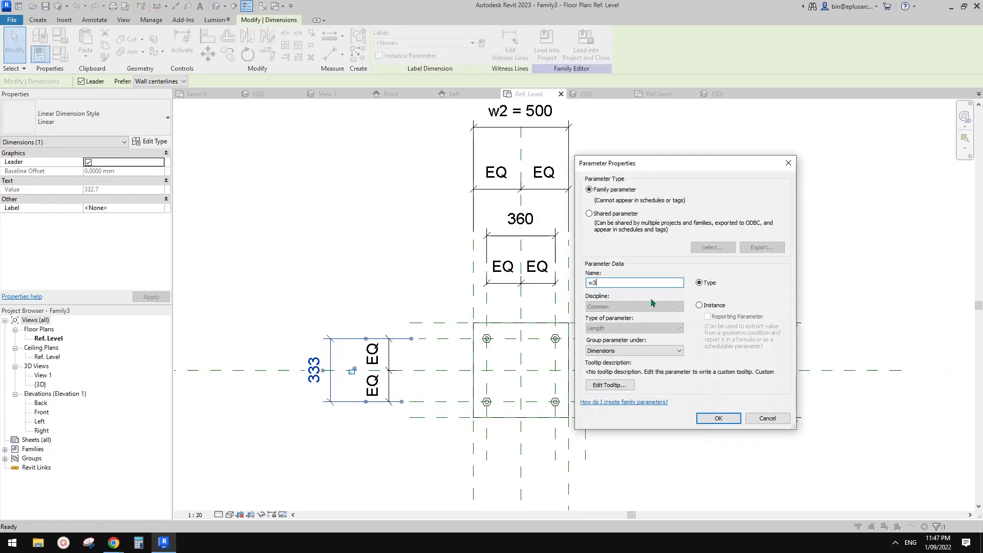
click(718, 419)
Label the overall dimension between the left and middle vertical bolt planes with a new type parameter named w4
click(520, 219)
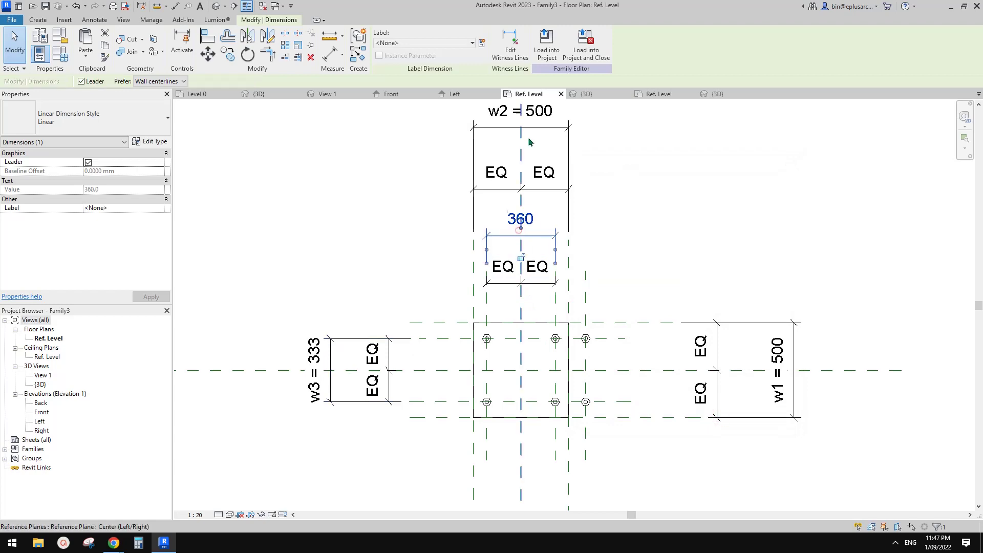
click(481, 43)
text(w)
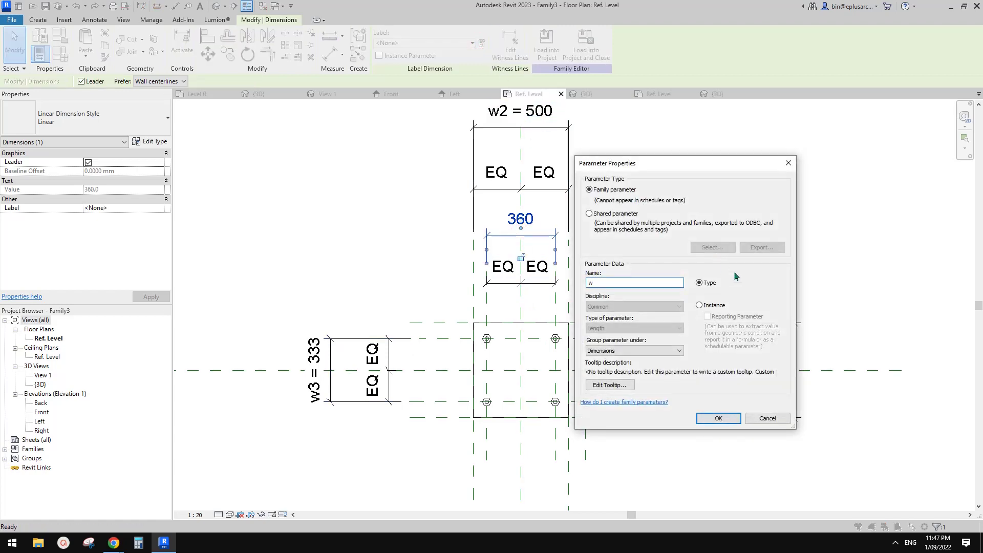
text(4)
click(719, 419)
click(584, 320)
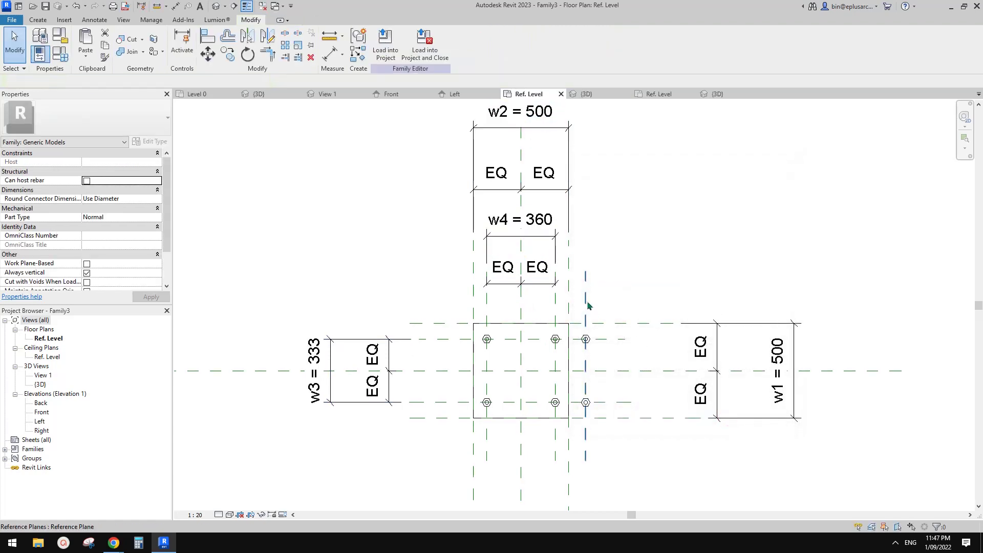
scroll(566, 285, up, 2)
key(Escape)
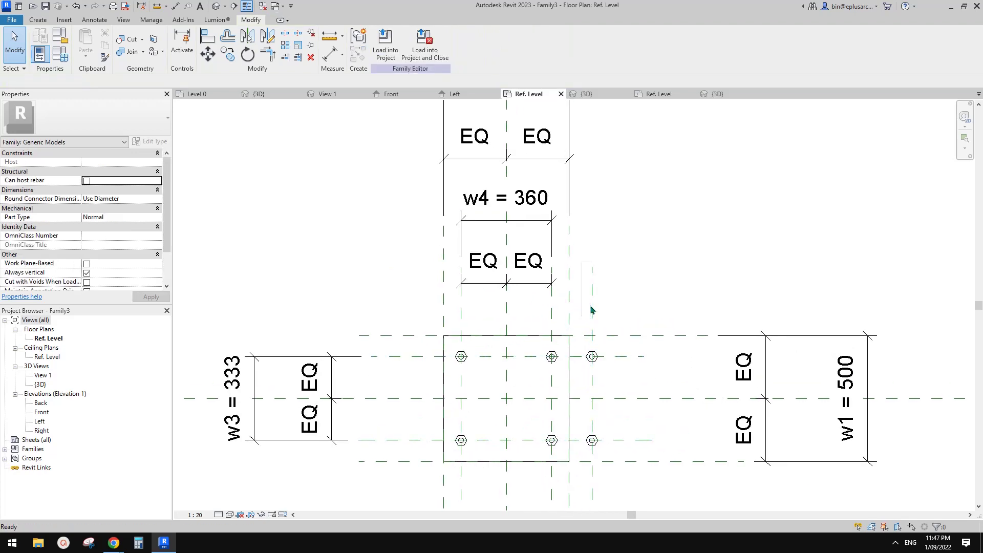
click(593, 309)
mouse_move(612, 323)
middle_down()
mouse_move(620, 265)
mouse_move(631, 279)
middle_up()
key(Escape)
scroll(637, 278, down, 1)
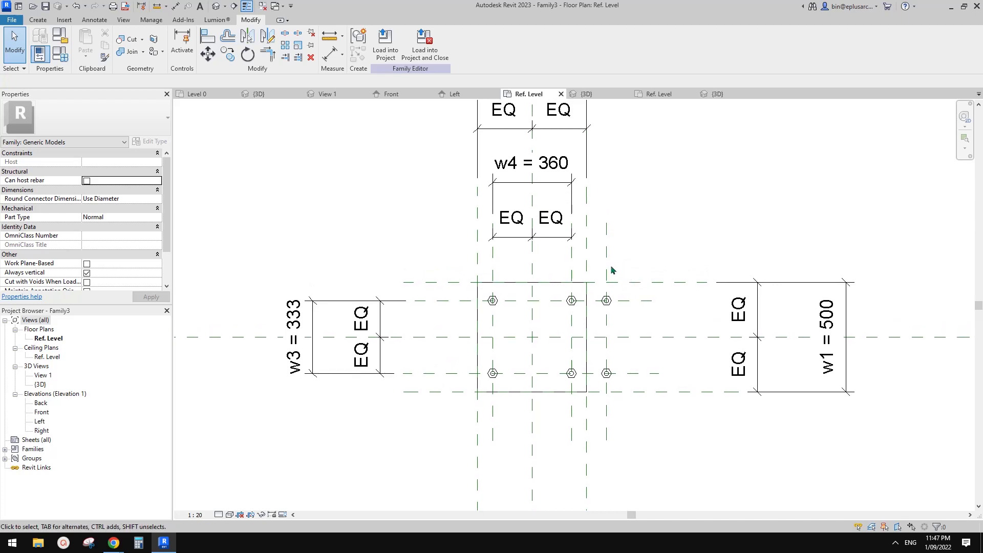
Dimension the distance between the middle and rightmost vertical bolt reference planes, in line with the w4 dimension
key(d)
middle_drag(616, 258, 619, 277)
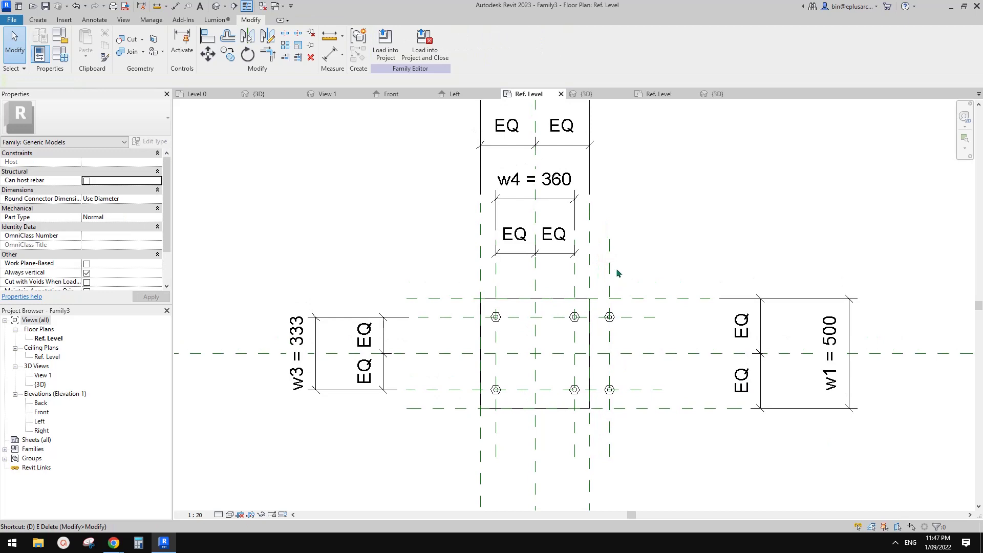
key(i)
scroll(609, 256, up, 2)
click(575, 270)
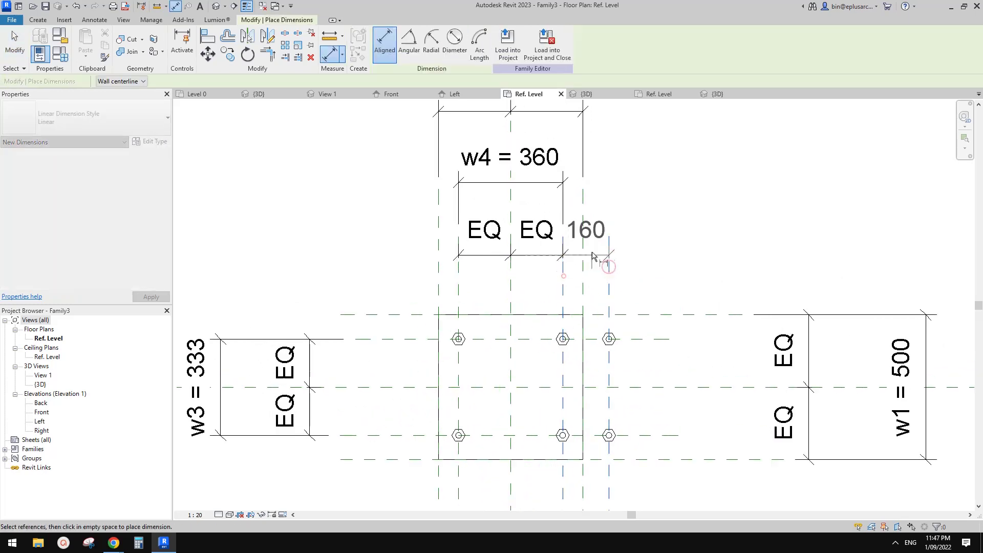
middle_drag(596, 244, 595, 283)
click(626, 220)
middle_drag(638, 243, 639, 243)
key(Escape)
key(Escape)
Label the dimension between the middle and rightmost bolt planes with a new instance parameter named offset
click(605, 310)
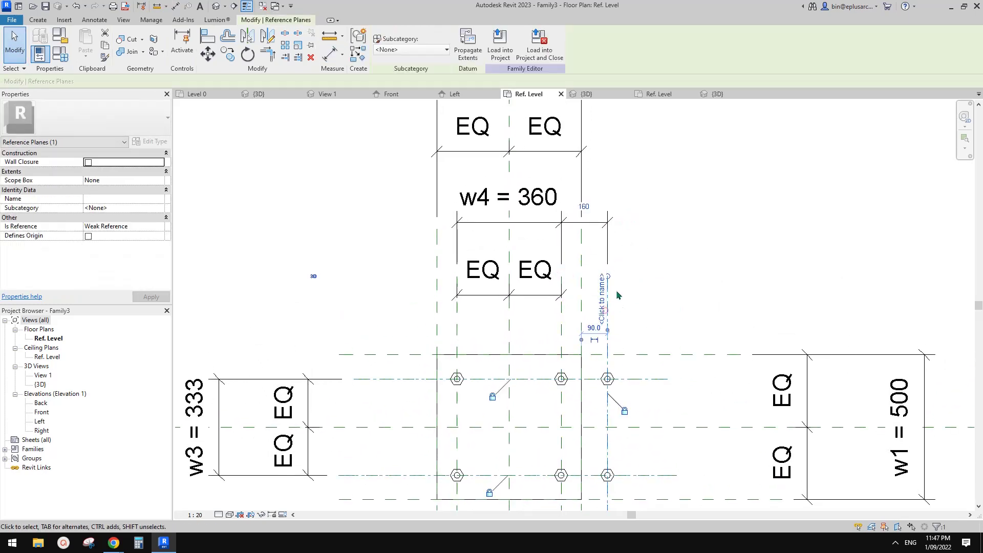
key(Escape)
click(596, 207)
click(484, 42)
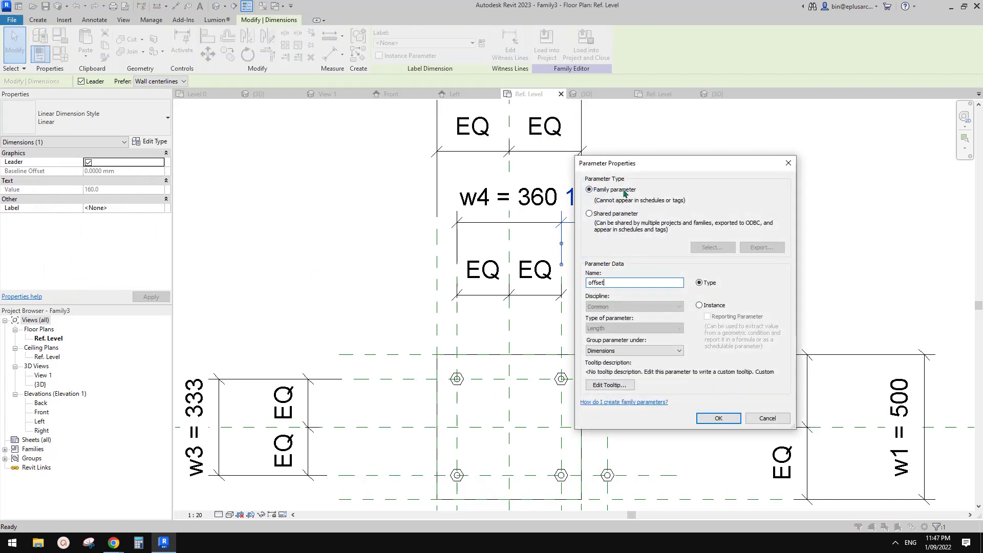
click(700, 306)
click(718, 418)
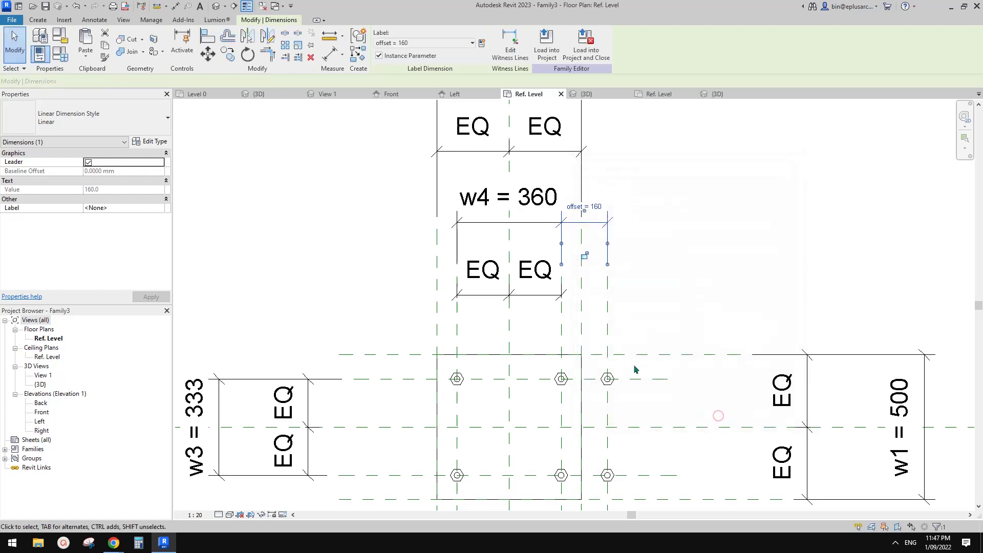
scroll(634, 307, down, 3)
key(Escape)
Switch to the Google Docs document to check the bolt layouts in the PW10Xa and PW8 drawings, then return to Revit
scroll(631, 287, up, 5)
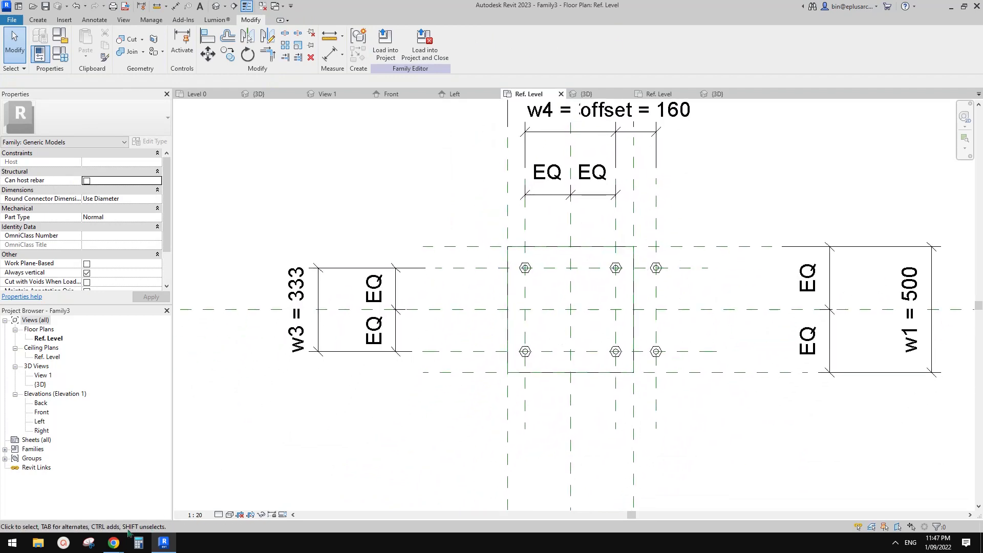
click(174, 505)
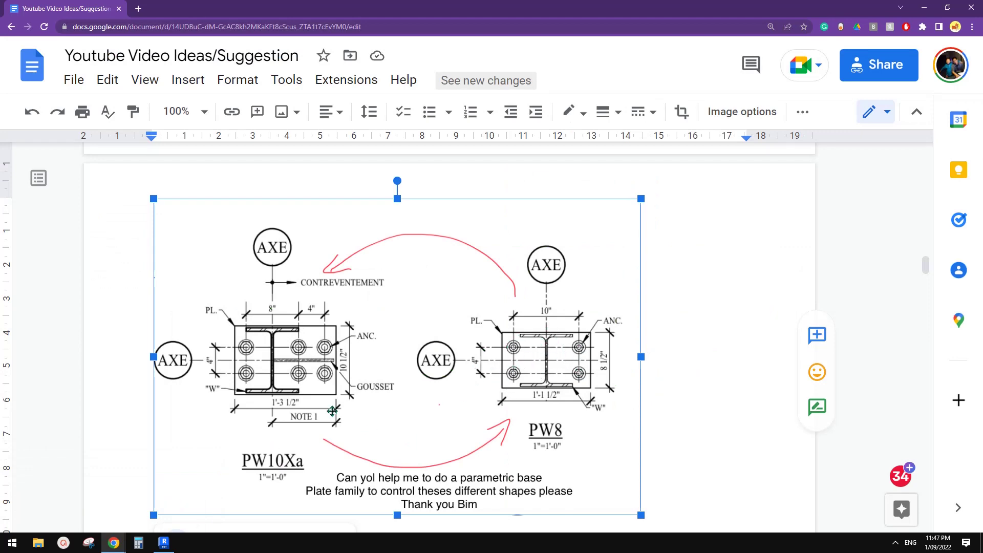
click(165, 545)
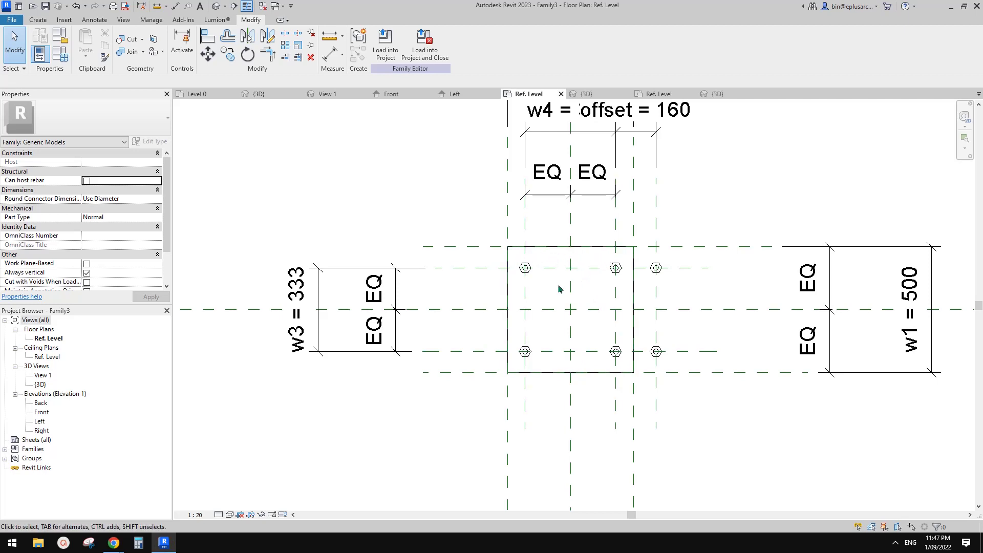
Set the distance from the upper horizontal bolt plane to the plate's horizontal centre plane to 120 mm
middle_drag(455, 273, 450, 287)
click(459, 277)
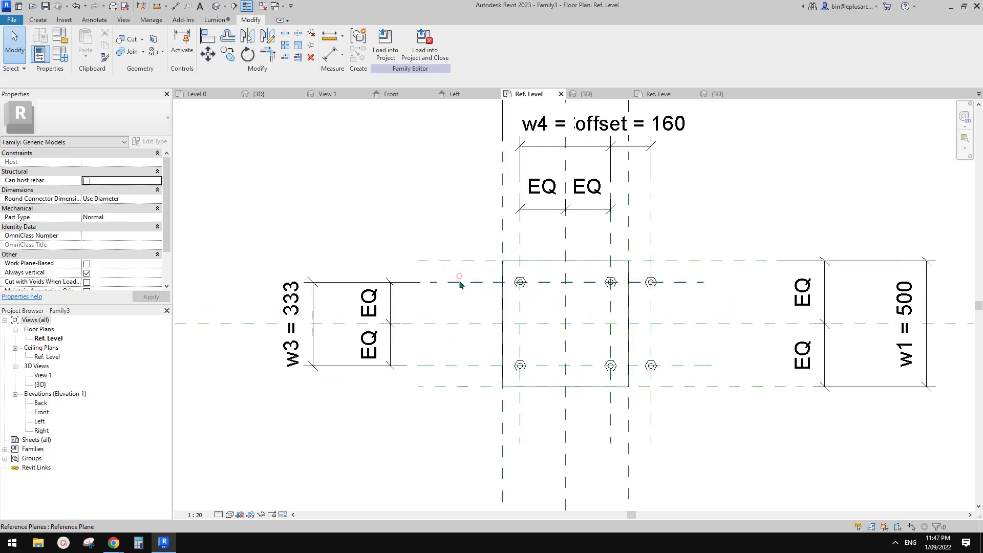
click(314, 309)
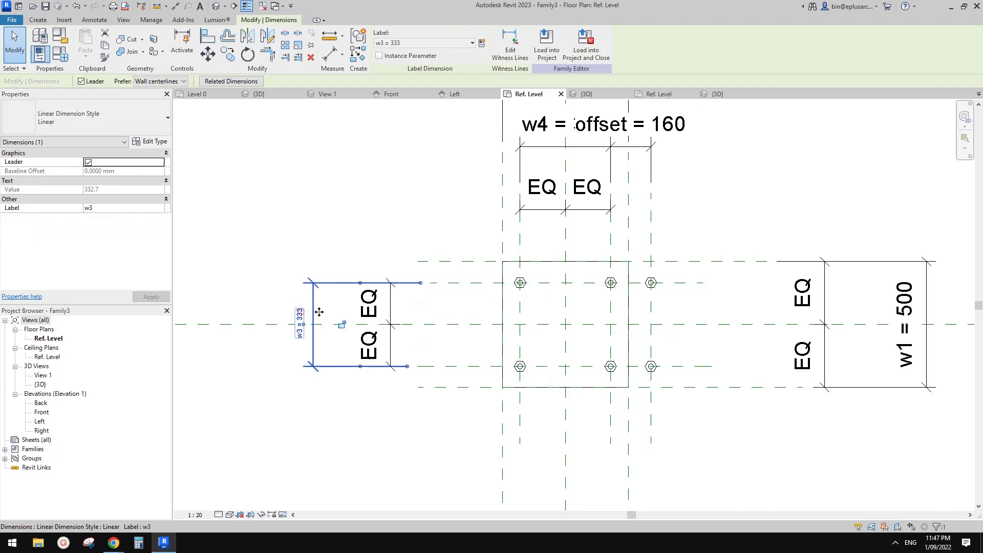
click(452, 283)
click(478, 301)
text(12)
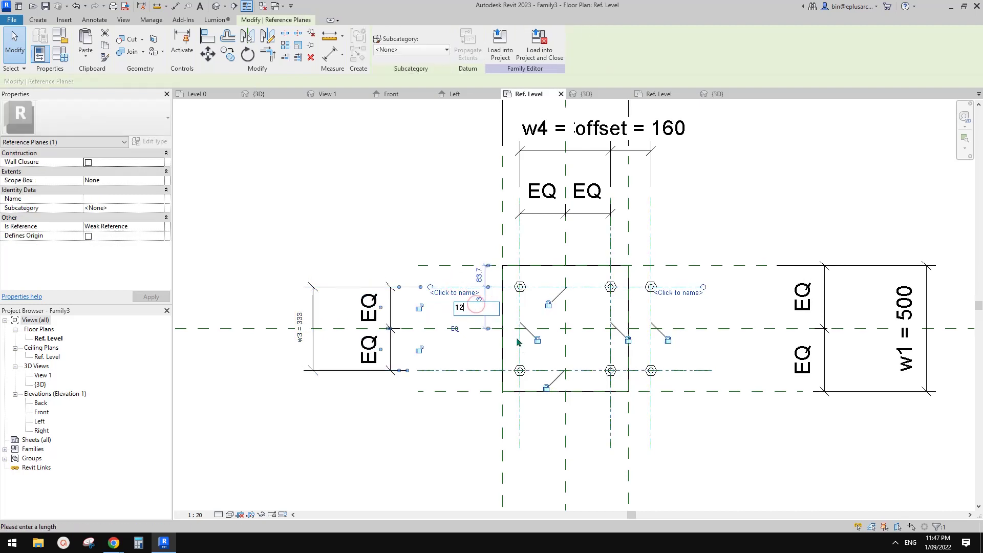
text(0)
key(Return)
click(419, 248)
Reduce the distance between the leftmost vertical bolt plane and the plate's vertical centre plane
middle_drag(520, 280, 482, 227)
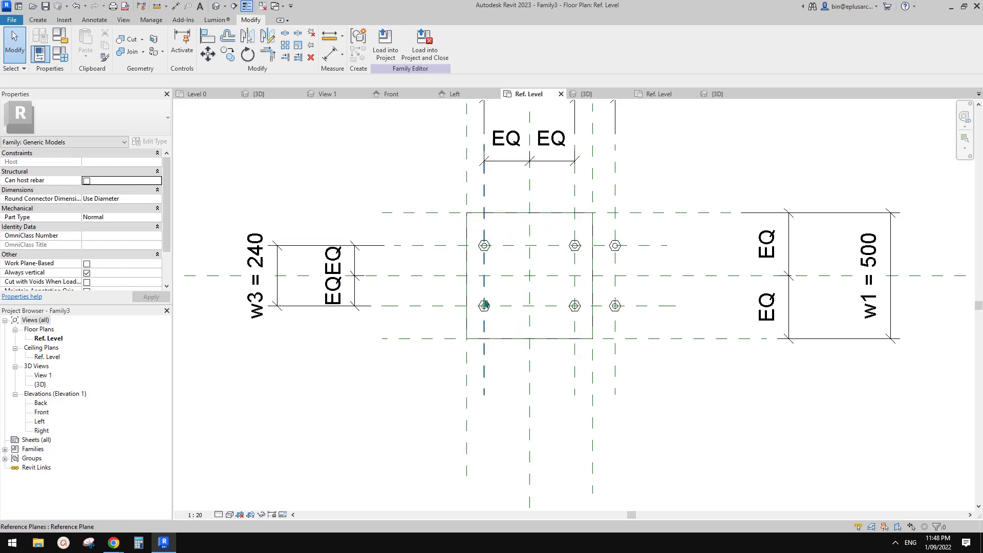
middle_drag(499, 235, 496, 253)
click(481, 218)
middle_drag(482, 217, 484, 307)
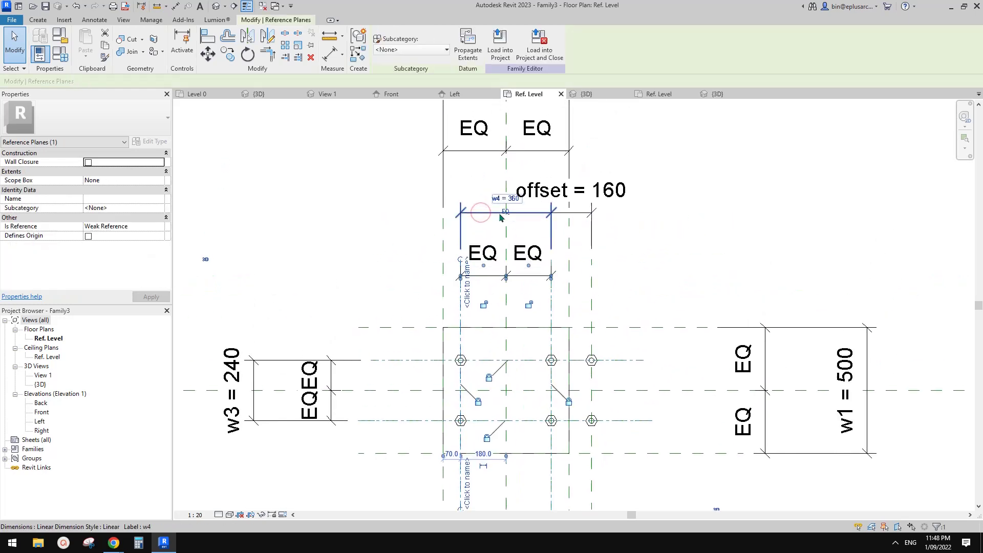
scroll(507, 251, up, 2)
middle_drag(512, 276, 504, 175)
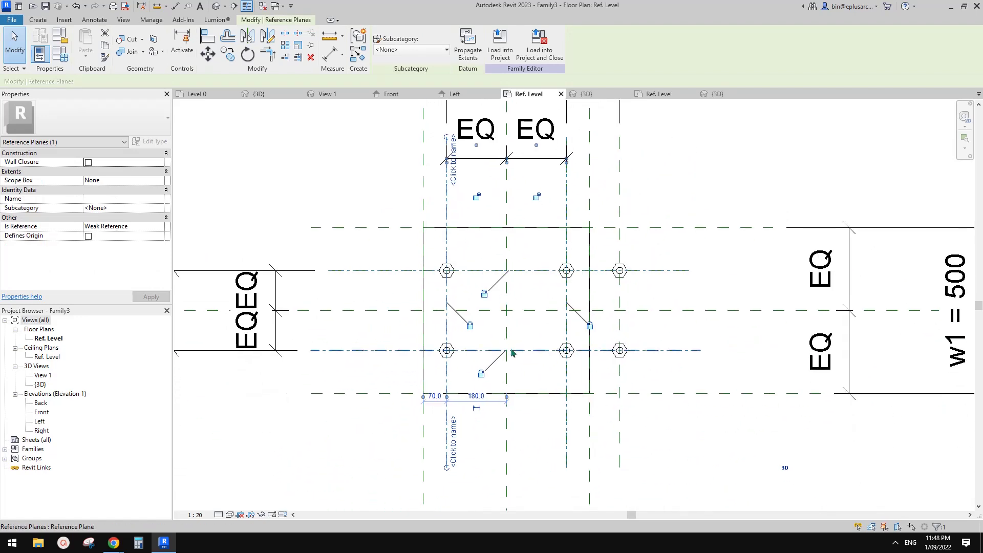
click(480, 398)
key(Return)
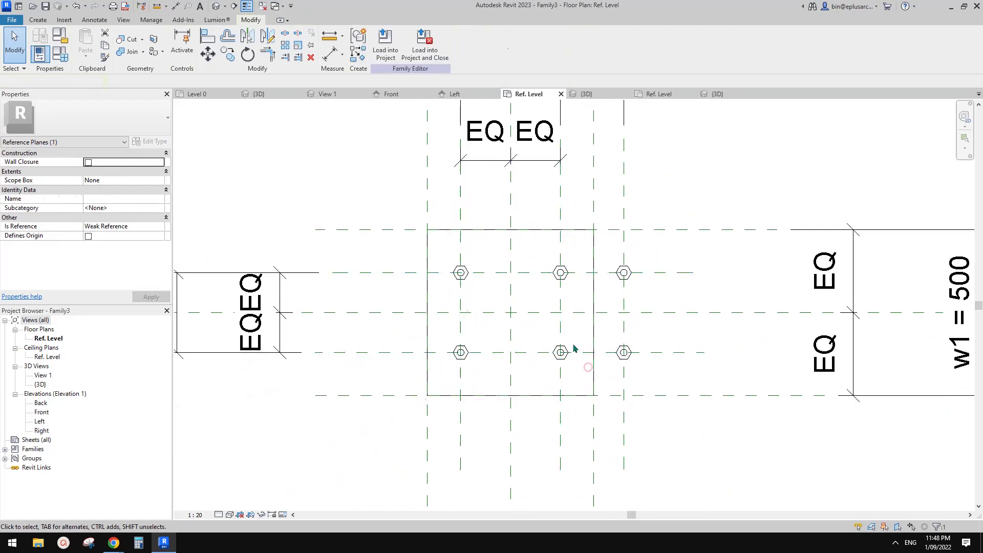
key(Escape)
Switch to the Google Docs document to check the plate width dimensions in the PW10Xa and PW8 drawings, then return to Revit
scroll(565, 344, up, 1)
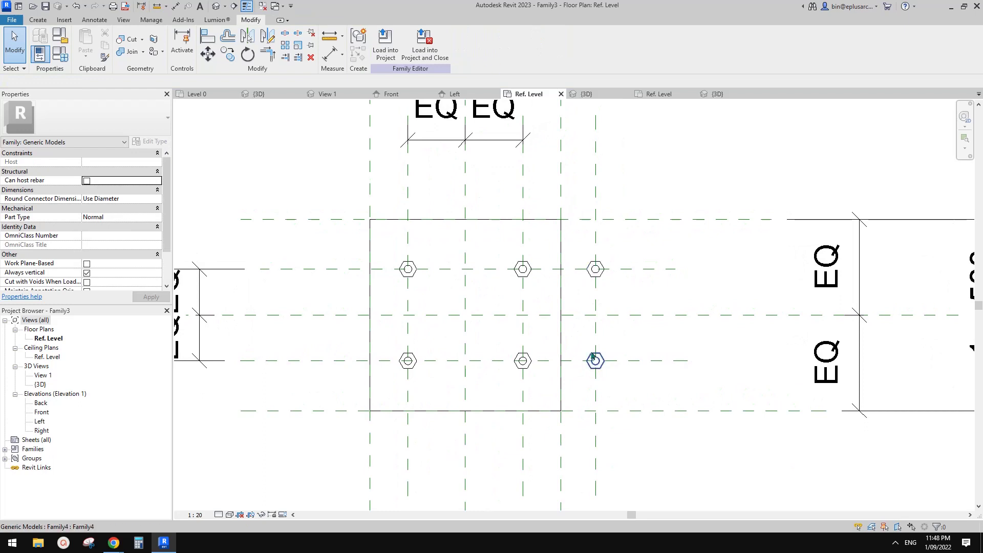
scroll(591, 356, down, 1)
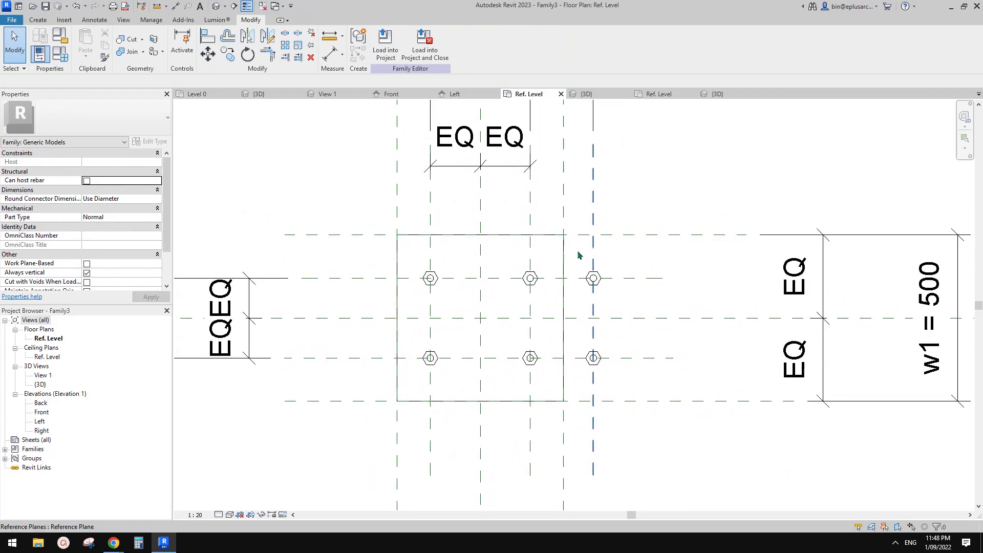
scroll(578, 255, down, 3)
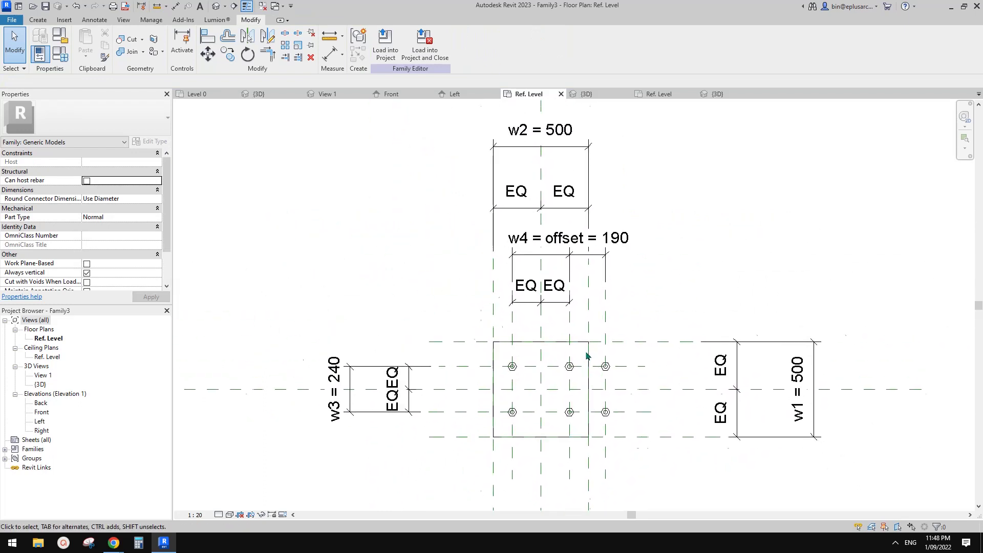
scroll(587, 355, up, 3)
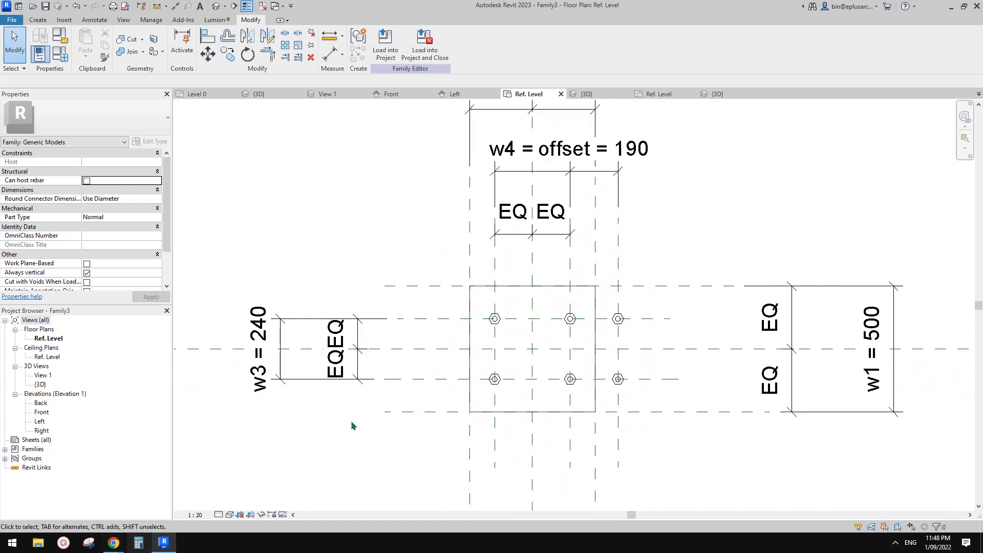
middle_drag(540, 336, 532, 339)
mouse_move(119, 545)
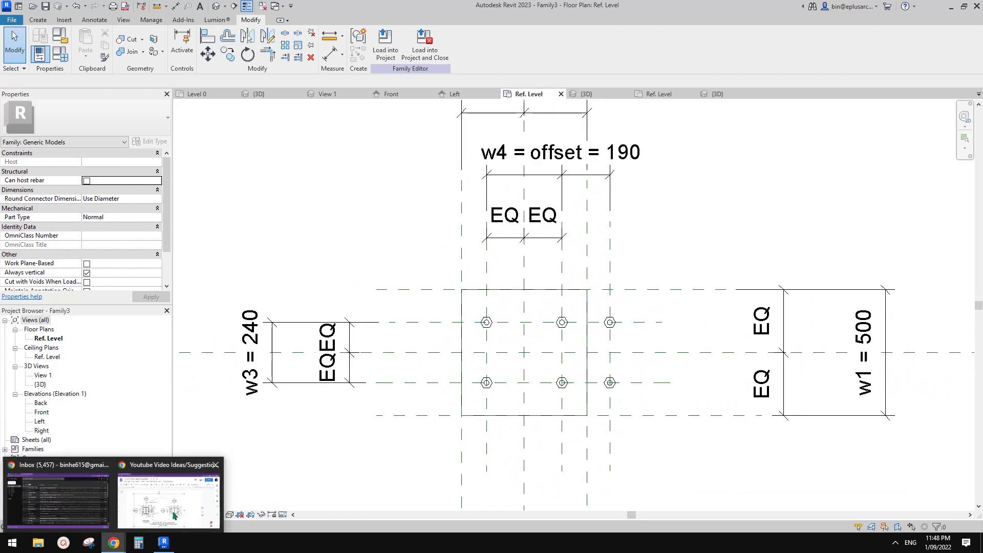
click(182, 499)
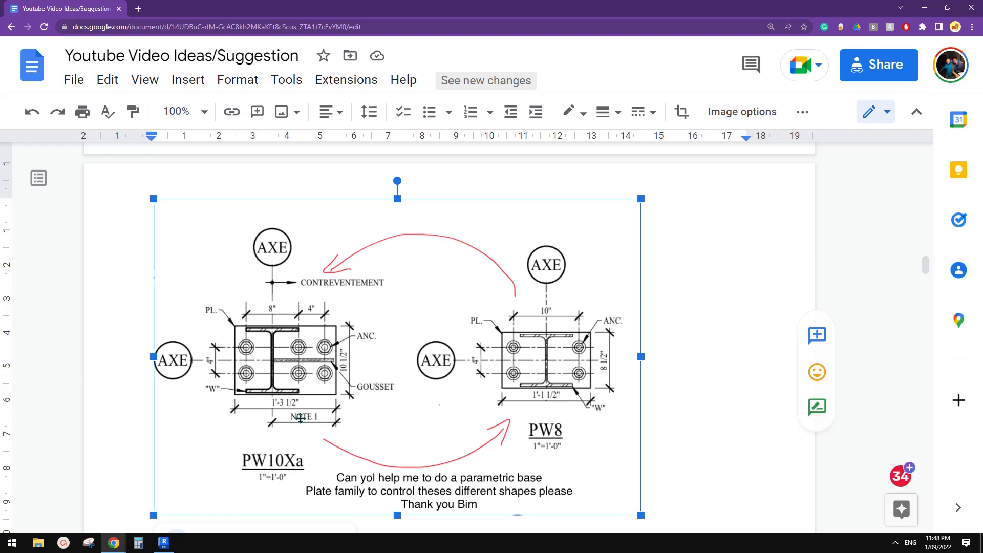
click(163, 542)
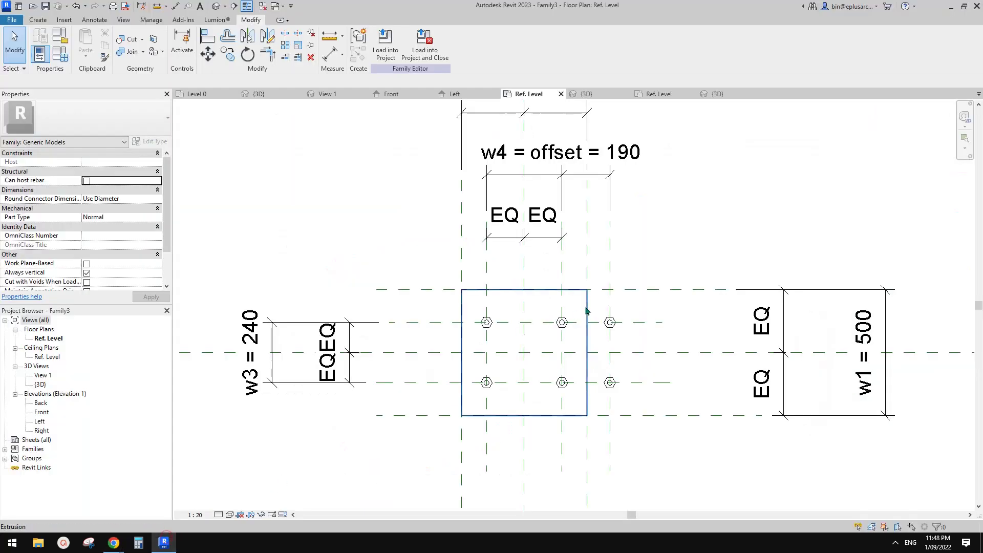
Examine how the reference plane at the plate's right edge relates to the centre plane, the w2 dimension and the outer bolts
scroll(567, 333, down, 1)
click(557, 276)
middle_drag(566, 270, 571, 301)
scroll(557, 275, up, 1)
key(Escape)
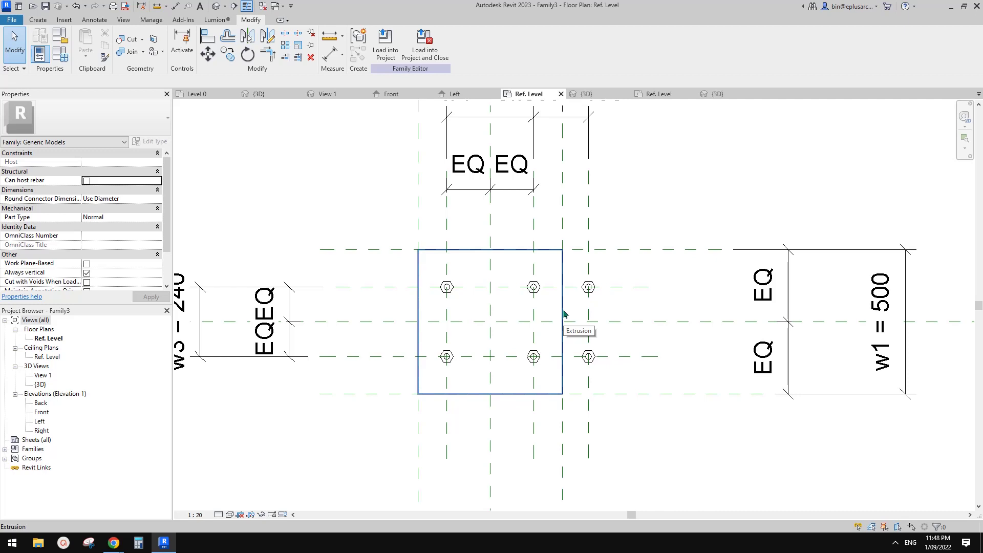
scroll(564, 313, down, 1)
middle_drag(564, 315, 564, 338)
scroll(552, 296, down, 1)
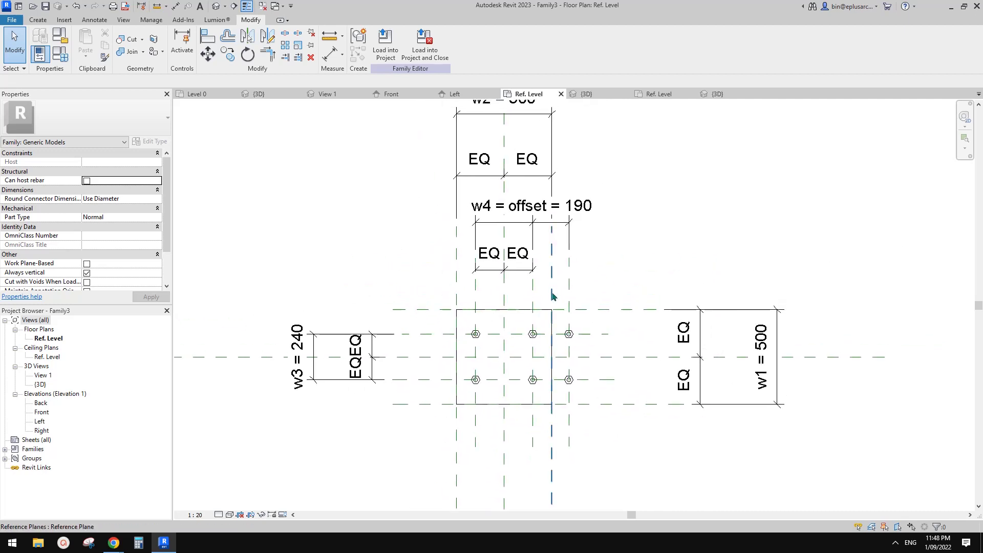
middle_drag(552, 295, 553, 299)
click(551, 303)
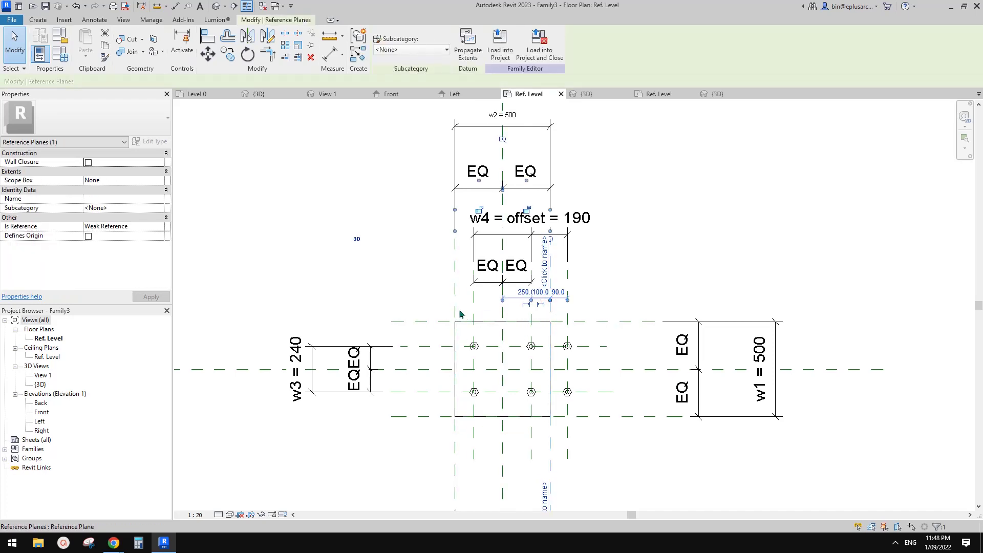
key(Escape)
middle_drag(569, 336, 570, 305)
scroll(566, 328, up, 1)
click(546, 322)
key(Escape)
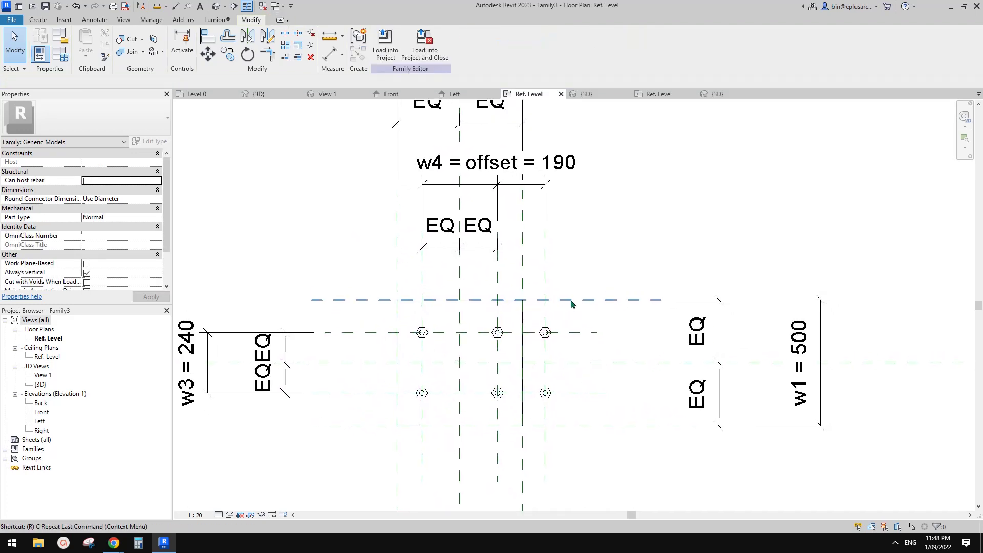
Draw a vertical reference plane beyond the rightmost bolts, about 438 mm from the plate's vertical centre plane
key(r)
key(p)
click(578, 445)
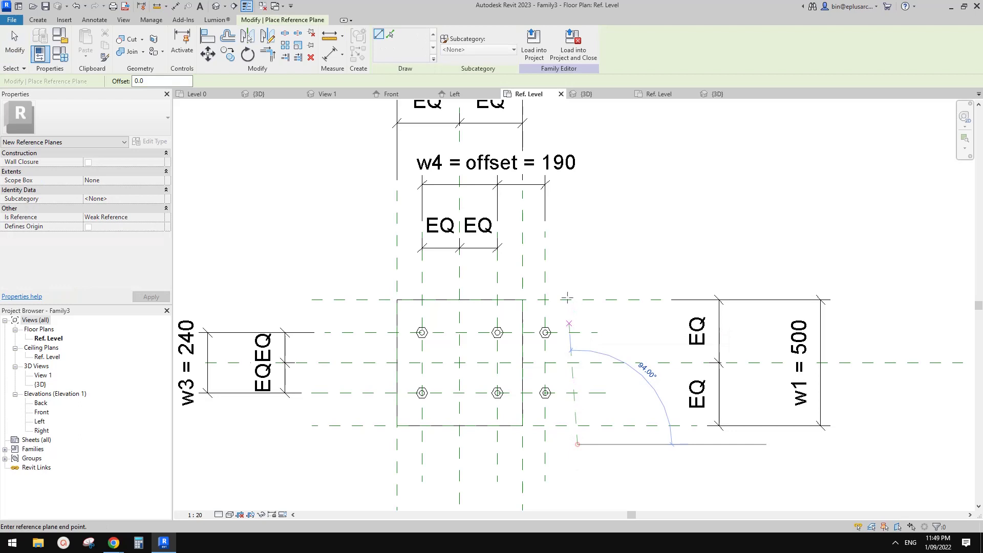
click(577, 237)
key(Escape)
middle_drag(597, 313, 581, 298)
key(Left)
key(Left)
key(Escape)
Dimension from the new vertical reference plane to the vertical centre plane below the plate, checking the PW10Xa drawing in Google Docs for the layout
key(d)
key(i)
click(569, 367)
middle_drag(562, 393, 566, 388)
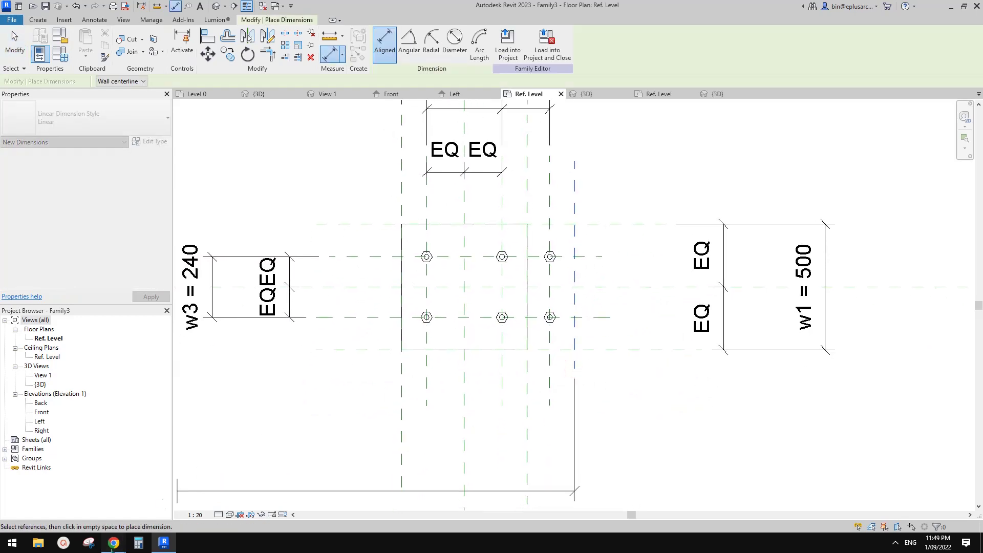
mouse_move(112, 546)
click(170, 504)
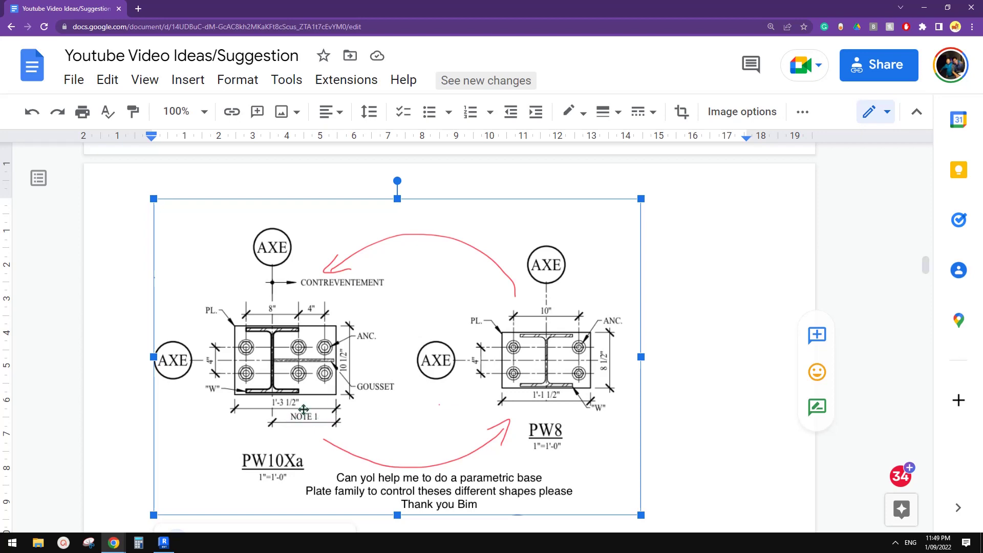
click(163, 544)
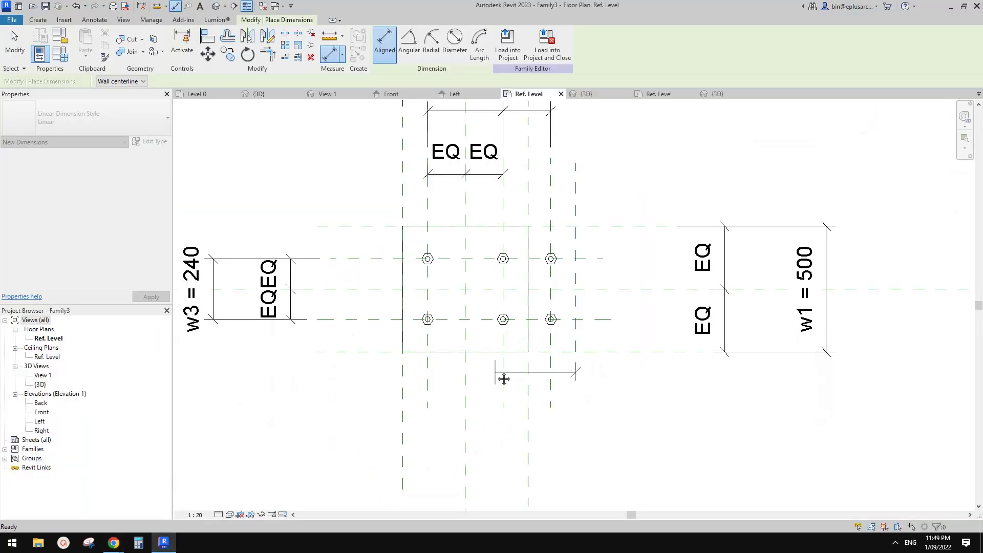
click(465, 383)
key(Escape)
key(Escape)
Label the dimension between the centre plane and the new outer reference plane with a new instance parameter named offset2
scroll(552, 386, down, 1)
middle_drag(553, 385, 548, 407)
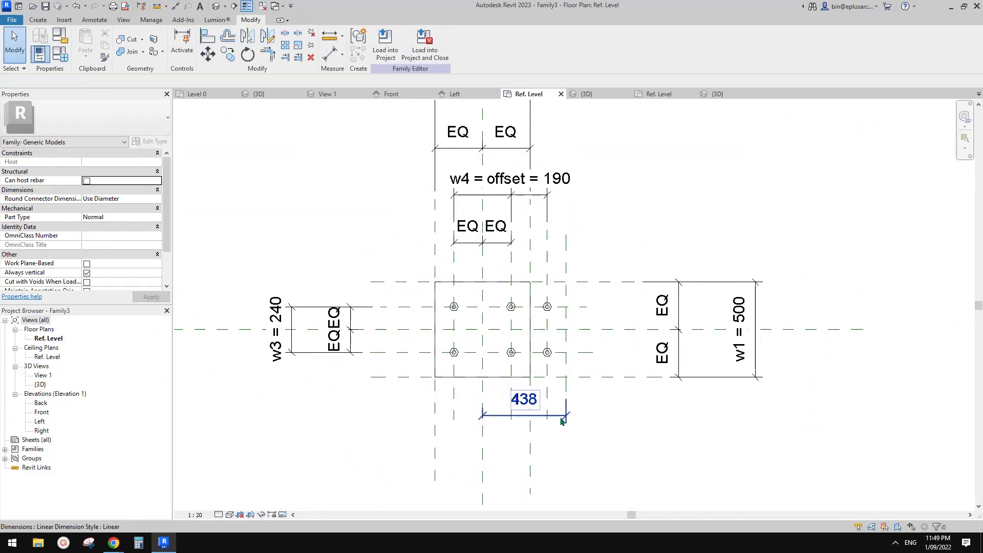
click(560, 418)
click(482, 43)
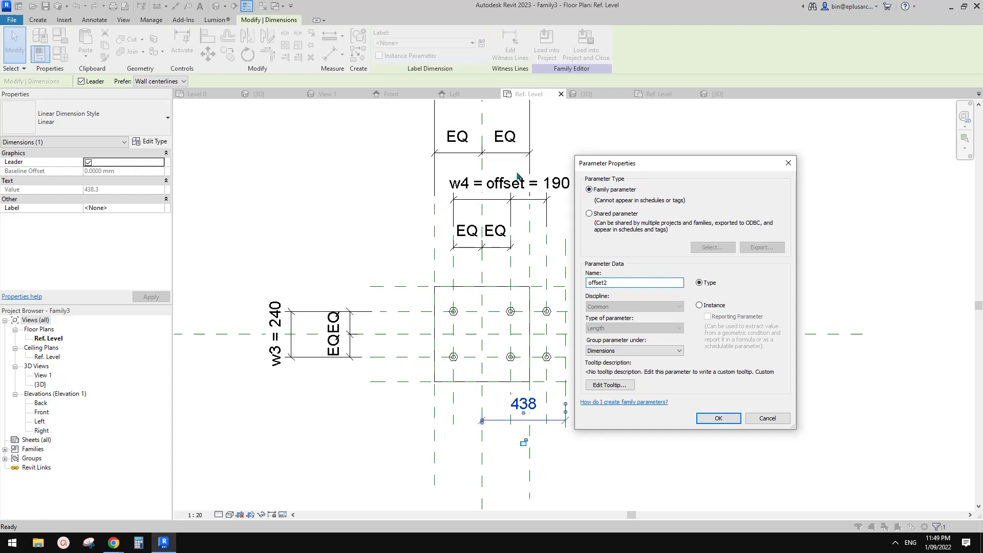
click(700, 306)
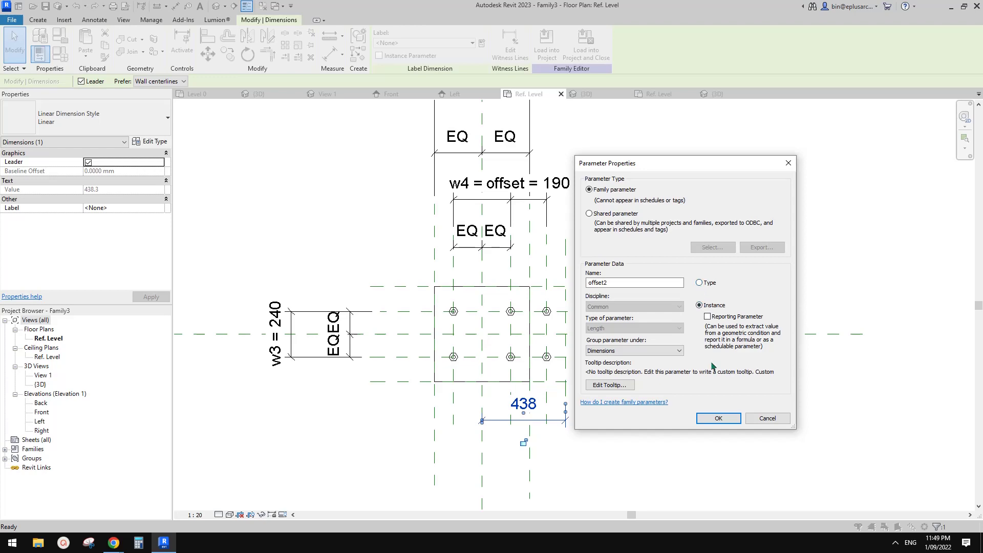
click(718, 418)
click(652, 413)
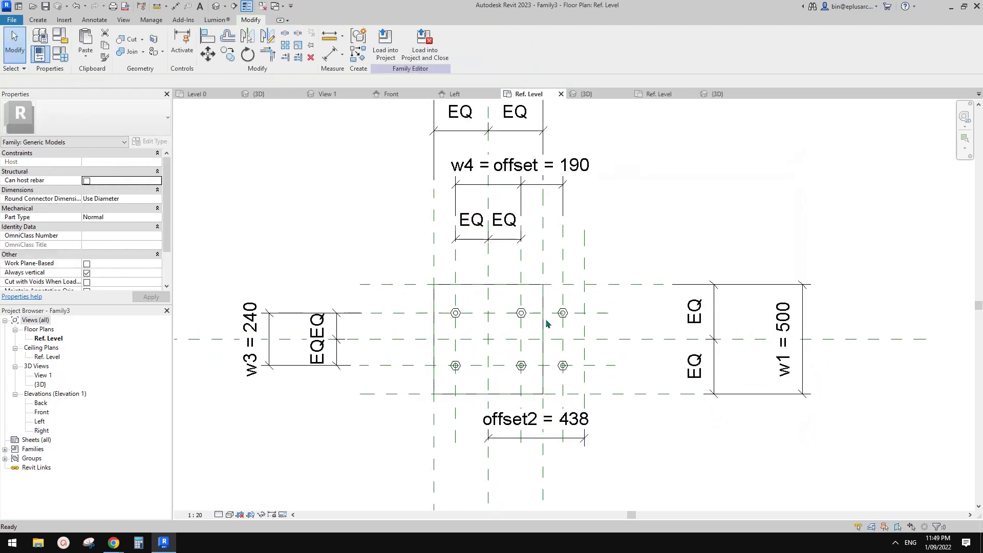
Start a 20 mm deep extrusion and sketch a rectangle from the plate's upper right corner to the lower end of the outer reference plane
scroll(582, 345, up, 2)
middle_drag(582, 345, 558, 306)
scroll(571, 327, down, 1)
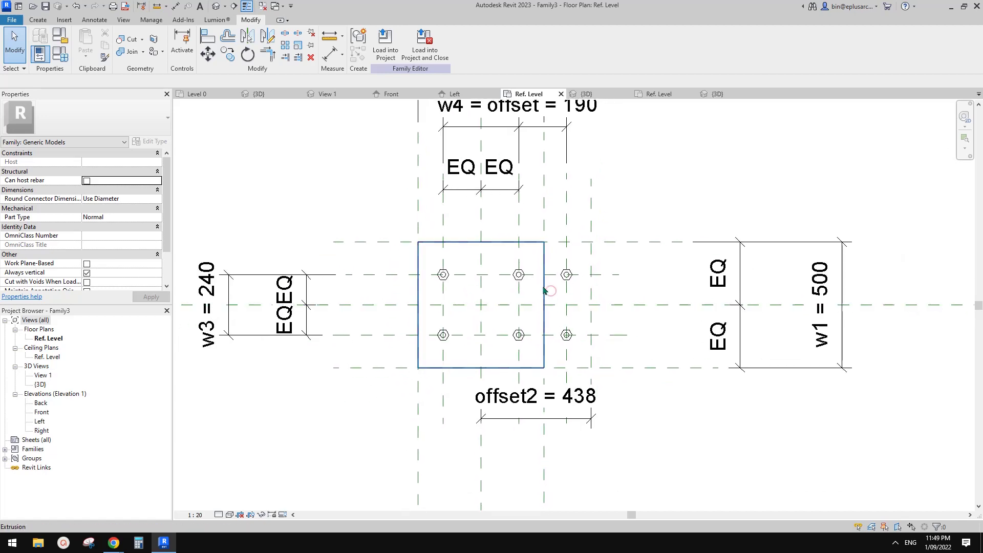
click(546, 296)
scroll(558, 299, up, 2)
click(564, 298)
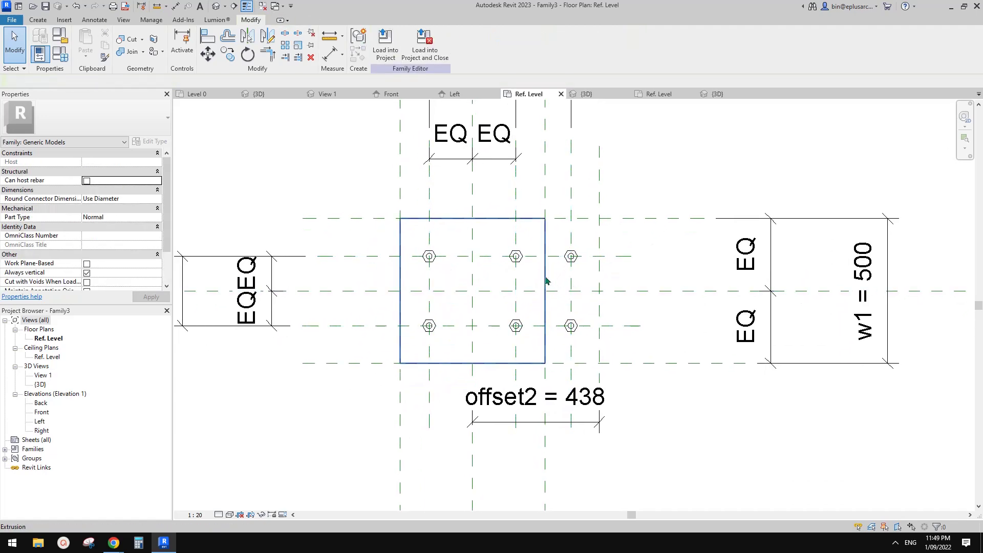
click(545, 279)
middle_drag(581, 279, 580, 280)
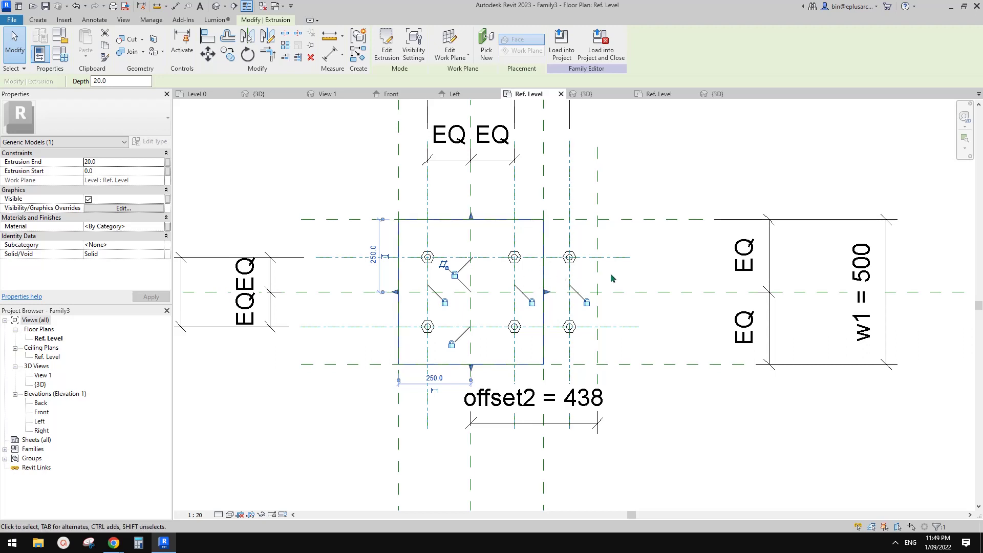
click(387, 46)
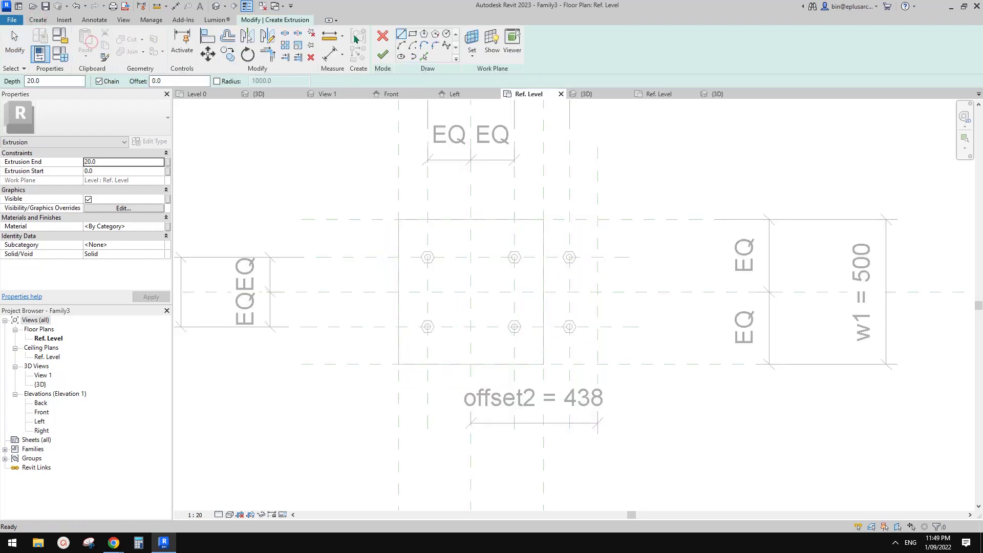
click(414, 37)
click(544, 220)
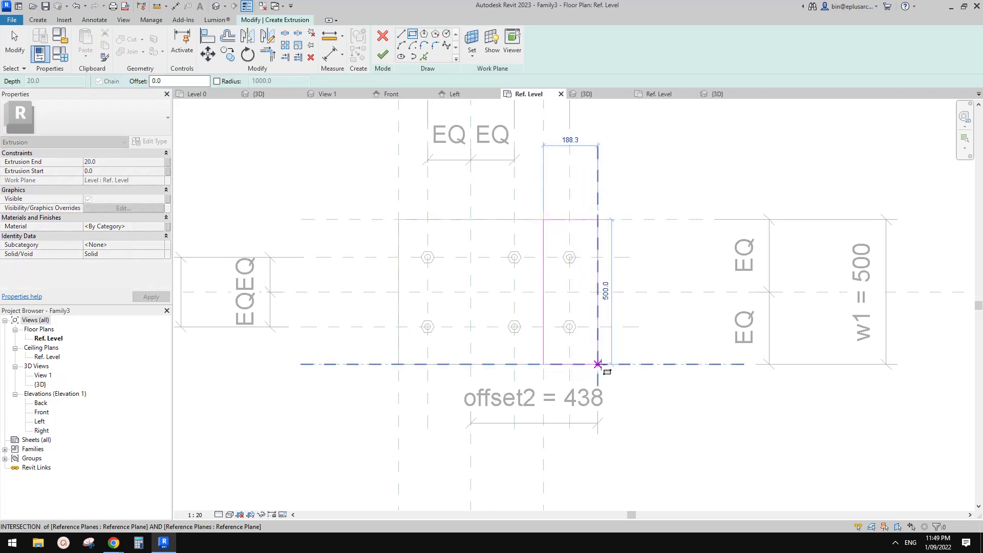
click(595, 365)
Lock all four sides of the rectangle to their reference planes and finish the extrusion
click(558, 311)
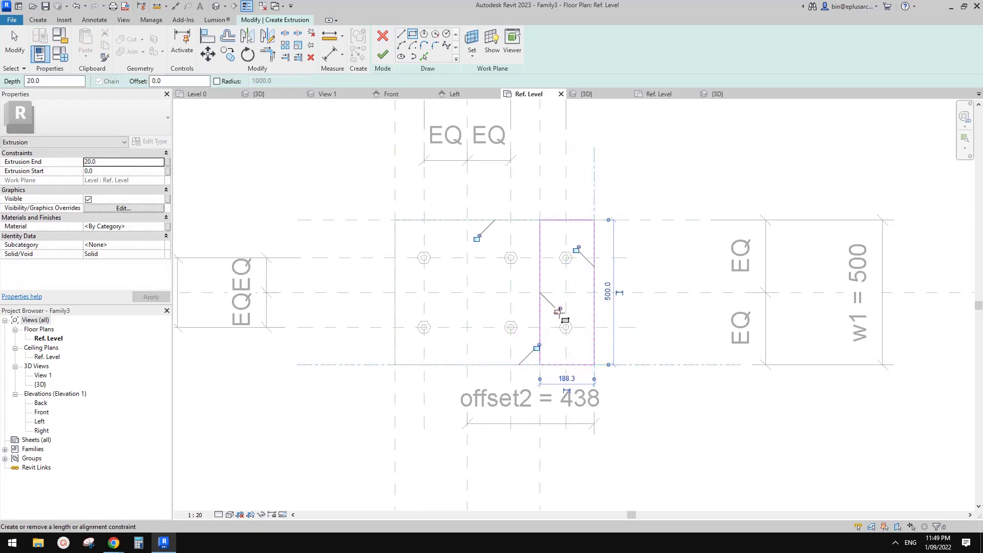
click(536, 347)
click(576, 249)
click(479, 238)
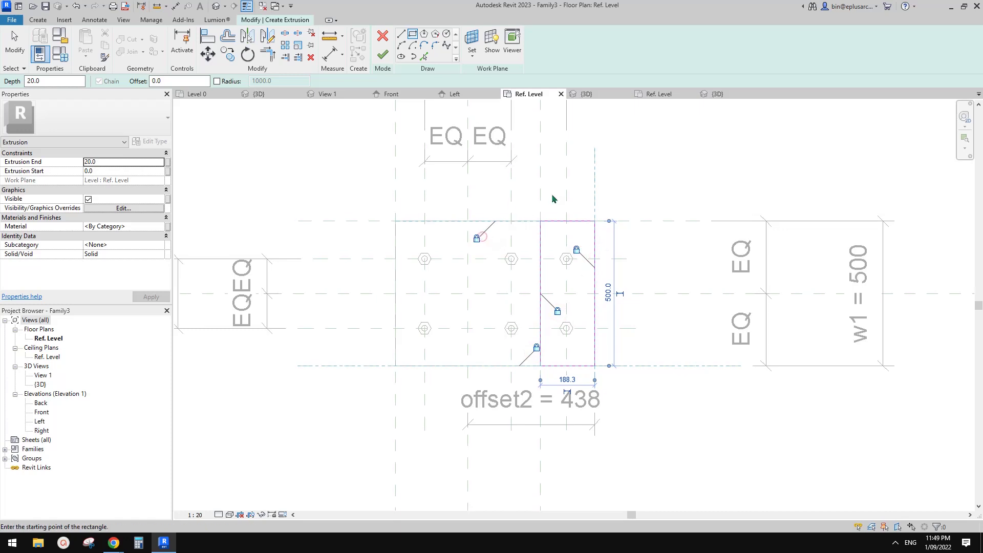
click(383, 55)
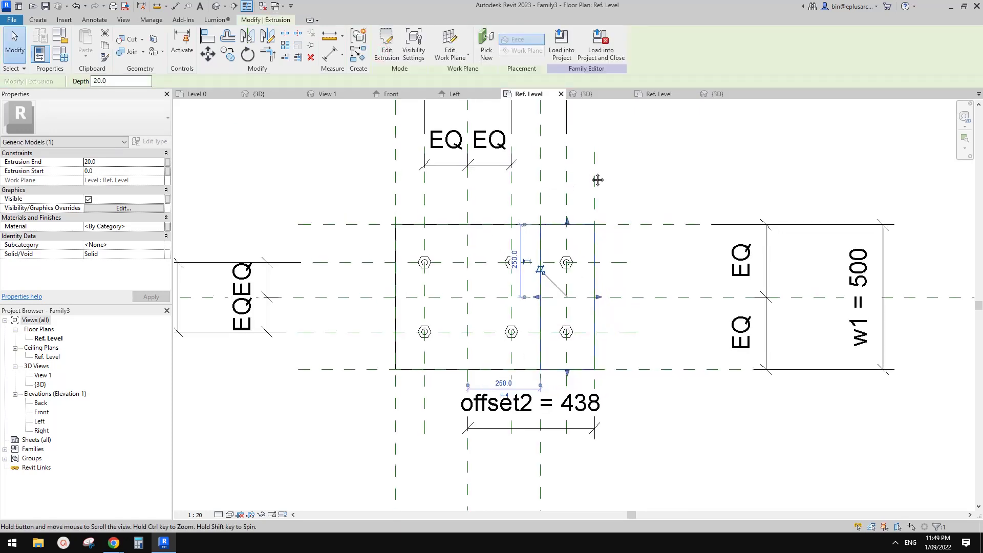
Open the 3D view to inspect the original plate together with its extension and bolts
click(216, 6)
shift+middle_drag(639, 198, 638, 357)
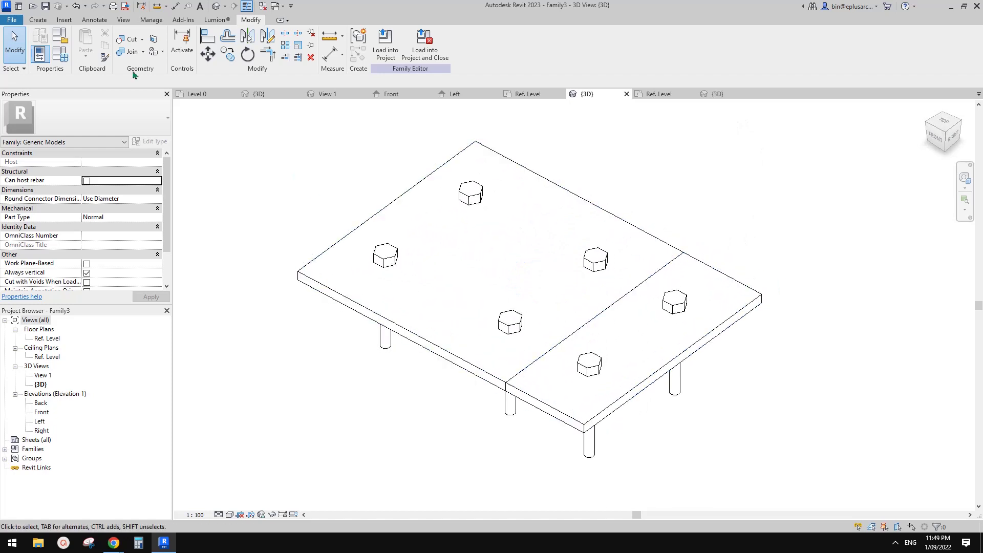
Join the original plate's solid geometry with the plate extension
click(126, 52)
click(573, 302)
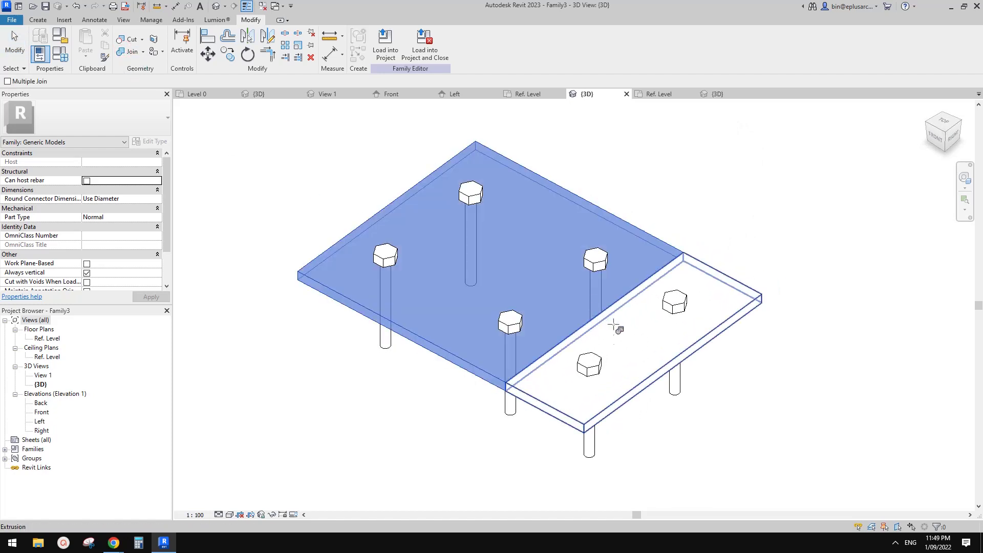
scroll(582, 306, down, 1)
middle_drag(582, 306, 546, 294)
click(167, 270)
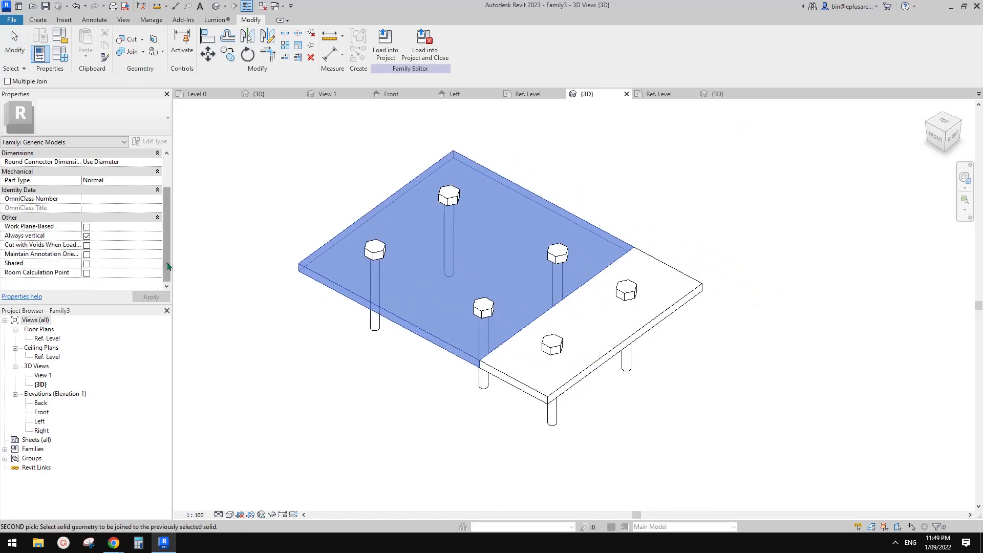
click(585, 325)
key(Escape)
Turn off Visible for the joined extension and compare that setting on both plate parts
click(591, 320)
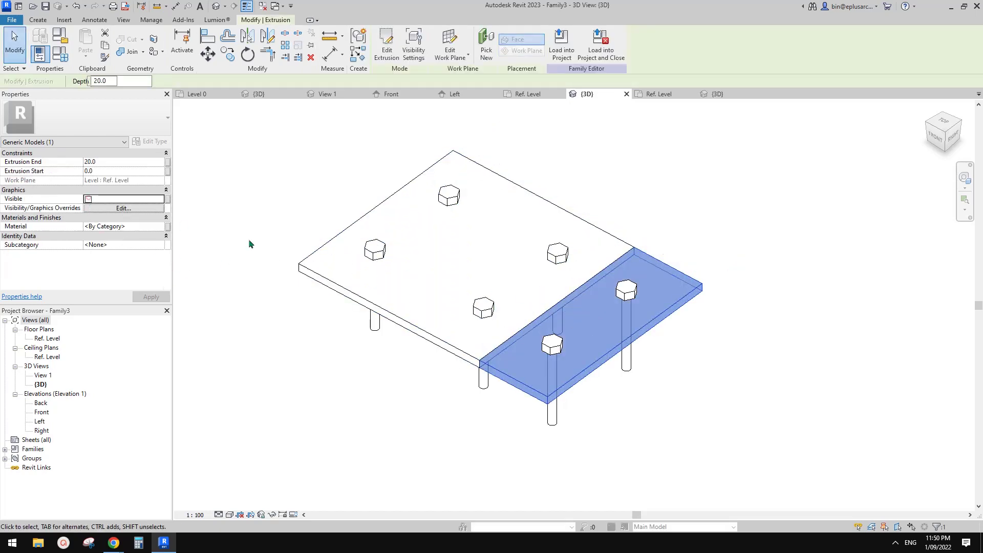
key(Escape)
click(526, 223)
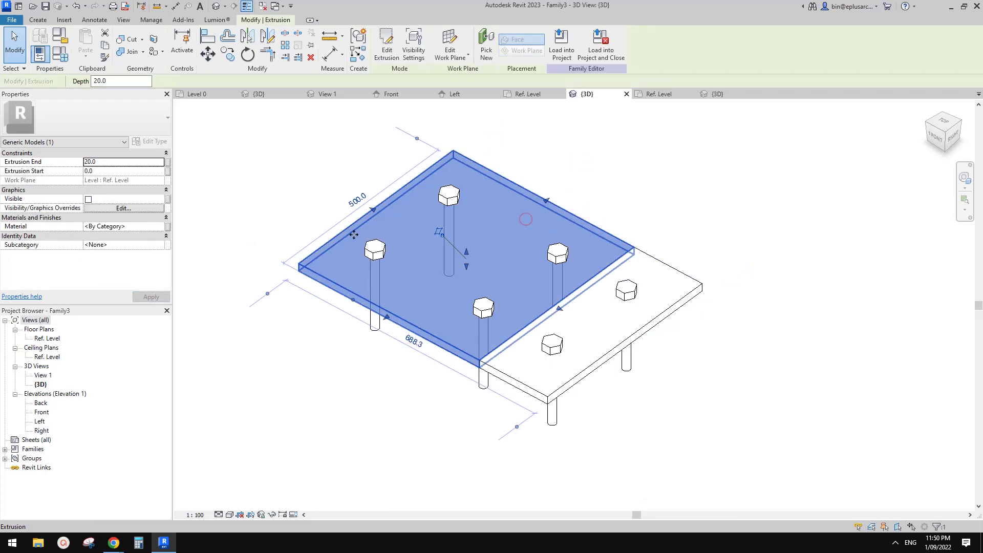
click(702, 329)
click(497, 246)
click(671, 224)
click(644, 281)
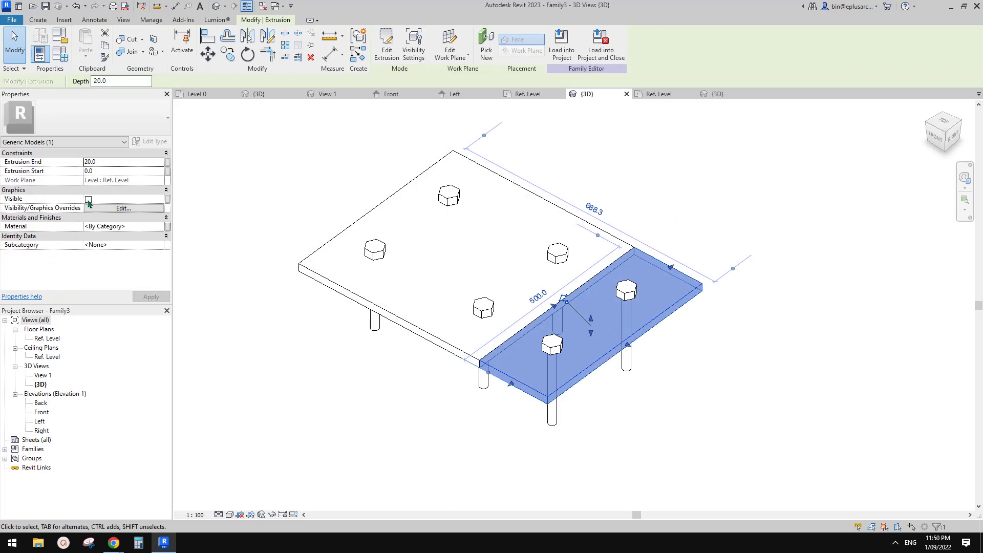
click(491, 251)
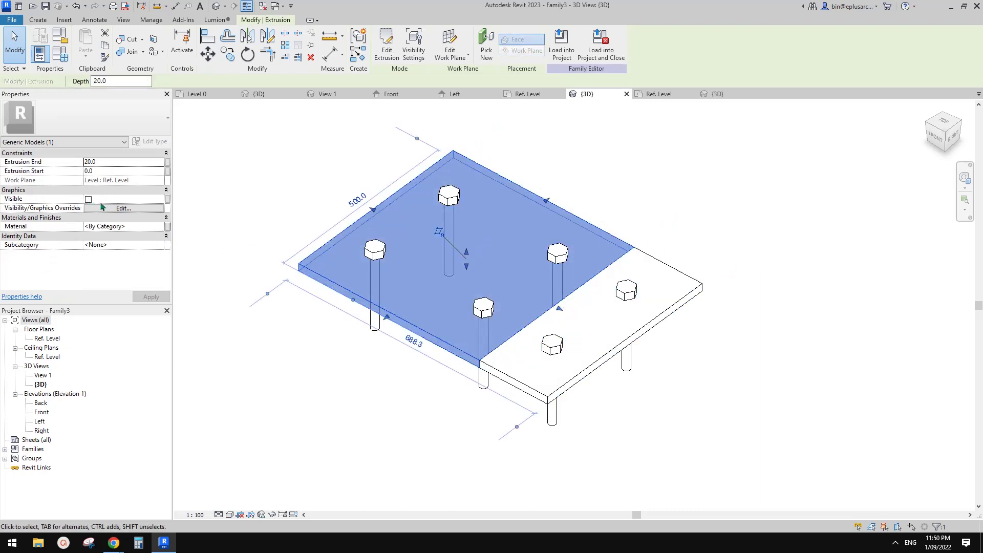
Unjoin the plate from its extension and turn Visible back on for the original plate only
click(143, 52)
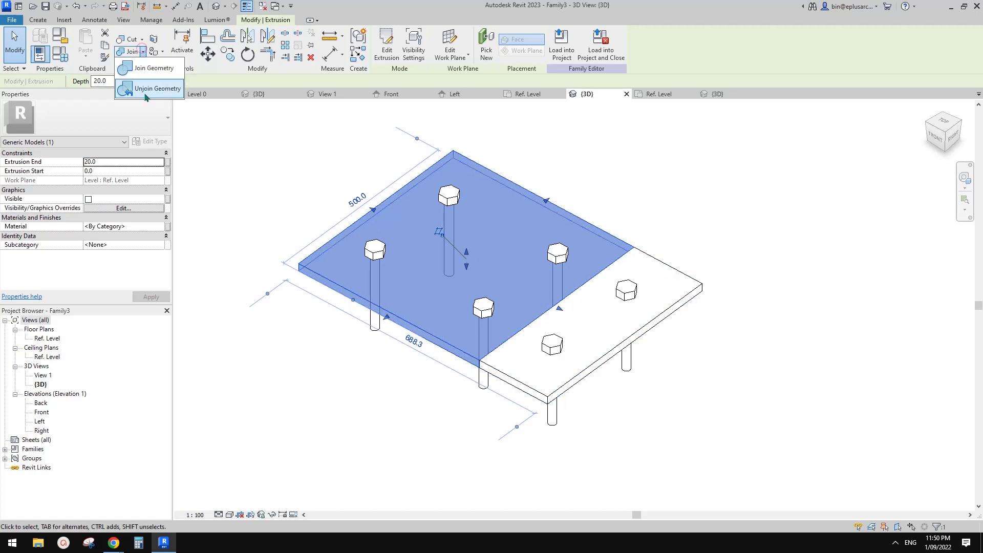
click(146, 97)
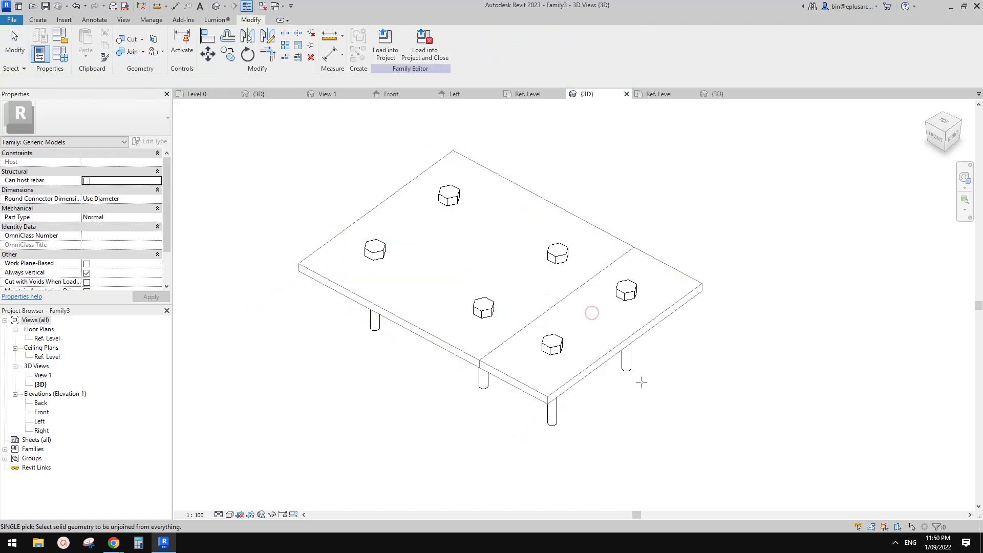
click(513, 265)
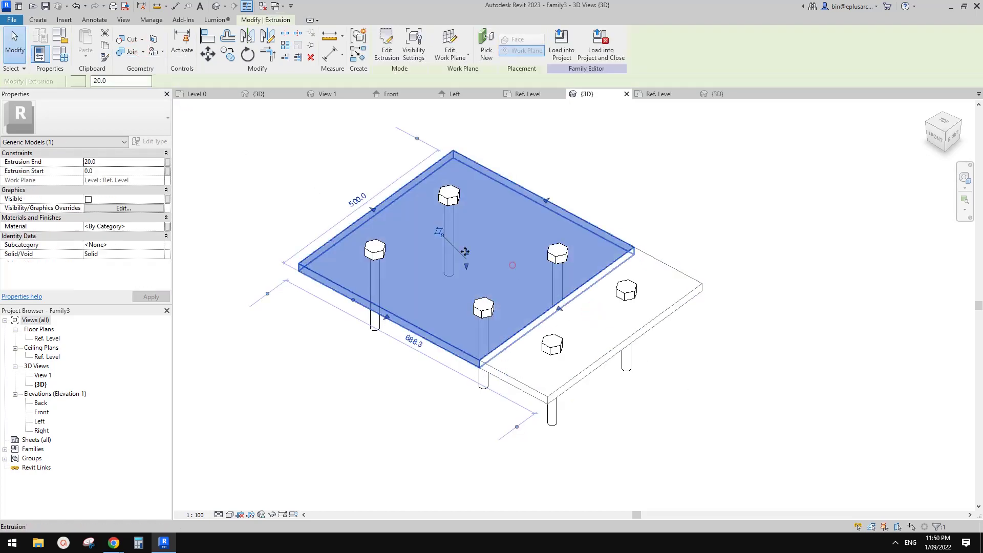
click(88, 199)
click(699, 192)
click(670, 286)
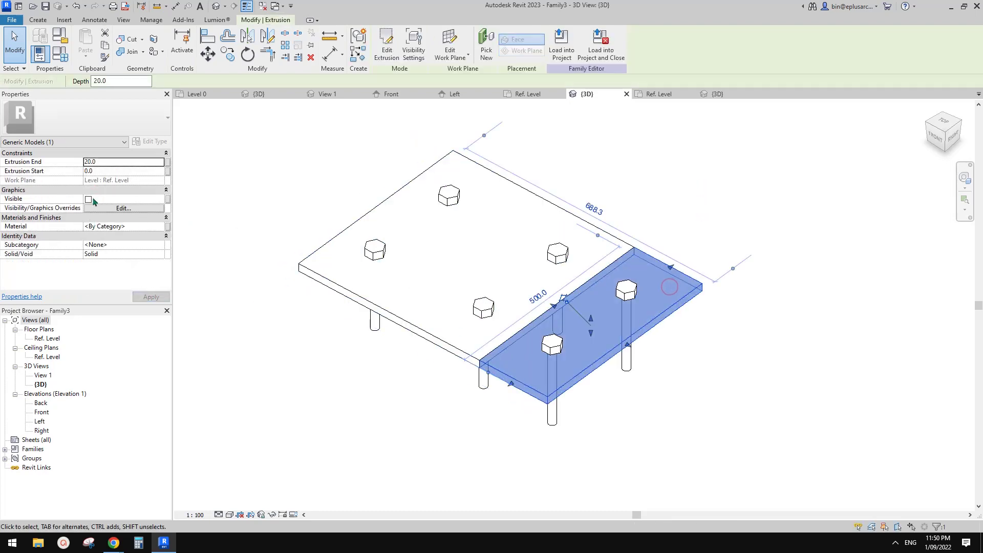
Copy the original plate in the Ref. Level floor plan and paste it aligned to the same place
shift+middle_drag(374, 211, 606, 298)
click(605, 298)
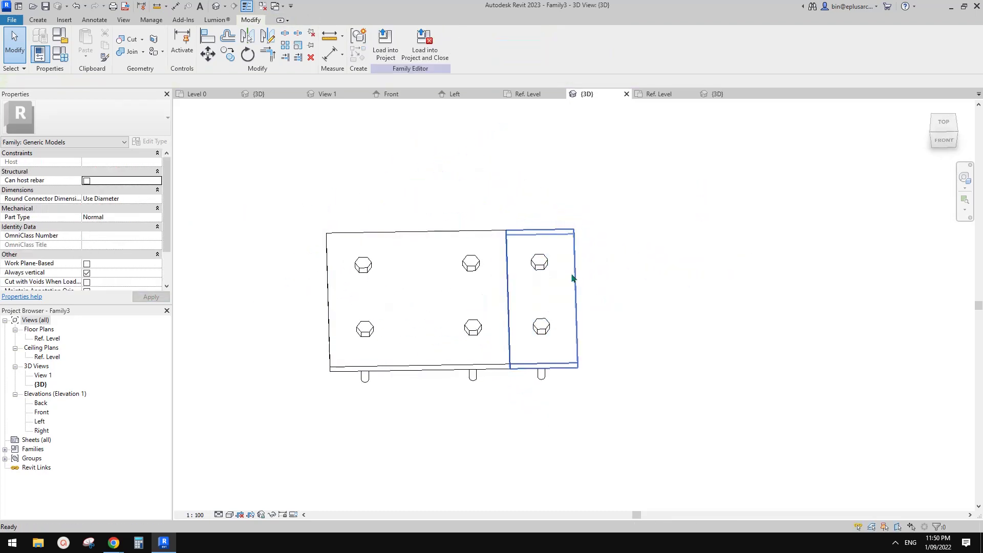
click(446, 304)
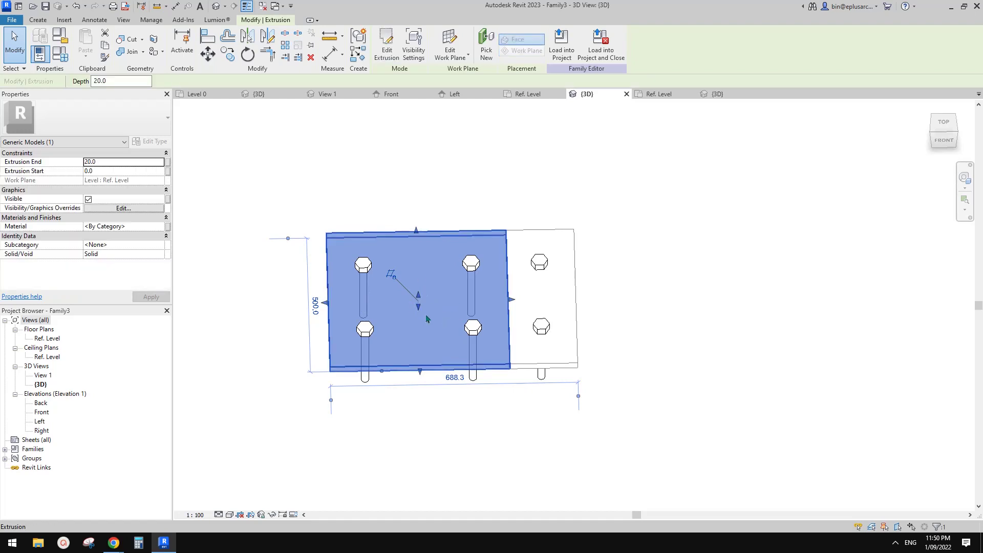
double_click(48, 338)
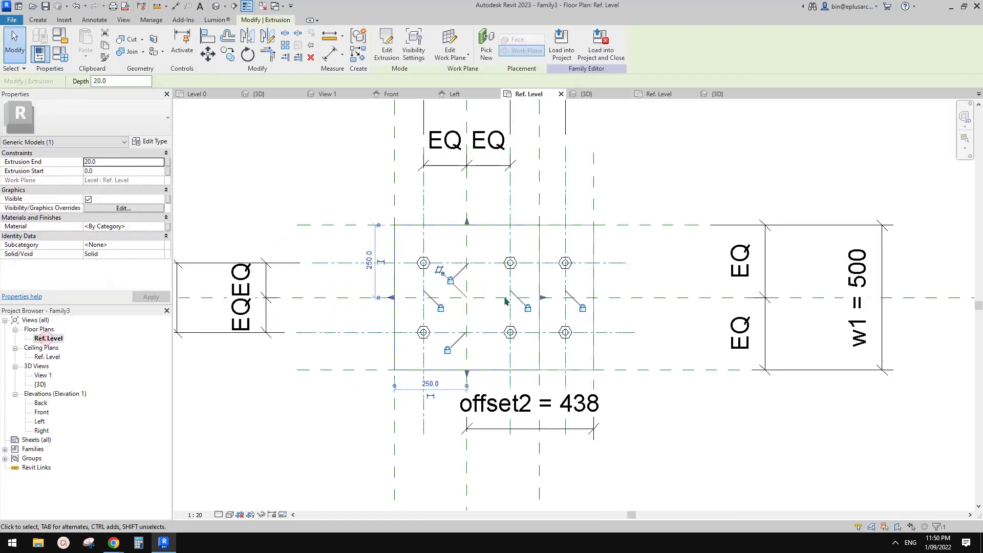
middle_drag(479, 234, 477, 242)
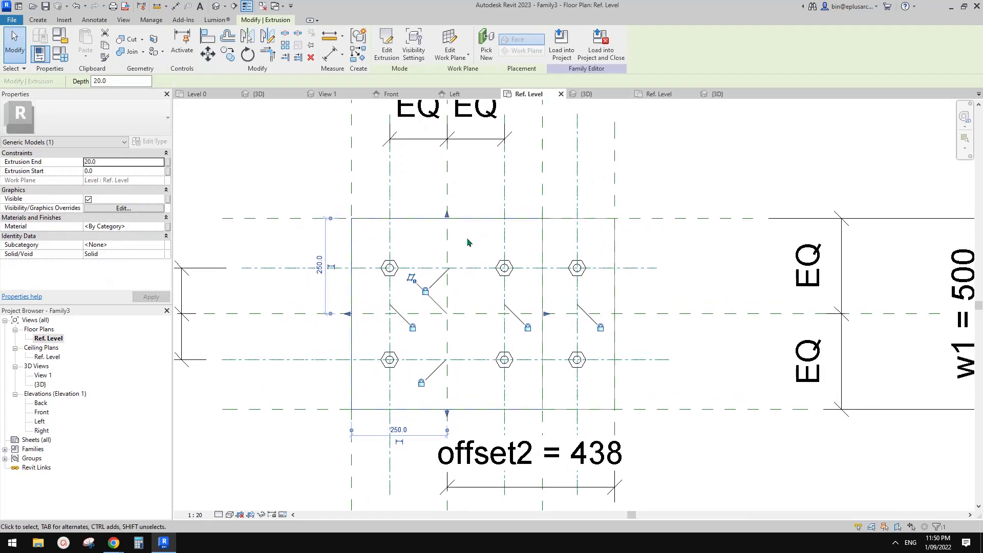
key(ctrl+c)
key(Escape)
click(85, 54)
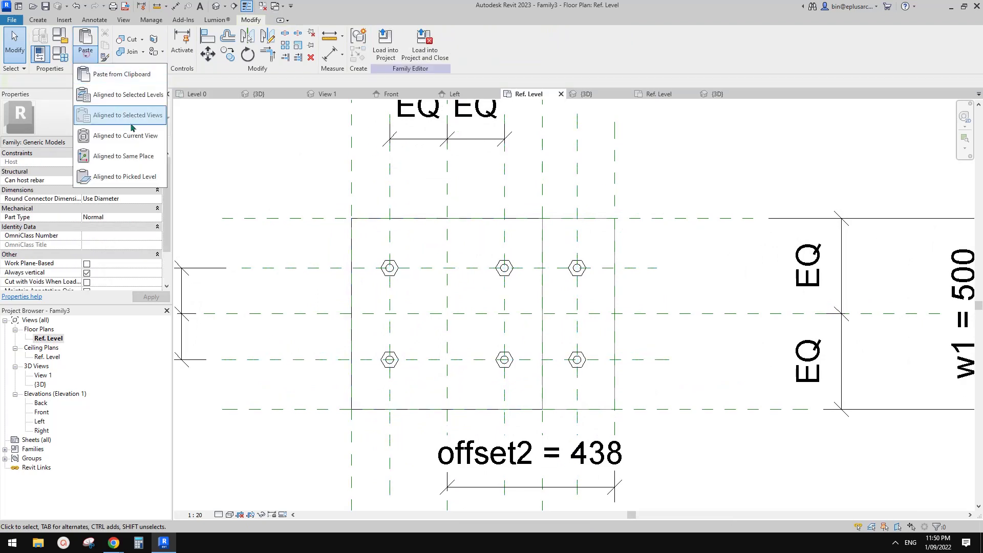
click(133, 156)
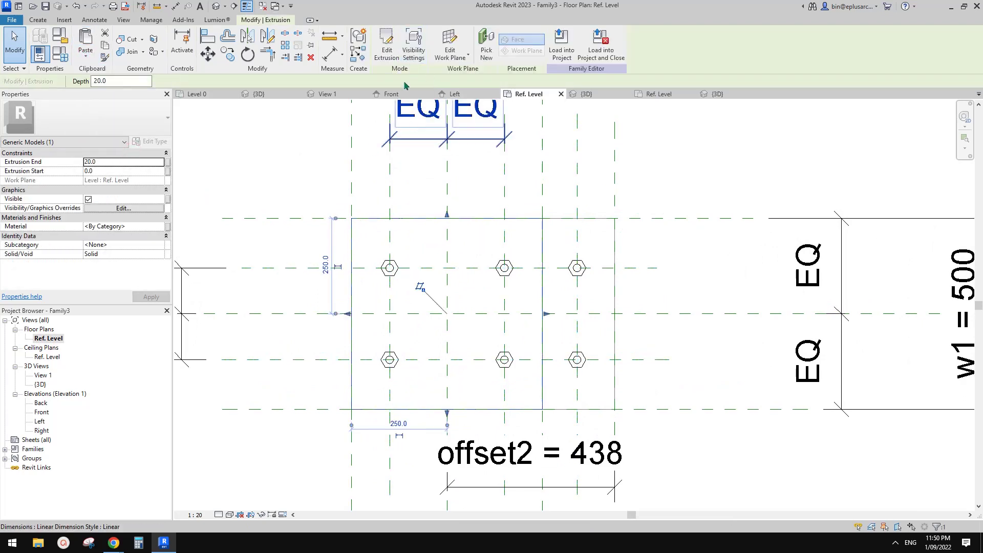
Edit the pasted plate's sketch, and align and lock its left edge to the left reference plane
click(386, 47)
click(428, 219)
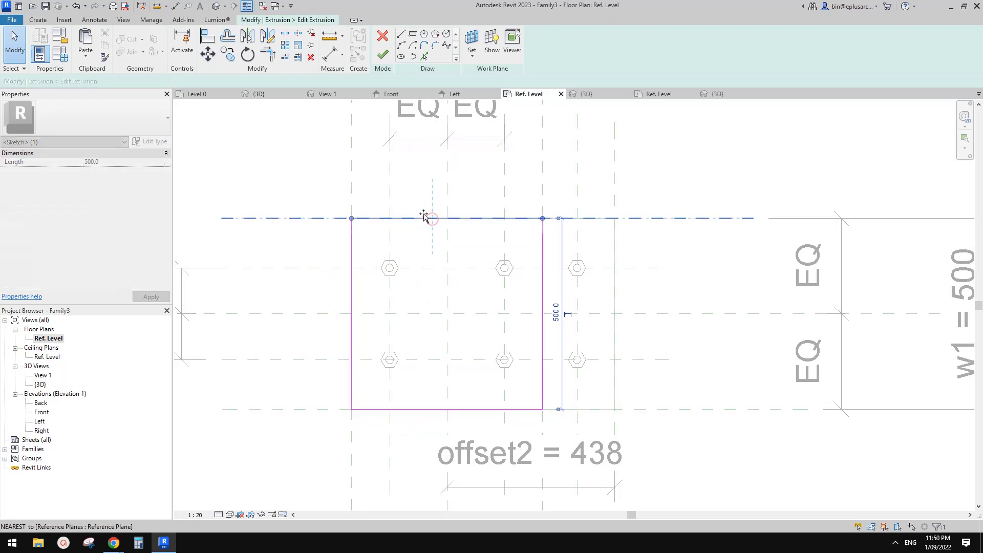
middle_drag(360, 240, 362, 241)
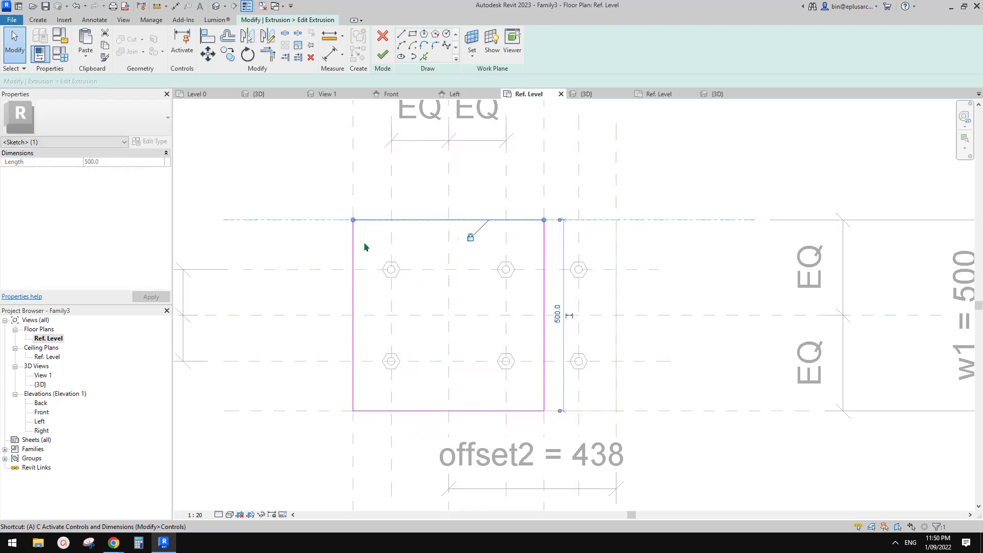
key(a)
key(l)
click(352, 193)
click(355, 246)
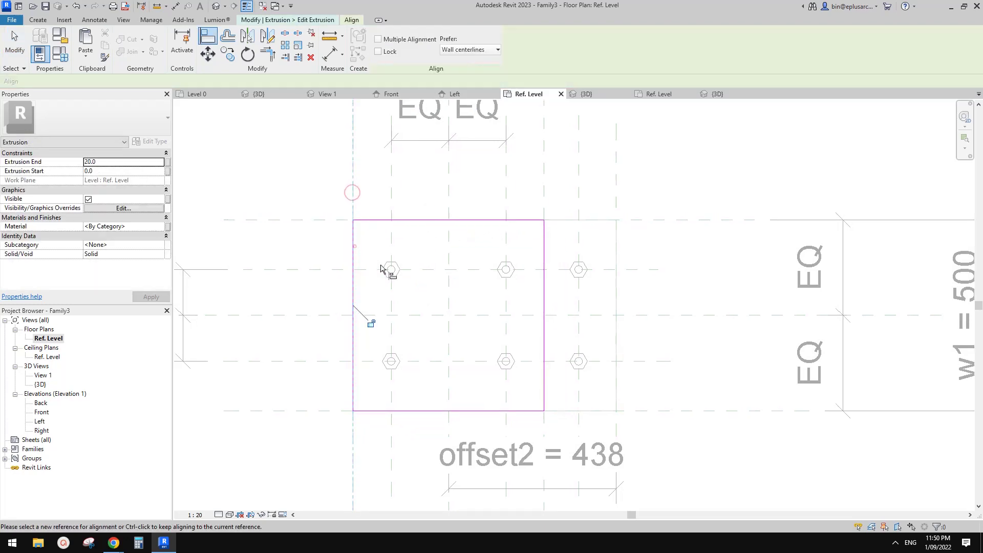
click(372, 323)
Align and lock the sketch's lower and right edges to their reference planes, and finish the sketch in the 3D view
click(328, 412)
click(377, 412)
click(534, 393)
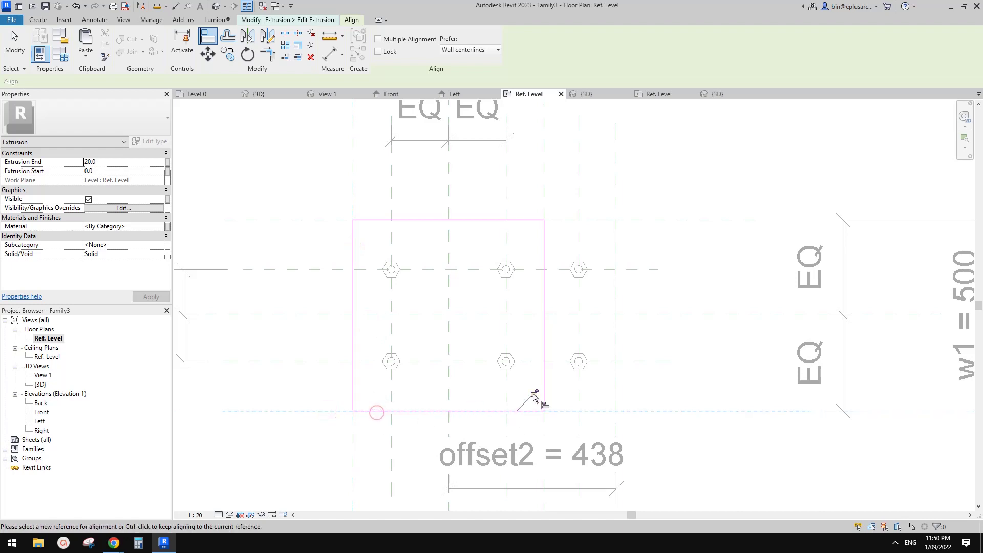
click(546, 438)
click(544, 391)
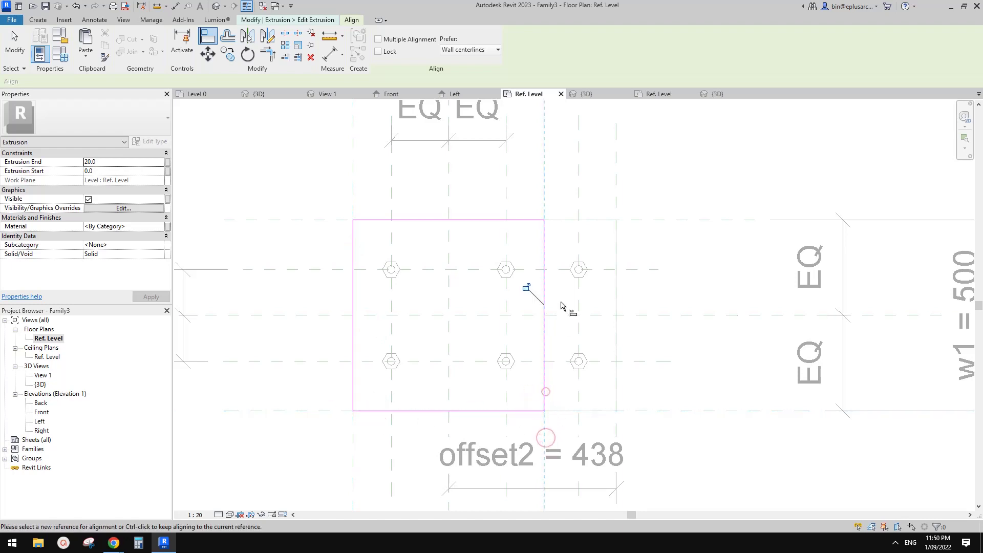
click(527, 286)
middle_drag(528, 285, 525, 291)
key(Escape)
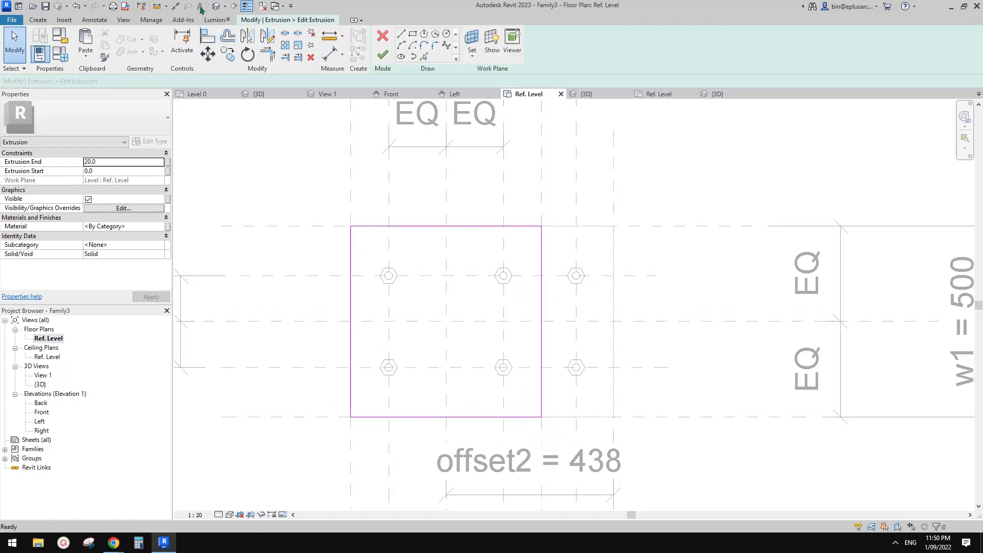
click(217, 6)
click(381, 54)
Temporarily isolate the pasted plate and the plate extension in the 3D view
mouse_move(537, 246)
shift+middle_down()
mouse_move(485, 165)
mouse_move(491, 179)
shift+middle_up()
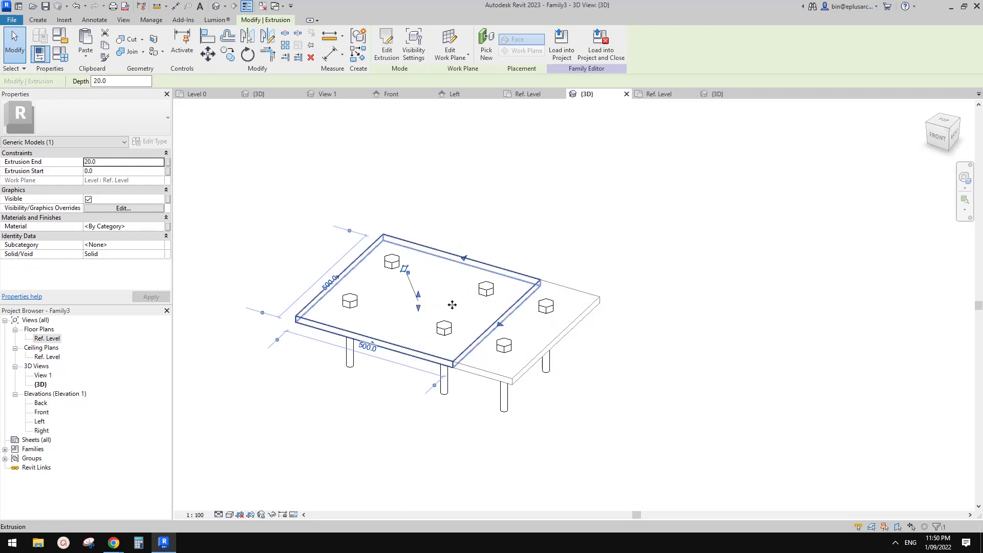
ctrl+click(587, 312)
key(h)
key(i)
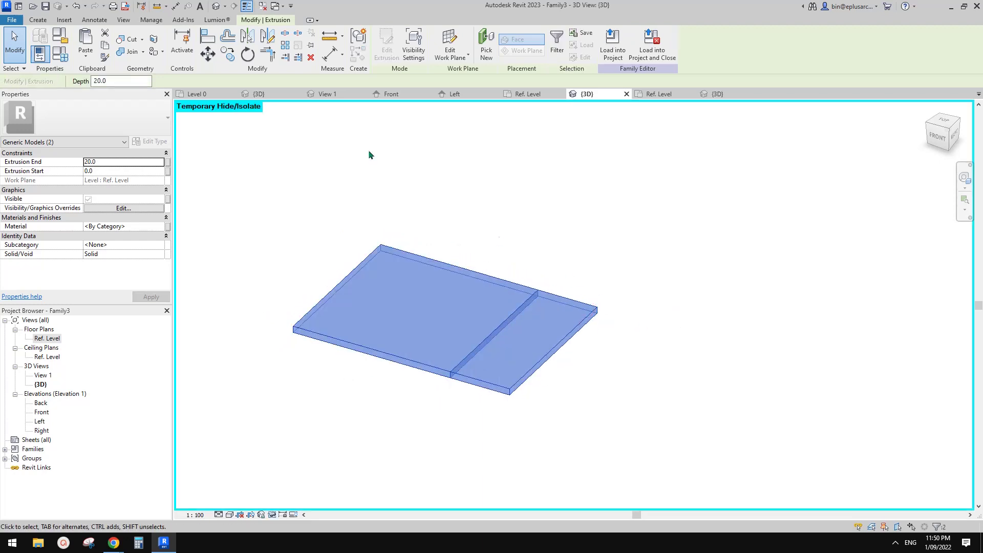
Join the geometry of the isolated plate with its extension
click(132, 53)
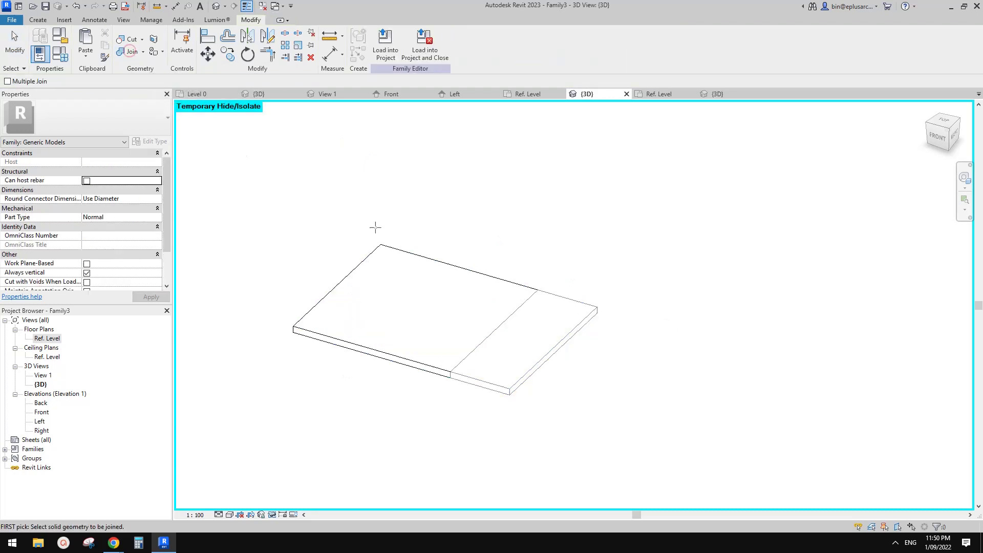
click(495, 312)
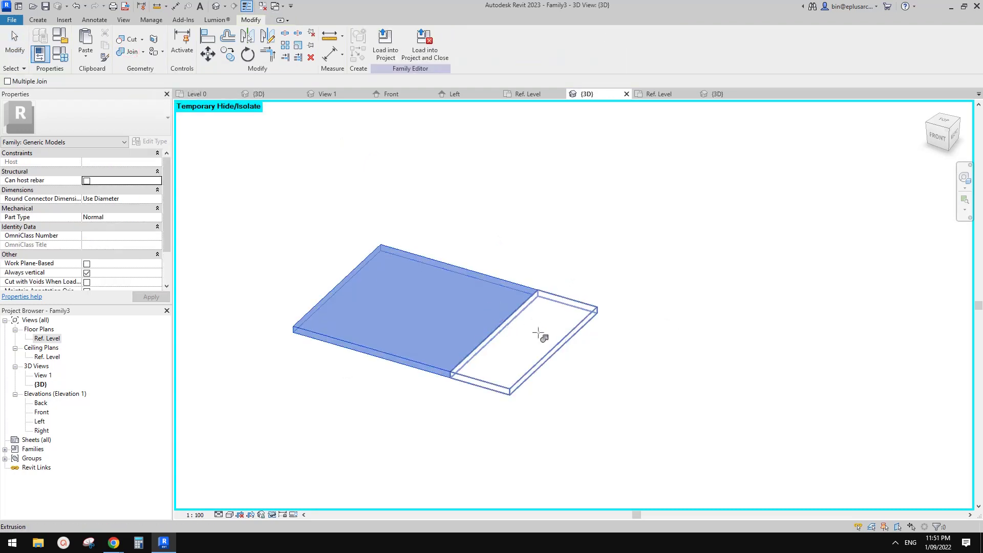
click(542, 332)
key(Escape)
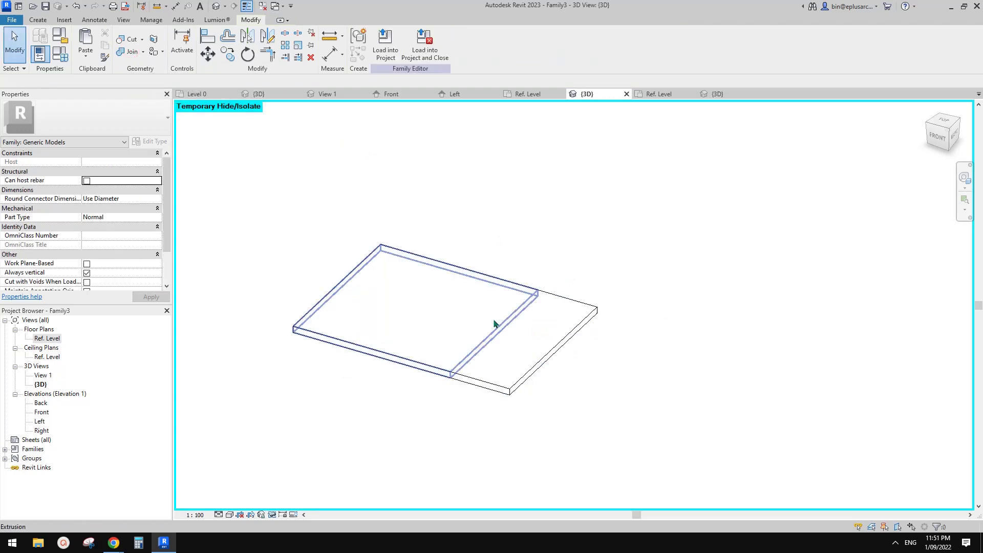
Associate the Visible property of both joined plate parts with a new Yes/No type parameter named vis
click(504, 320)
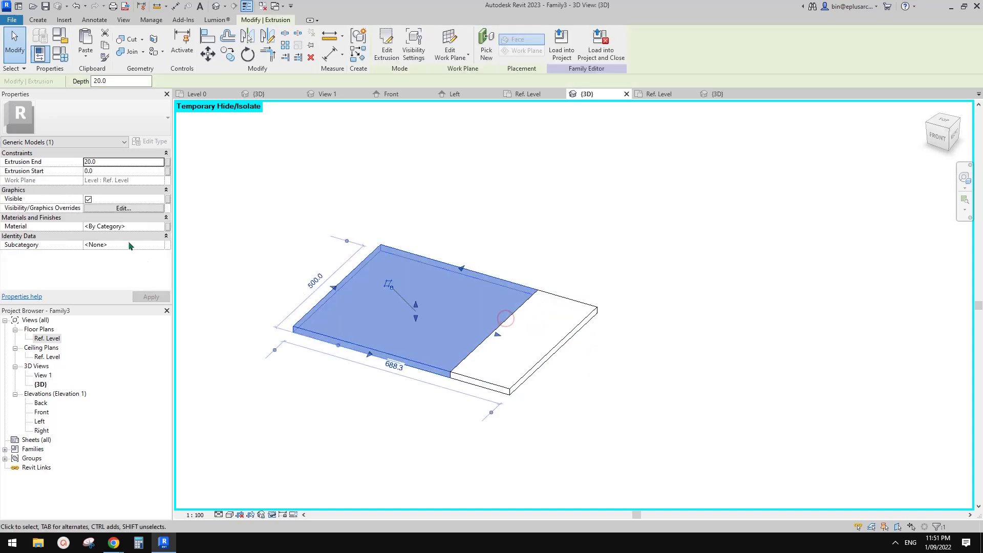
click(542, 340)
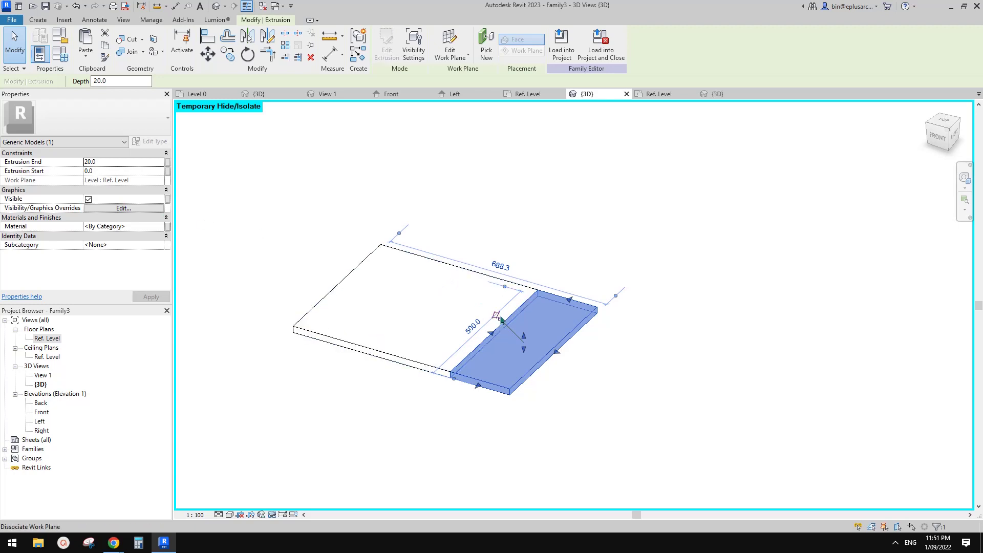
ctrl+click(437, 307)
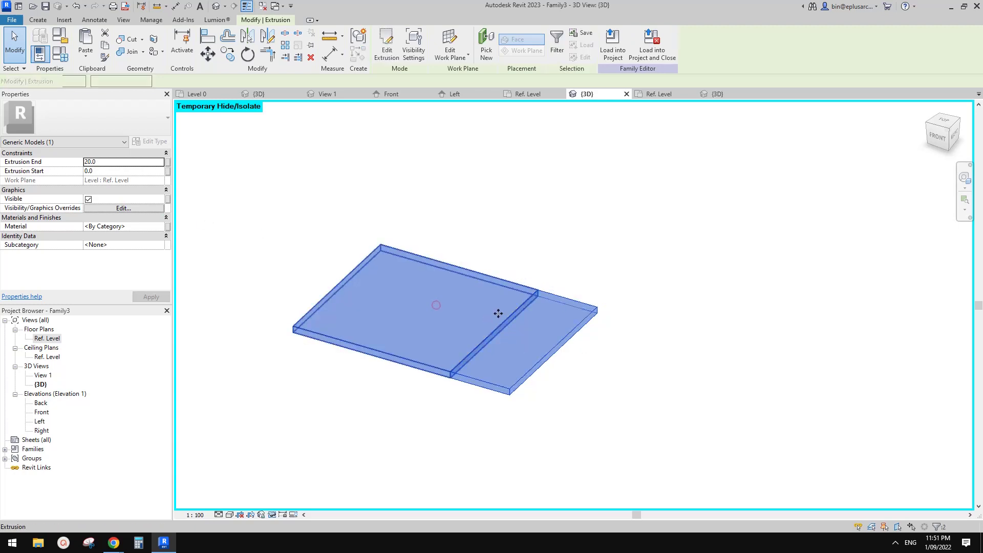
click(167, 199)
click(195, 311)
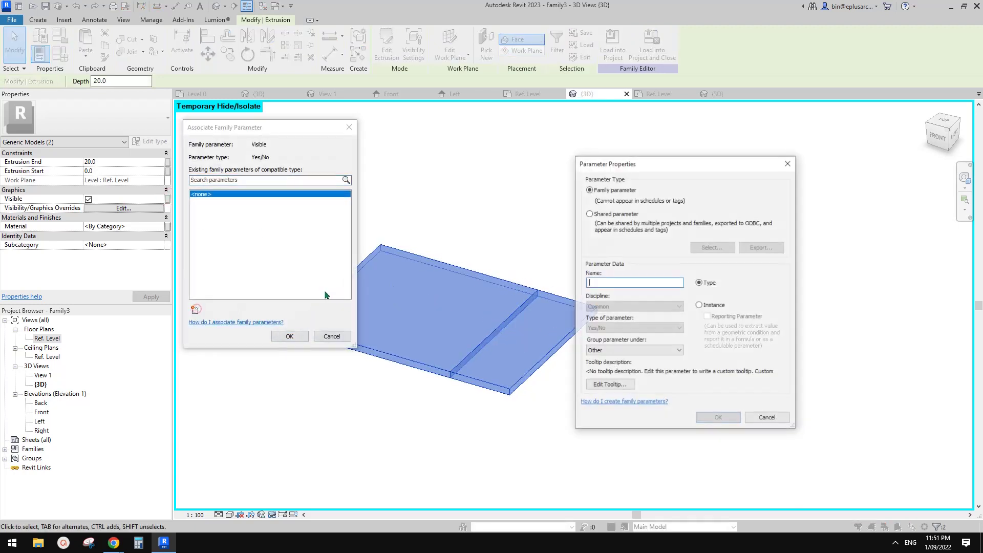
text(vis)
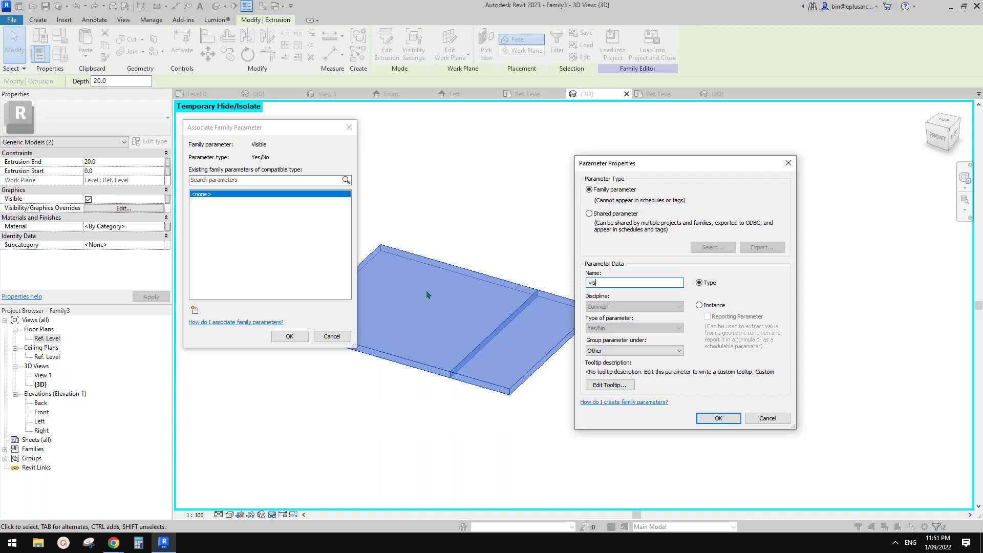
click(719, 418)
key(Return)
click(491, 232)
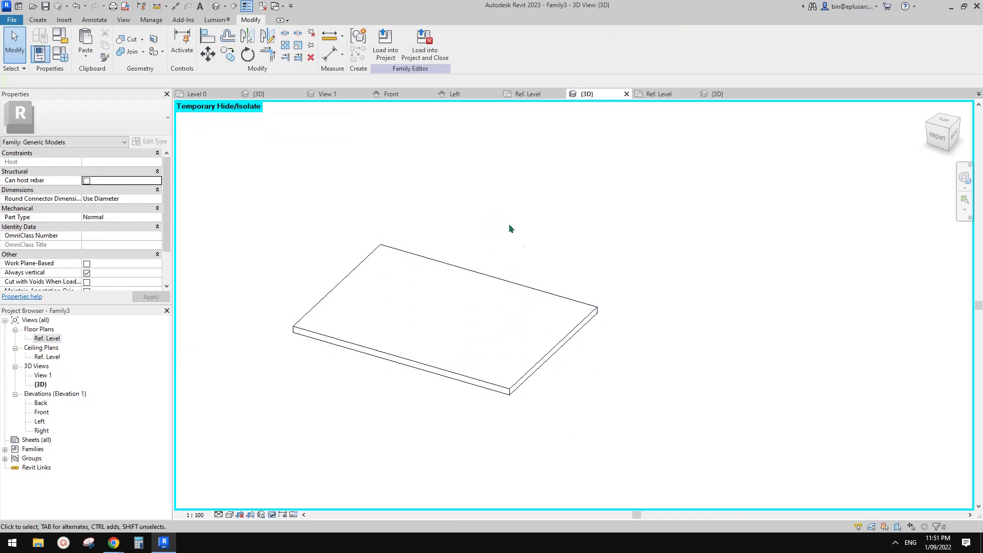
Switch to the Google Docs document in Chrome to consult the PW10Xa and PW8 base plate drawings
mouse_move(120, 541)
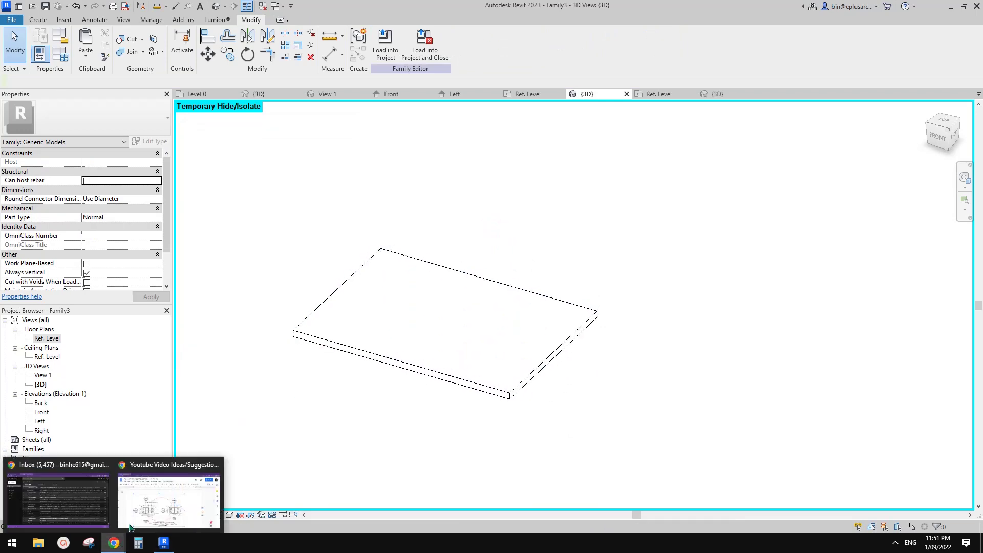
click(154, 508)
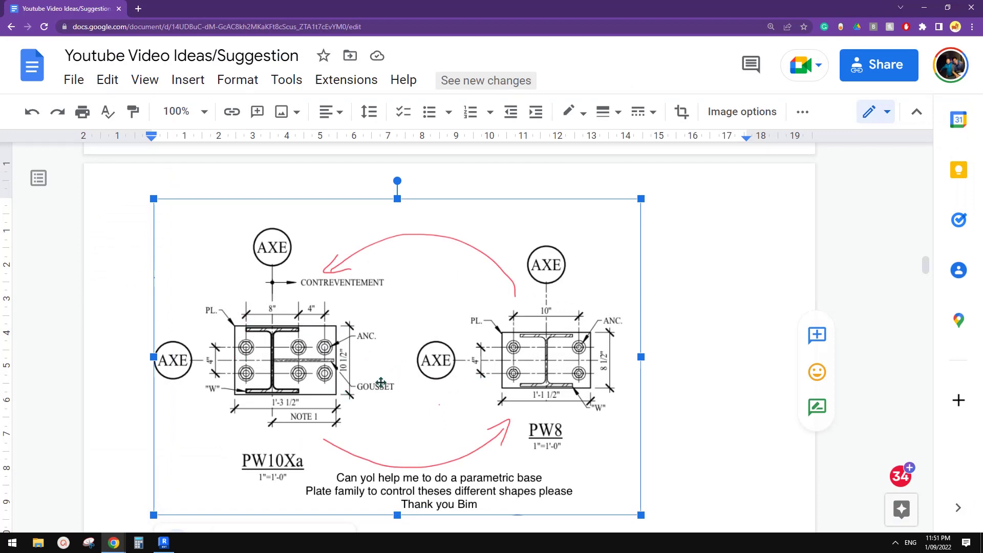
Switch back to Revit and reset the temporary isolation so the whole base plate assembly shows in the 3D view
click(162, 543)
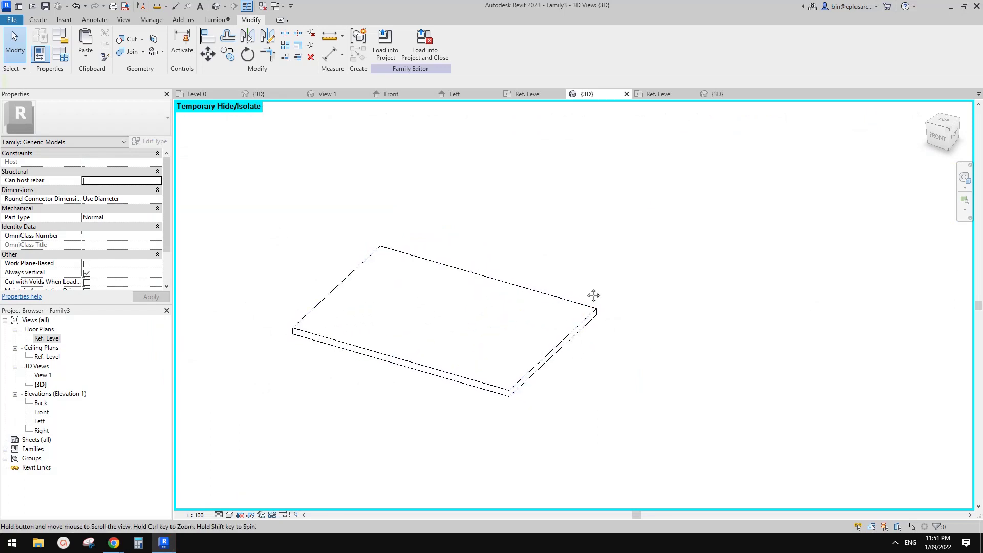
key(h)
key(r)
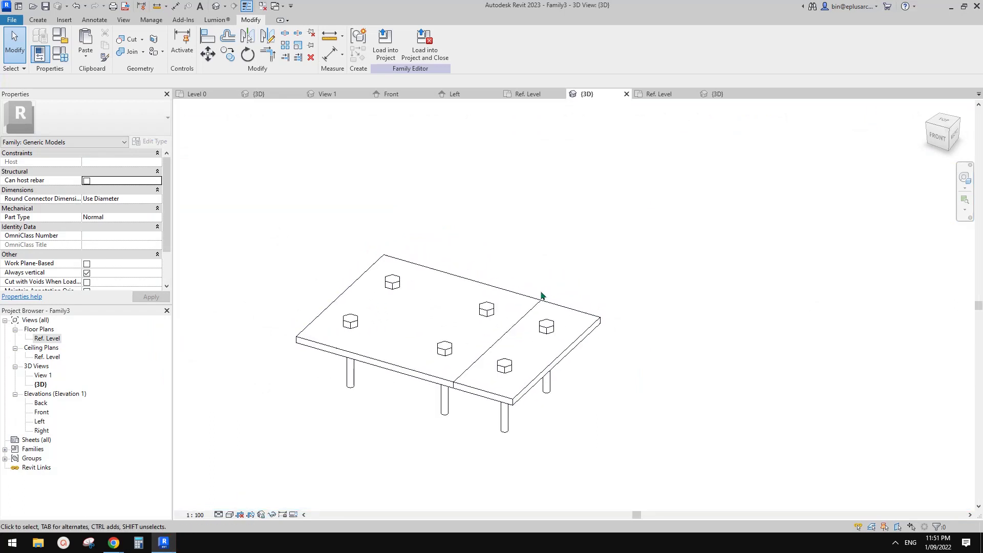
Turn off the vis parameter in the family types and turn on preview visibility in the 3D view
shift+middle_drag(538, 292, 503, 340)
click(60, 53)
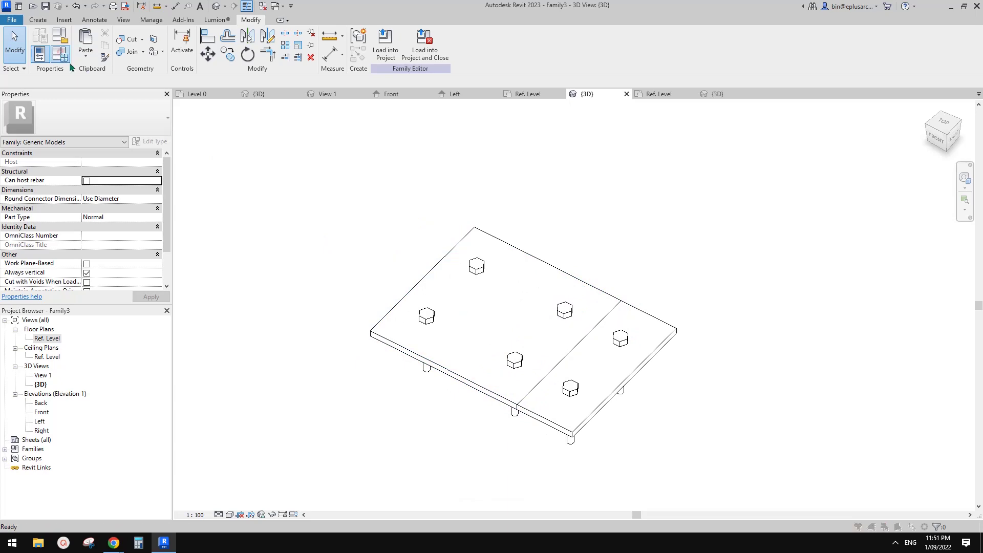
click(164, 283)
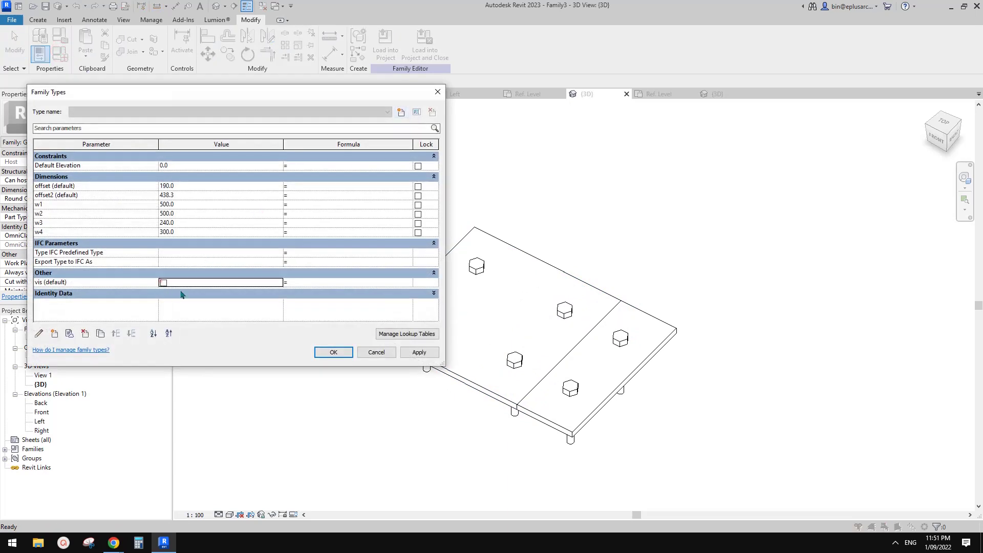
click(418, 352)
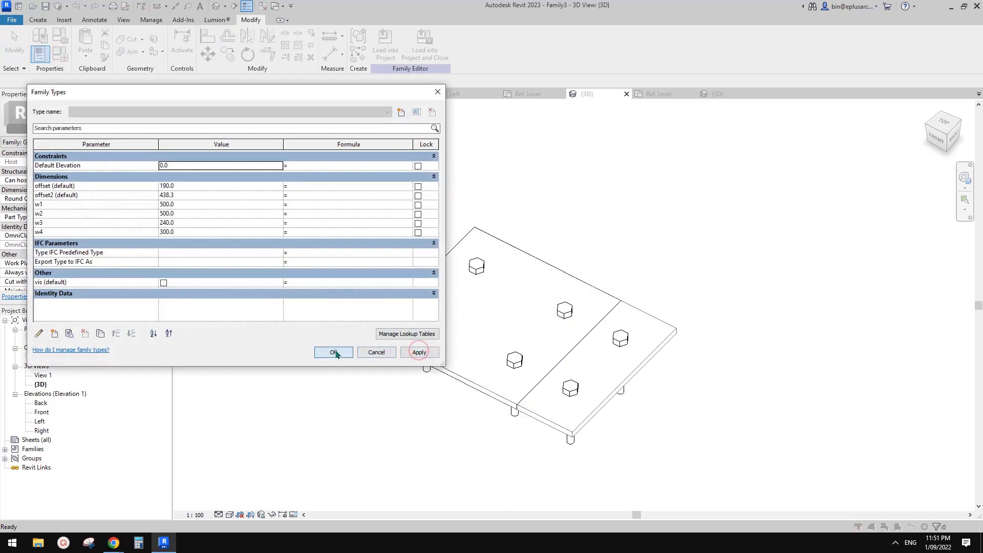
click(332, 352)
click(586, 347)
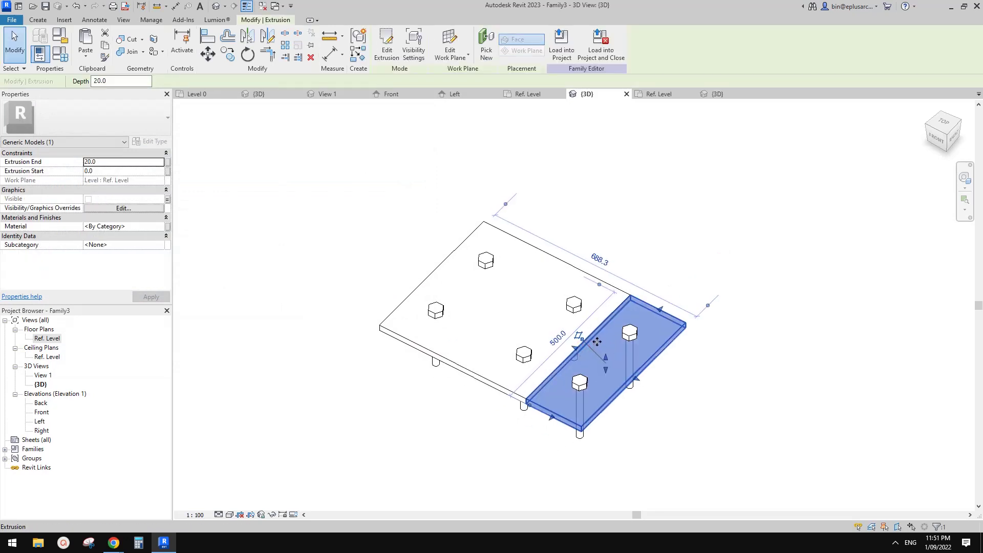
click(293, 515)
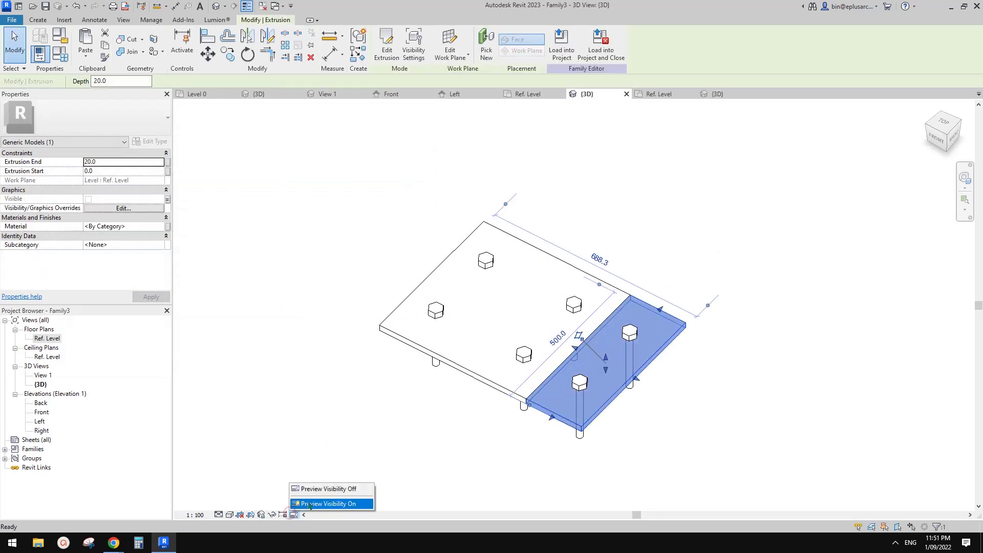
click(329, 504)
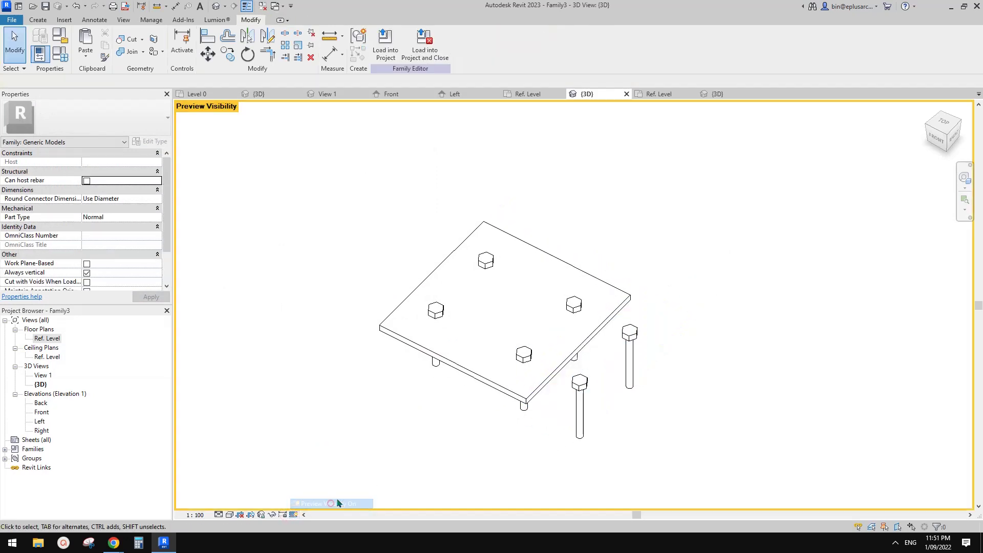
Associate the Visible property of the two outer bolts beyond the square plate with the vis parameter
shift+middle_drag(507, 420, 642, 379)
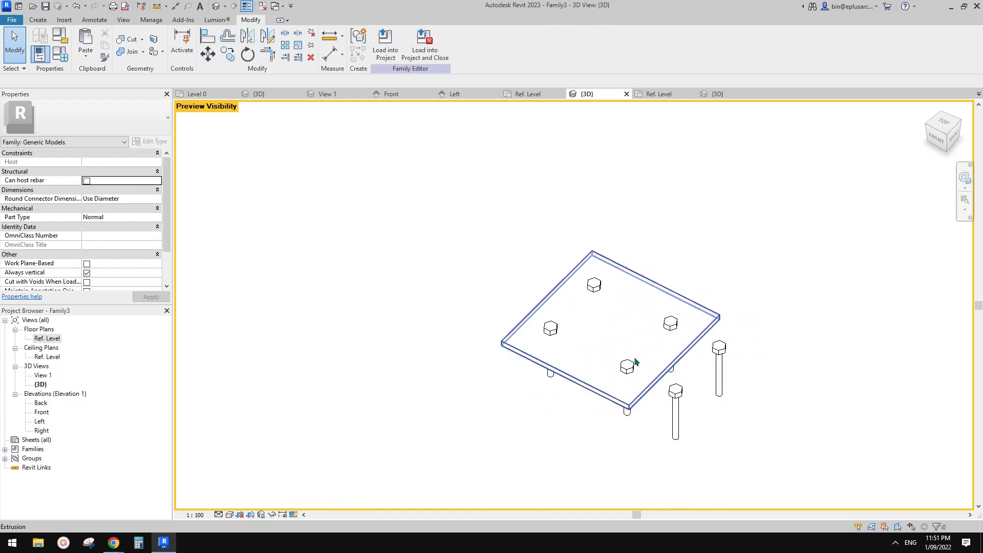
click(675, 410)
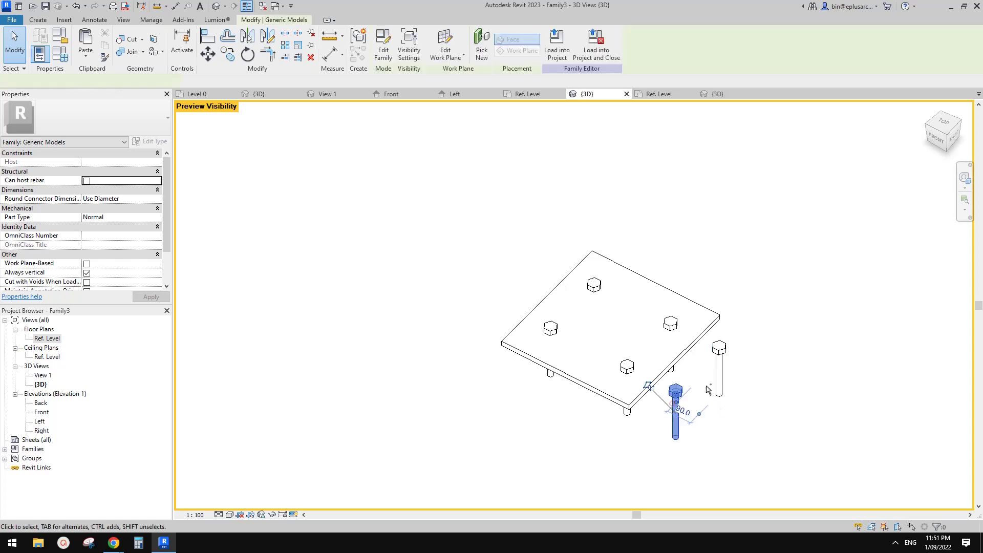
ctrl+click(719, 369)
click(159, 208)
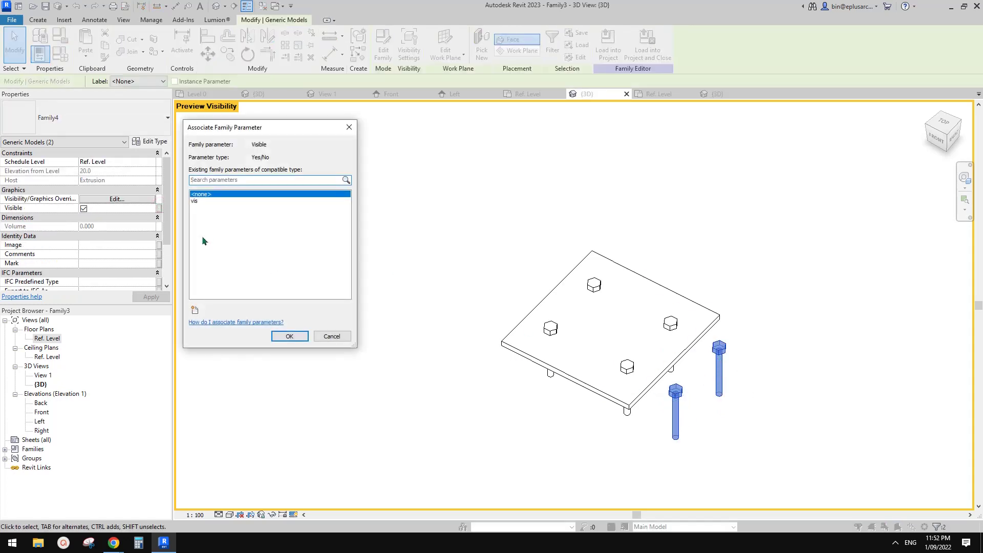
click(200, 202)
click(290, 336)
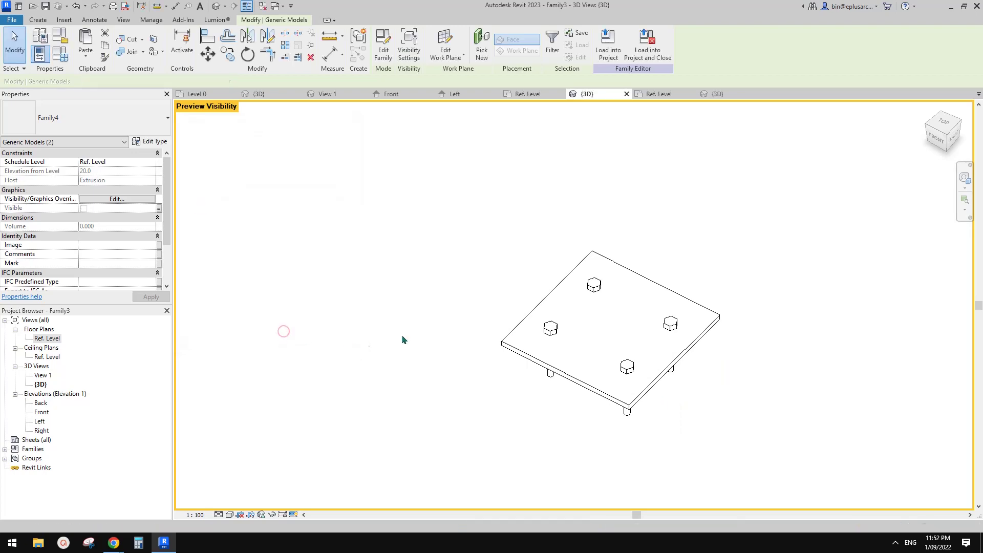
click(446, 281)
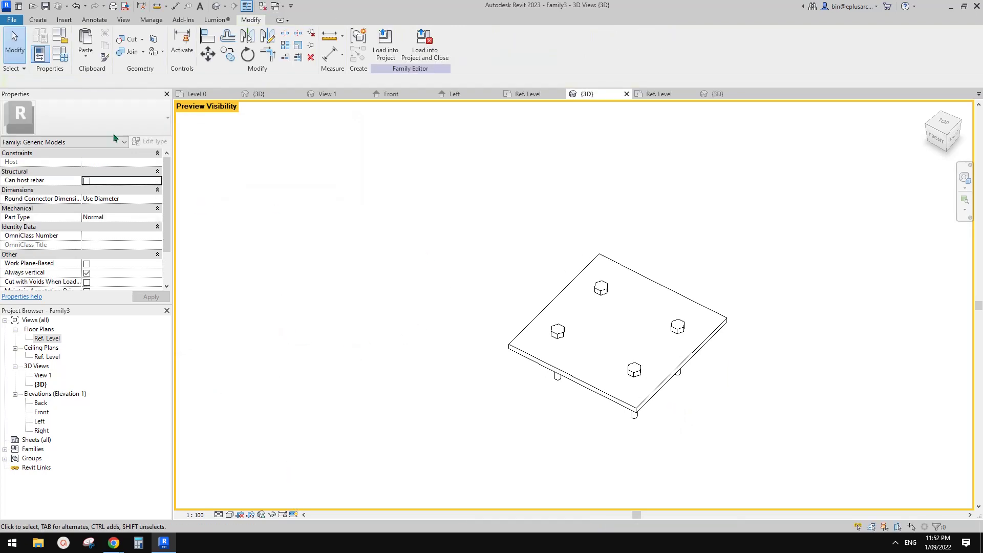
Turn the vis parameter back on in the family types and apply it
click(63, 60)
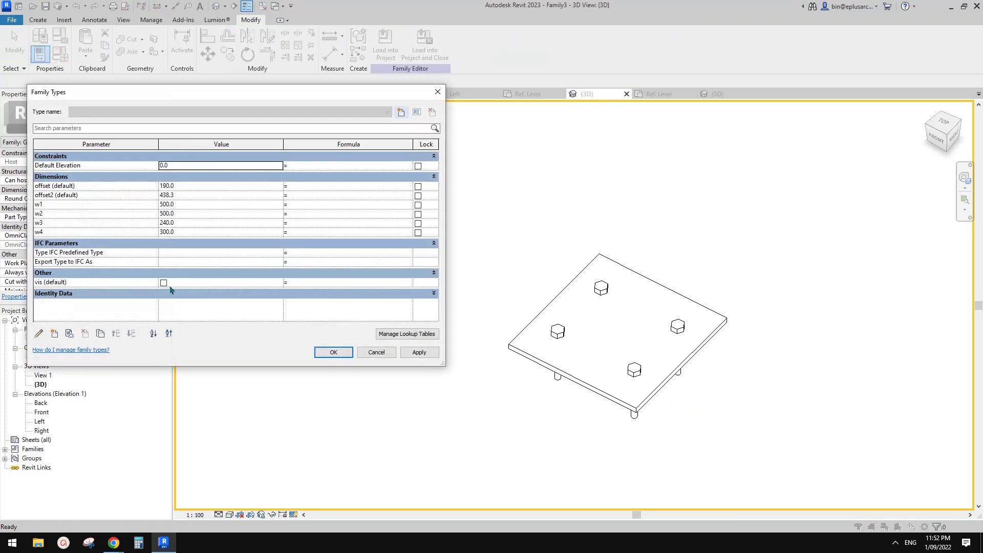
click(164, 283)
click(418, 352)
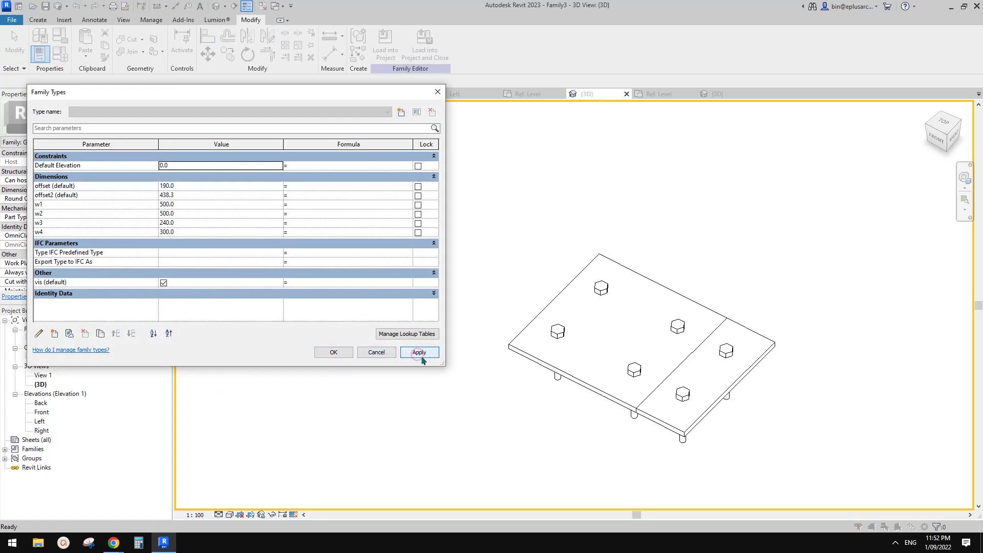
click(334, 352)
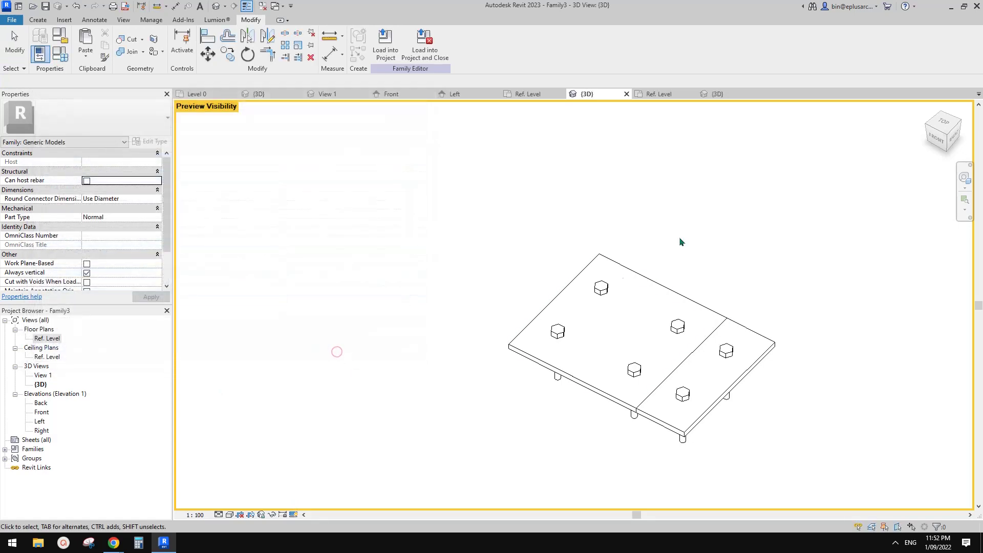
Associate the Visible property of the original square plate with a new Yes/No instance parameter named vis option 1
click(657, 342)
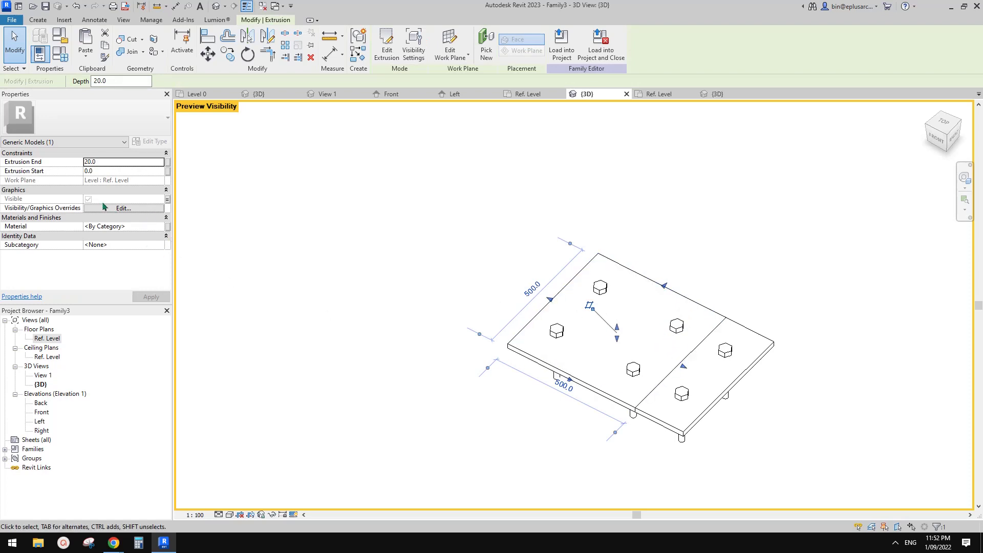
scroll(748, 366, down, 1)
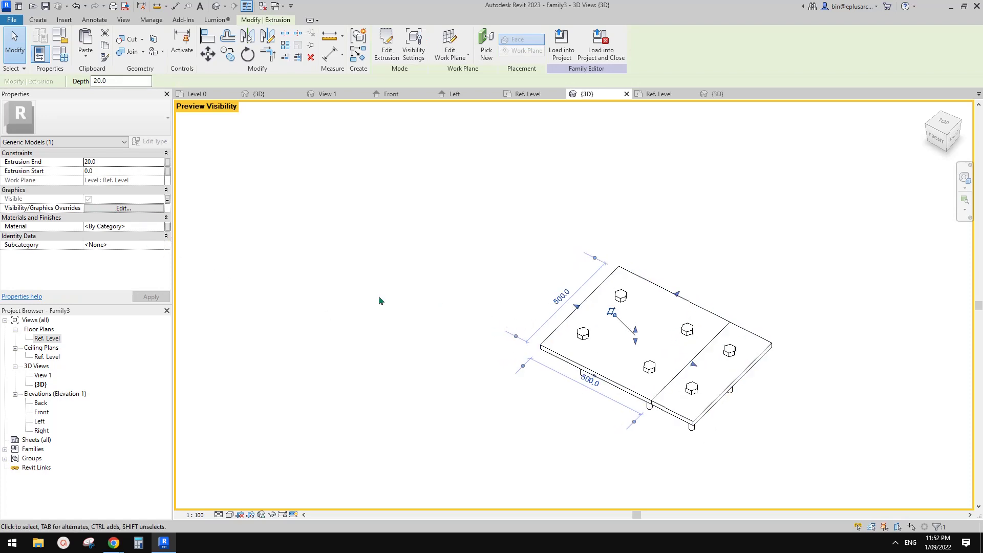
click(469, 274)
click(599, 349)
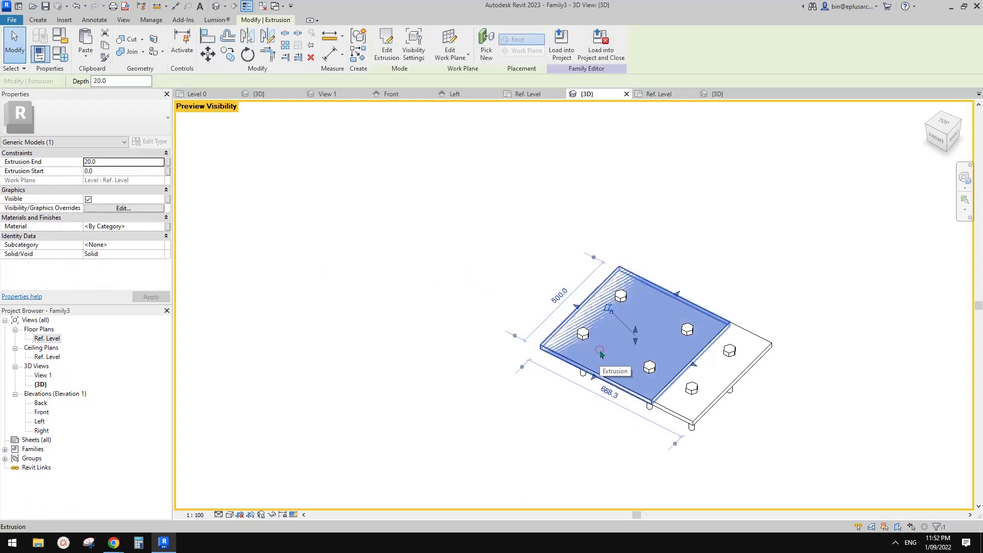
click(168, 199)
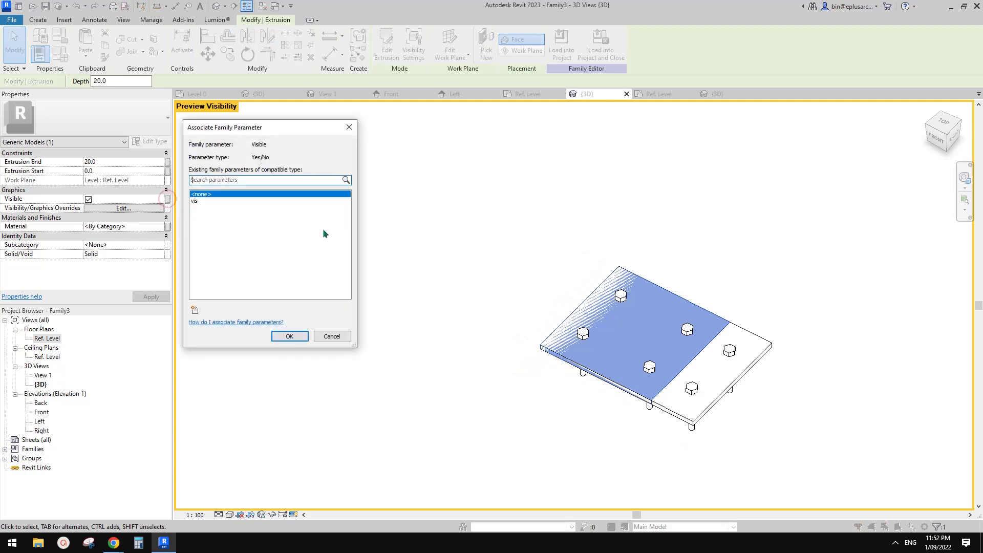
click(195, 310)
text(vi)
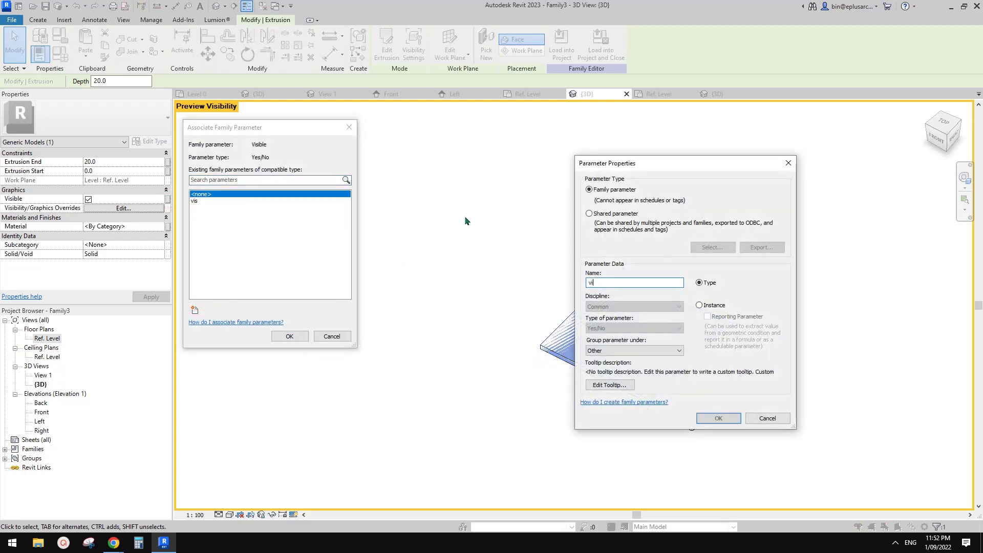
text(s sqare)
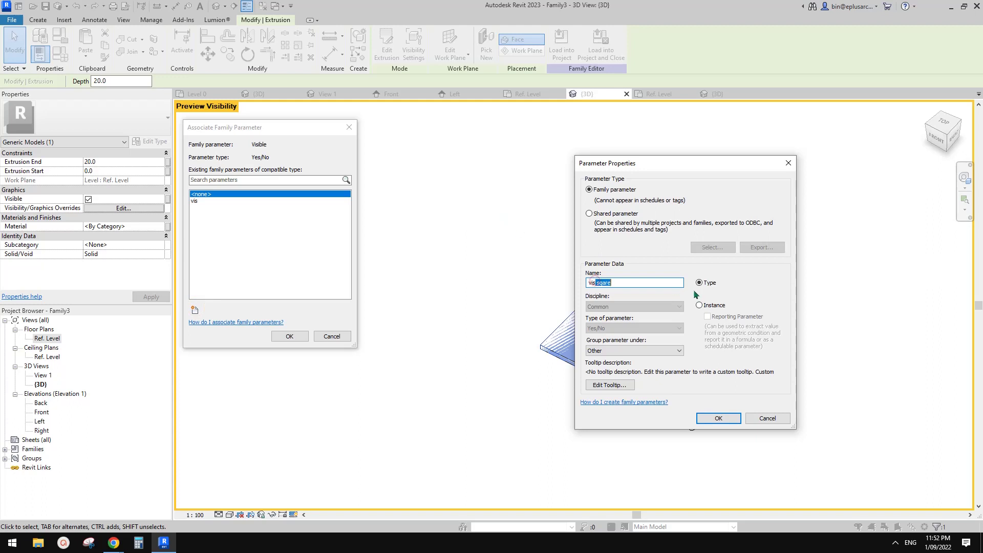
text(o)
key(BackSpace)
click(718, 418)
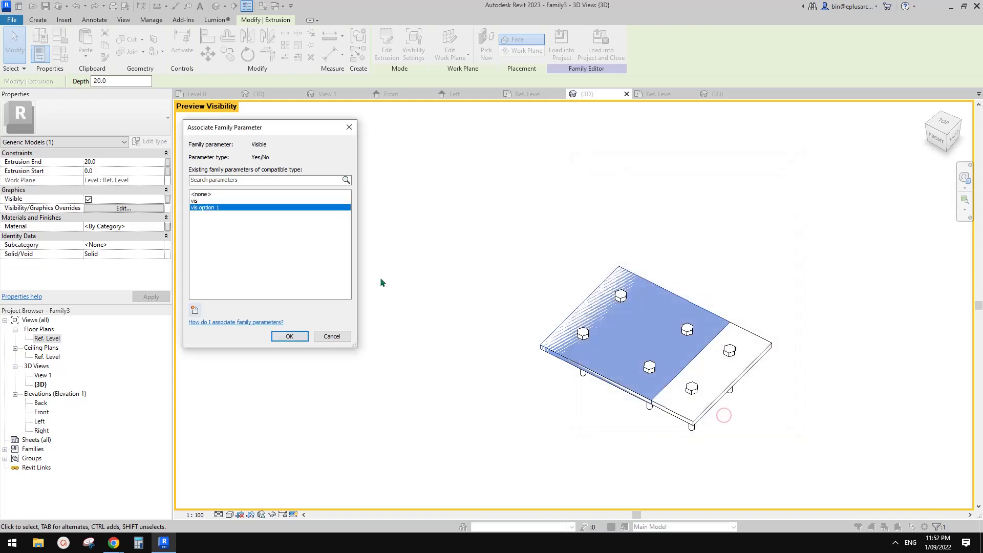
click(289, 336)
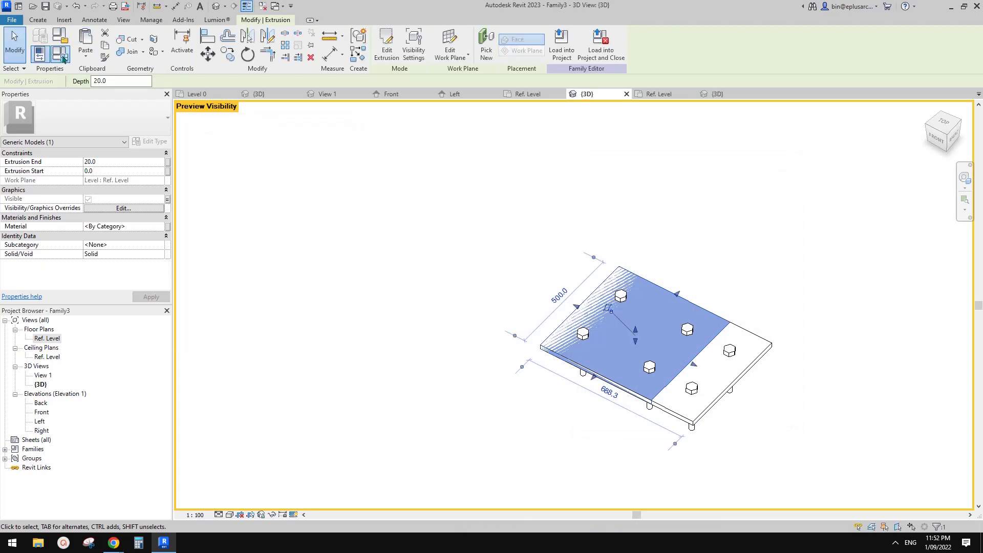
Rename the vis parameter as vis option 2 in the family types
click(61, 53)
scroll(67, 225, down, 1)
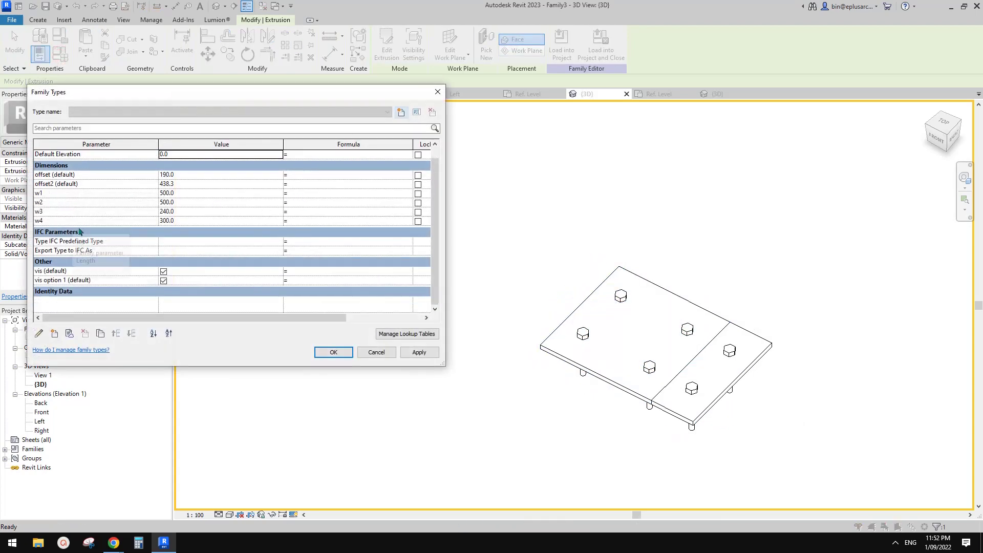
click(56, 271)
click(39, 334)
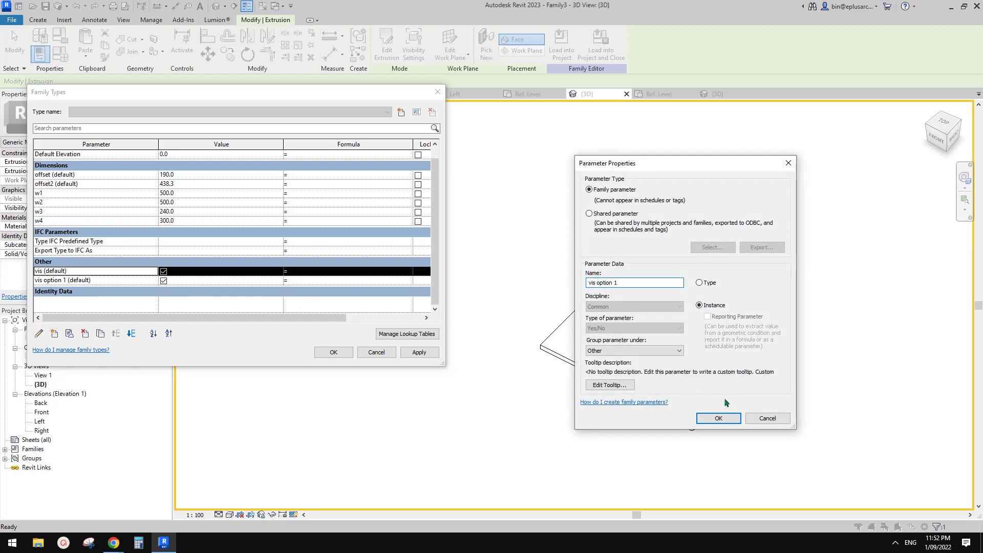
click(719, 418)
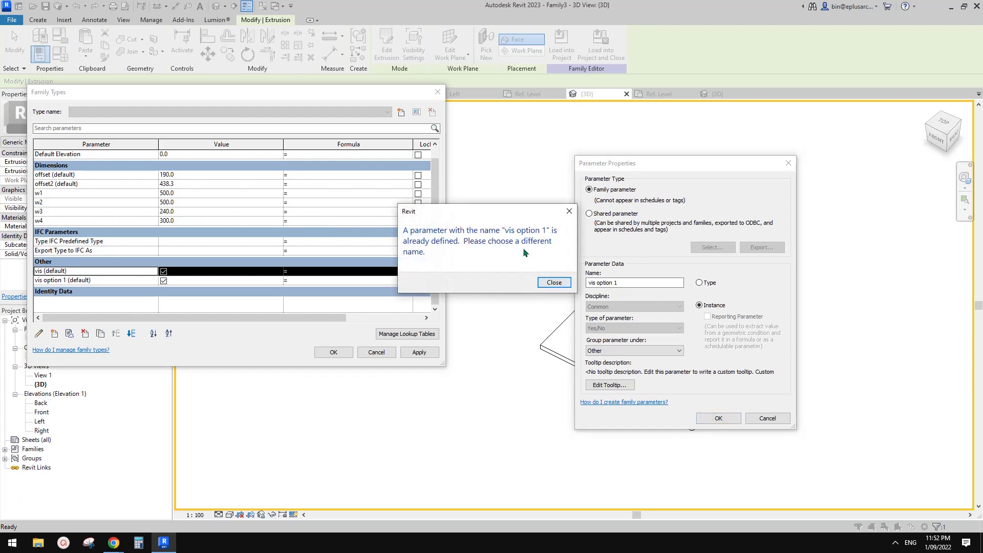
click(554, 281)
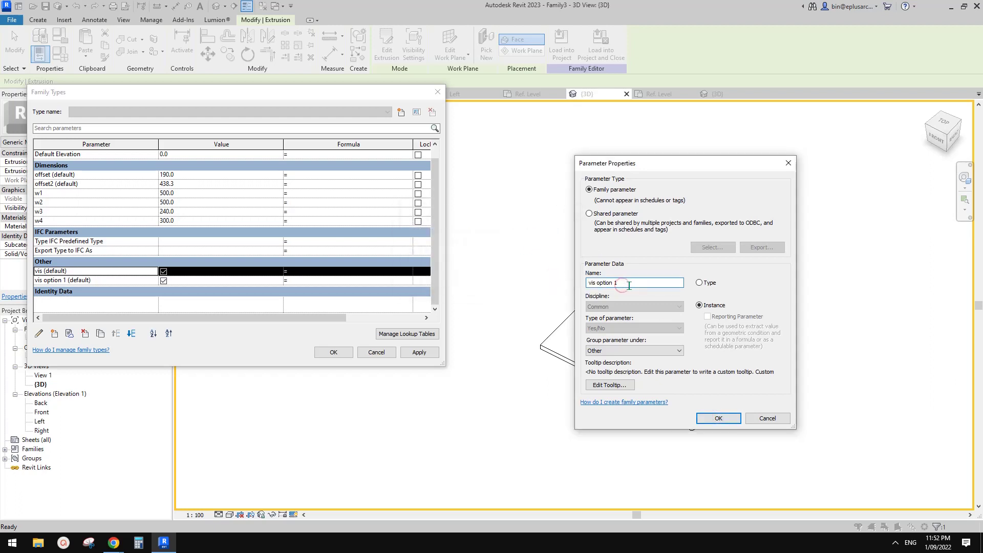
click(717, 418)
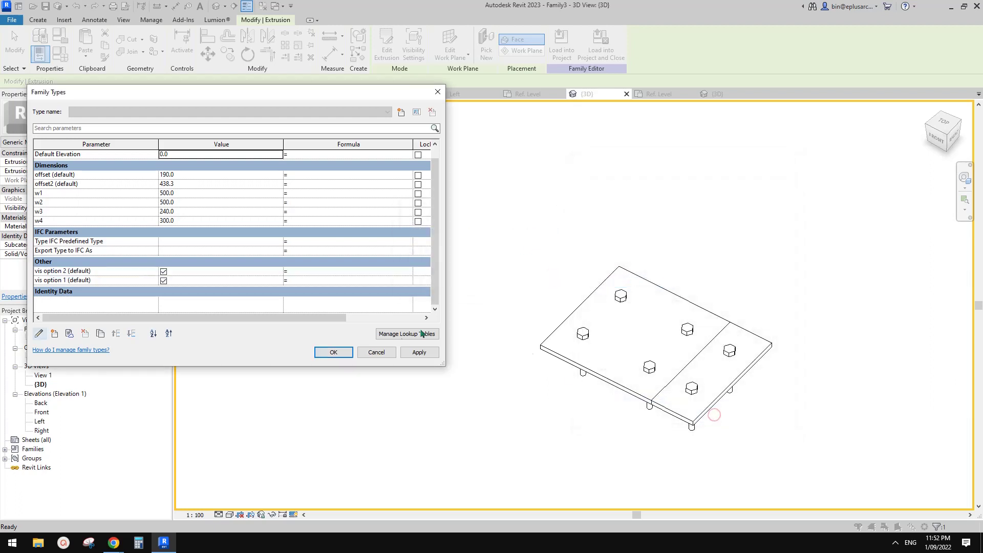
Give vis option 2 the formula not(vis option 1) and accept the family types
click(314, 271)
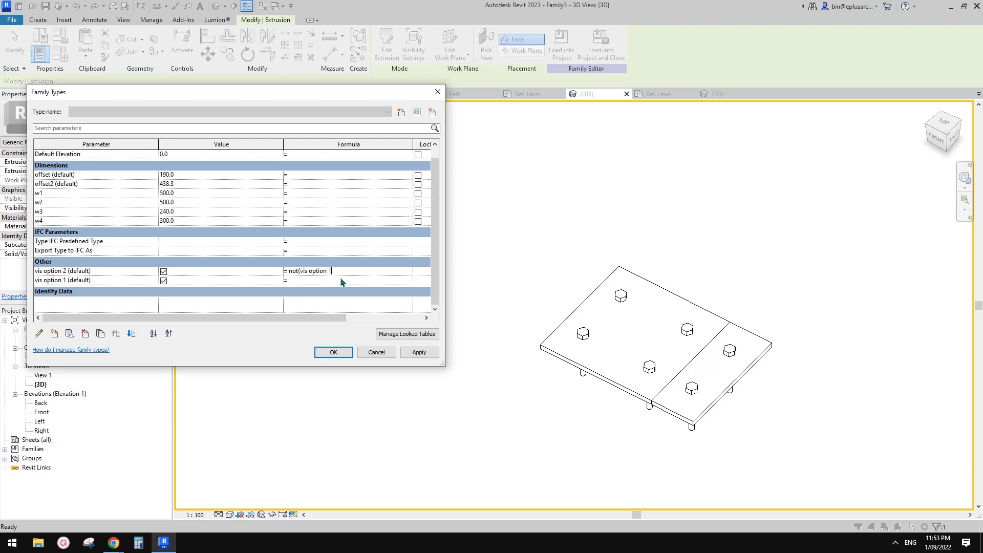
click(341, 353)
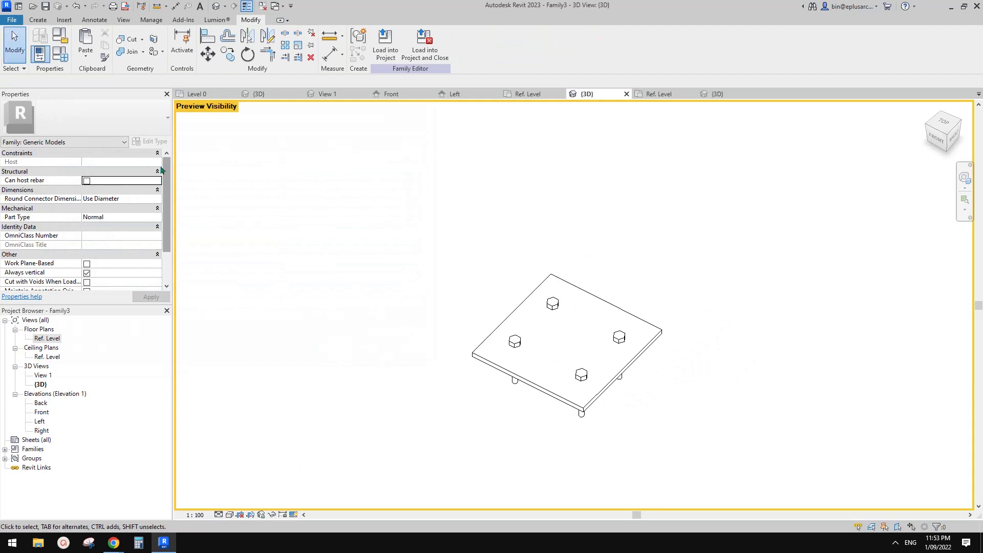
Test the two plate options by turning vis option 1 off and back on, applying each state
click(60, 34)
click(164, 292)
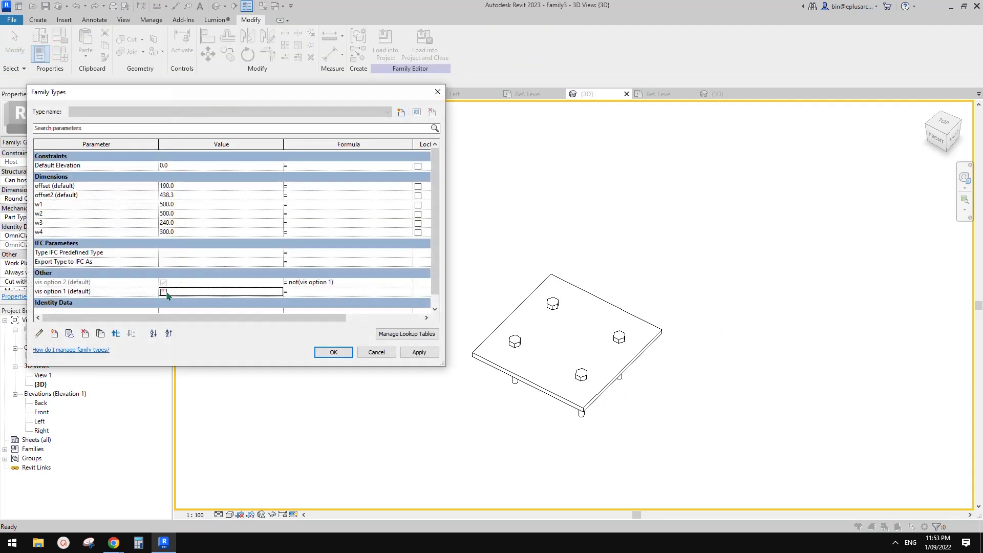
click(419, 352)
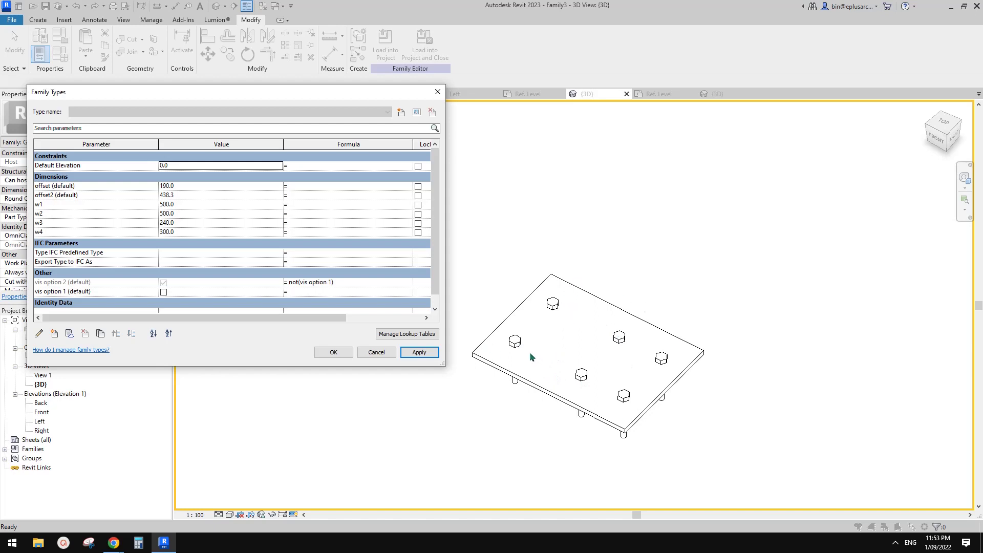
click(163, 293)
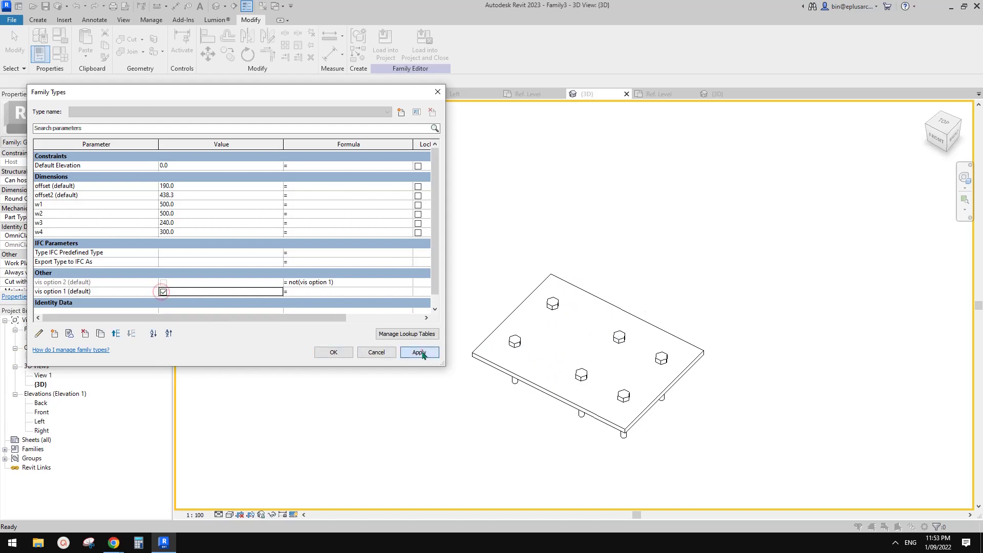
click(419, 352)
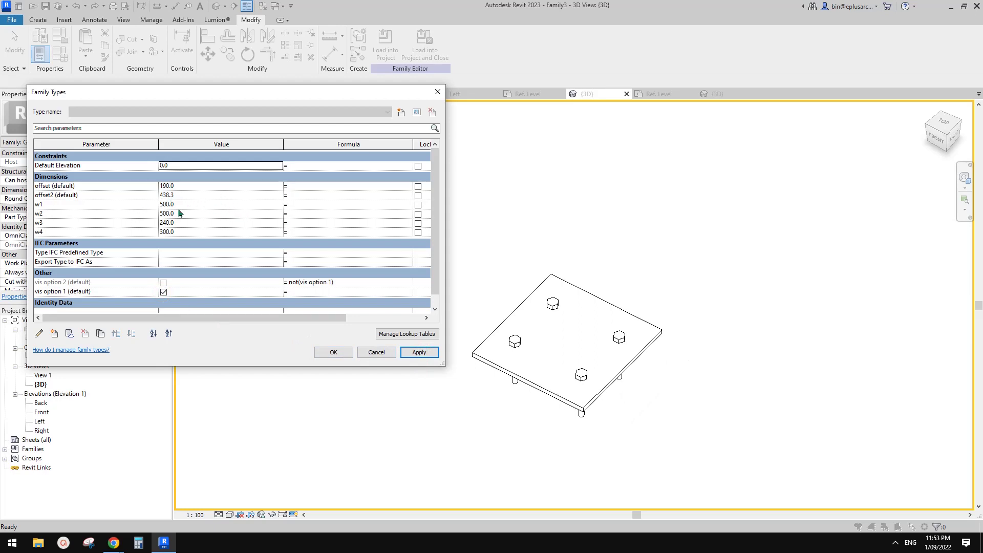
Set the bolt spacing parameters w3 and w4 to 270 in the family types, applying each change
click(190, 224)
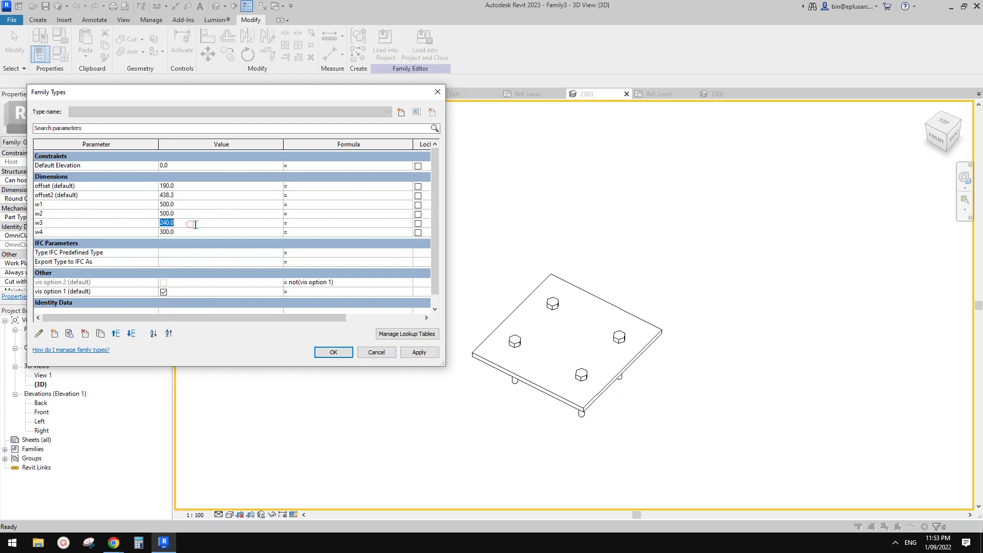
click(419, 352)
click(183, 231)
text(270)
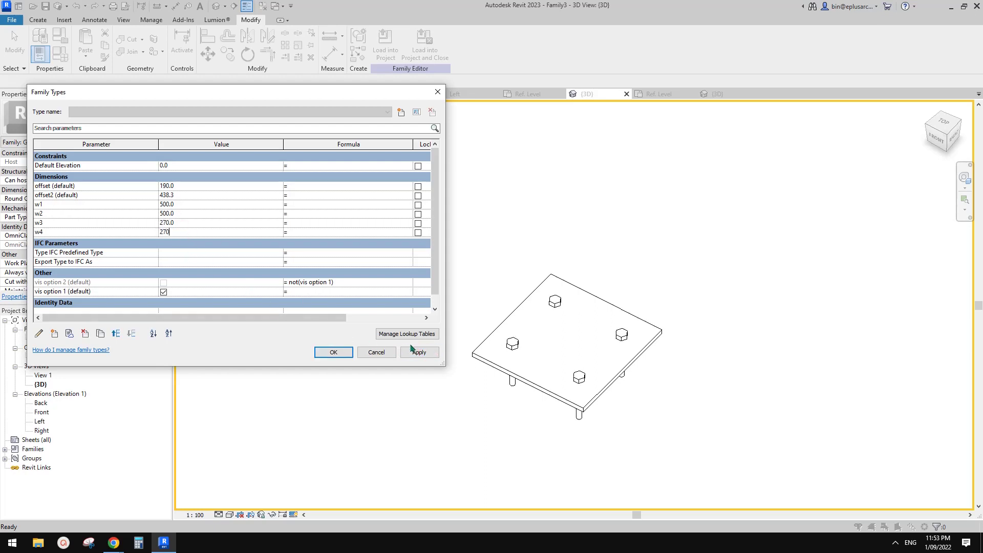
click(413, 350)
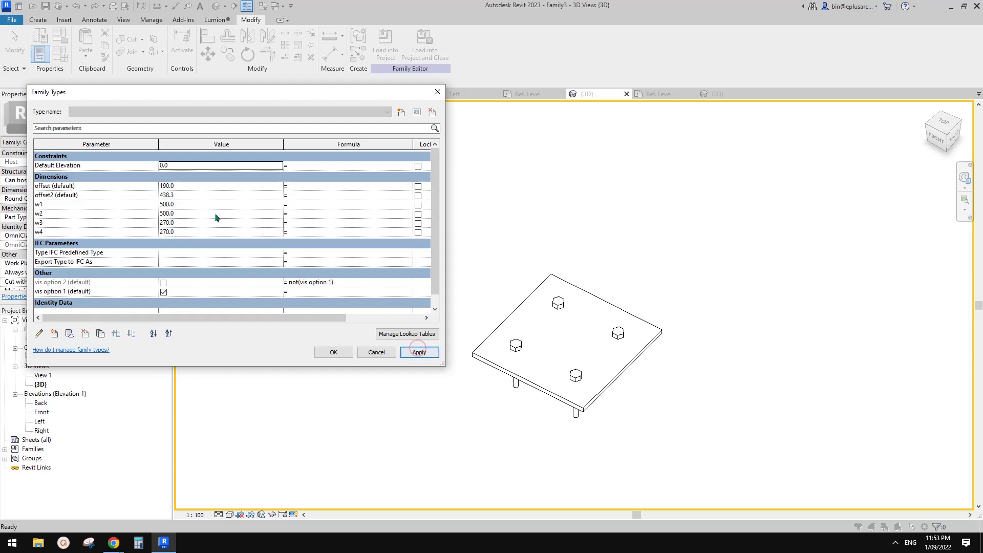
Set the plate width parameters w2 and w1 to 450, applying each change
click(190, 214)
text(450)
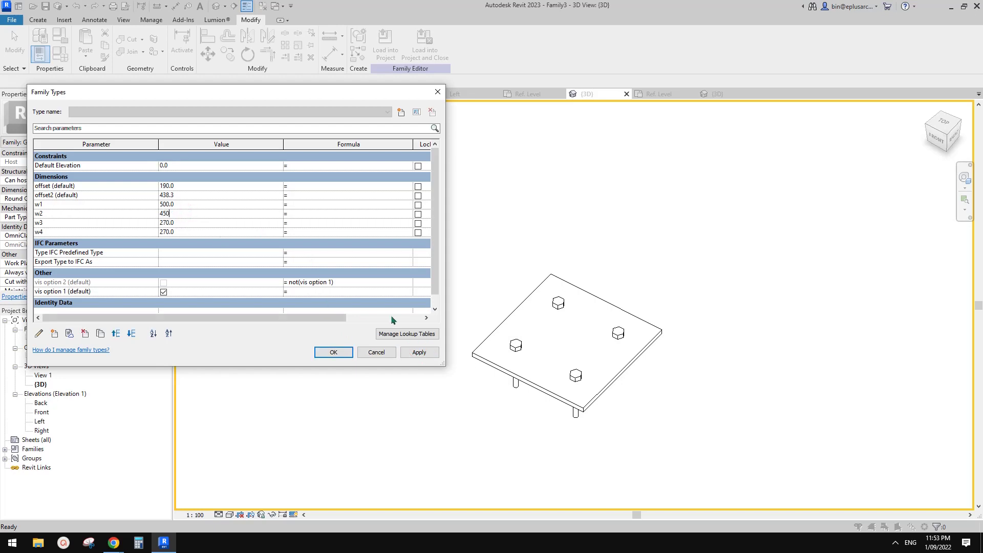
click(419, 352)
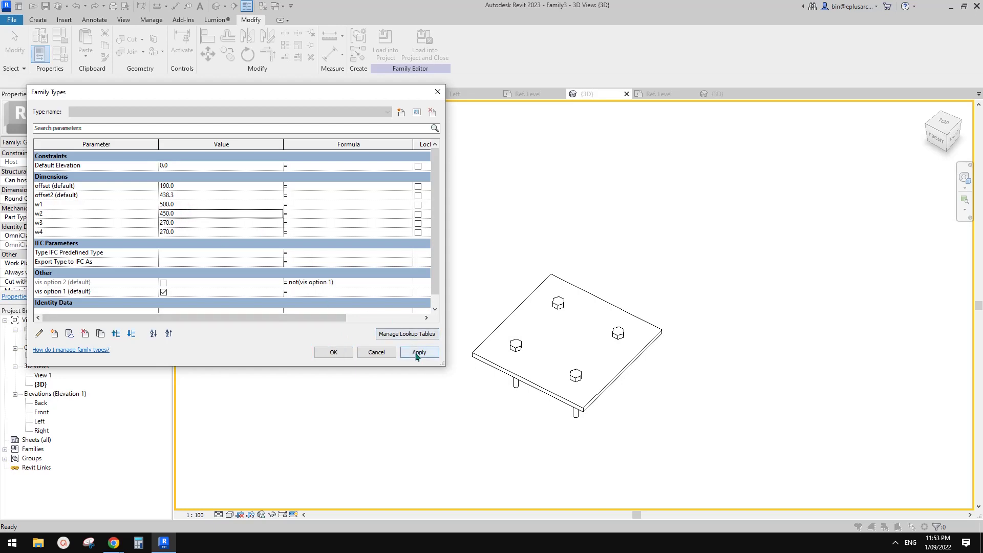
click(190, 205)
text(450)
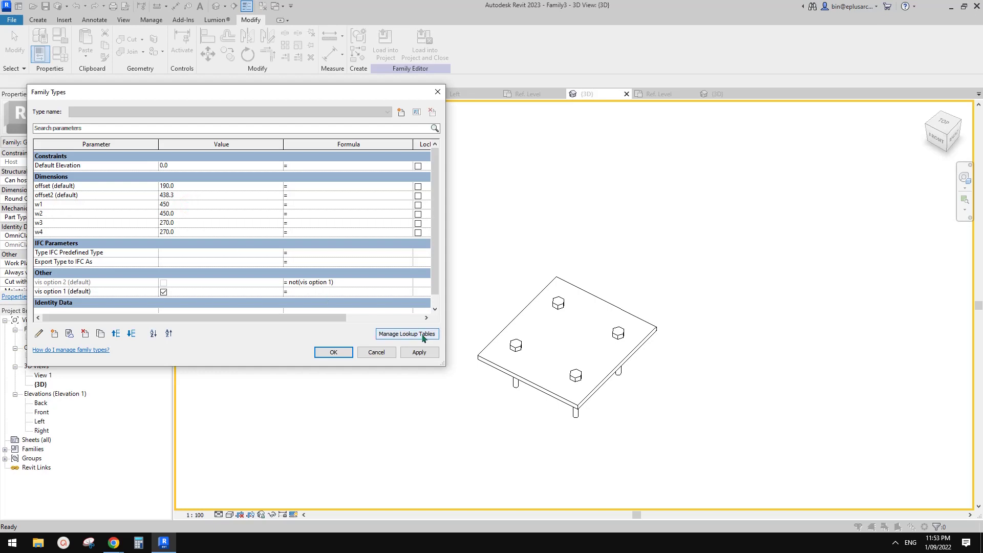
click(420, 352)
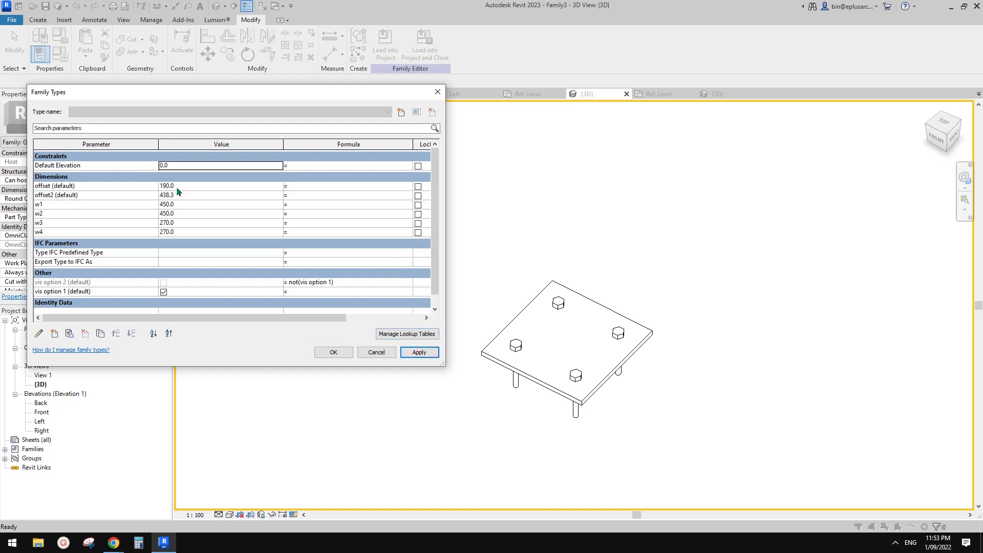
Turn off vis option 1 to show the extended plate and set offset to 150, applying each change
click(162, 292)
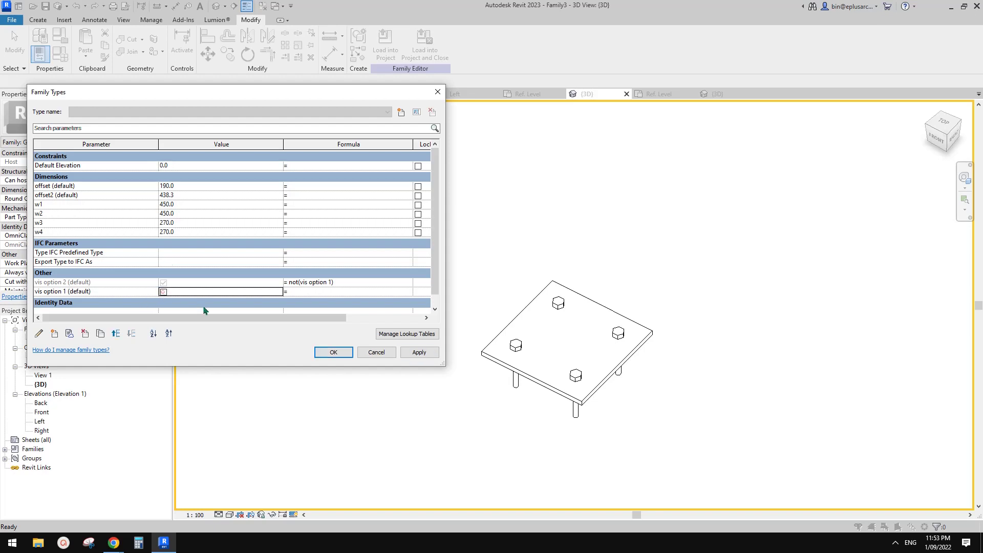
click(419, 352)
click(189, 185)
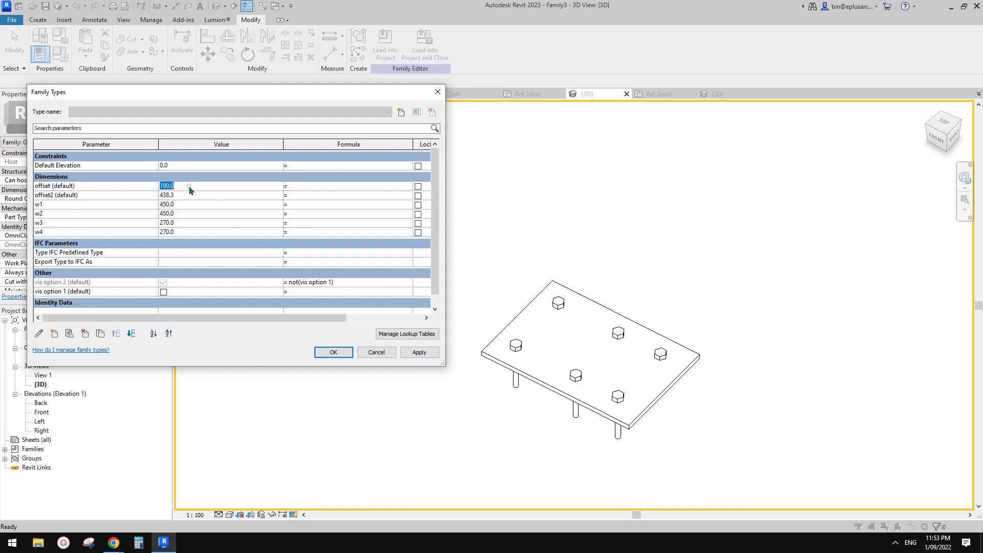
text(150)
click(419, 352)
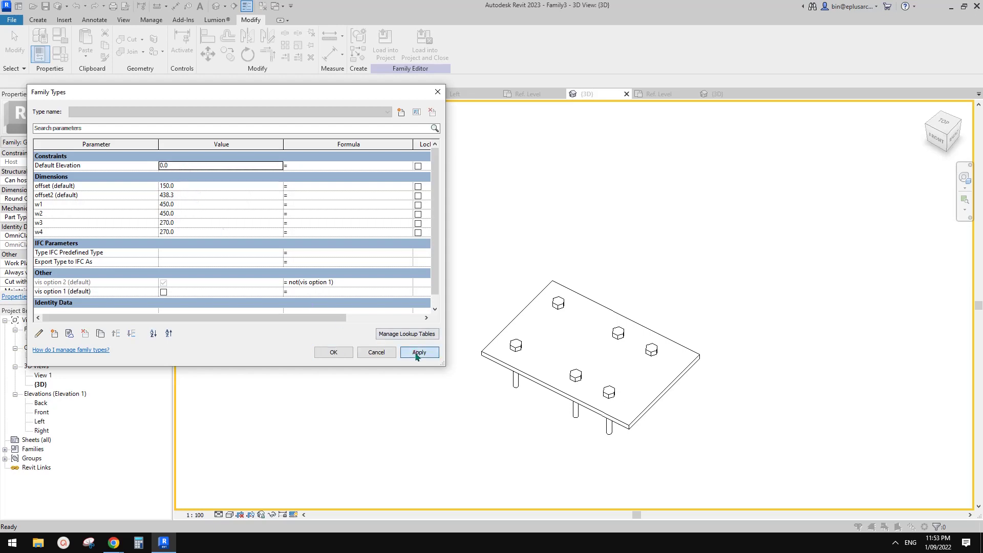
Test offset2 at 330, set it to 360, and accept the family types
click(186, 195)
text(4)
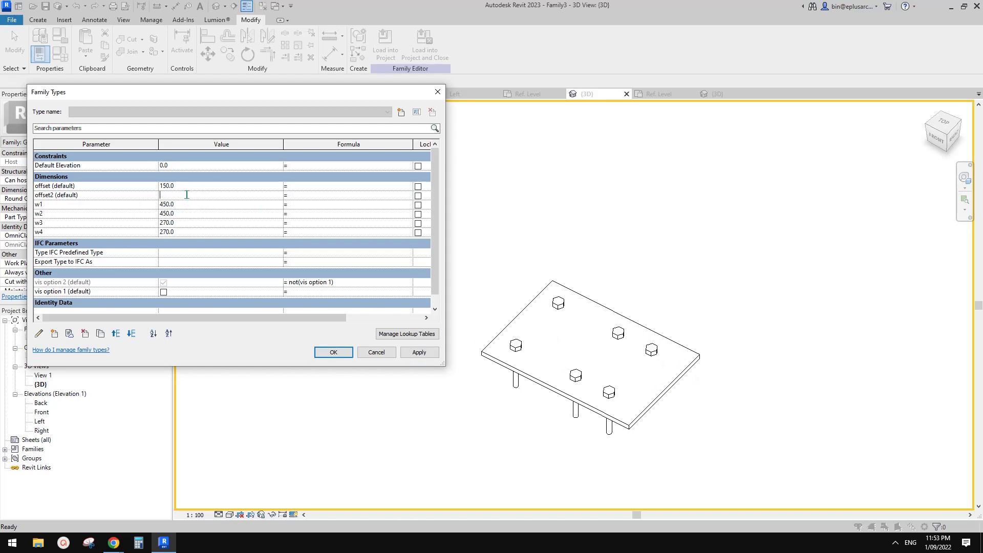
click(421, 352)
click(188, 195)
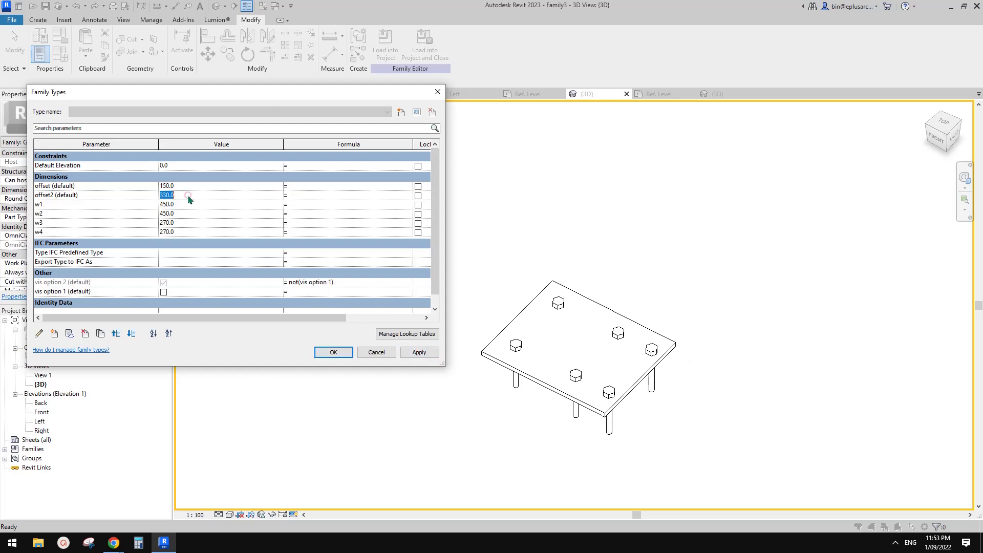
text(360)
click(421, 352)
click(333, 353)
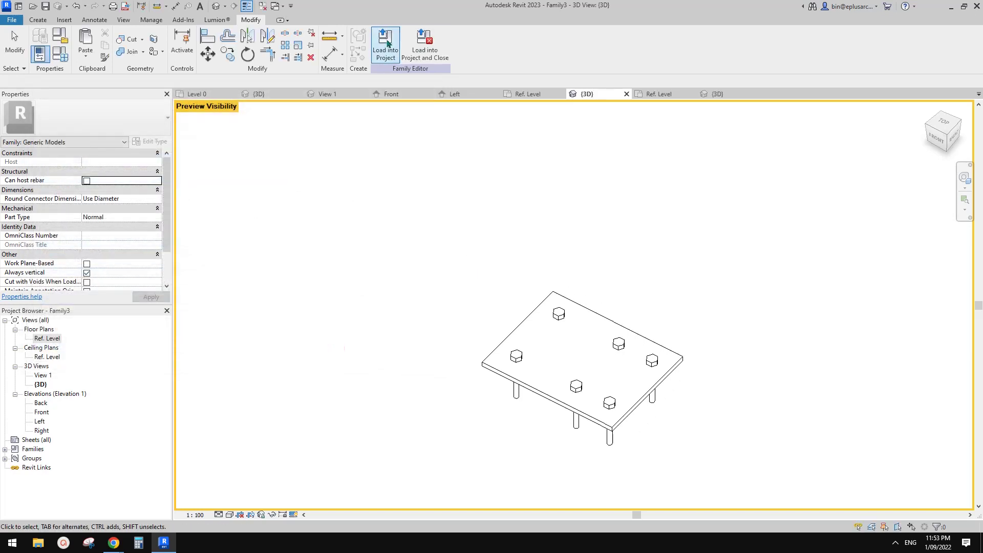
Load the base plate family into Project2 only
click(386, 44)
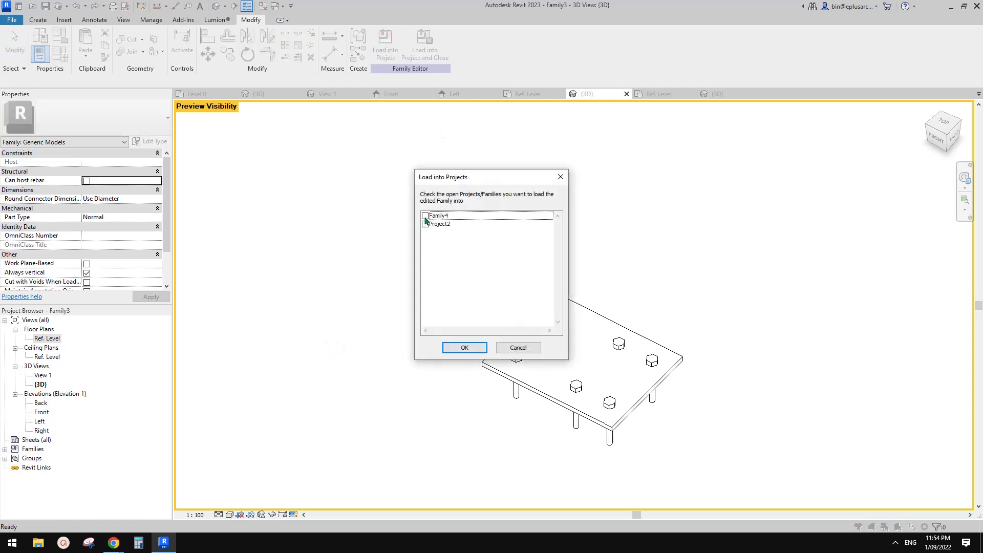
click(425, 224)
click(464, 347)
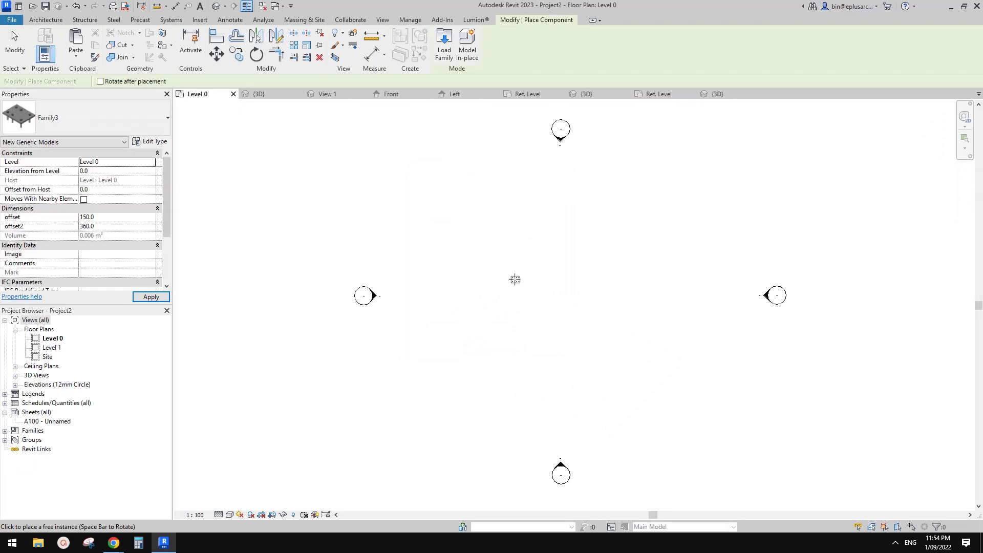
Place one instance of the base plate family beside the steel column in the project's 3D view
click(216, 6)
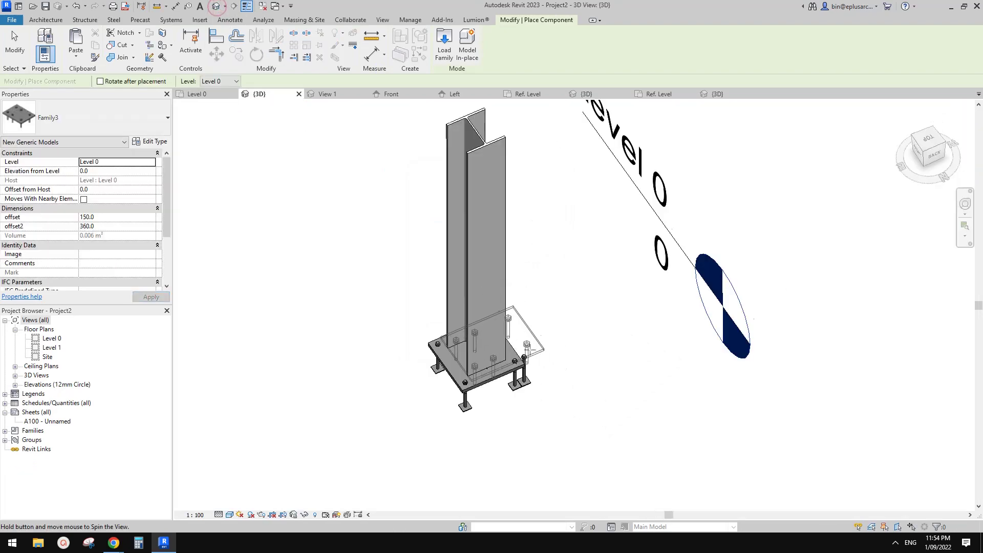
scroll(526, 364, down, 1)
click(574, 376)
key(Escape)
key(Escape)
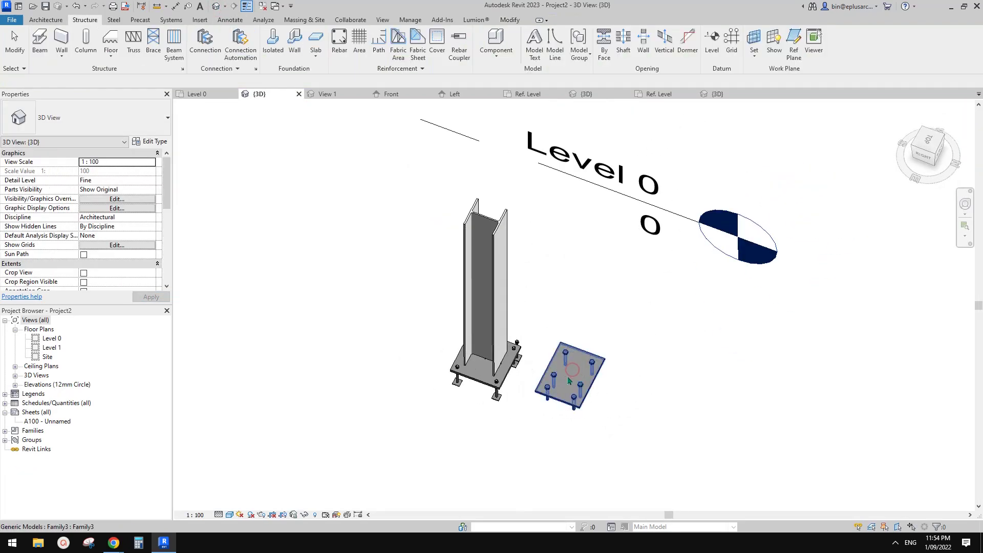
Open the placed plate's family for editing and make it Work Plane-Based
click(571, 374)
mouse_move(571, 373)
shift+middle_down()
mouse_move(644, 275)
mouse_move(406, 333)
shift+middle_up()
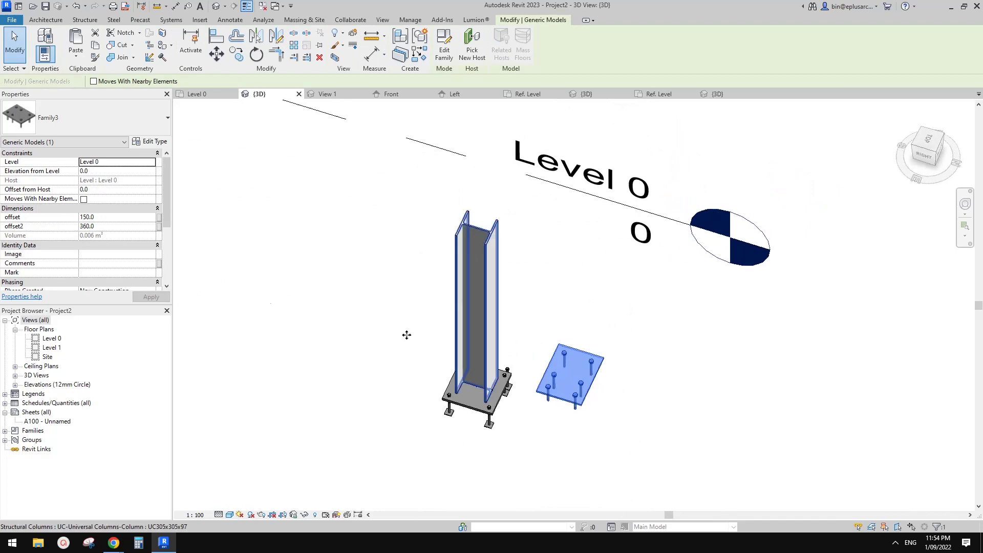
scroll(128, 271, down, 3)
shift+middle_drag(384, 270, 446, 308)
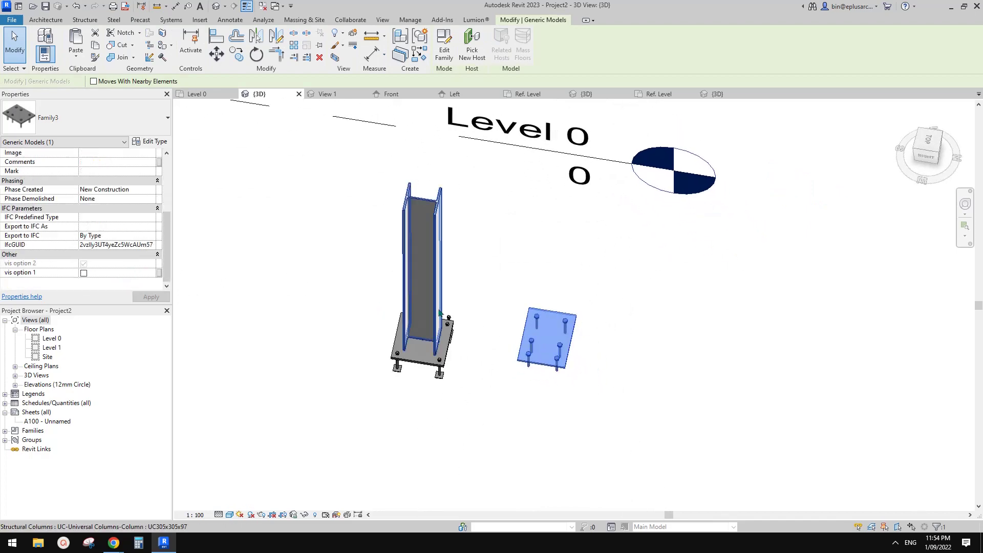
scroll(450, 309, up, 1)
click(441, 50)
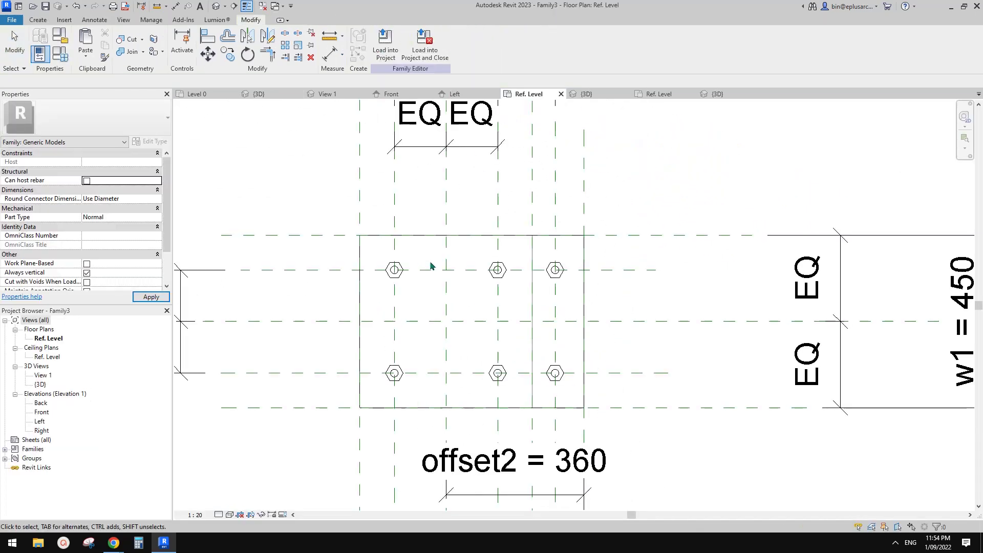
scroll(109, 253, down, 2)
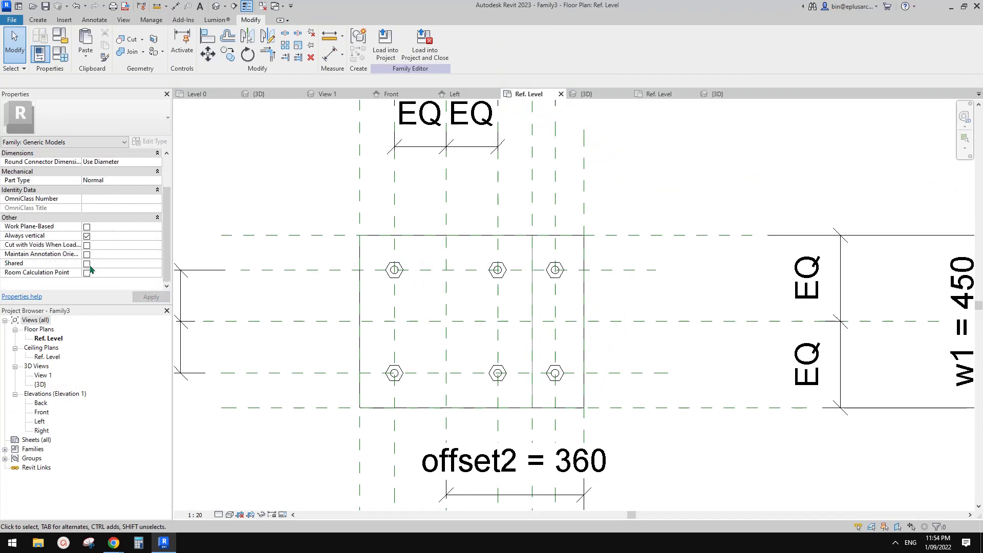
click(87, 226)
Reload the edited family into Project2, overwriting the existing version without its parameter values
click(385, 43)
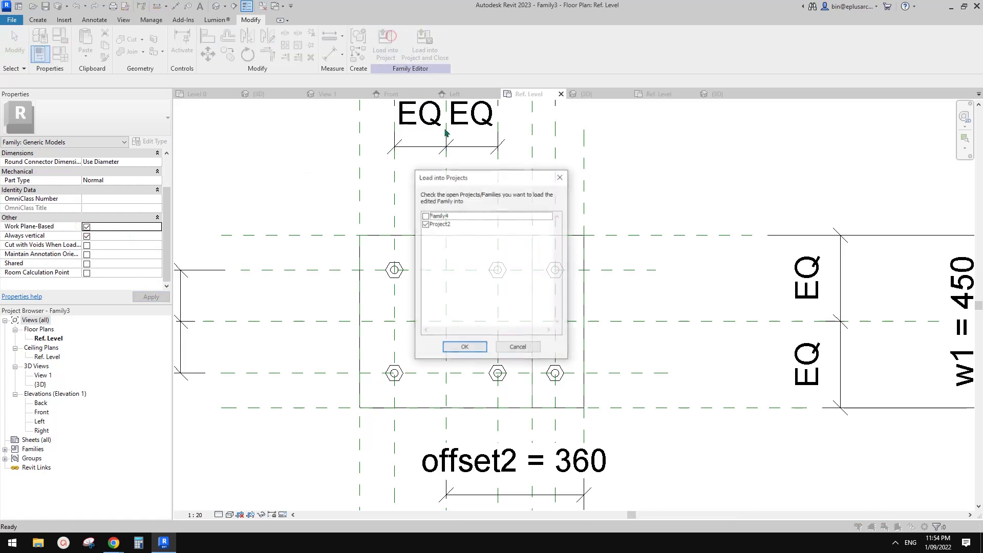
click(453, 348)
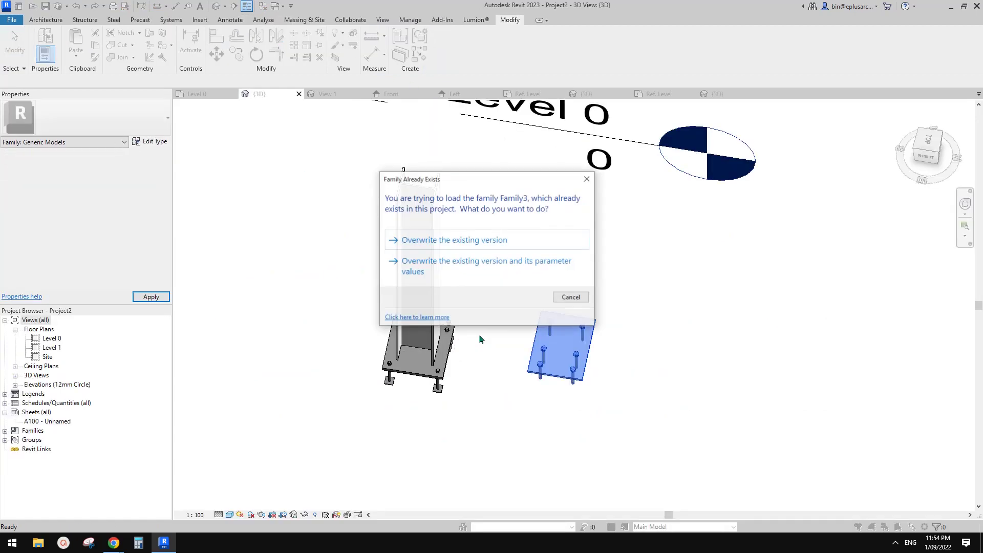
click(458, 245)
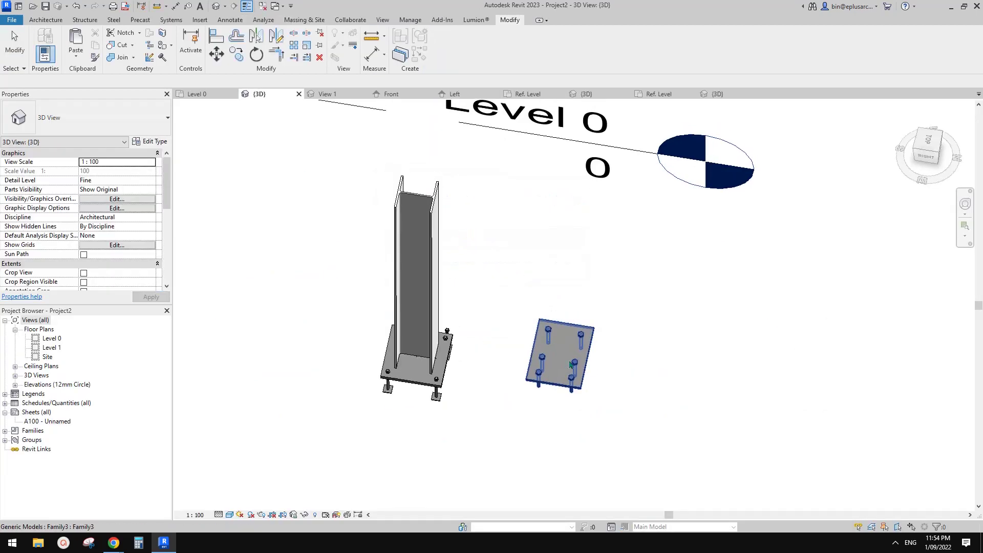
click(591, 355)
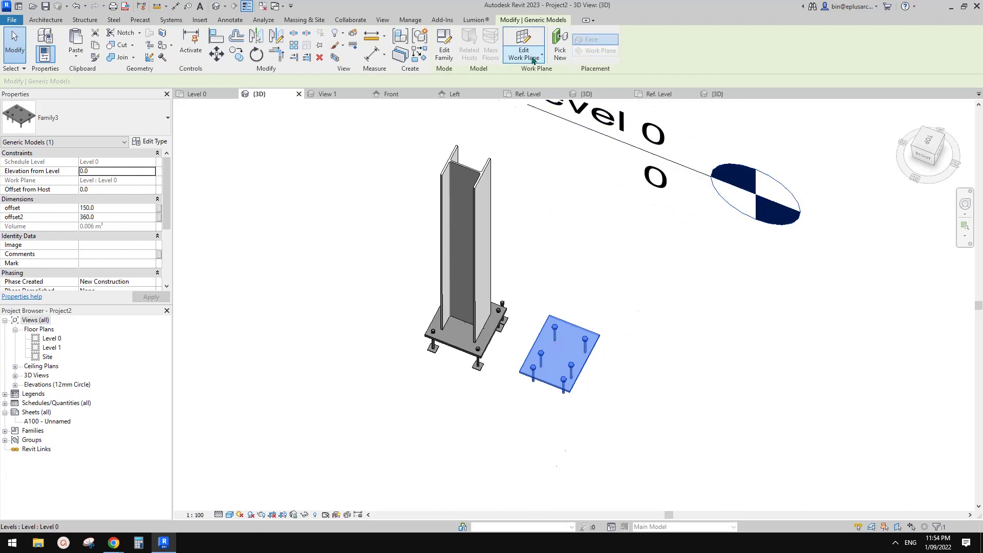
click(525, 56)
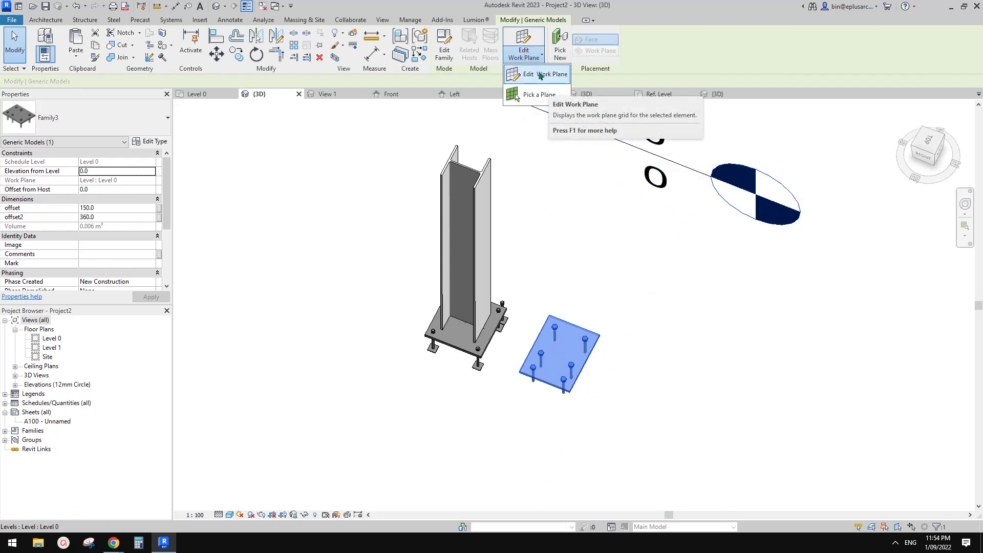
click(540, 75)
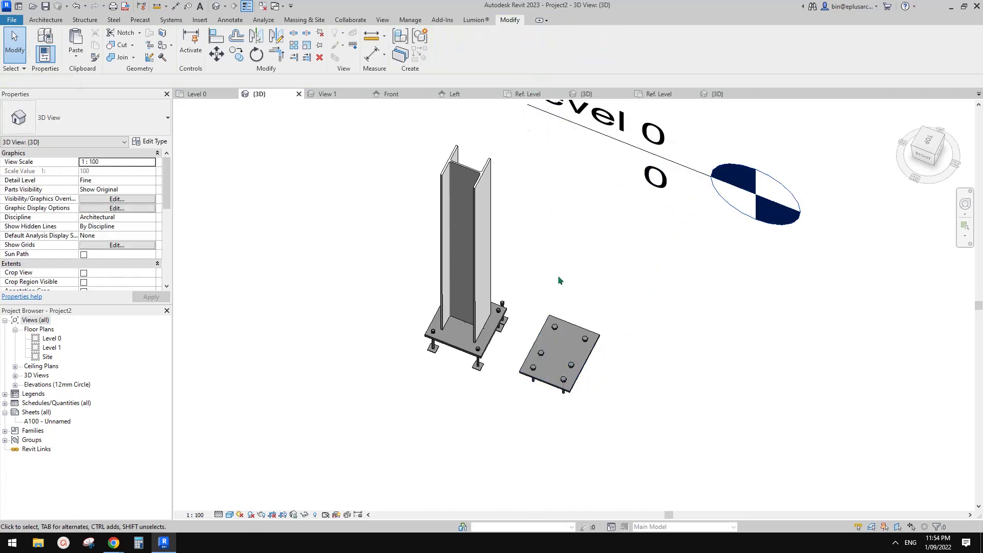
click(566, 332)
key(c)
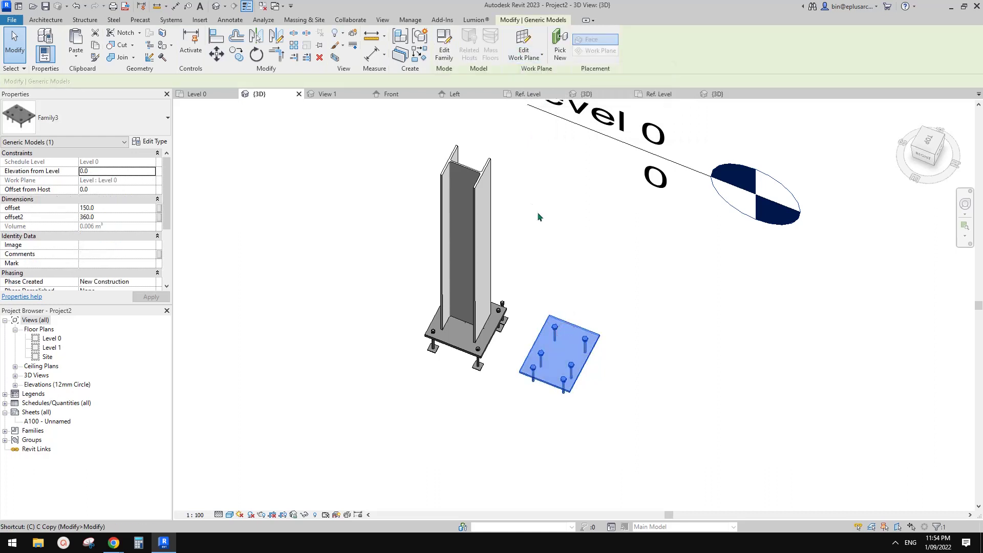
key(s)
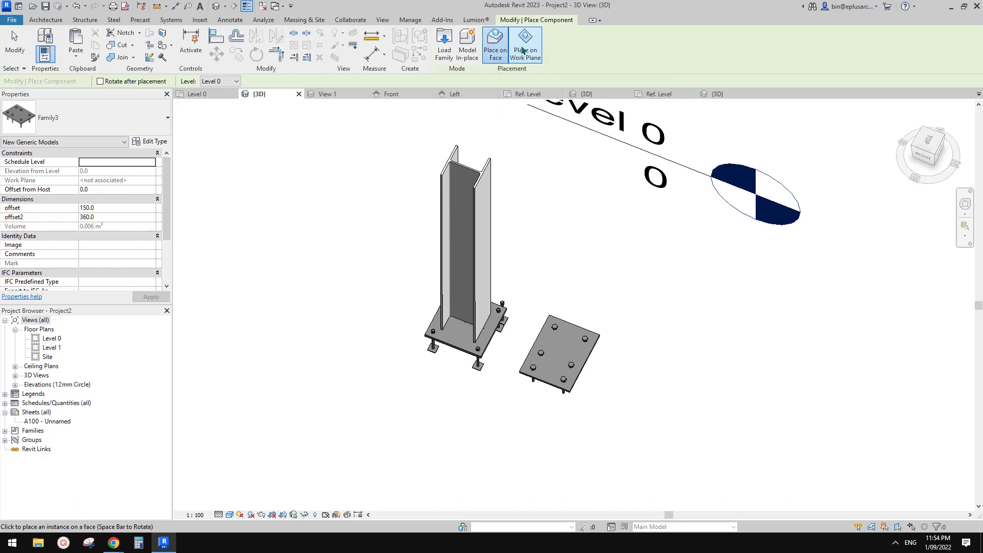
middle_drag(546, 239, 547, 217)
key(Escape)
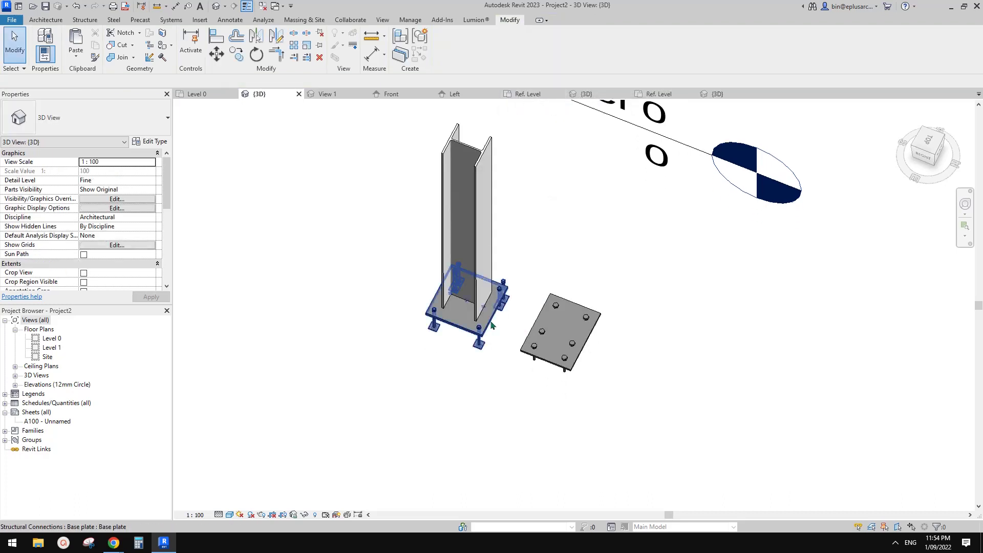
Delete the original base plate connection at the foot of the steel column
click(490, 319)
middle_drag(514, 308, 520, 318)
click(523, 295)
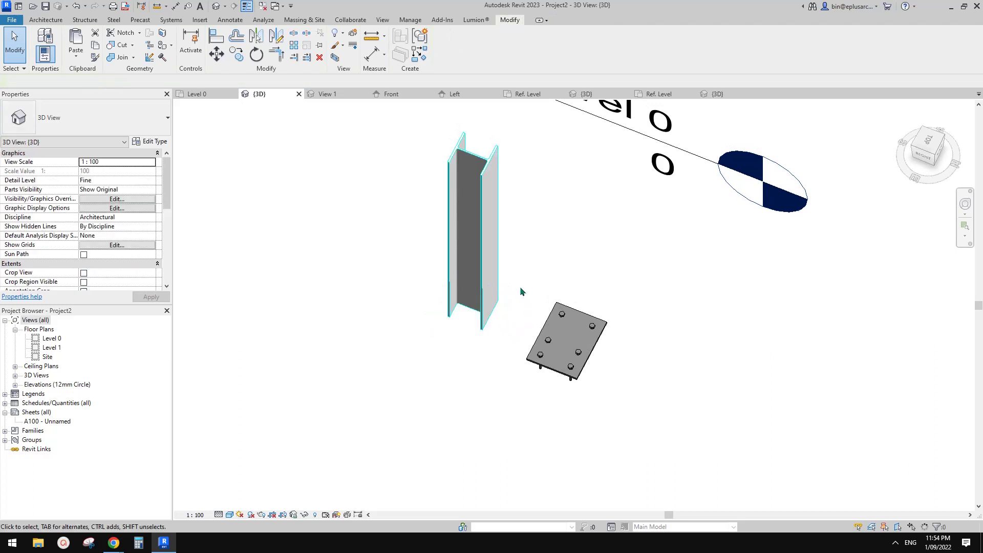
Try to rehost the existing base plate by picking a new host face at the steel column
click(562, 324)
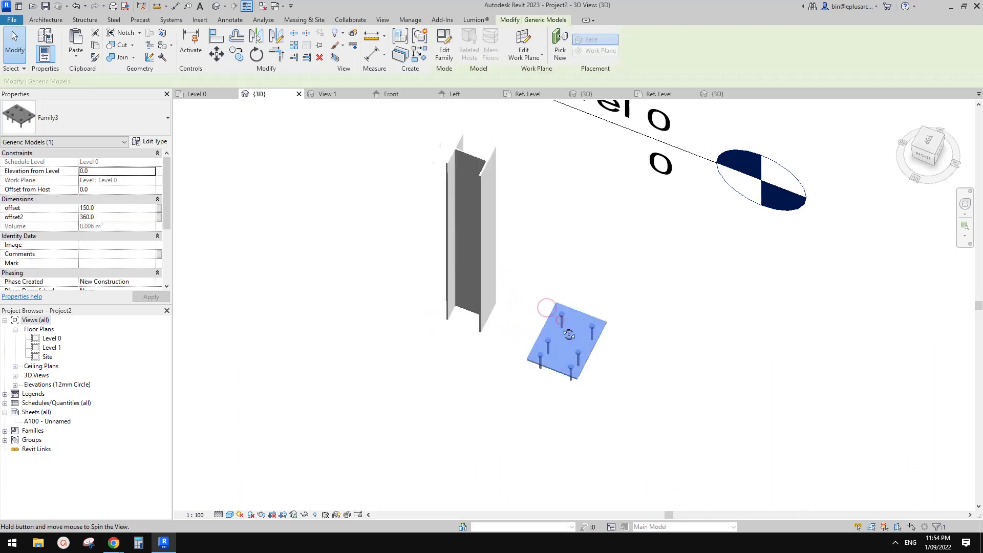
shift+middle_drag(562, 324, 583, 323)
click(561, 38)
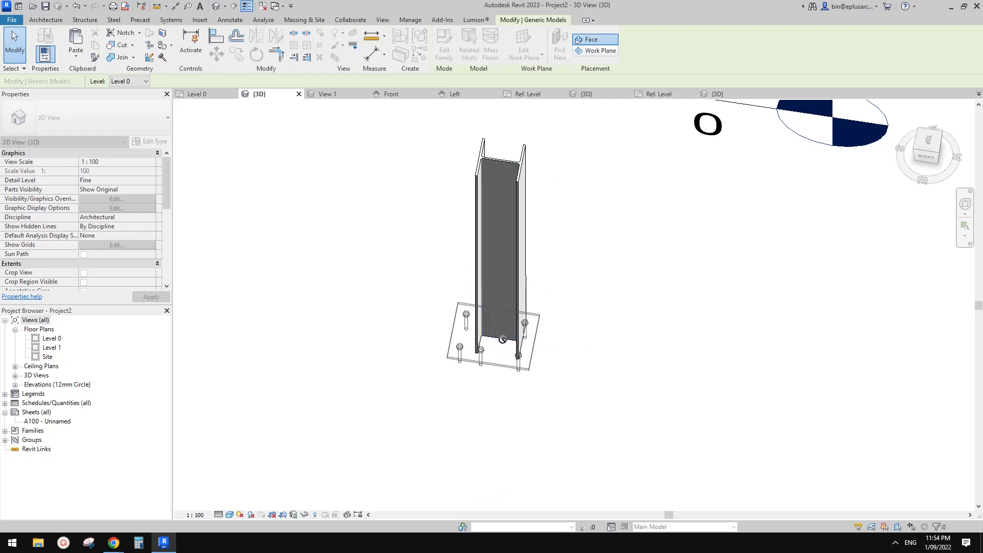
click(666, 349)
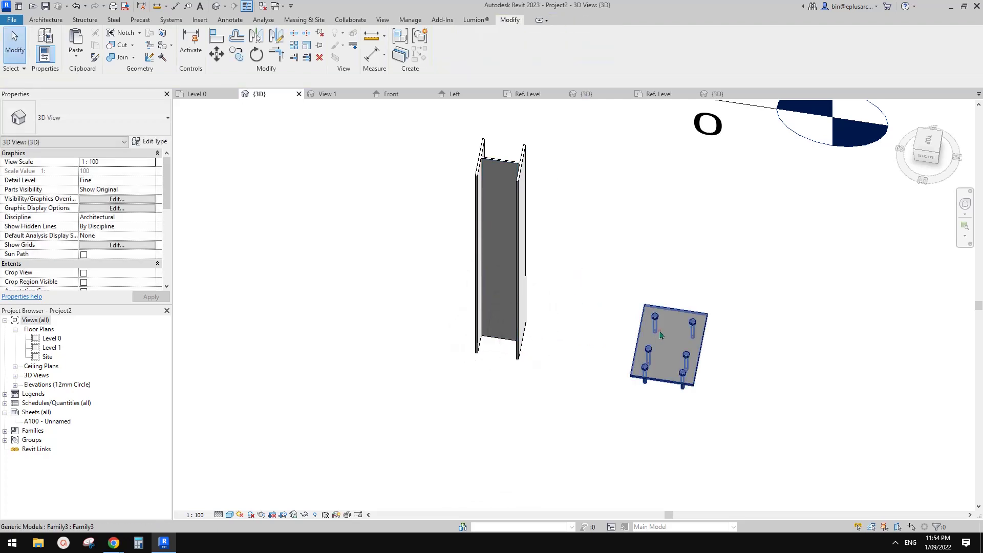
click(666, 343)
shift+middle_drag(666, 343, 608, 309)
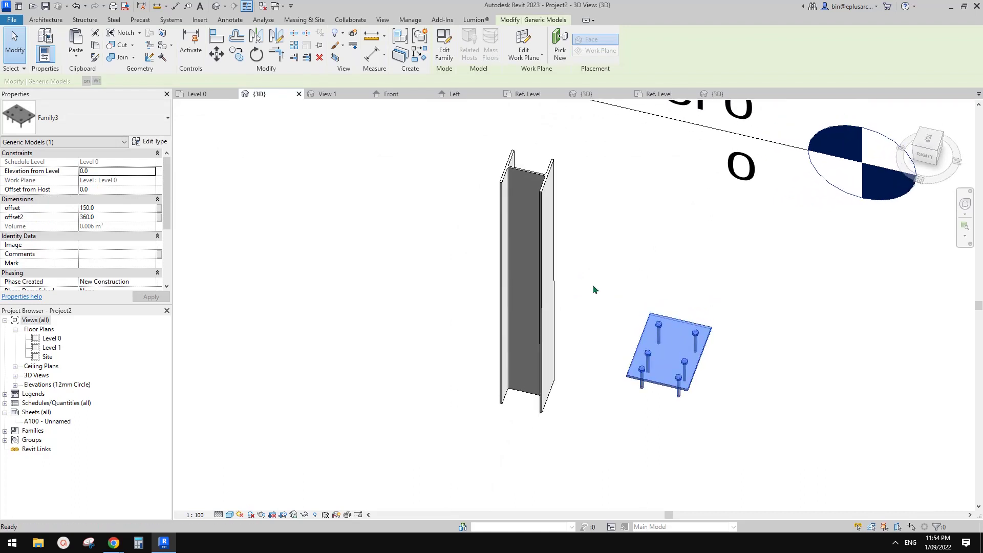
Place a base plate instance on the work plane picked from the column's bottom reference, snapped to the midpoint of the column's base
key(c)
key(m)
click(525, 49)
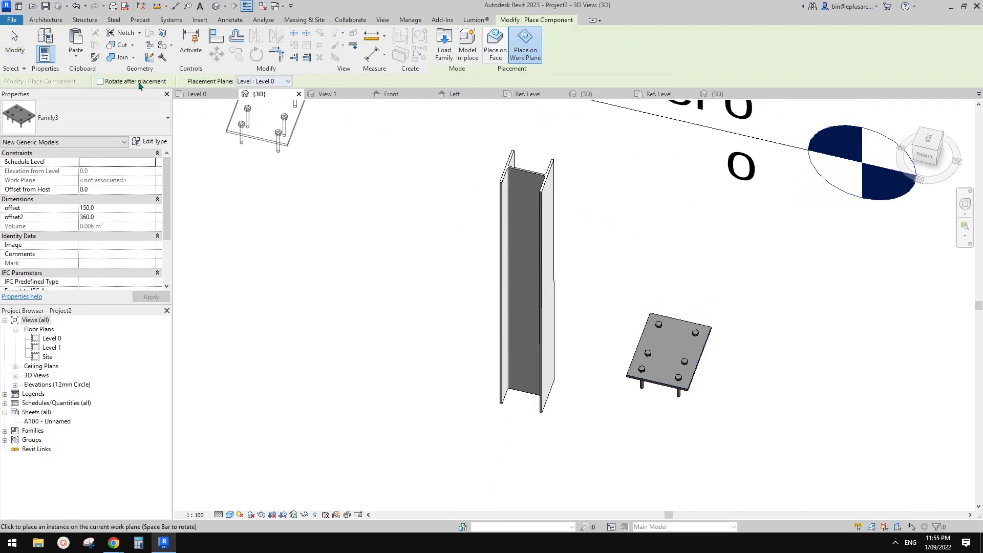
click(259, 81)
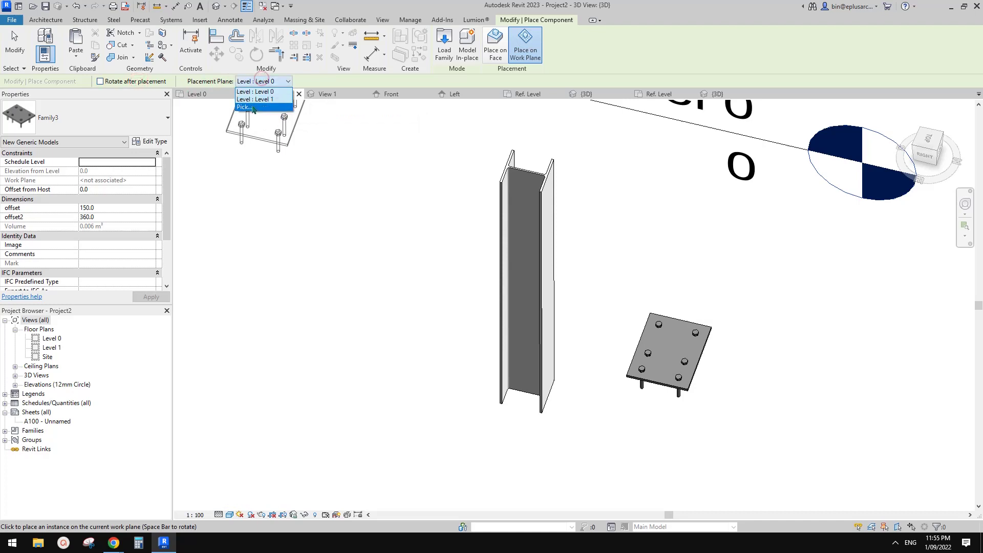
click(252, 106)
click(608, 339)
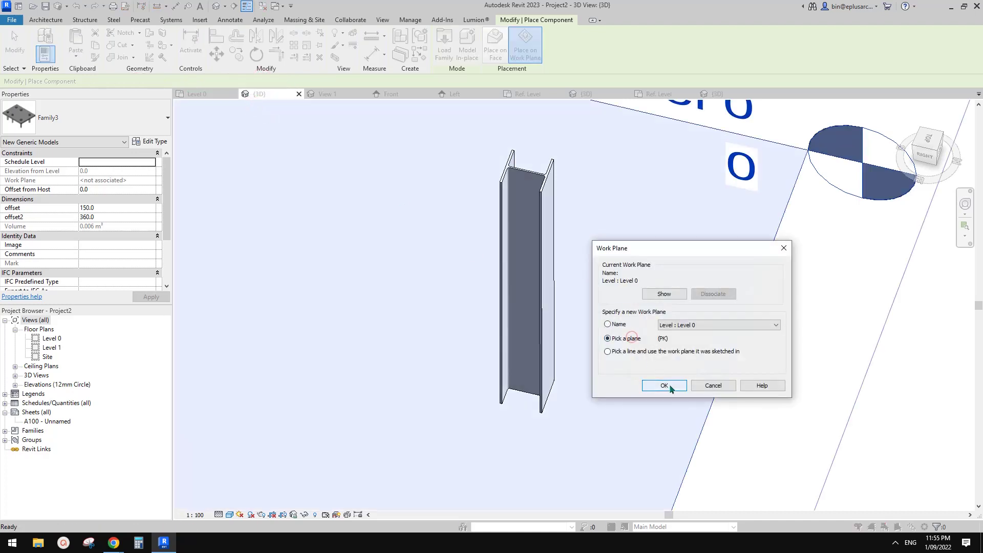
click(664, 385)
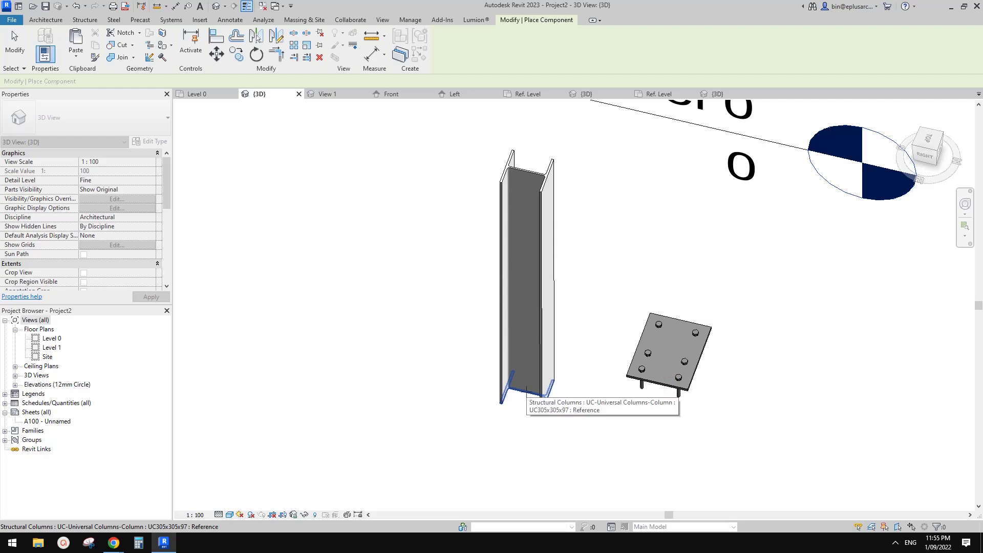
click(526, 392)
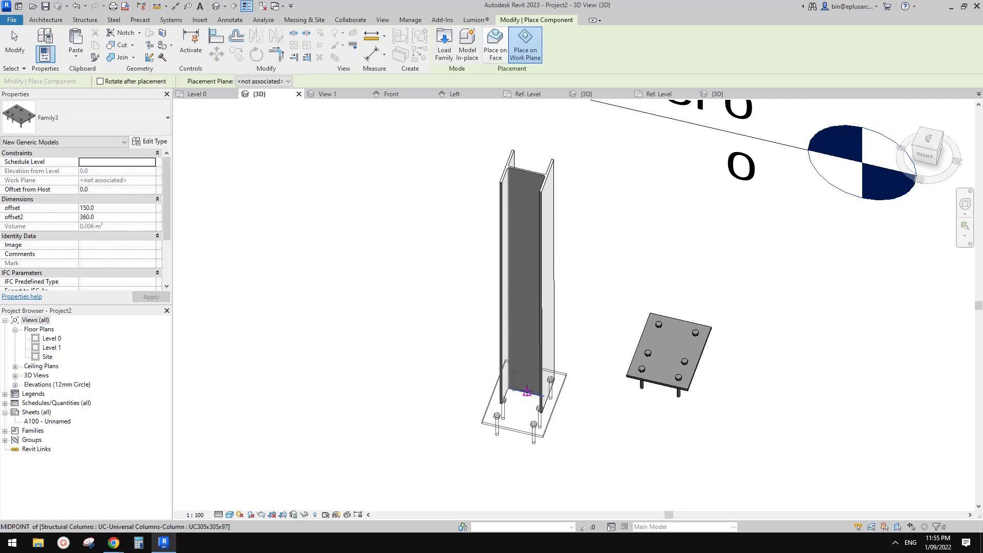
click(526, 392)
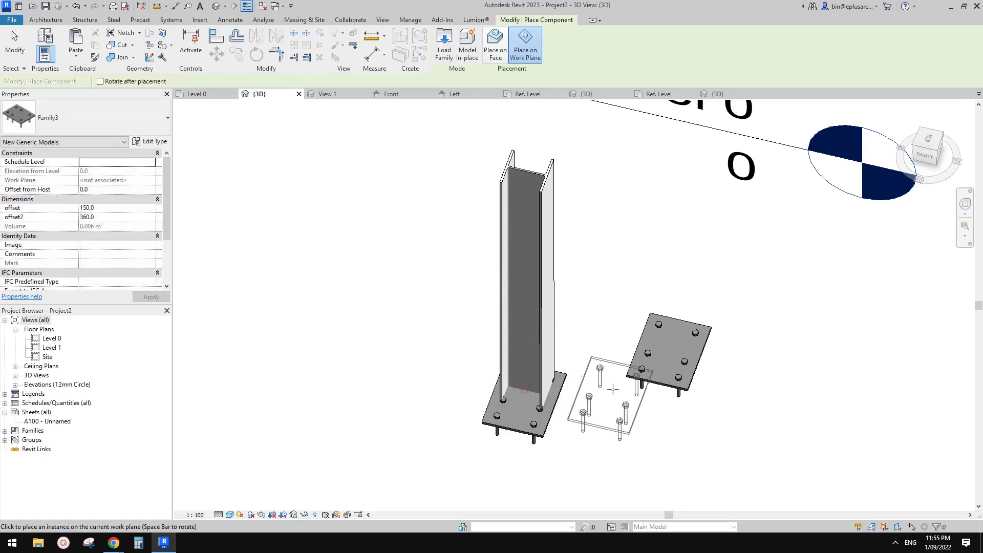
key(Escape)
Inspect from the side how the new plate meets the column foot, and close all inactive views
click(525, 412)
shift+middle_drag(543, 404, 527, 420)
scroll(645, 301, up, 3)
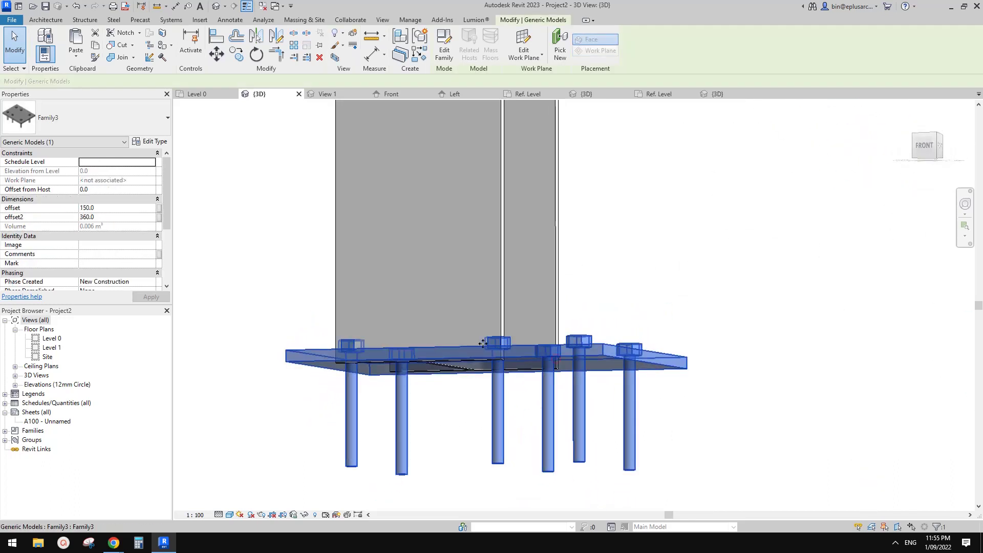
shift+middle_drag(482, 344, 489, 397)
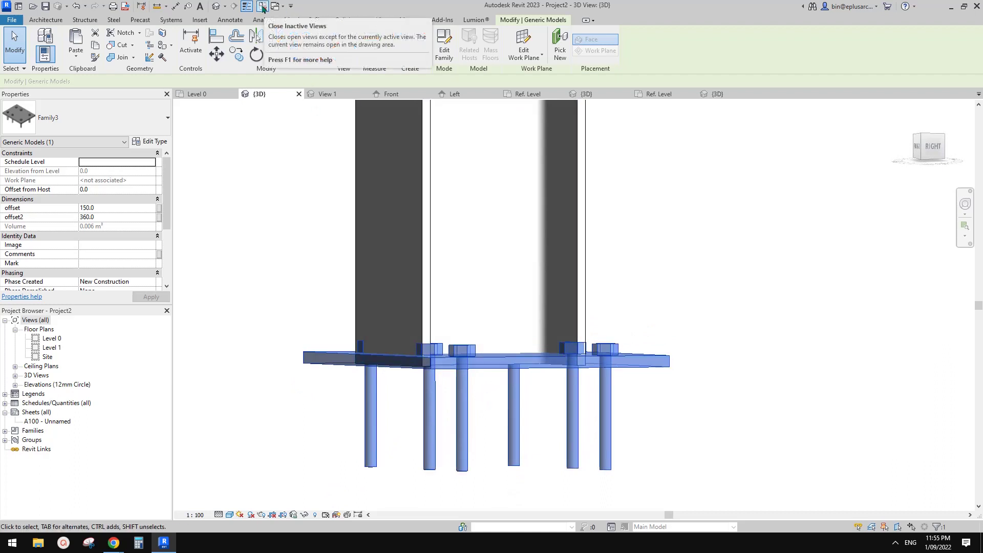
click(262, 7)
shift+middle_drag(488, 319, 508, 351)
Switch to the base plate family and open its Front elevation
click(264, 95)
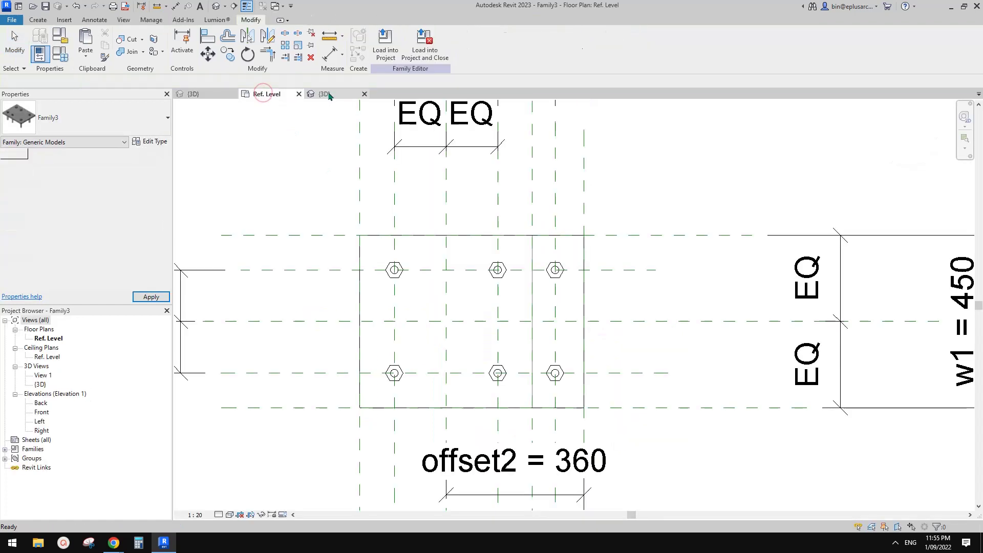
click(325, 94)
click(286, 94)
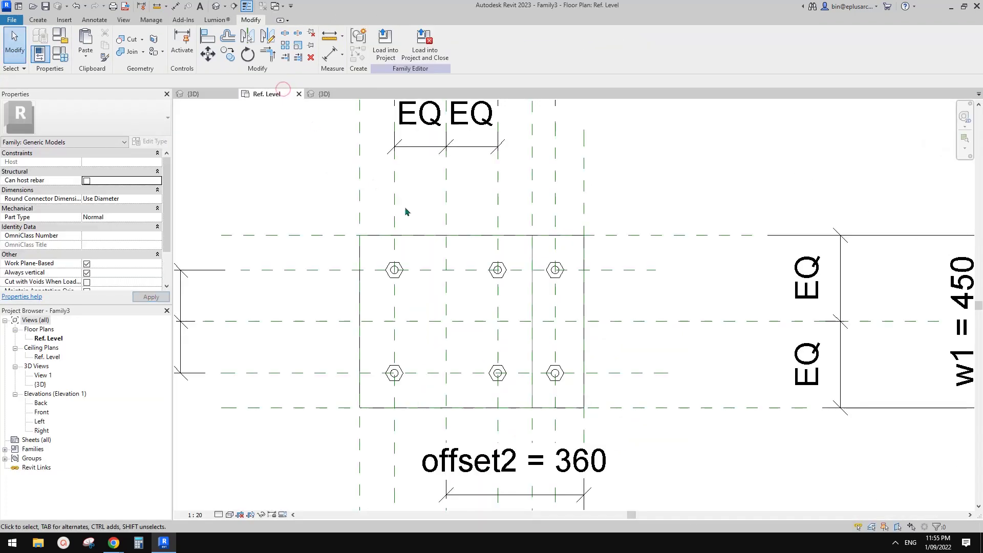
click(211, 8)
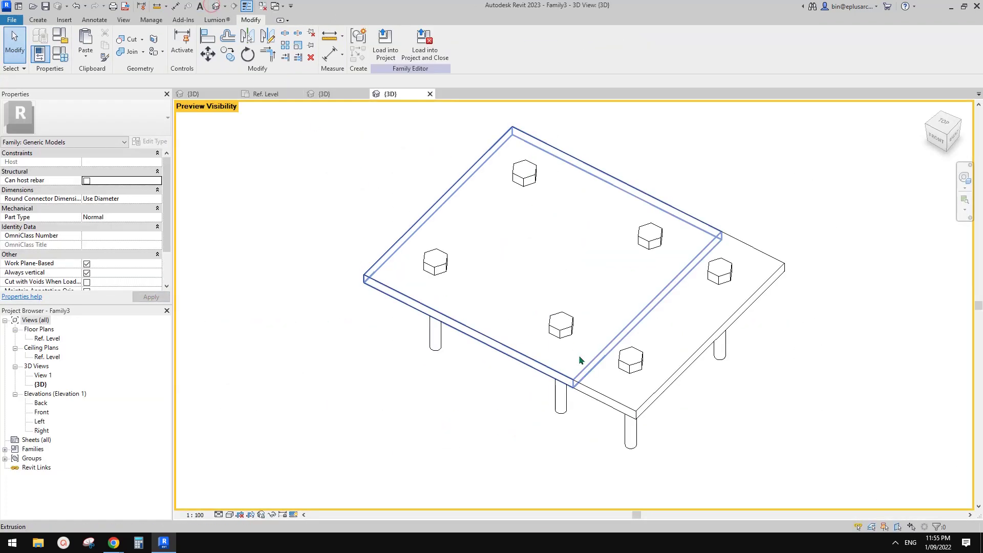
double_click(41, 412)
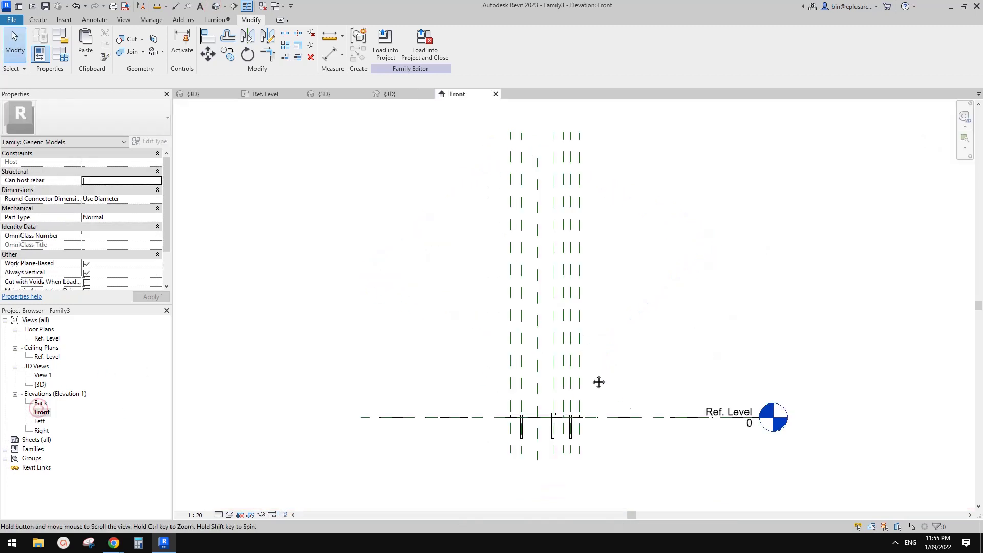
Select the plate extrusions in the Front elevation and set Extrusion End to 0 and Extrusion Start to -20
click(550, 390)
middle_drag(477, 396, 565, 366)
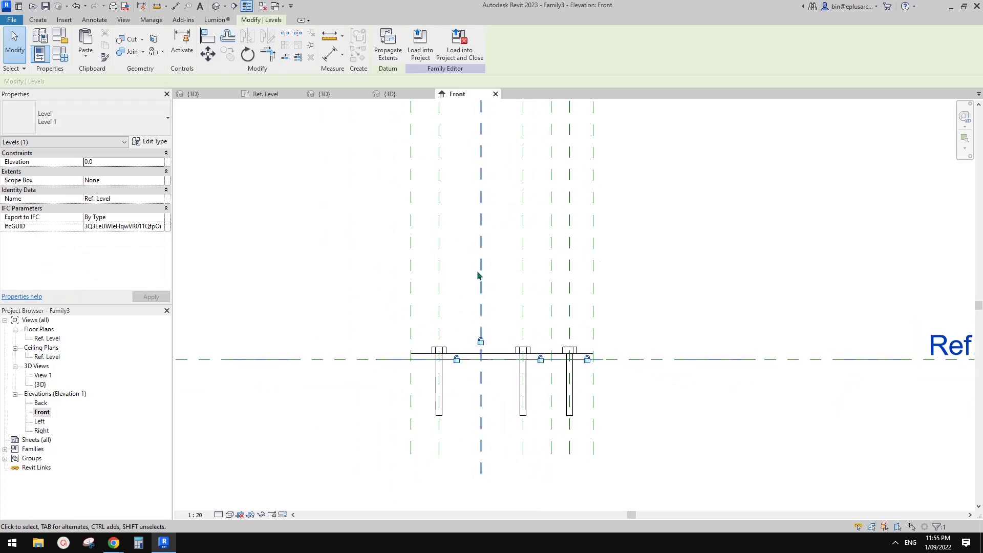
scroll(566, 357, up, 3)
click(559, 356)
scroll(534, 354, up, 4)
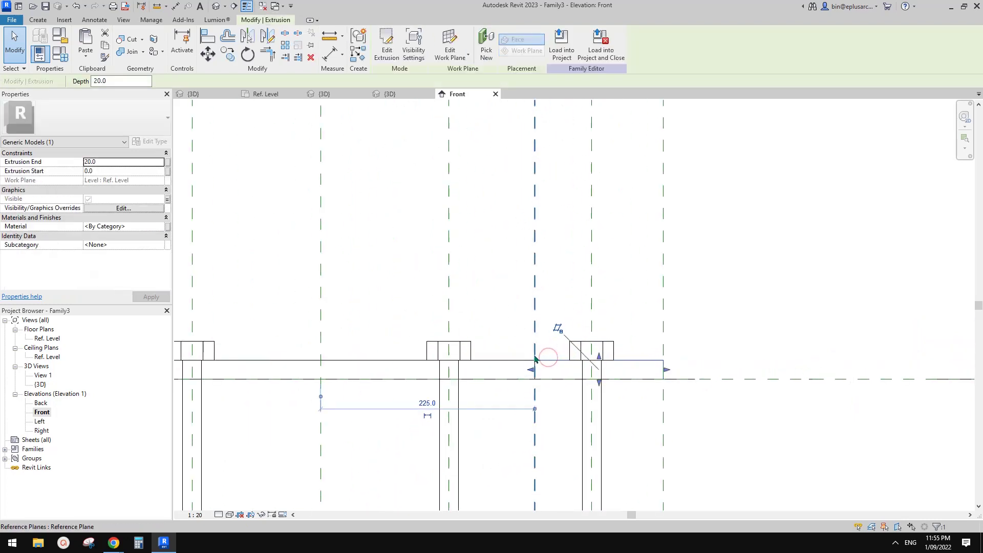
drag(556, 343, 523, 369)
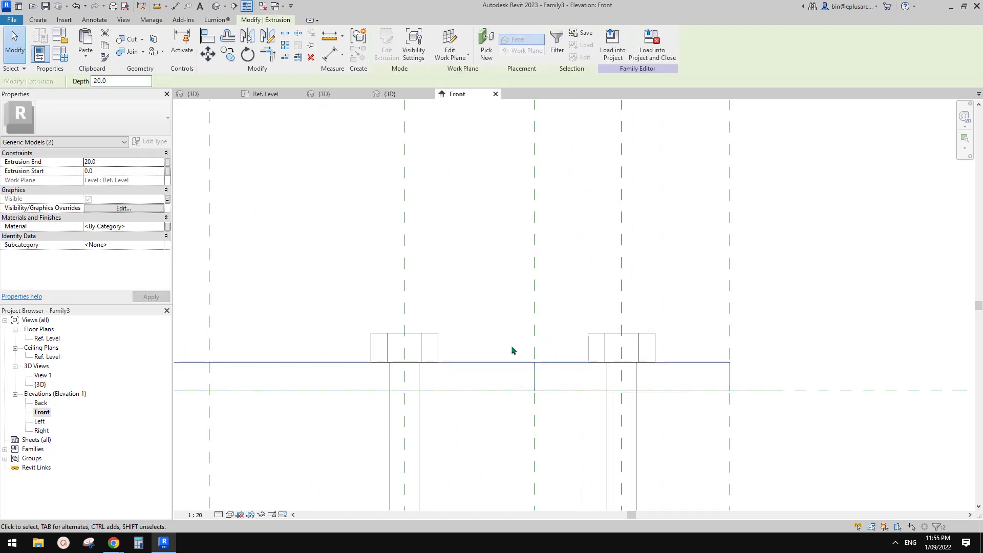
ctrl+click(503, 373)
click(107, 163)
text(0)
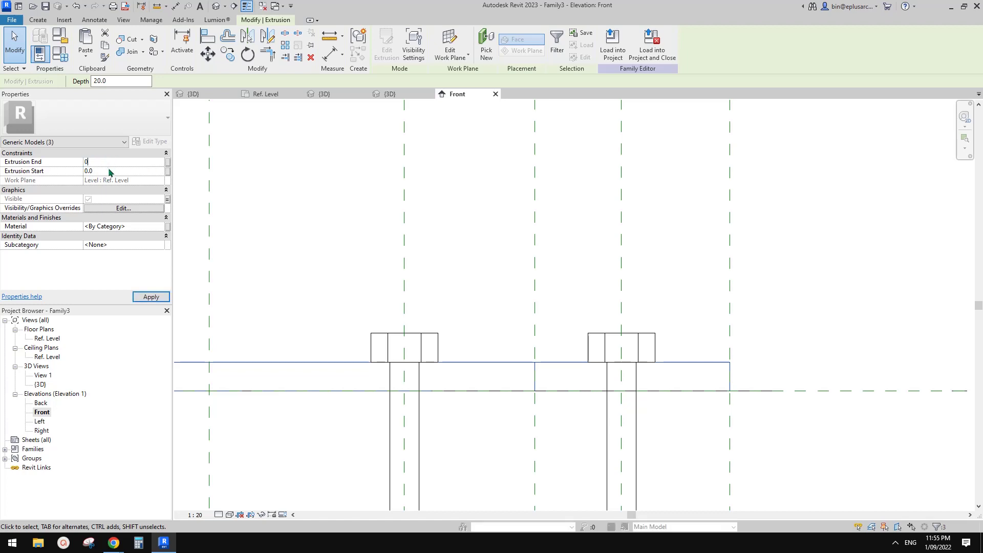
click(110, 170)
text(-20)
scroll(483, 270, down, 2)
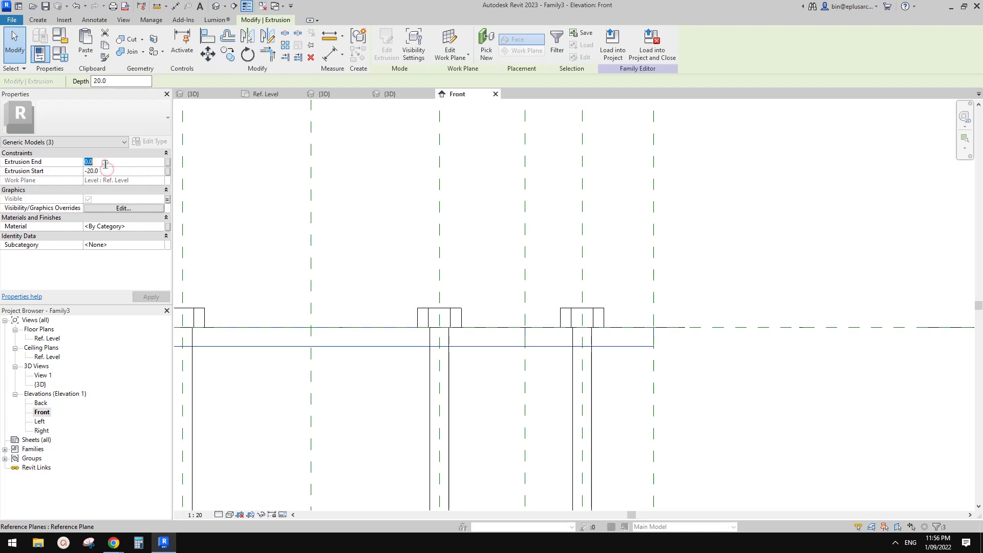
Try Extrusion End 20 with Extrusion Start 0 on the selected plate extrusions, and Extrusion End -20 with the same start
click(108, 169)
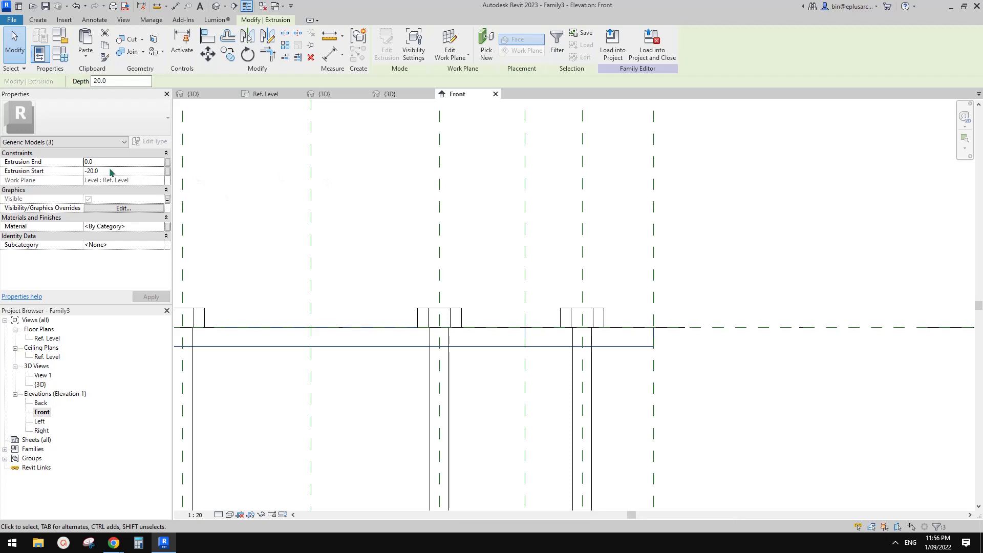
click(107, 163)
text(2)
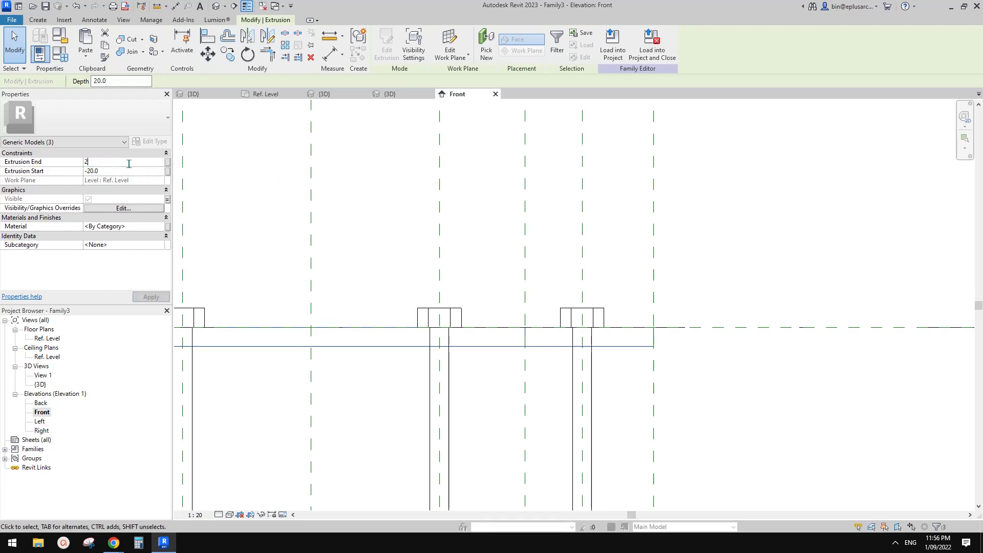
text(0)
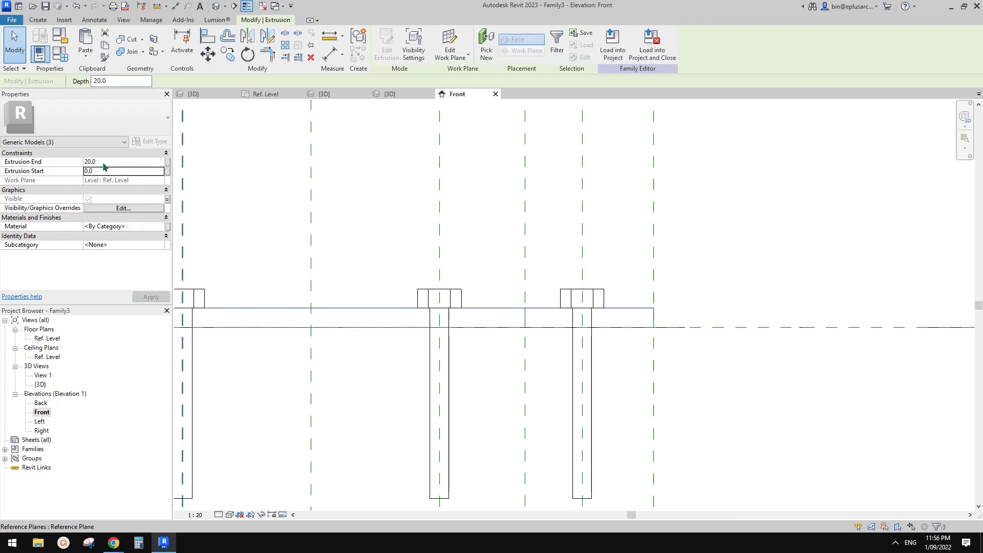
click(104, 162)
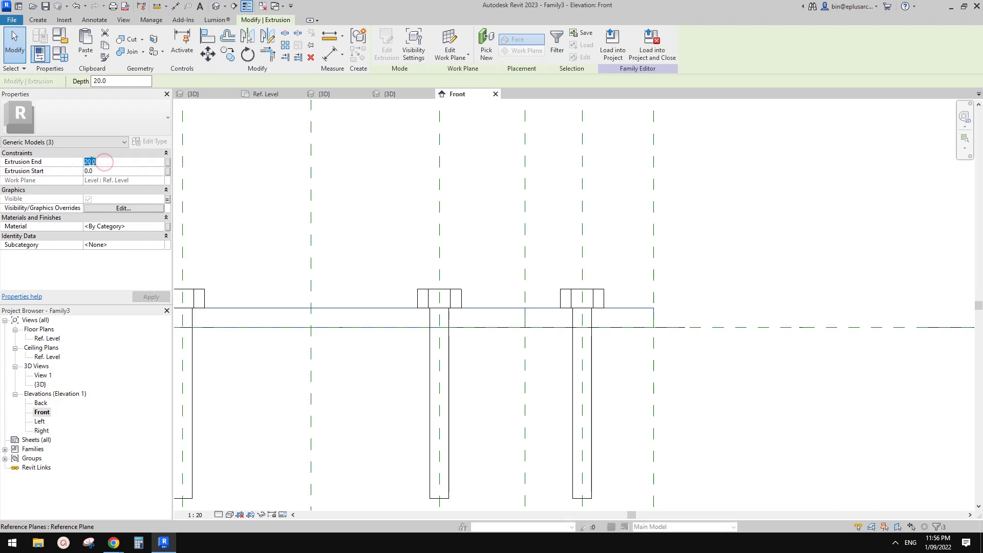
text(-2)
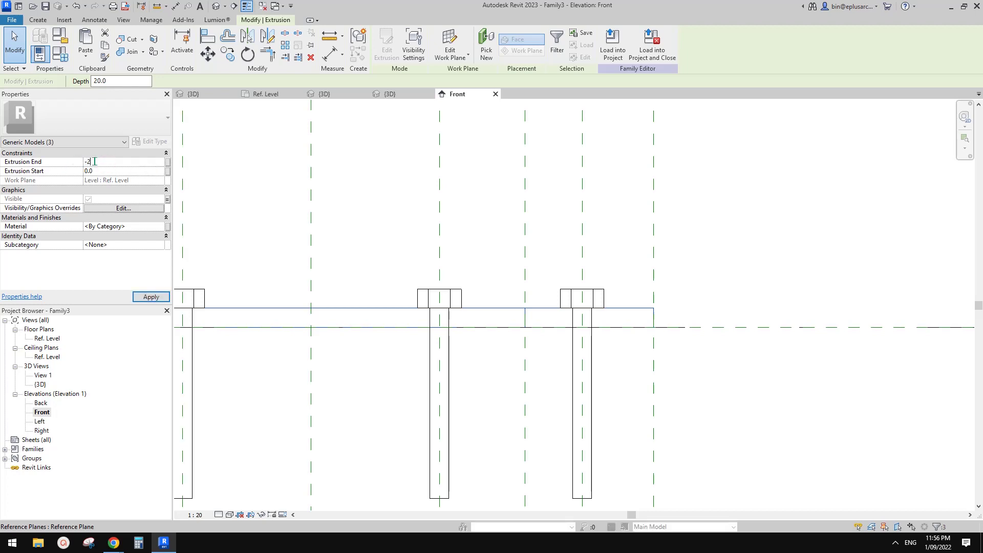
key(Return)
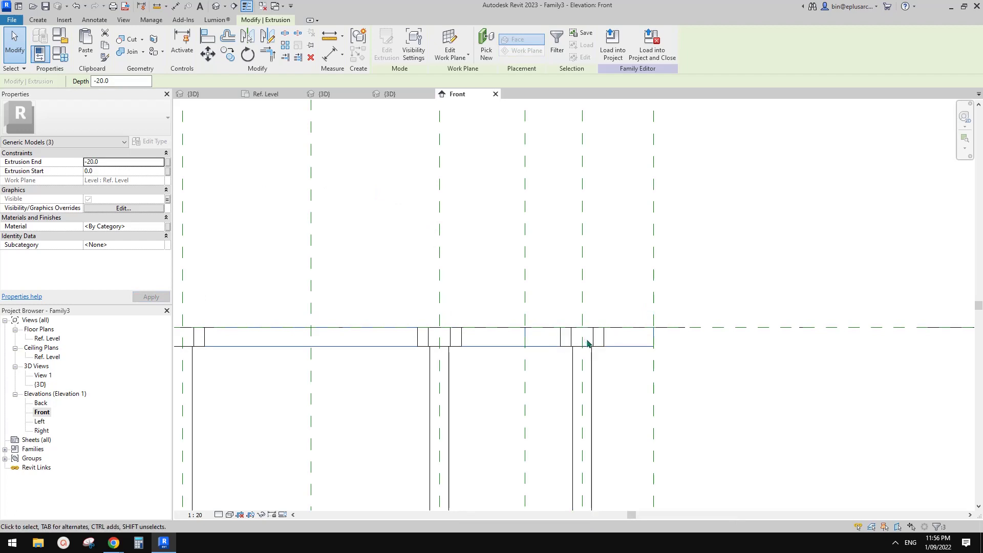
Restore the plate extrusions to Extrusion End 0 and Extrusion Start -20, and deselect them
click(117, 164)
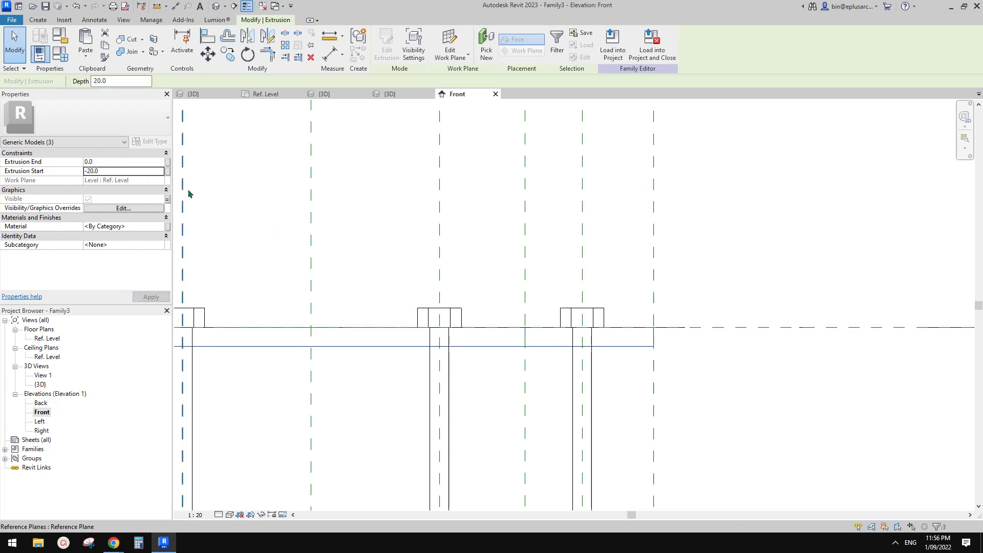
middle_drag(424, 247, 417, 242)
middle_drag(325, 251, 368, 244)
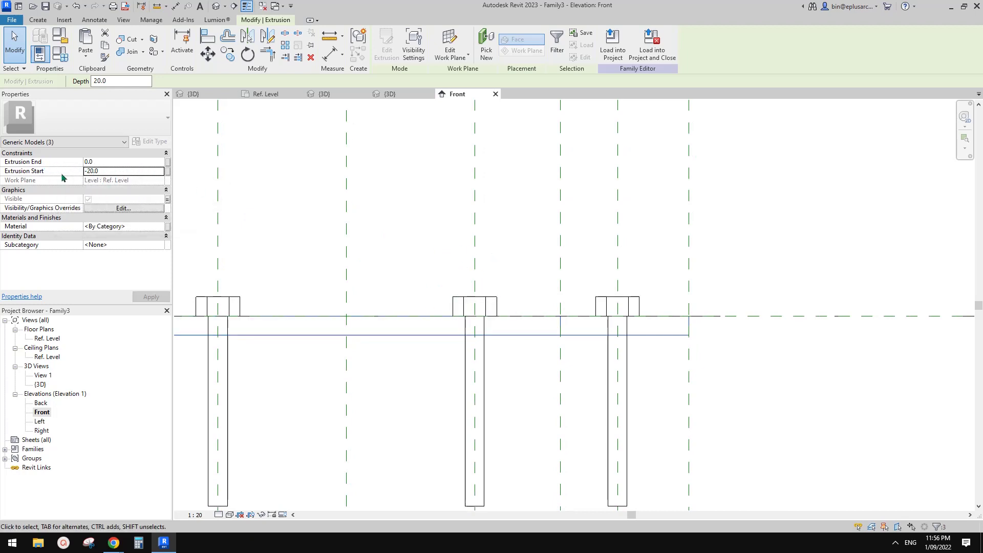
scroll(555, 340, down, 1)
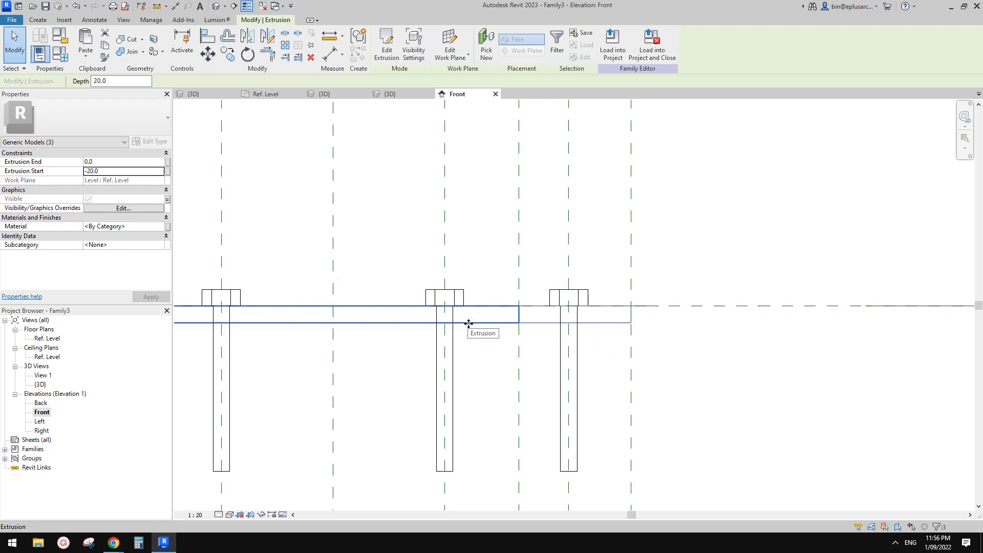
scroll(518, 272, down, 2)
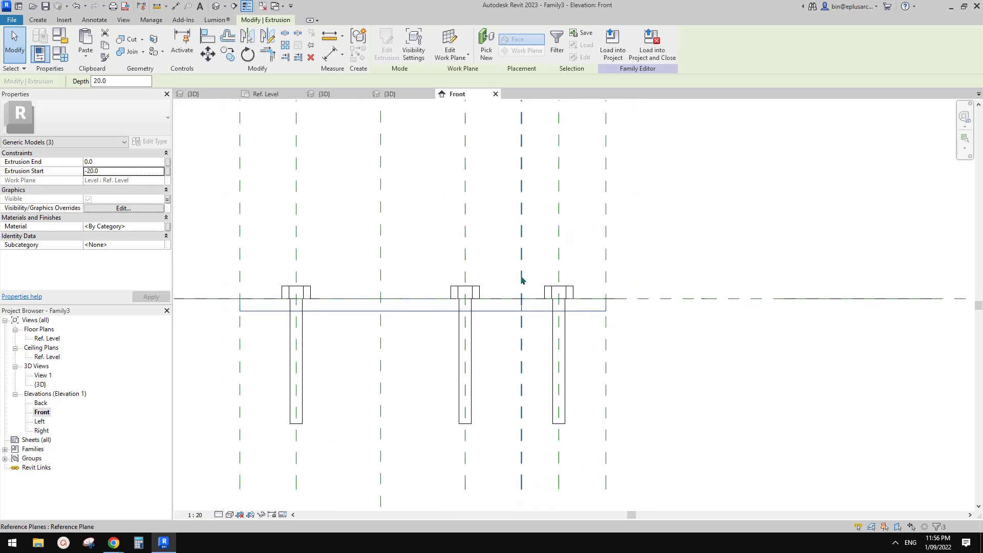
click(522, 274)
scroll(523, 270, down, 2)
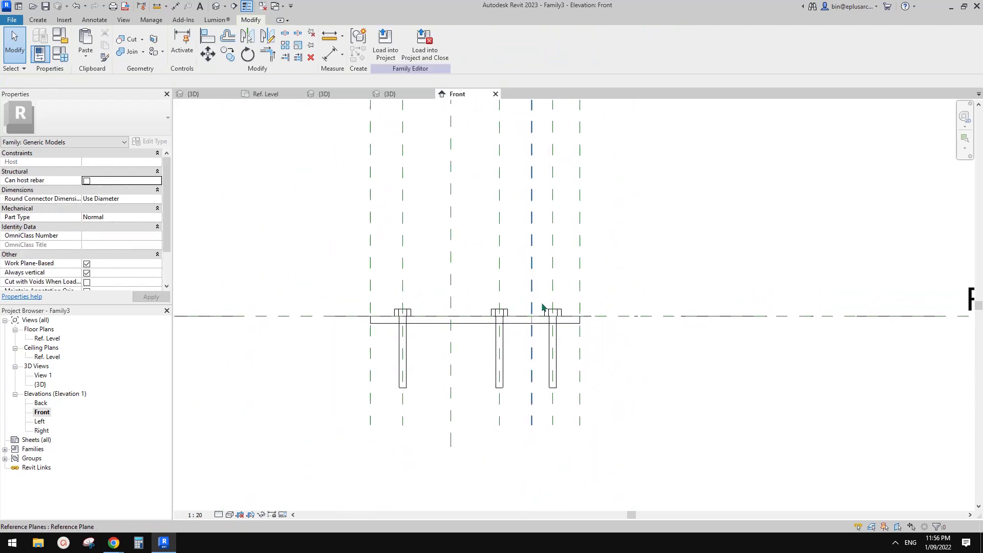
Reload the modified base plate family into Project2, overwriting the existing version
click(385, 43)
click(469, 347)
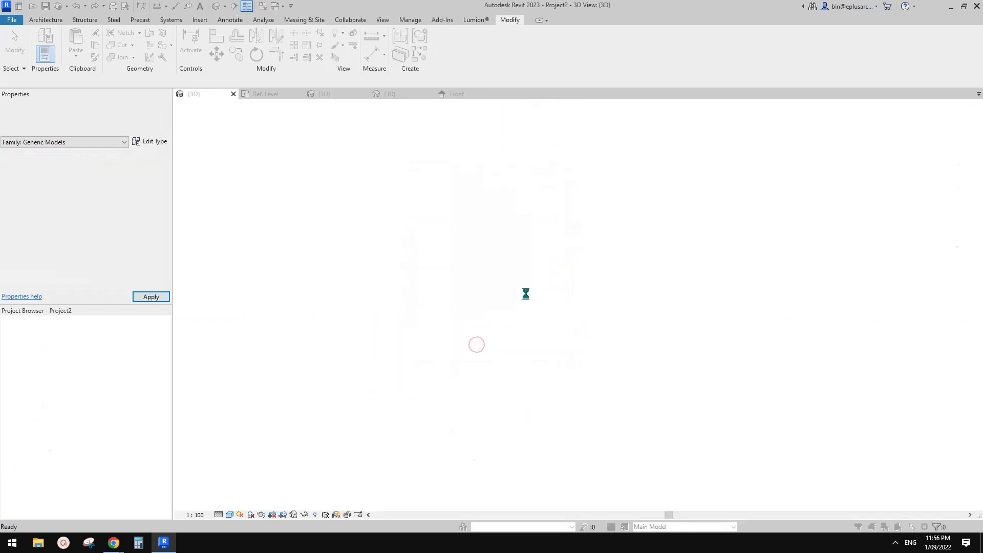
click(483, 243)
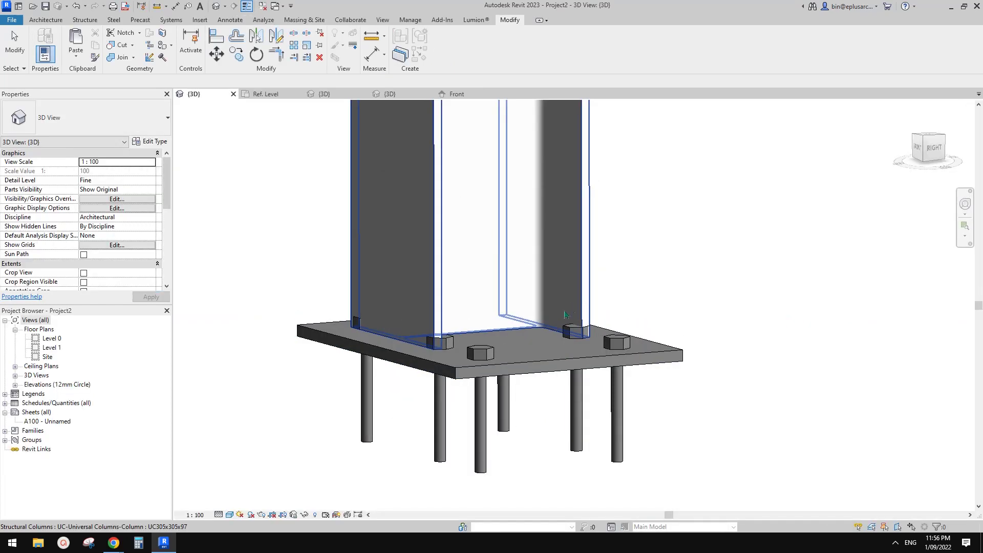
Set the type parameters w1 to 400 and w3 to 210 for the base plate beneath the steel column
click(511, 362)
shift+middle_drag(511, 362, 507, 383)
key(Escape)
click(443, 395)
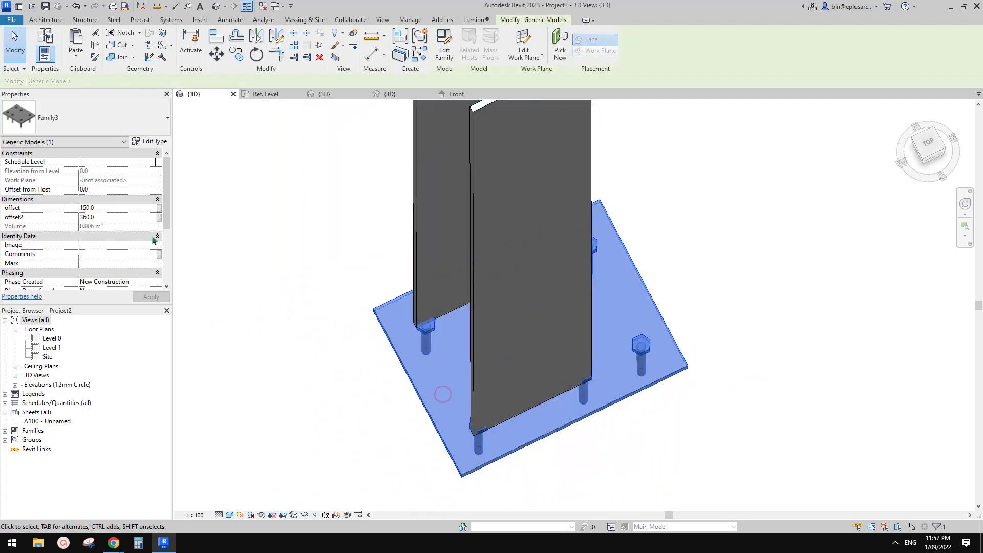
scroll(122, 236, down, 3)
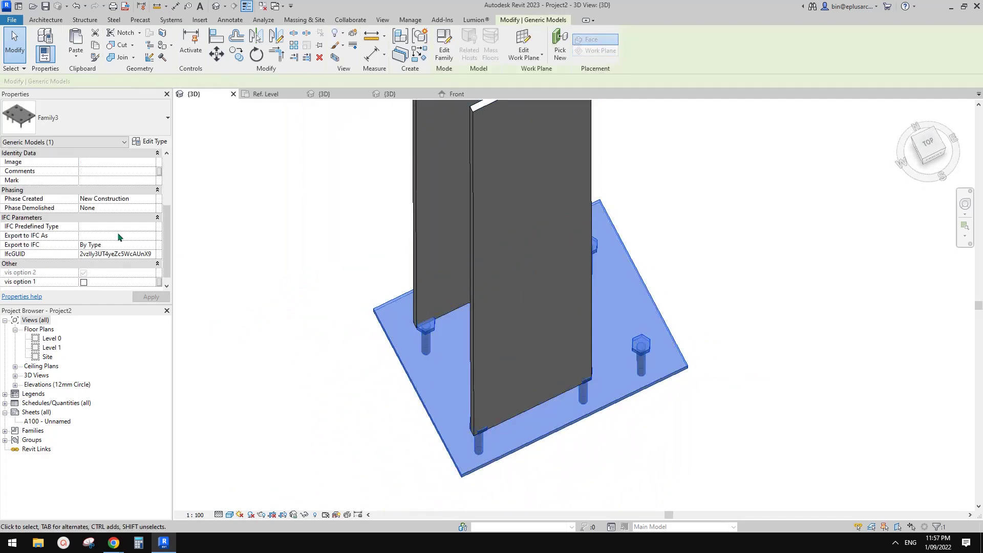
scroll(118, 237, up, 3)
click(149, 142)
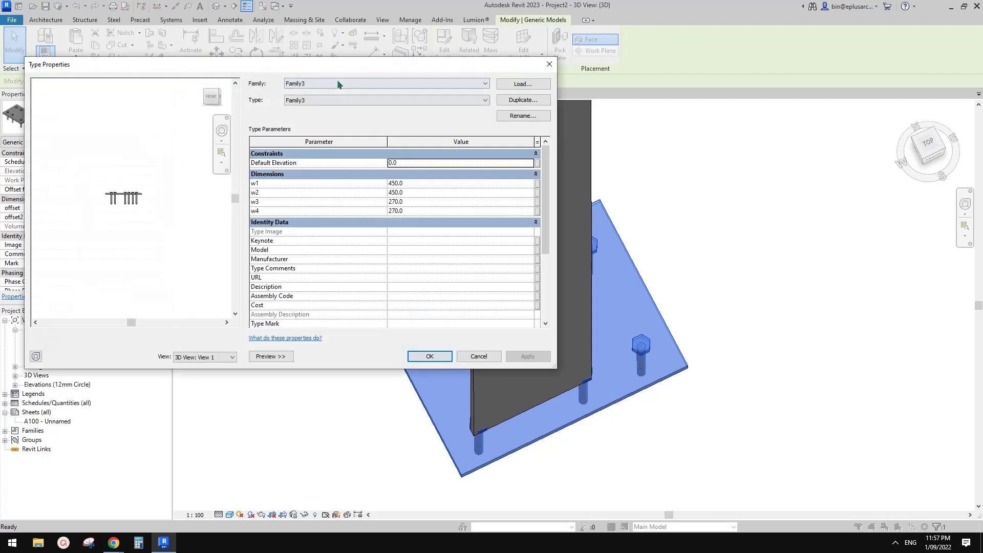
drag(340, 64, 153, 57)
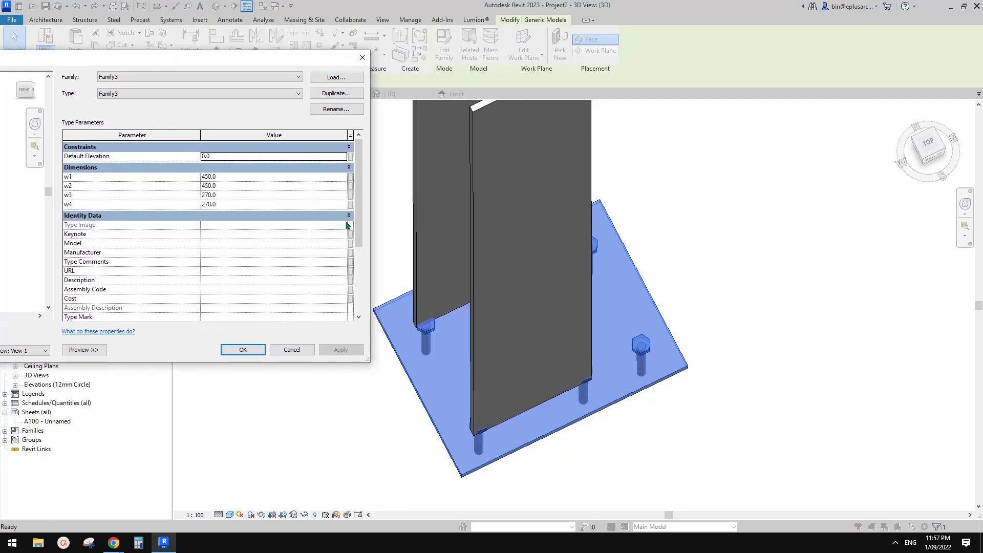
click(230, 176)
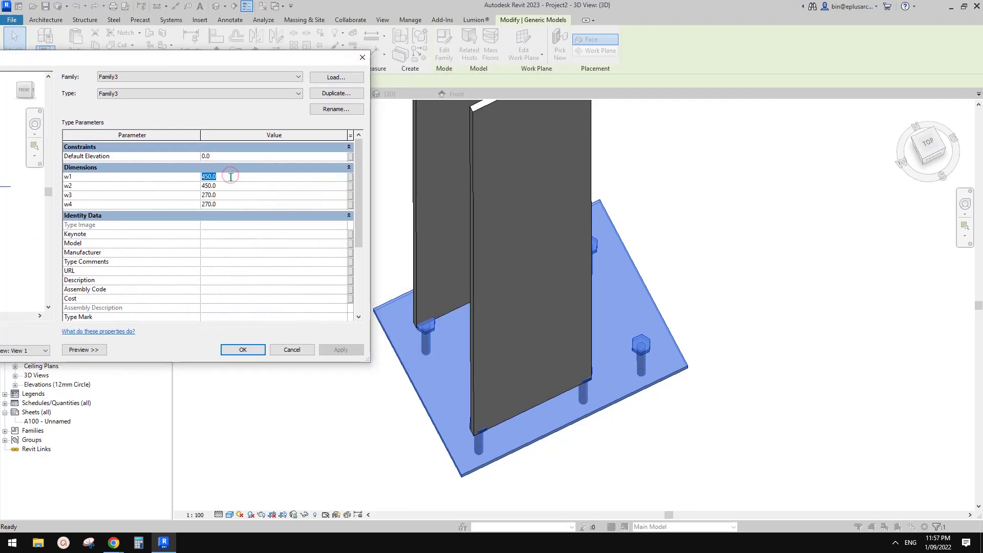
text(4)
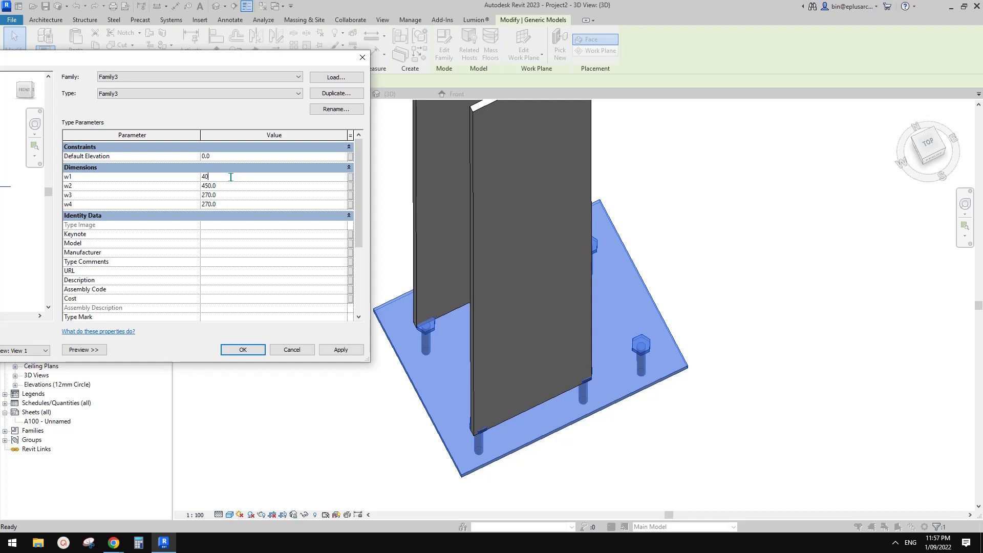
click(342, 351)
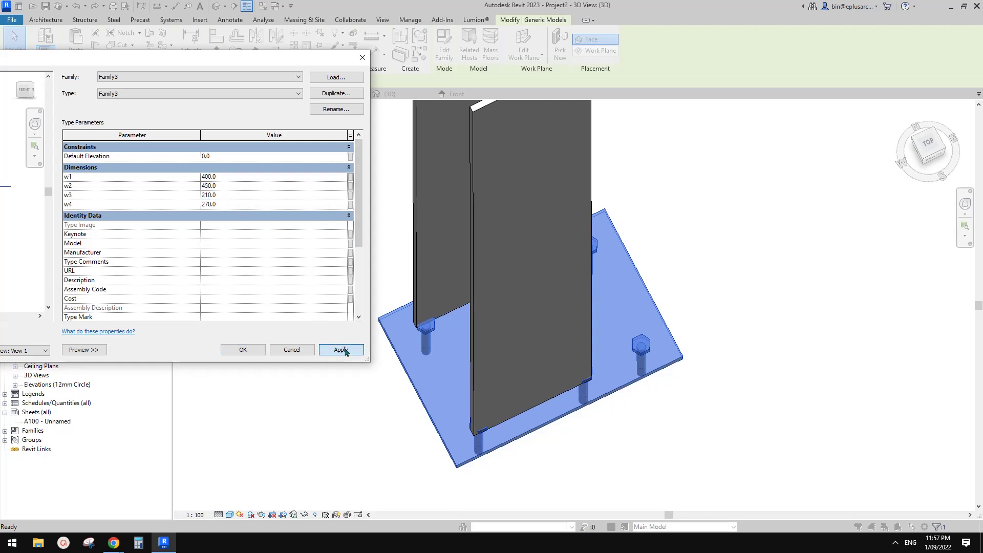
click(344, 349)
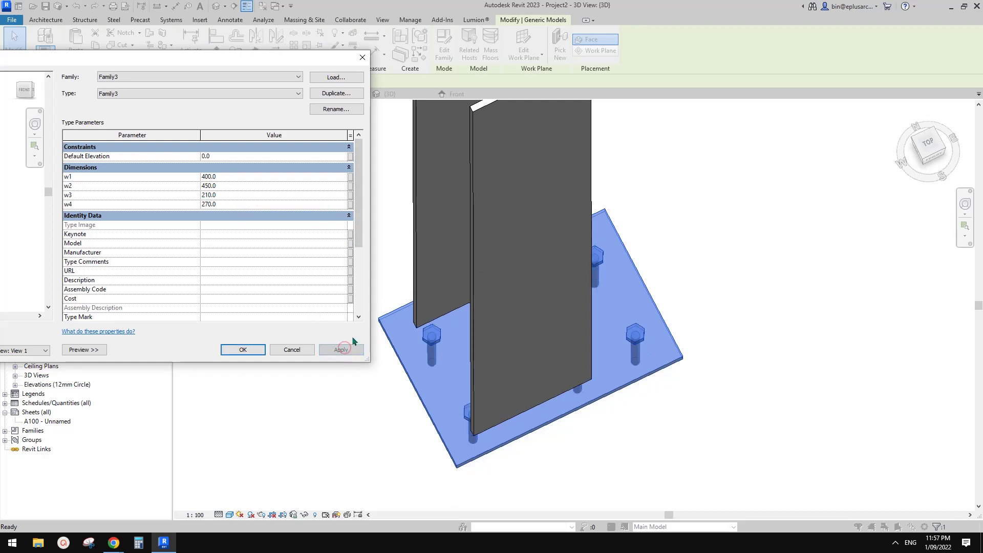
click(253, 351)
View the column base from above and compare the plate's bolt layout with the PW10Xa and PW8 drawings in the Google Docs document
shift+middle_drag(360, 334, 371, 351)
click(882, 196)
click(929, 150)
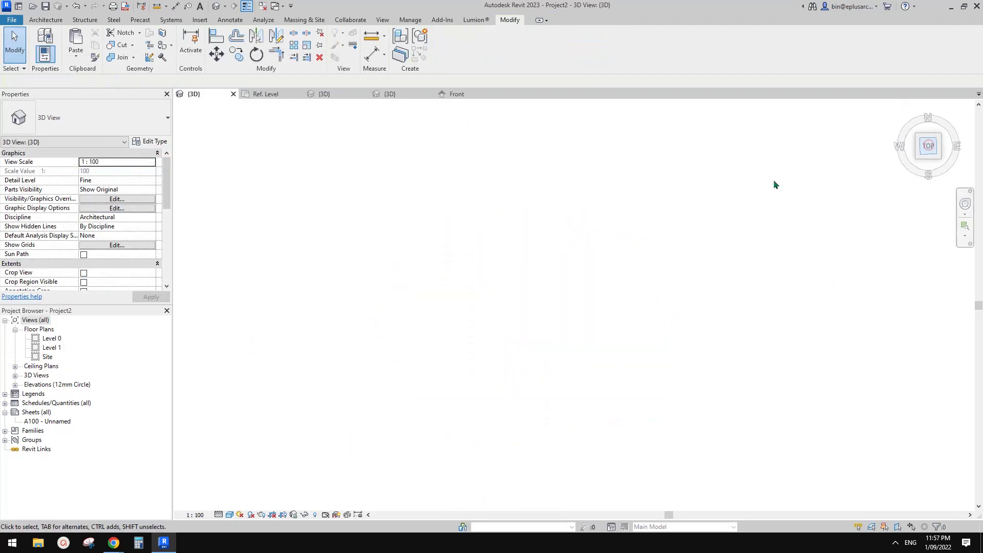
scroll(563, 323, up, 8)
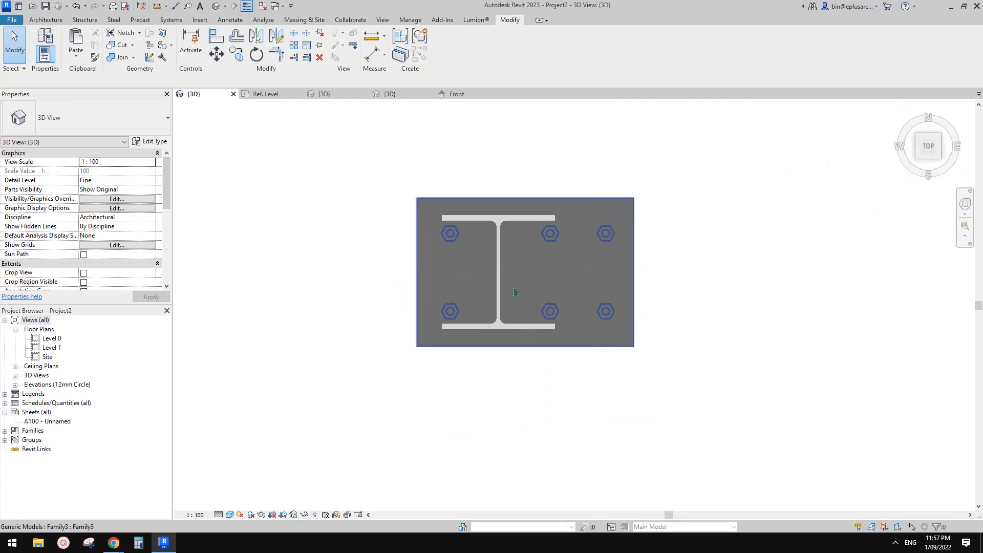
click(562, 328)
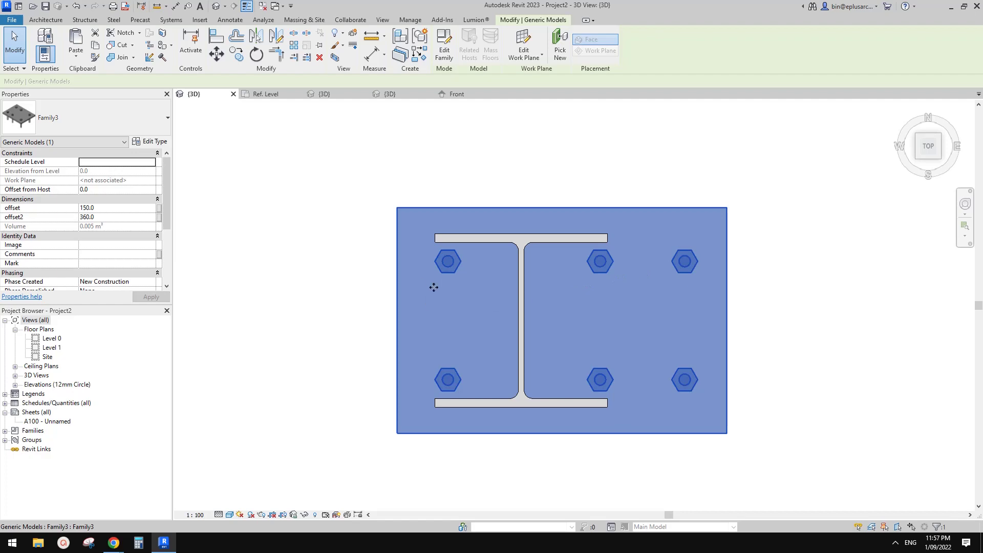
mouse_move(114, 542)
click(169, 494)
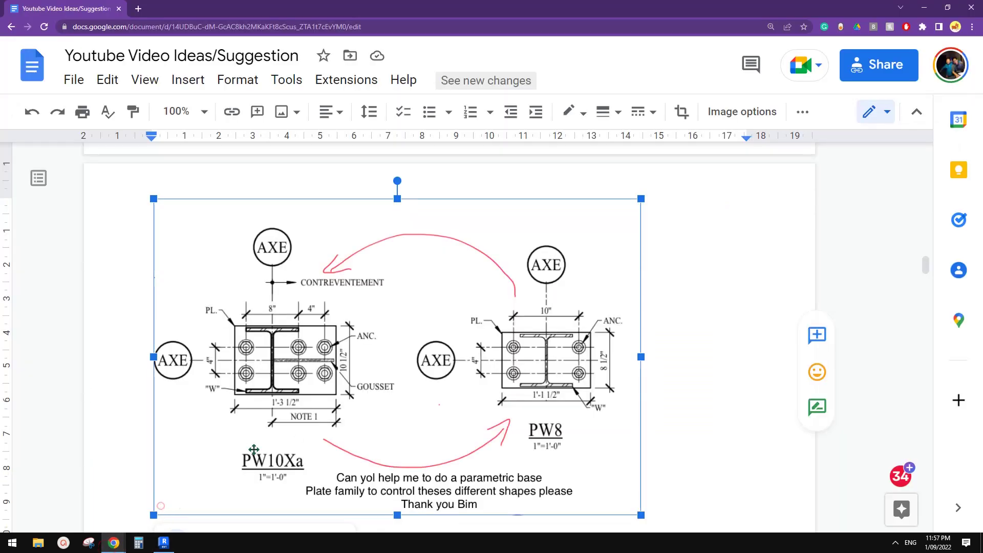
click(169, 542)
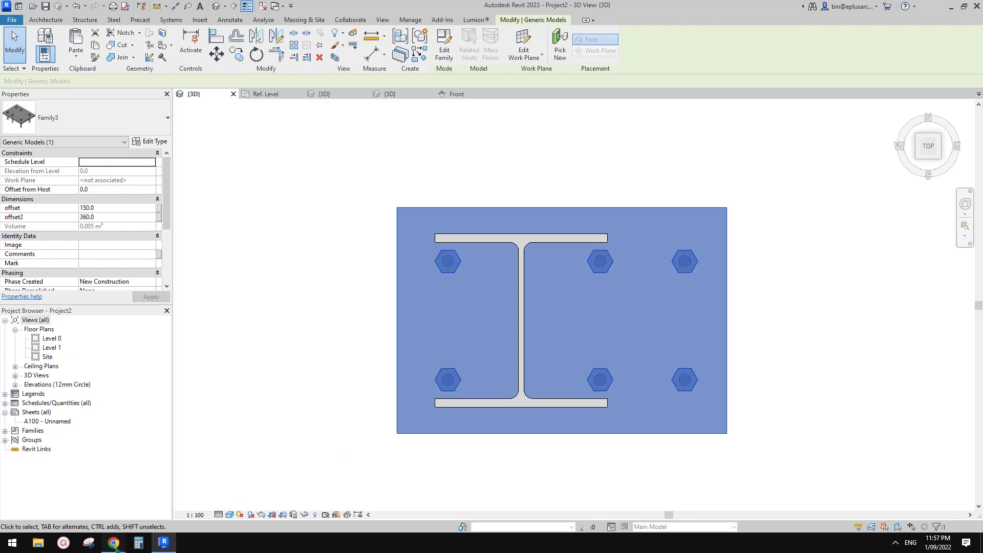
mouse_move(115, 544)
click(169, 497)
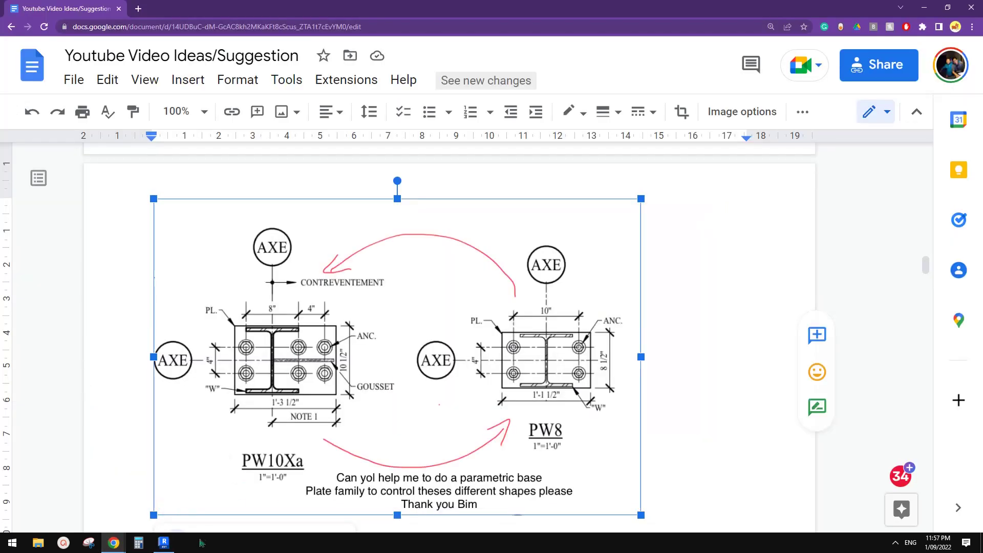
click(163, 542)
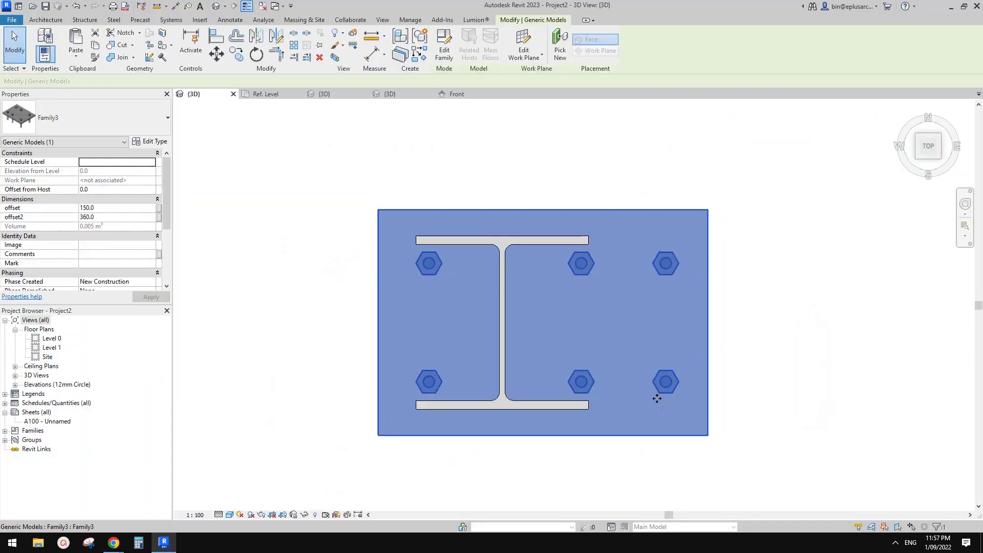
Set the base plate's type parameters w2 to 400 and w1 to 360, and deselect the plate
click(592, 333)
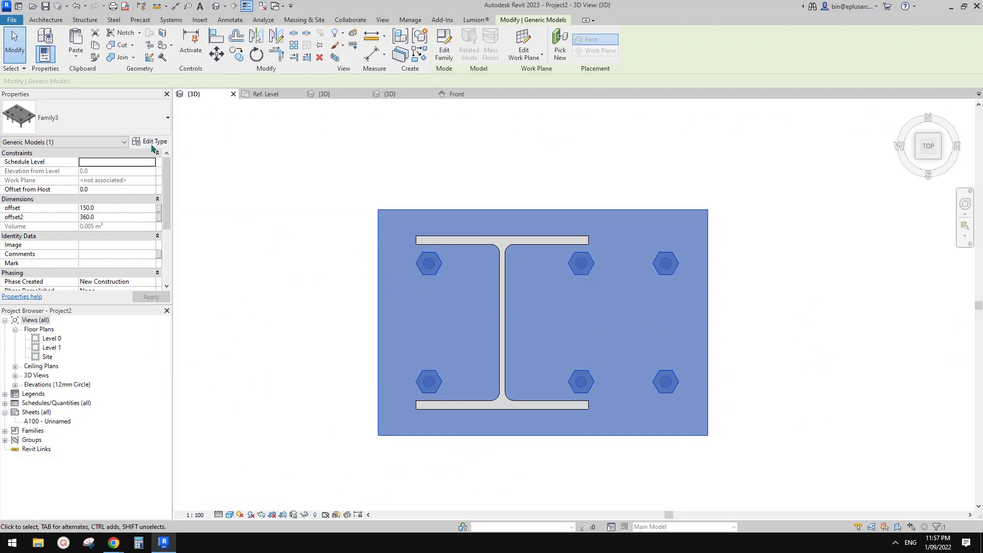
click(152, 144)
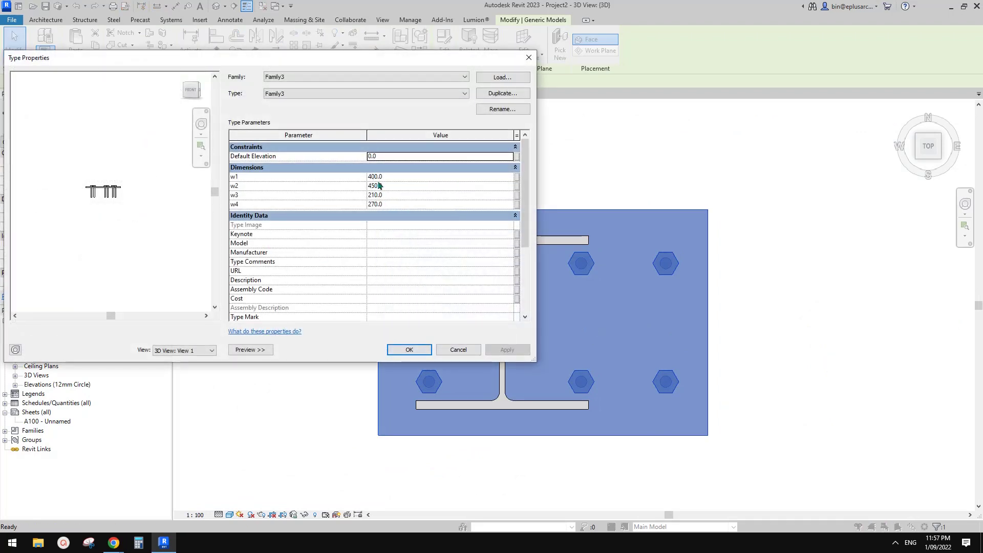
click(397, 187)
text(40)
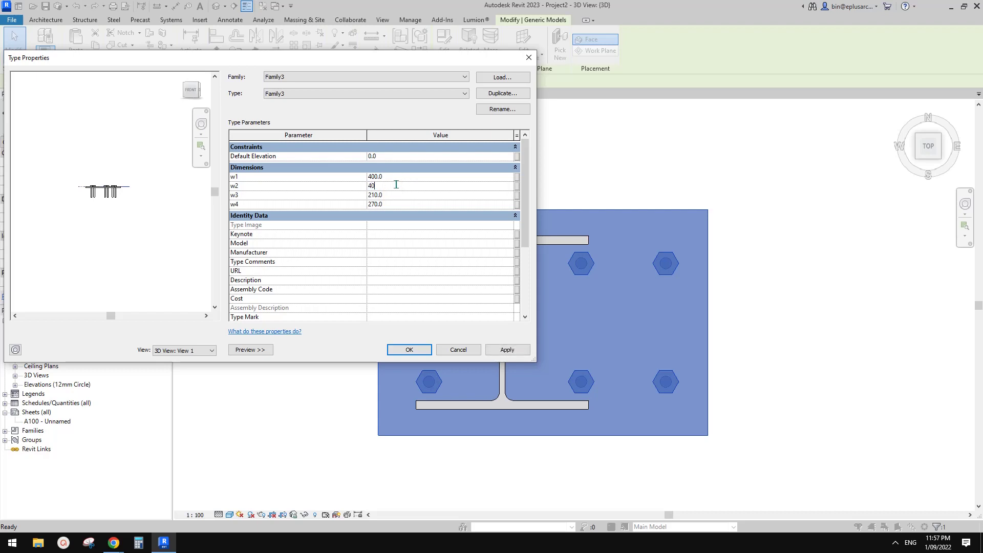
click(506, 351)
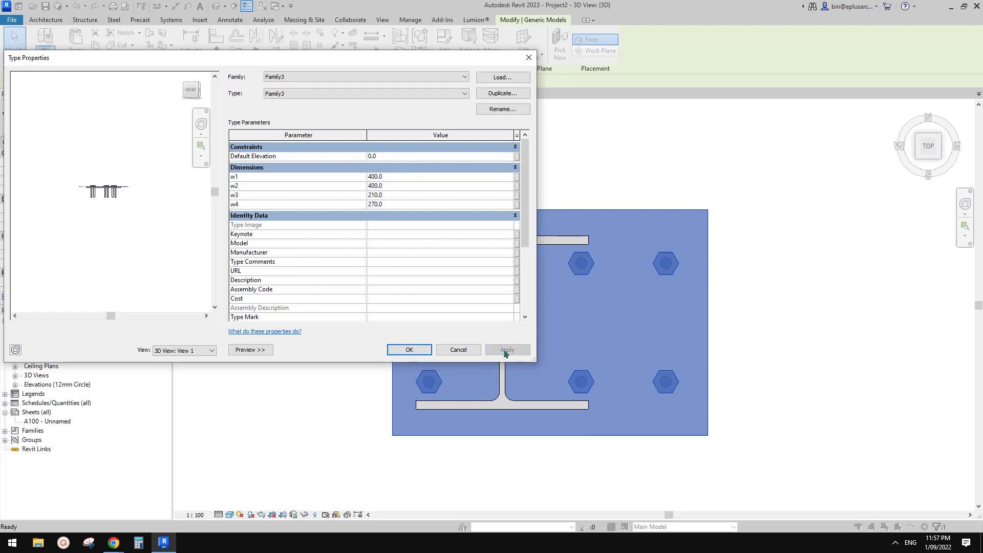
click(401, 177)
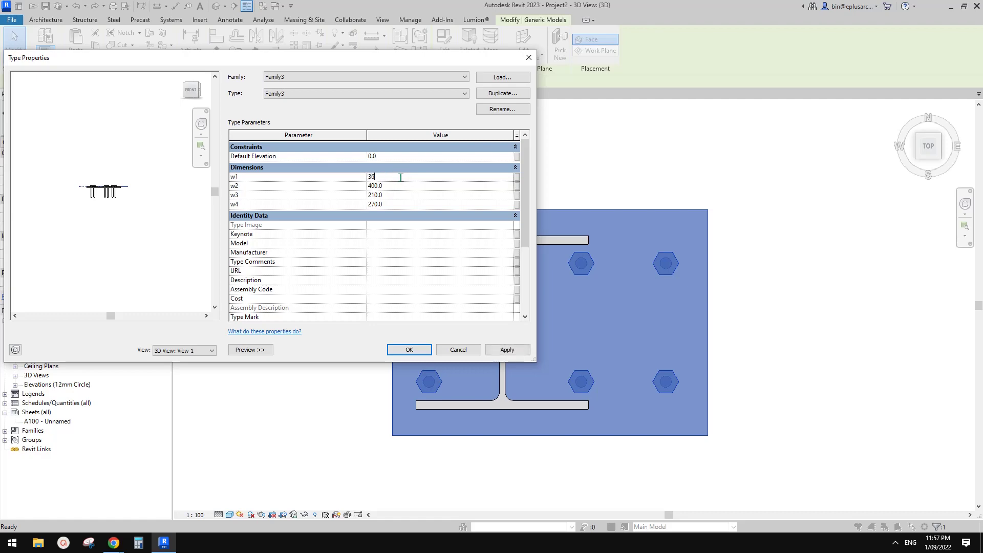
click(508, 349)
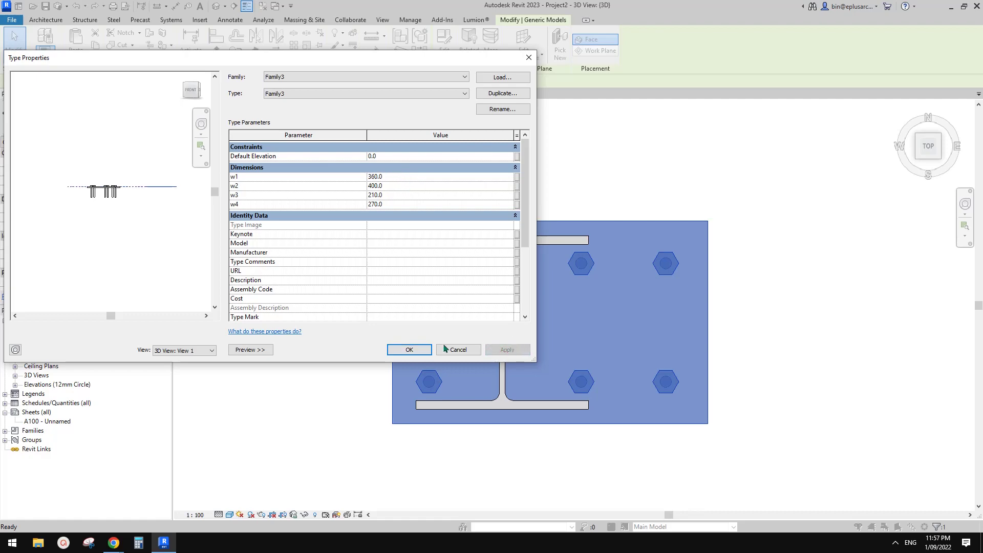
click(407, 350)
click(761, 336)
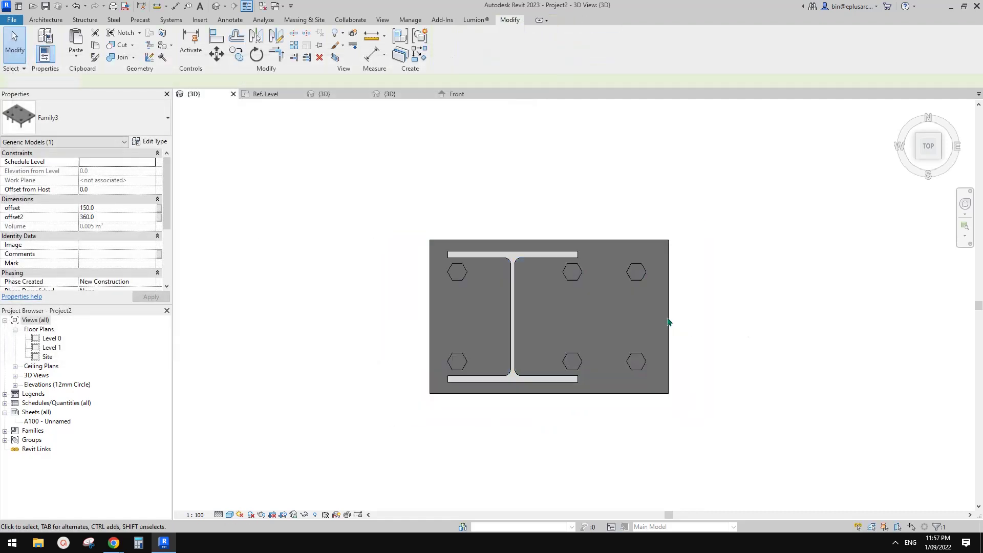
Inspect the base plate's vis option 1 instance parameter and deselect the plate
click(611, 308)
scroll(105, 244, down, 4)
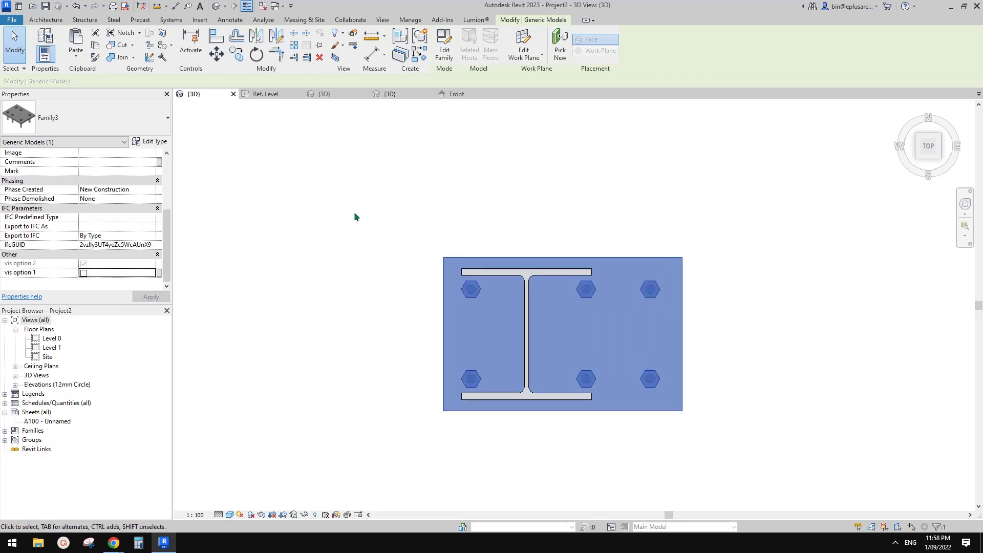
click(355, 149)
Close the inactive views and reopen the default 3D view of the Family3 base plate family
click(263, 6)
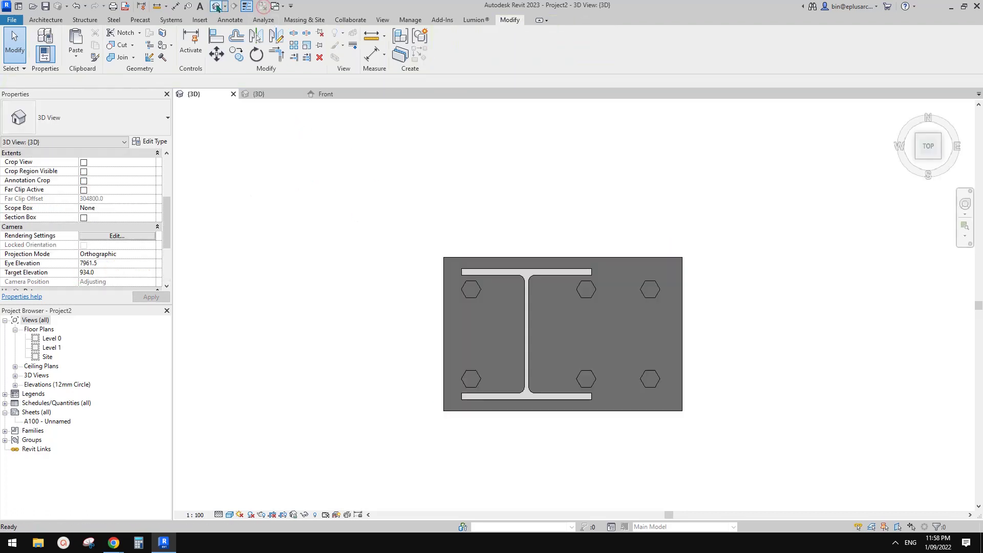
click(215, 6)
middle_drag(513, 224, 497, 227)
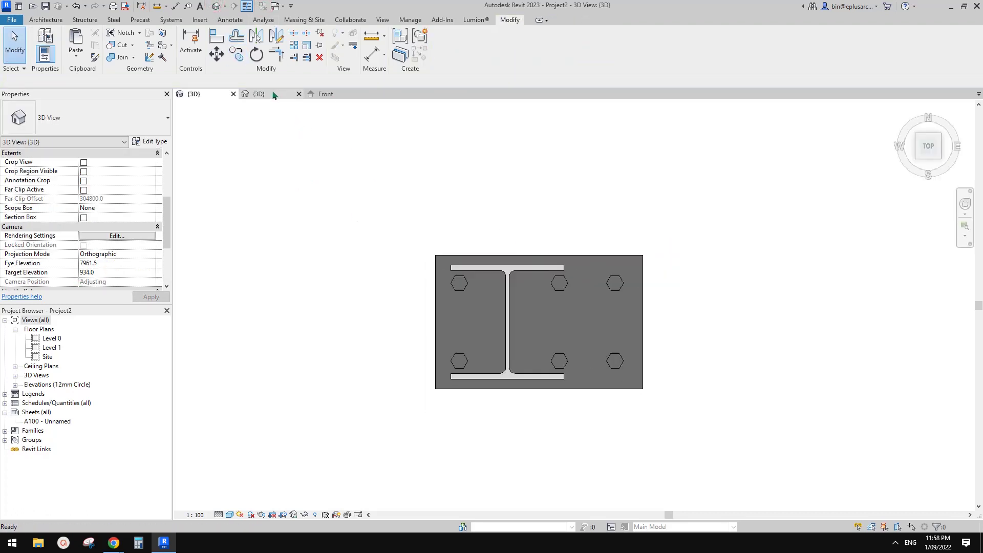
click(338, 94)
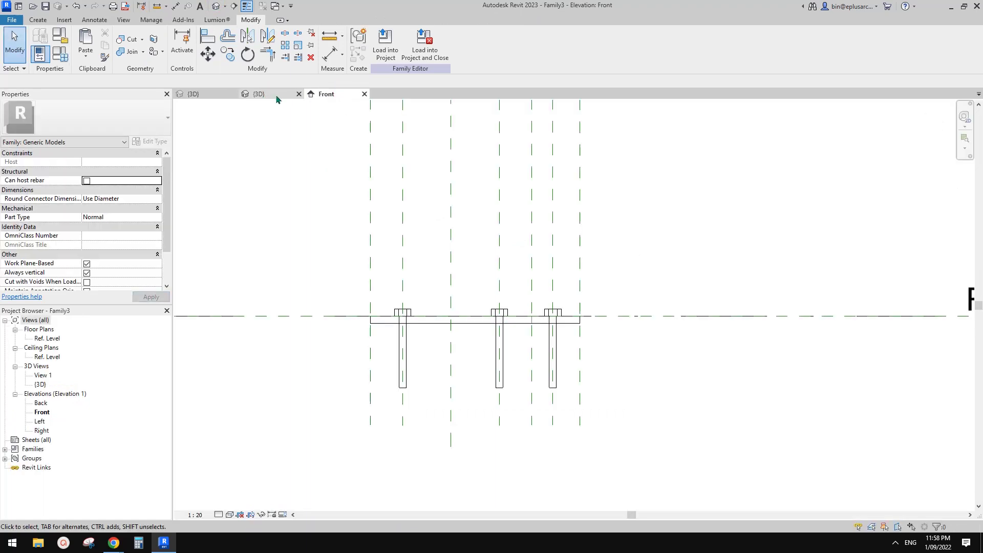
click(216, 6)
scroll(510, 256, down, 3)
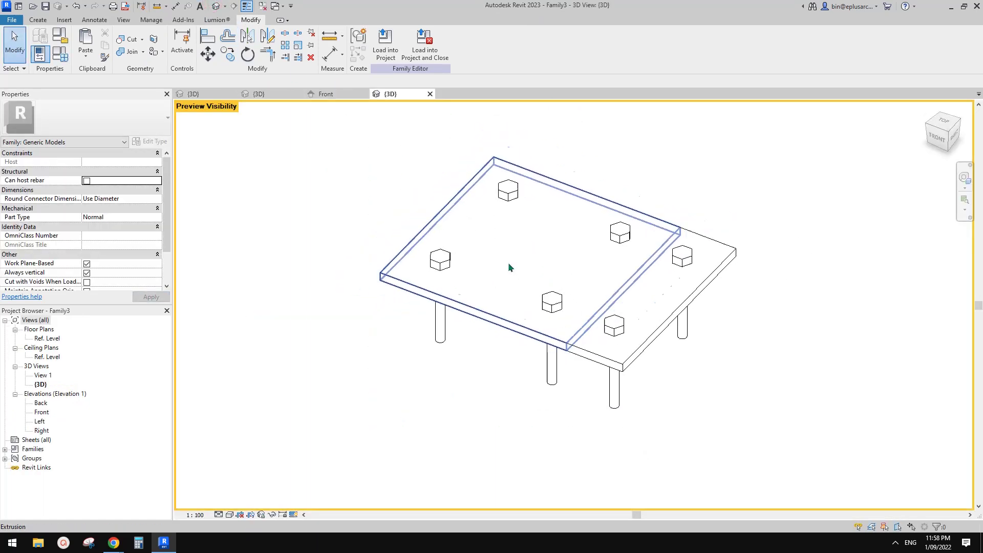
Return to Project2's 3D view, show the model isometrically from its front-left corner, and inspect the steel column
click(197, 93)
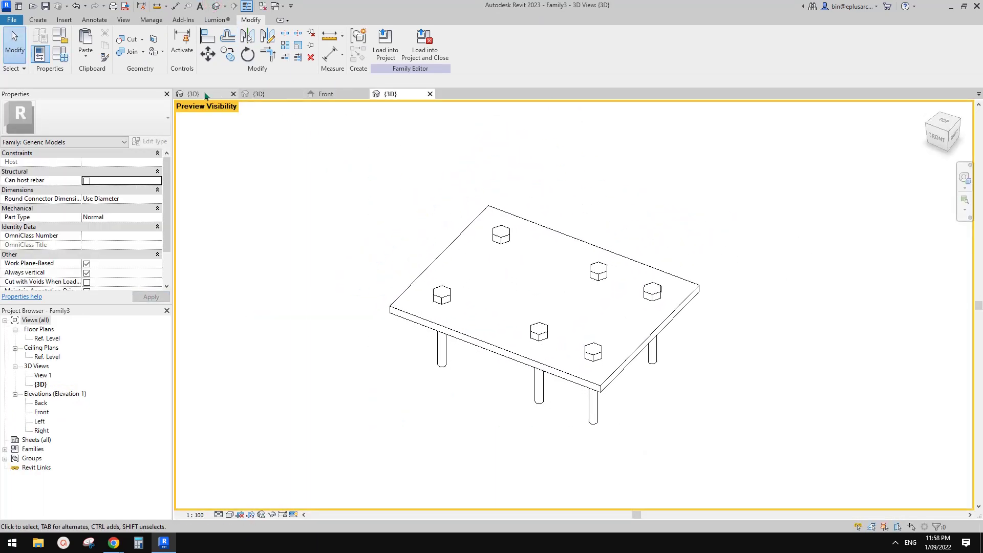
click(85, 20)
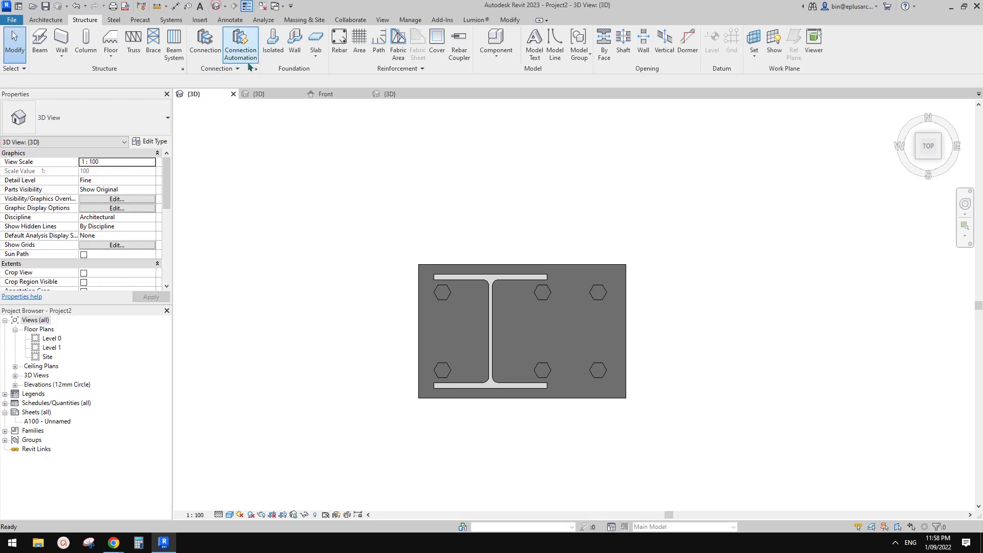
middle_drag(353, 131, 430, 175)
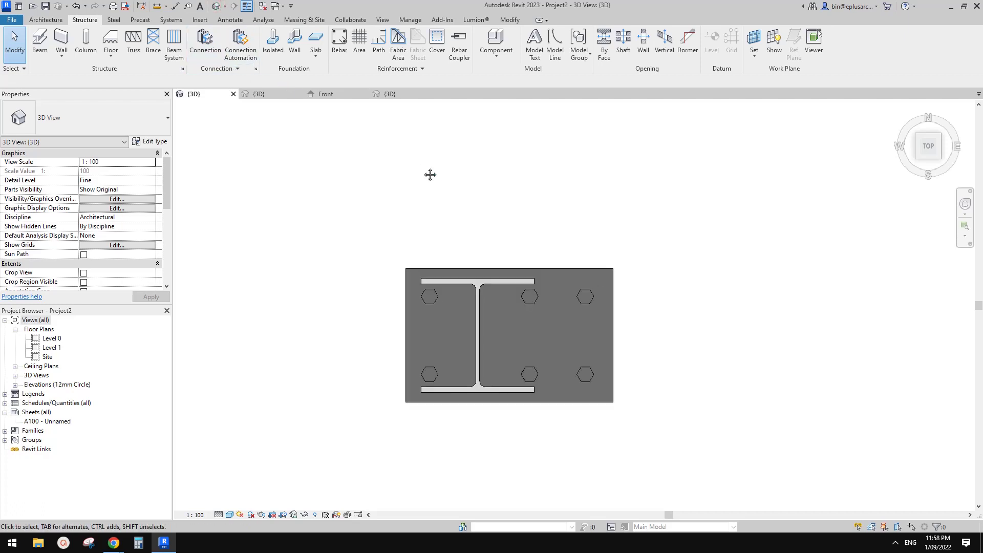
click(917, 157)
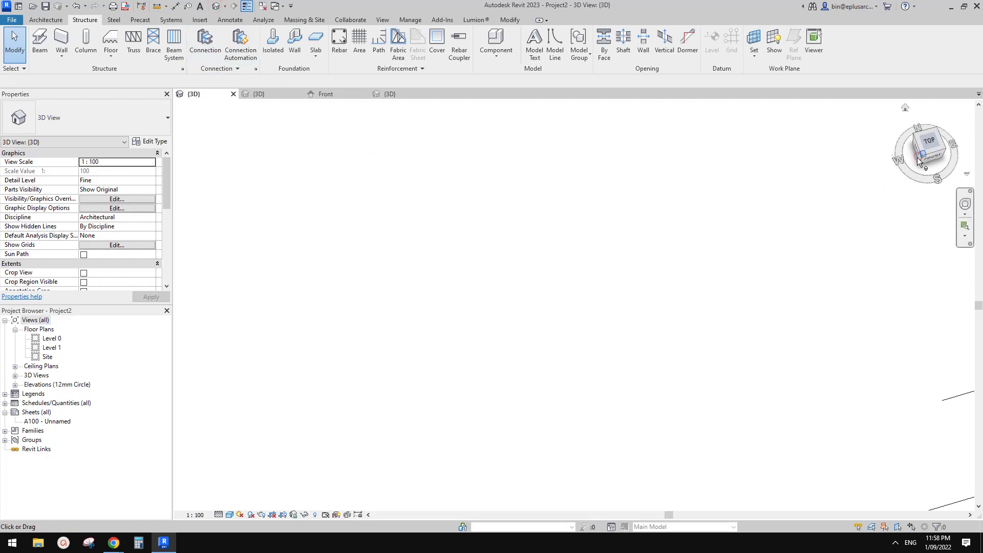
scroll(487, 392, up, 4)
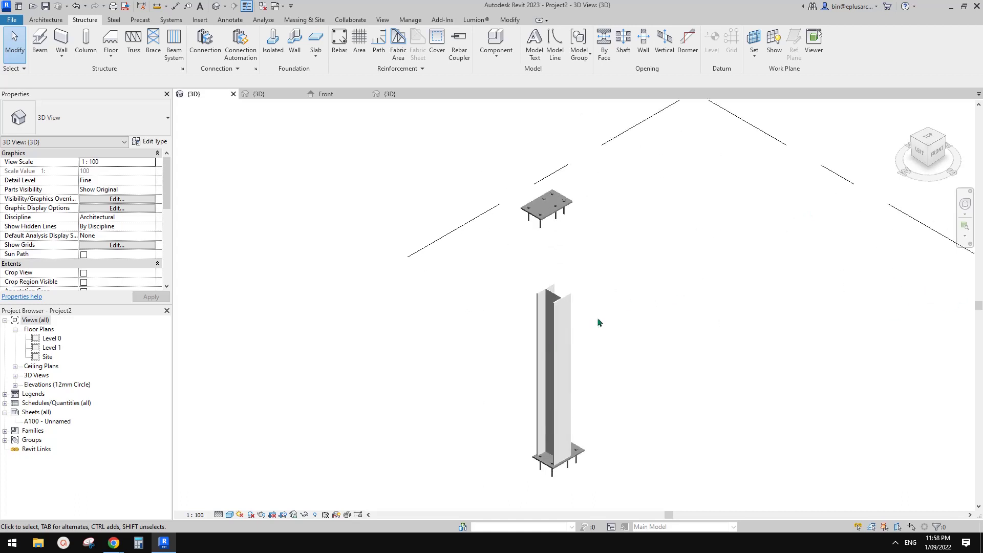
click(561, 310)
scroll(567, 310, up, 3)
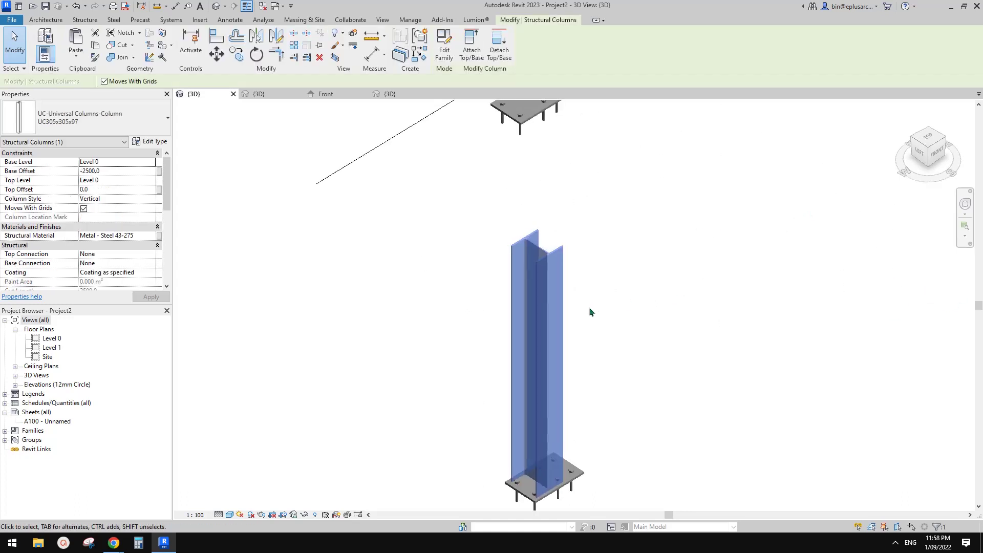
scroll(579, 312, down, 2)
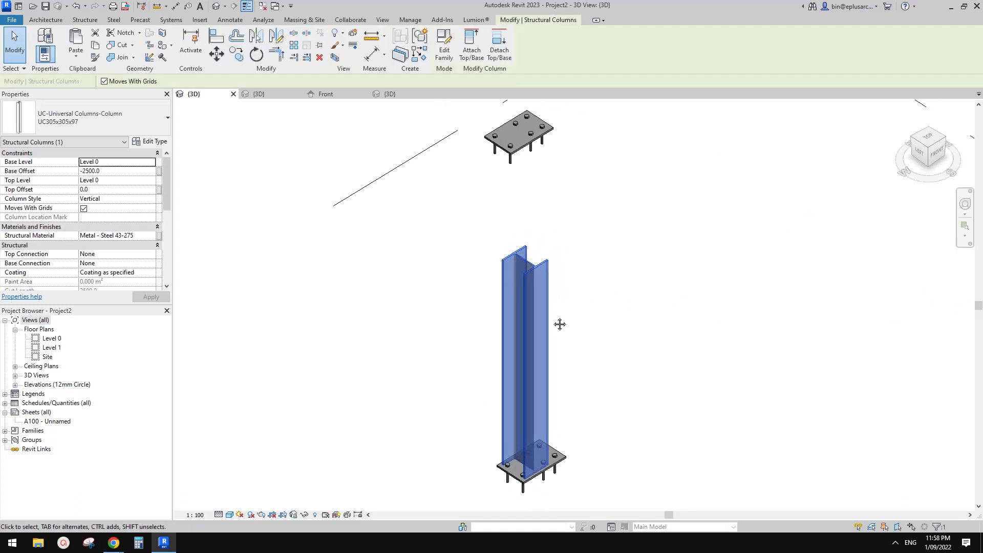
middle_drag(561, 340, 548, 347)
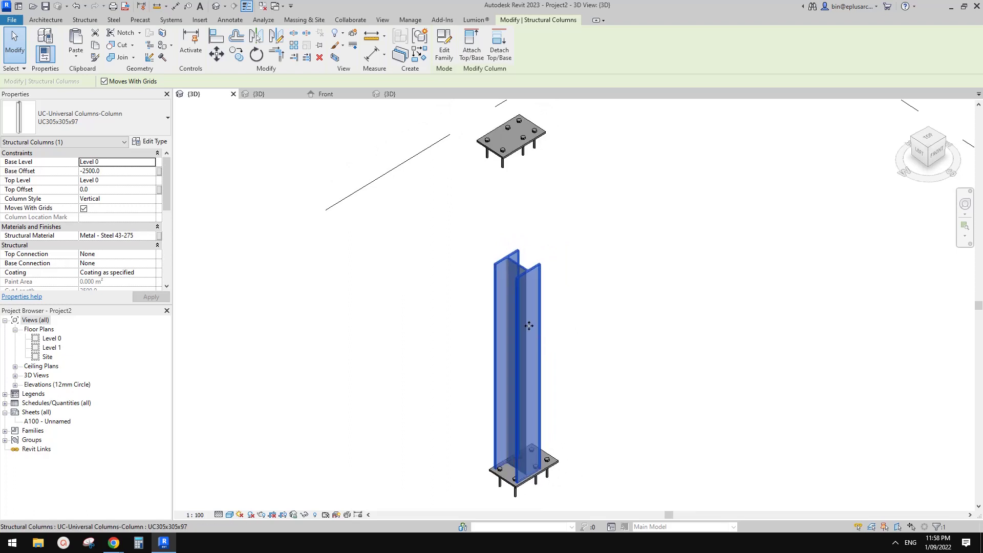
Review the Family3 front elevation and 3D view and the Family4 3D view, and return to the Project2 3D view
click(331, 95)
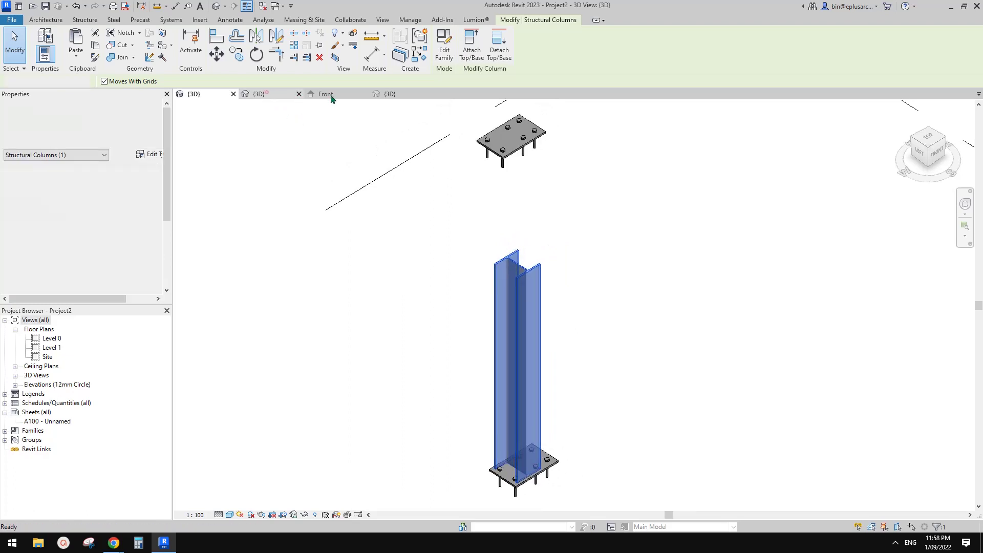
click(396, 97)
click(336, 95)
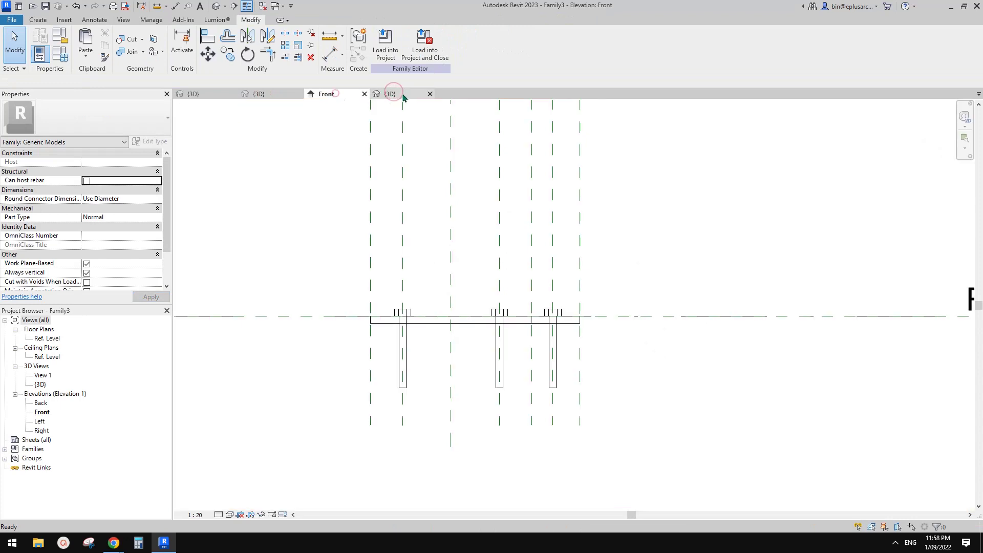
click(400, 96)
click(340, 97)
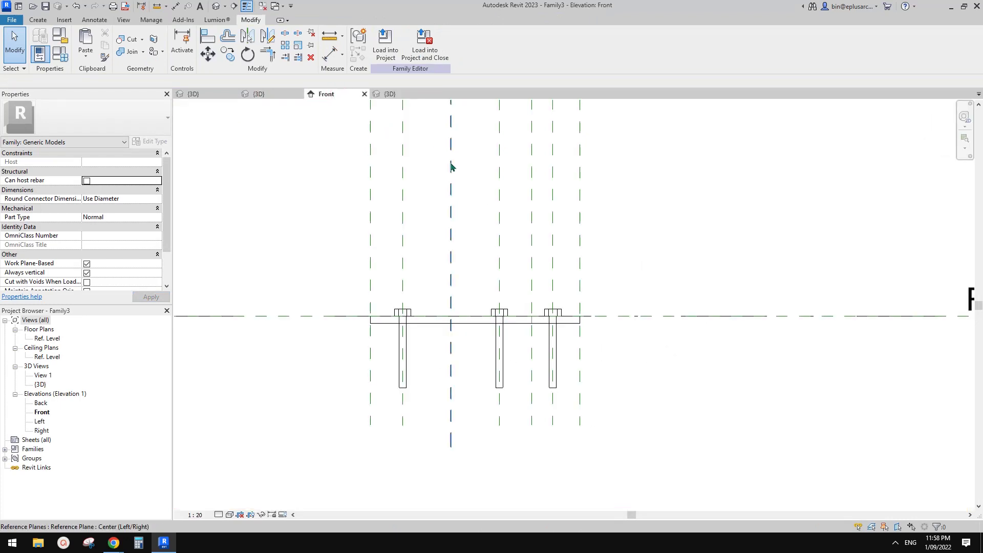
click(277, 95)
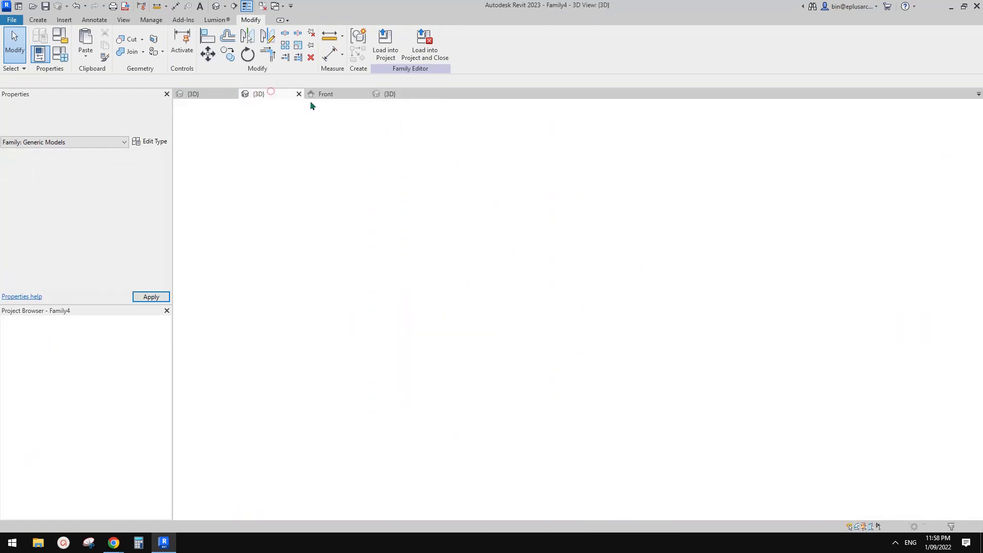
click(352, 96)
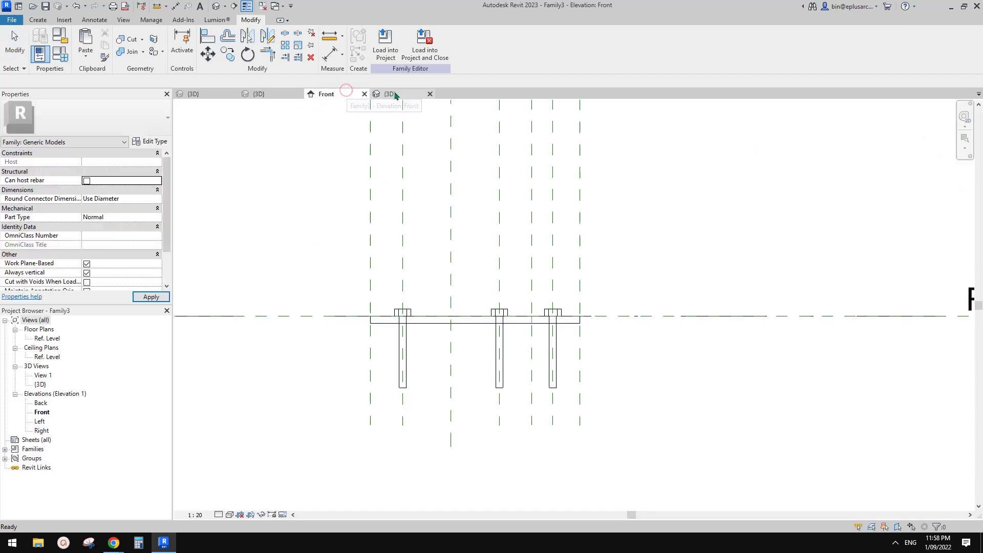
click(266, 95)
click(226, 98)
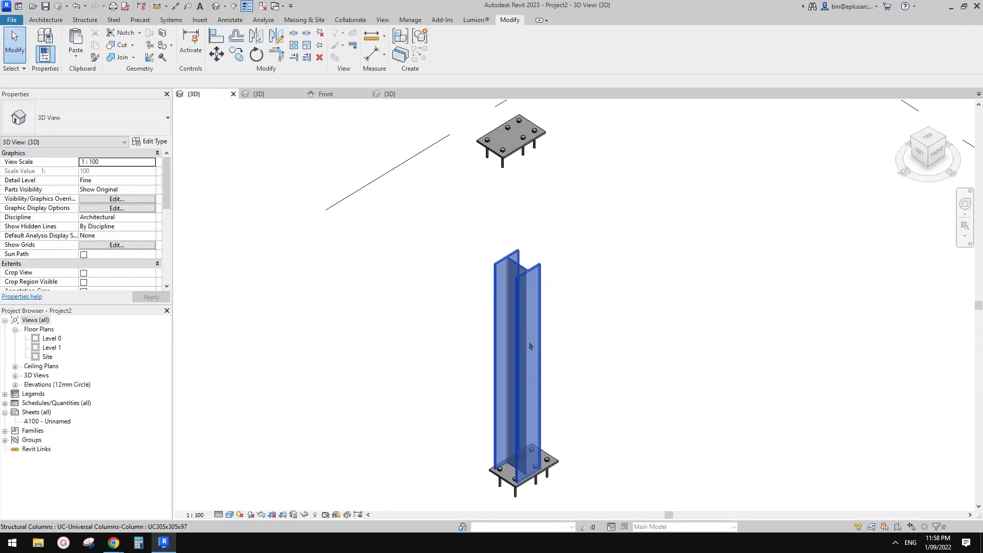
middle_drag(557, 459, 566, 495)
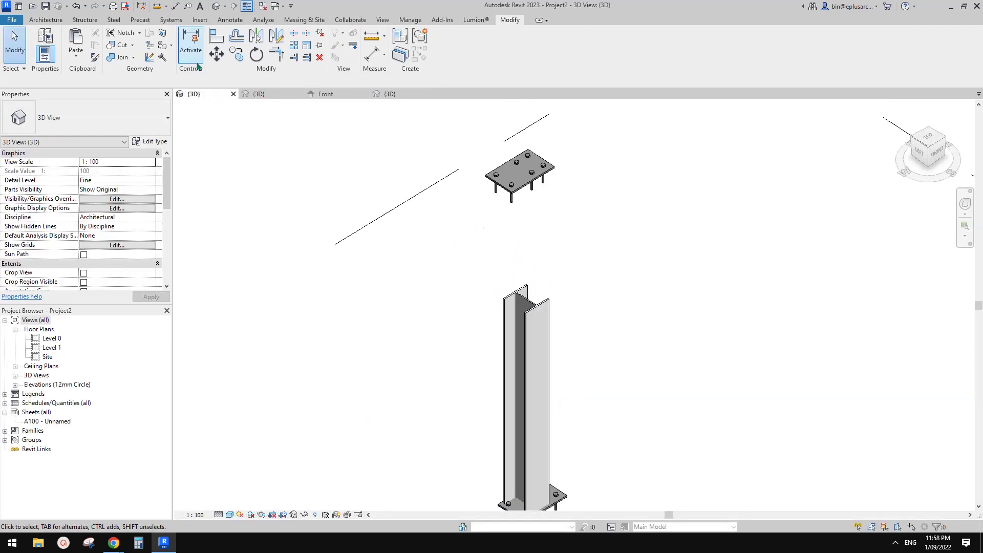
click(82, 23)
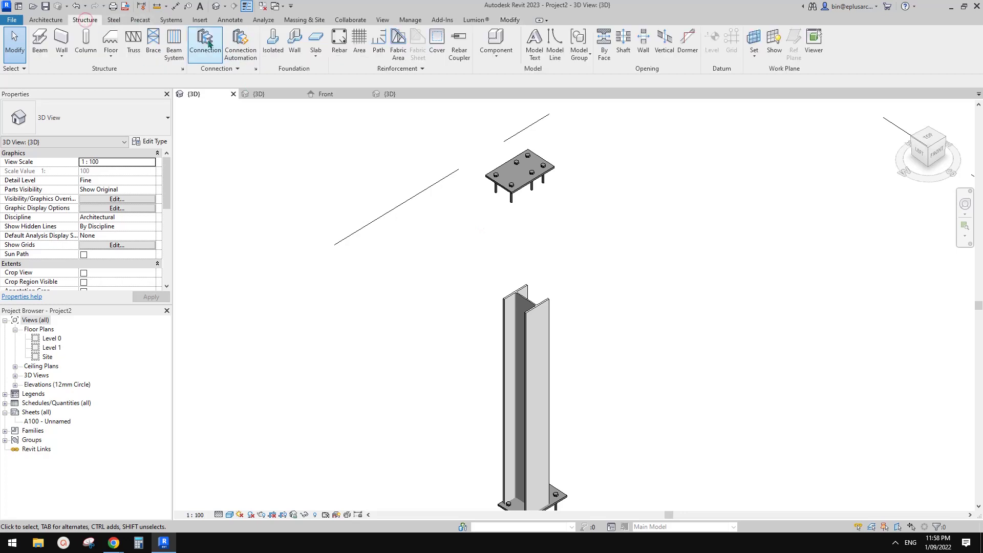
click(209, 41)
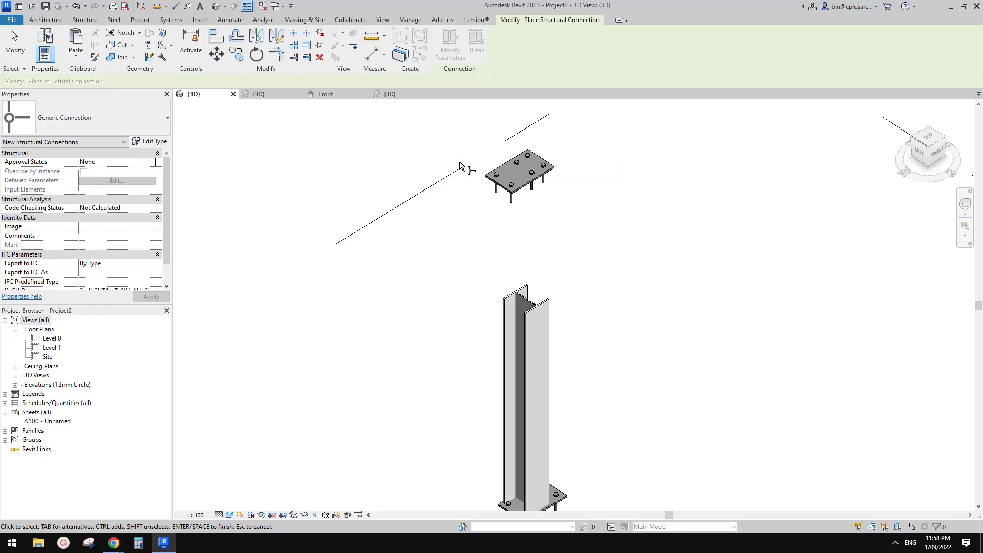
key(Escape)
Inspect the base plate extrusion in Family3's 3D view, check the Family4 bolt model, and return to Project2
click(390, 94)
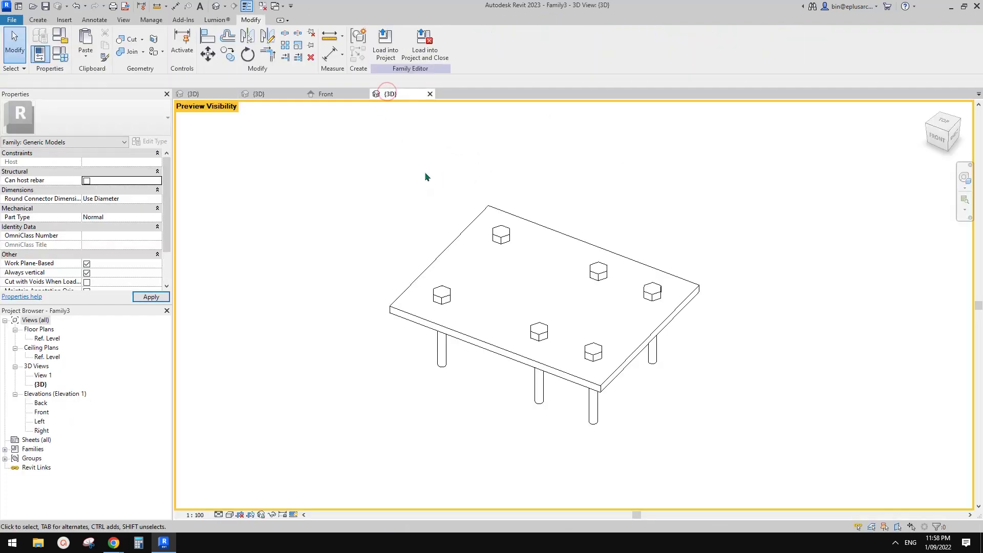
click(545, 306)
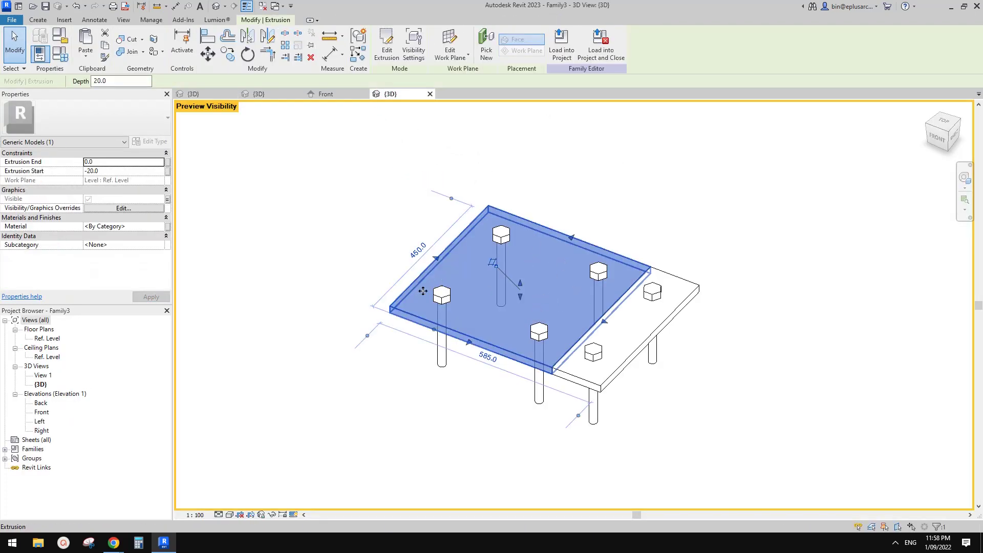
click(403, 182)
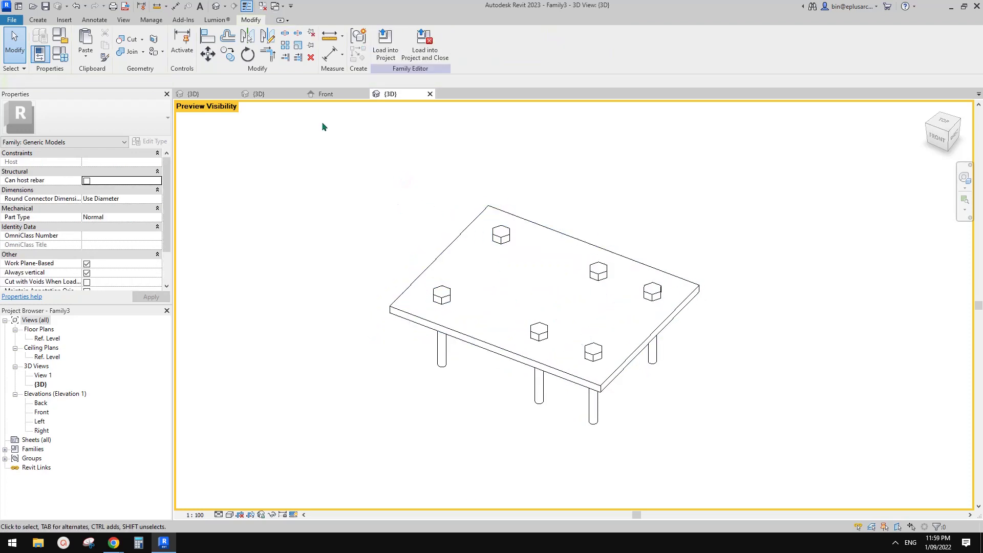
click(326, 94)
click(279, 93)
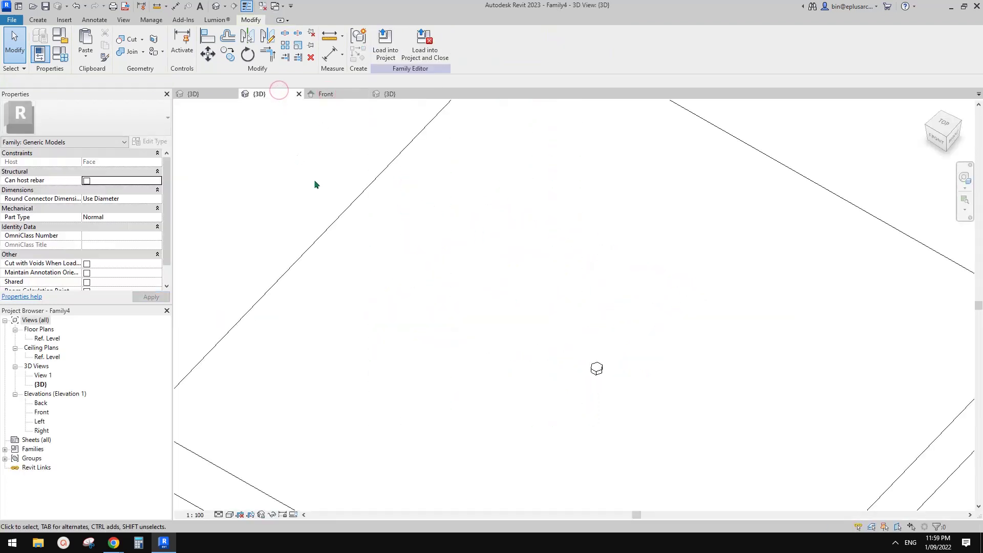
click(213, 95)
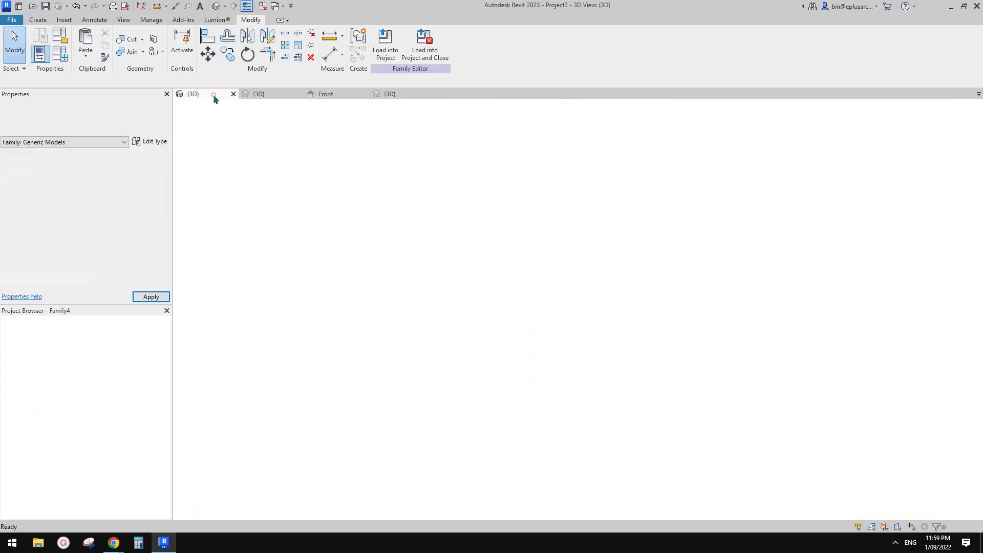
Delete the spare Family3 base plate on Level 0, keeping the plate beneath the steel column
click(483, 132)
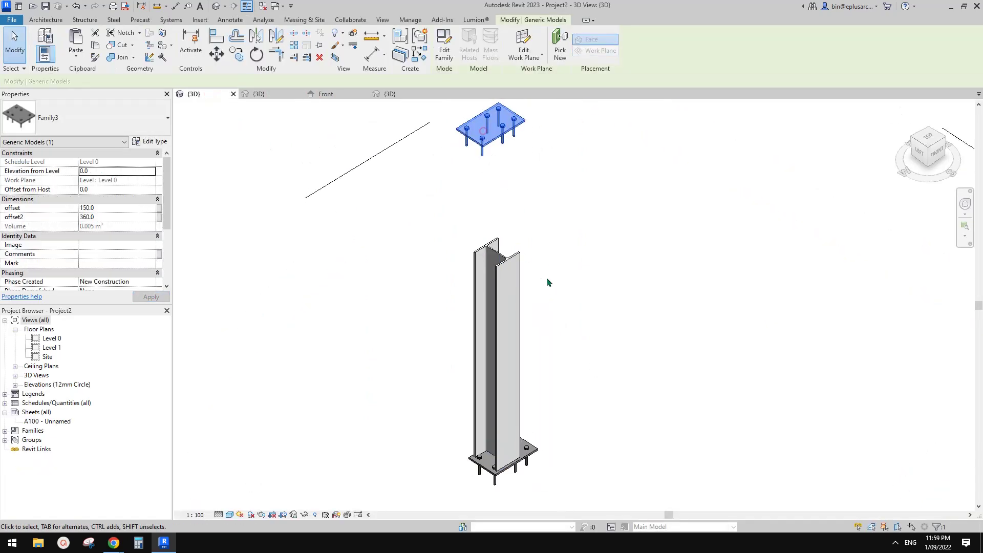
shift+middle_drag(549, 283, 641, 333)
scroll(451, 433, up, 3)
click(517, 405)
scroll(641, 334, down, 3)
key(Escape)
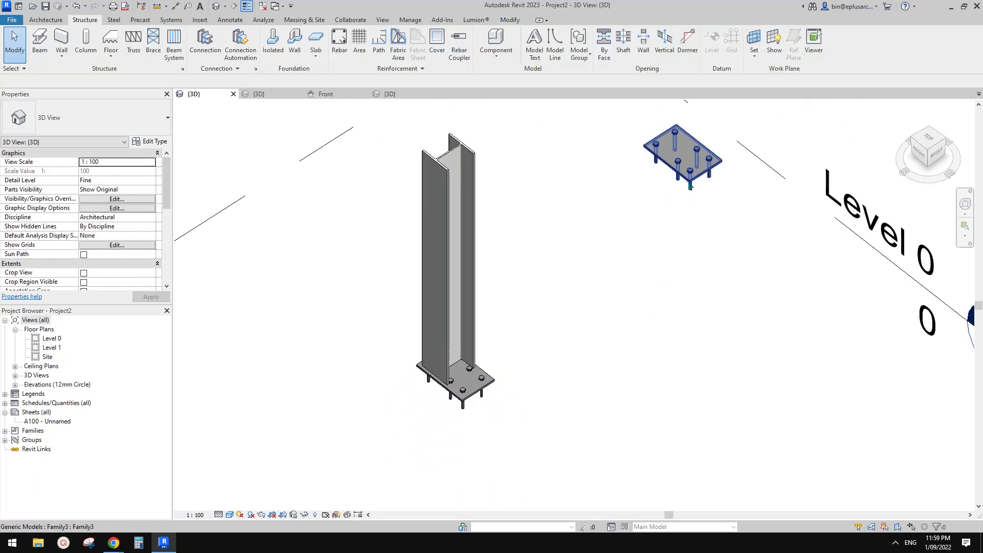
click(689, 186)
middle_drag(660, 252, 584, 337)
key(Delete)
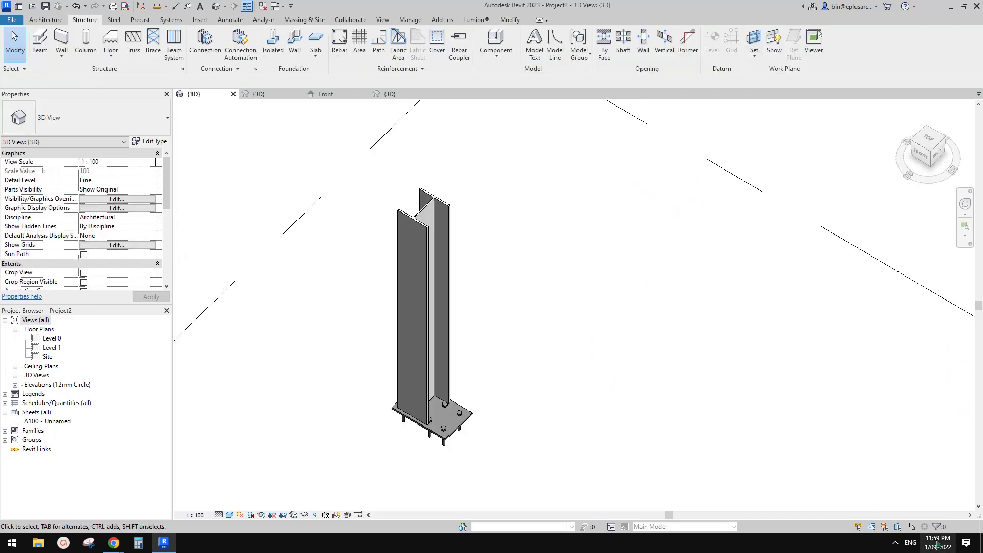
shift+middle_drag(552, 397, 541, 403)
scroll(462, 378, up, 1)
shift+middle_drag(462, 378, 472, 378)
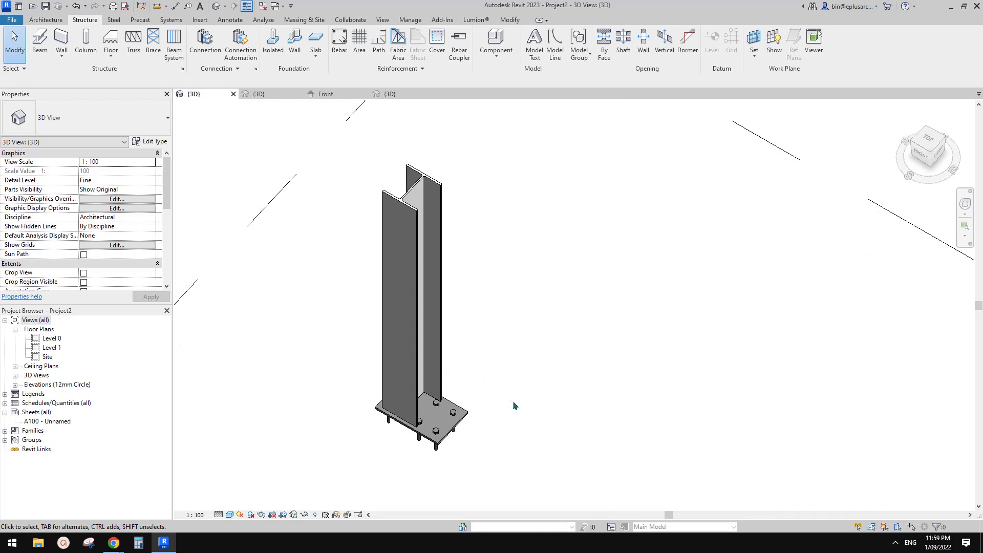
shift+middle_drag(526, 406, 514, 397)
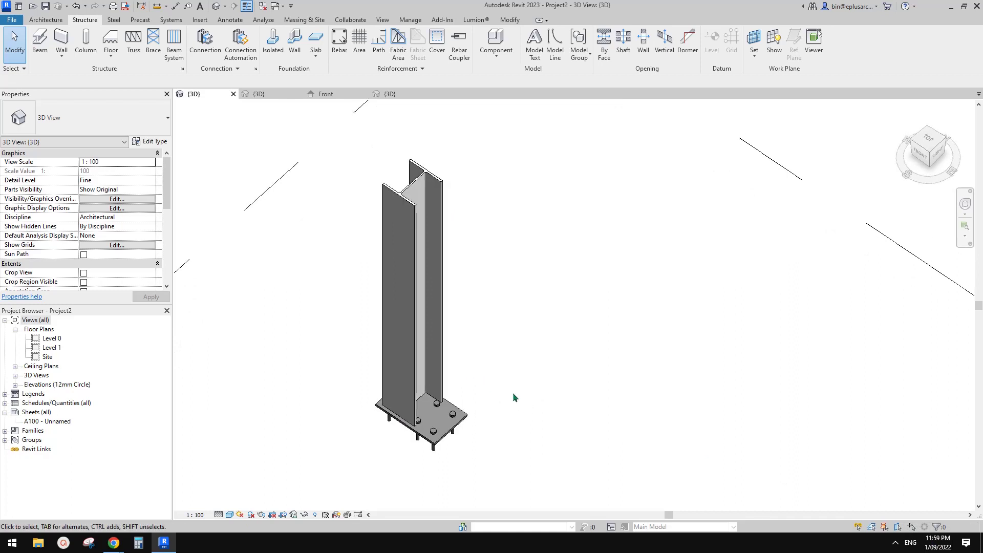